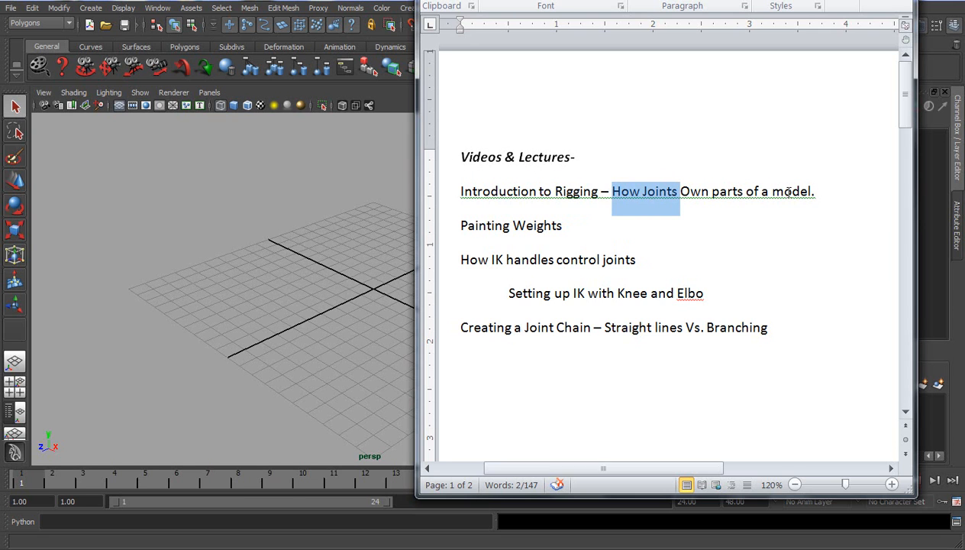
Review the rigging lecture topics in the document, from painting weights to joint chain branching, and switch to Maya.
{"action": "left_click", "coordinate": [723, 219]}
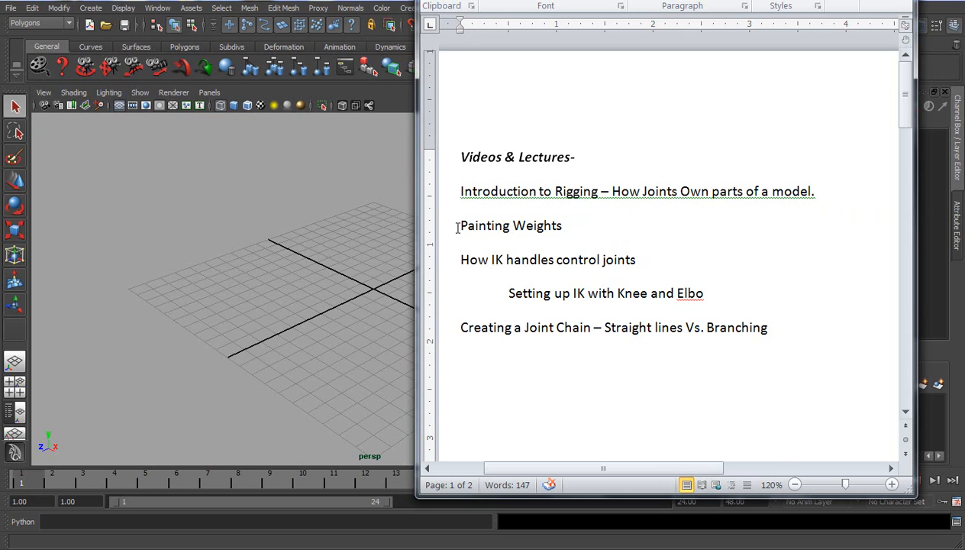
{"action": "left_click_drag", "start_coordinate": [457, 227], "coordinate": [559, 230]}
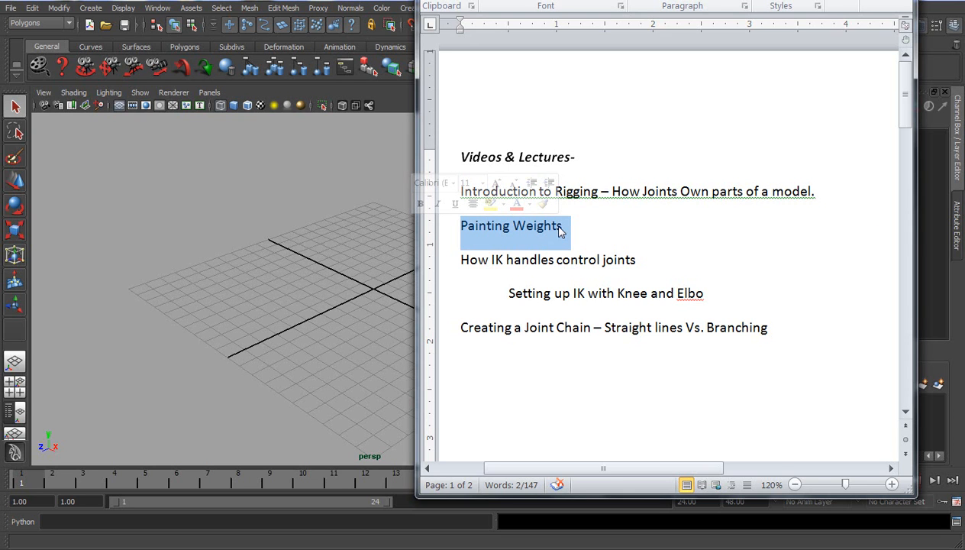
{"action": "left_click", "coordinate": [458, 262]}
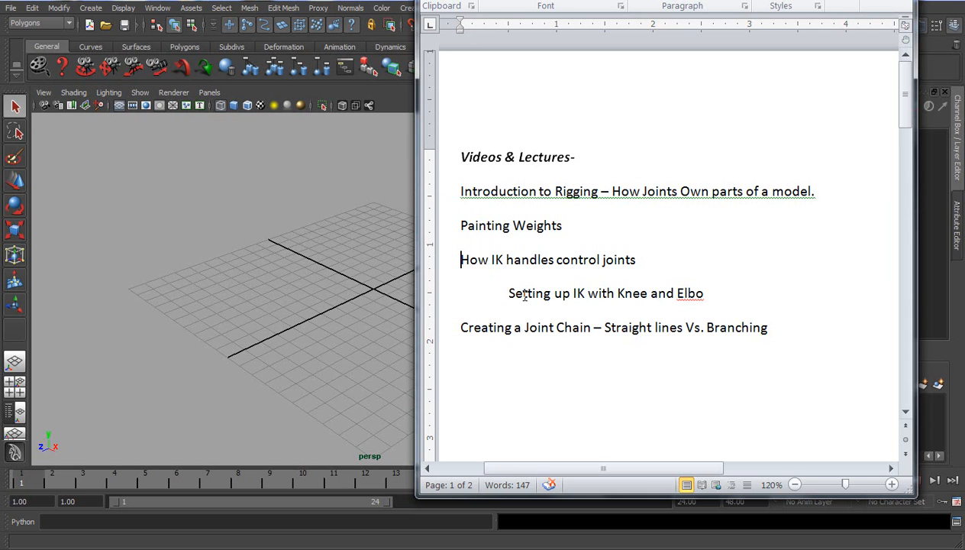
{"action": "left_click_drag", "start_coordinate": [617, 294], "coordinate": [698, 299]}
{"action": "left_click", "coordinate": [717, 292]}
{"action": "left_click_drag", "start_coordinate": [654, 0], "coordinate": [626, 0]}
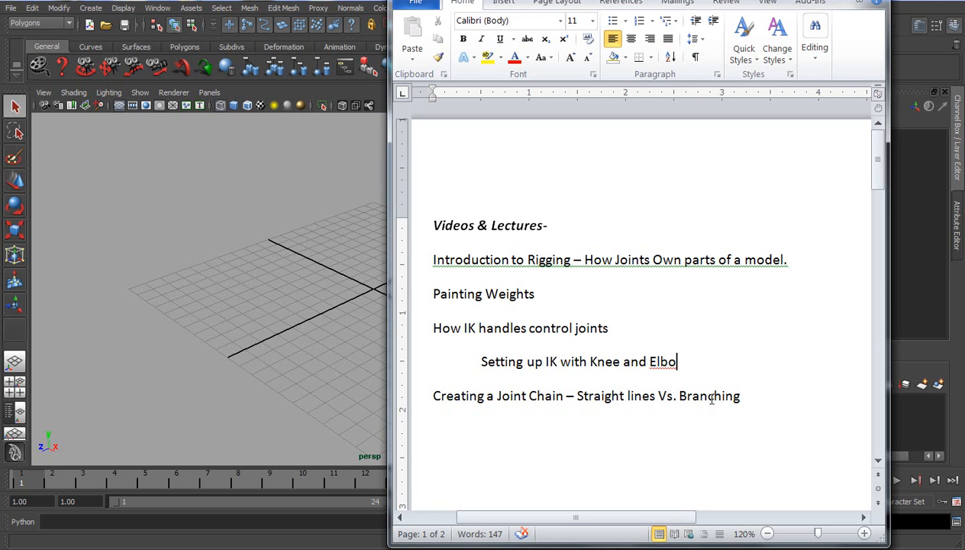
{"action": "double_click", "coordinate": [738, 395]}
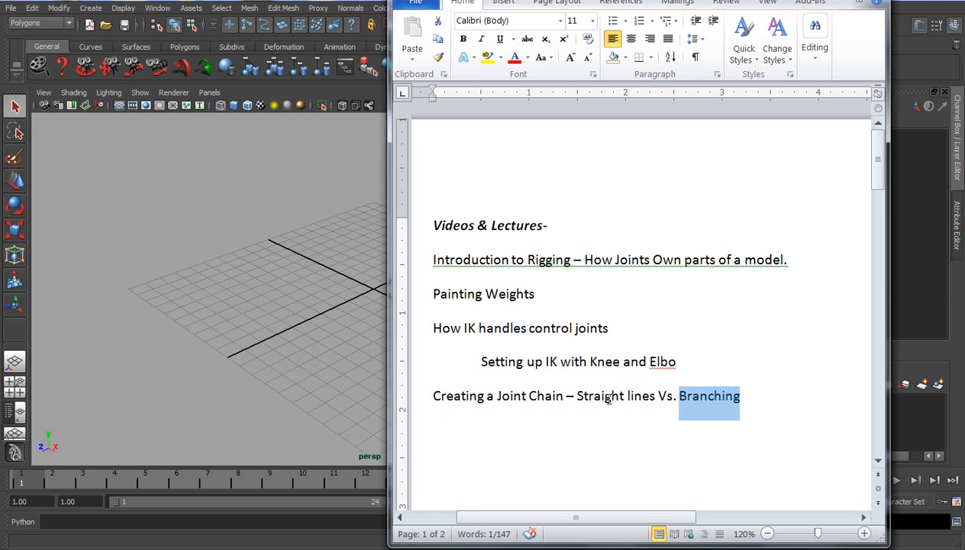
{"action": "left_click", "coordinate": [703, 372]}
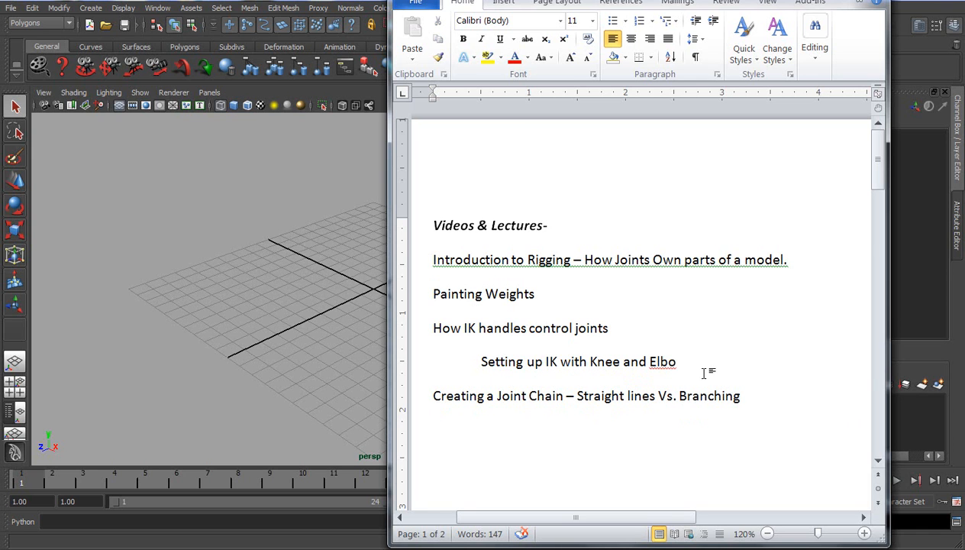
{"action": "left_click_drag", "start_coordinate": [806, 0], "coordinate": [754, 0]}
{"action": "left_click", "coordinate": [763, 0]}
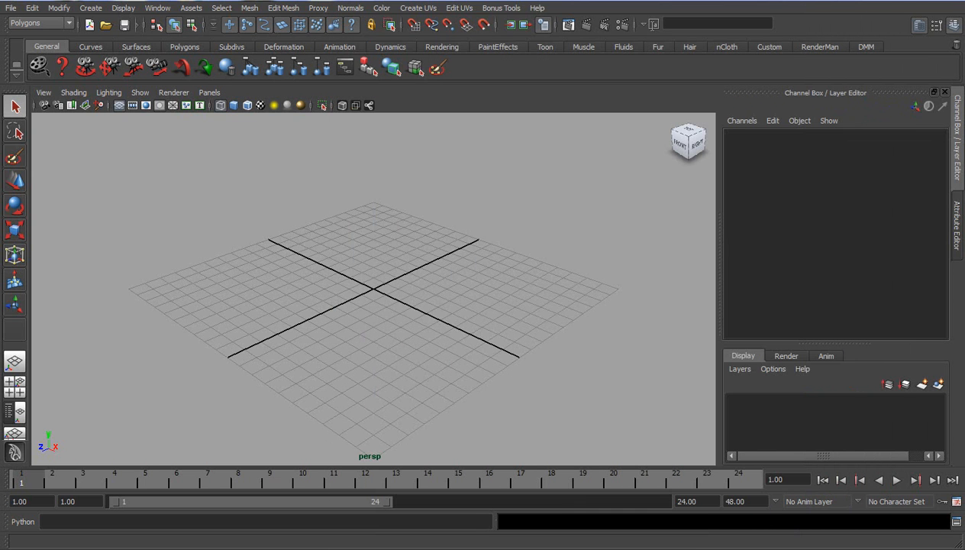
Create a NURBS cylinder at the origin and display it with smooth shading.
{"action": "left_click", "coordinate": [89, 9]}
{"action": "mouse_move", "coordinate": [122, 28]}
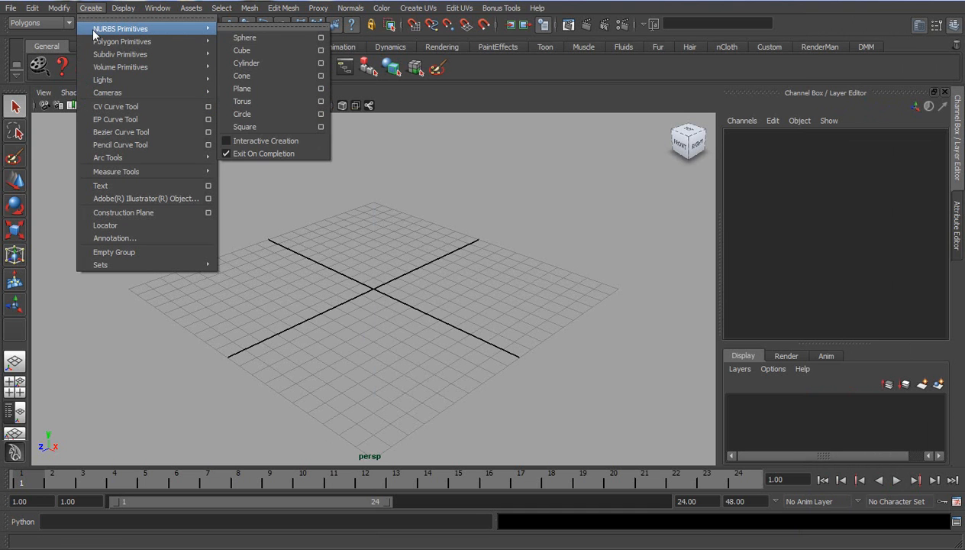
{"action": "left_click", "coordinate": [258, 60]}
{"action": "left_click_drag", "start_coordinate": [304, 323], "coordinate": [307, 311], "text": "alt"}
{"action": "right_click_drag", "start_coordinate": [307, 312], "coordinate": [394, 332], "text": "alt"}
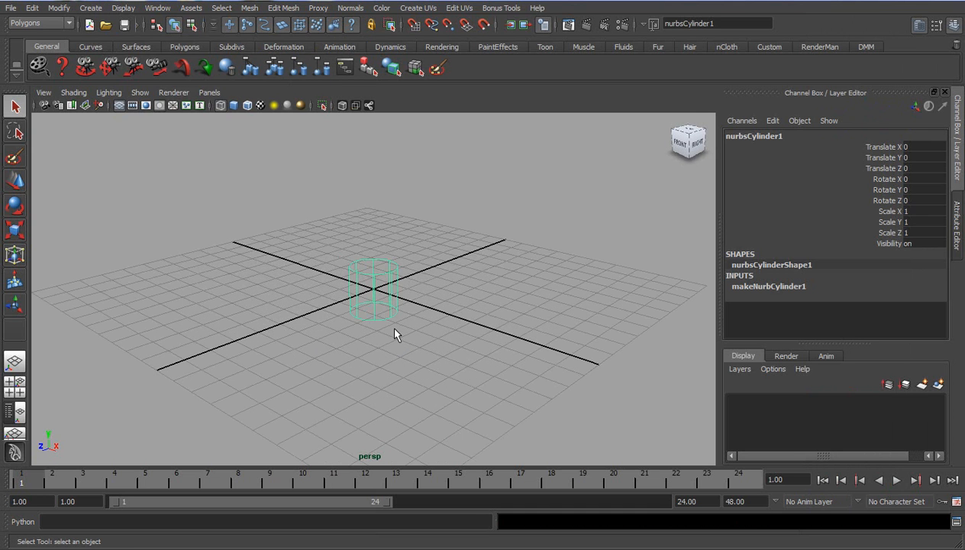
{"action": "key", "text": "5"}
{"action": "left_click_drag", "start_coordinate": [297, 315], "coordinate": [315, 301], "text": "alt"}
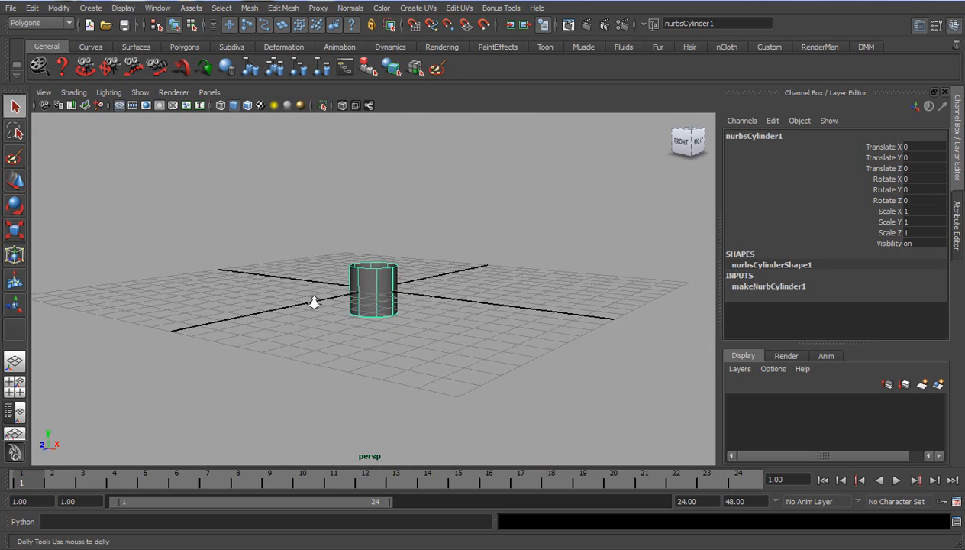
{"action": "right_click_drag", "start_coordinate": [315, 302], "coordinate": [401, 318], "text": "alt"}
{"action": "left_click_drag", "start_coordinate": [401, 318], "coordinate": [431, 313], "text": "alt"}
Stretch the cylinder vertically to a Y scale of about 3.3.
{"action": "key", "text": "r"}
{"action": "left_click_drag", "start_coordinate": [548, 334], "coordinate": [556, 297], "text": "alt"}
{"action": "right_click_drag", "start_coordinate": [556, 298], "coordinate": [427, 279], "text": "alt"}
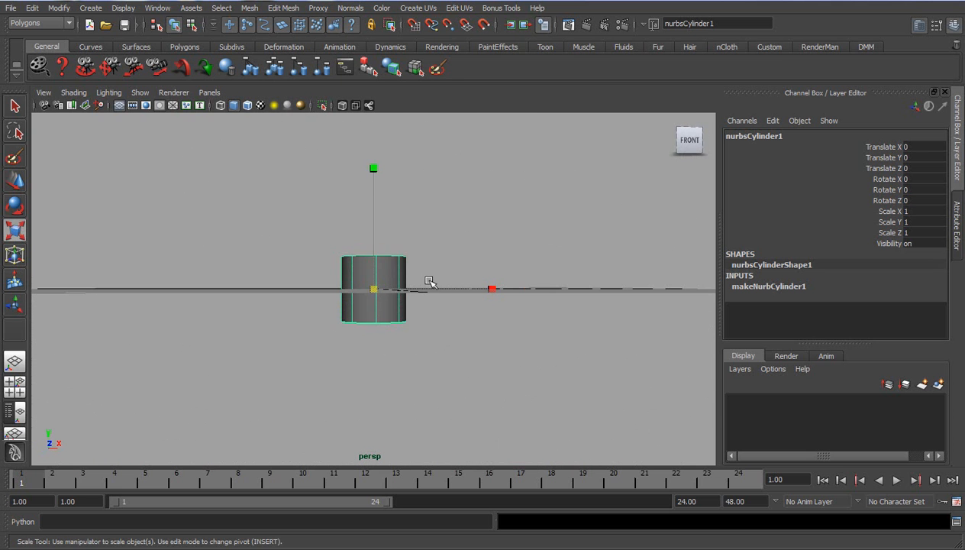
{"action": "left_click_drag", "start_coordinate": [373, 168], "coordinate": [373, 8]}
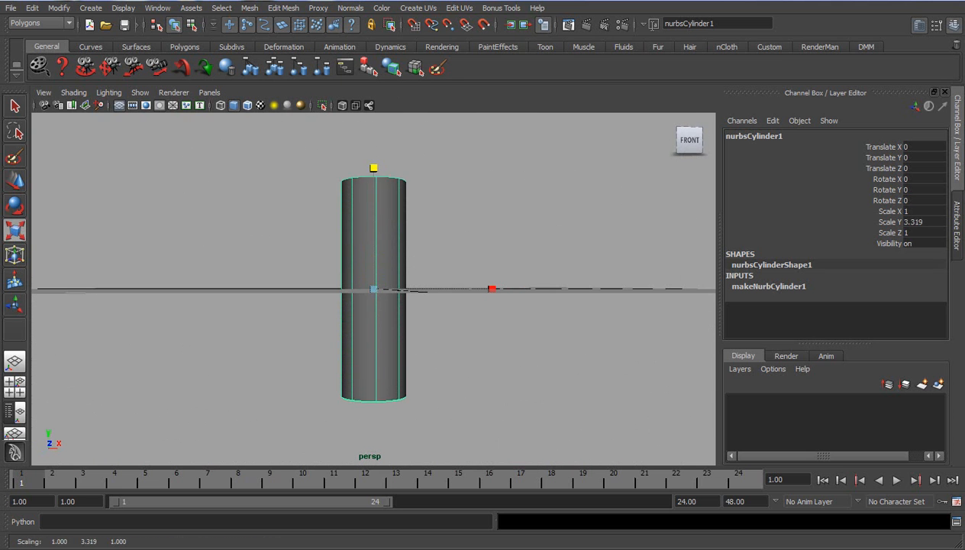
{"action": "left_click_drag", "start_coordinate": [536, 268], "coordinate": [465, 307], "text": "alt"}
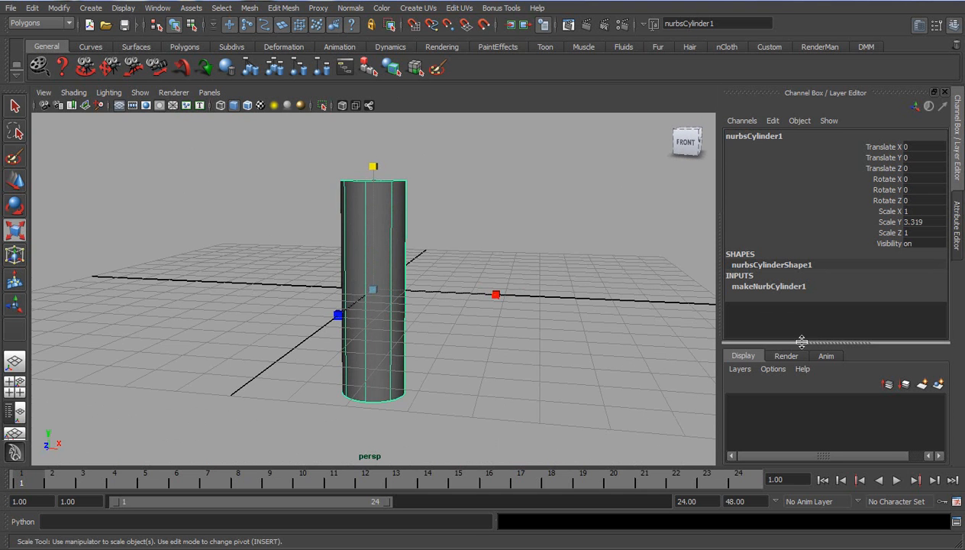
Increase the cylinder's Spans to 9 in its construction inputs.
{"action": "left_click_drag", "start_coordinate": [793, 342], "coordinate": [801, 362]}
{"action": "left_click", "coordinate": [776, 286]}
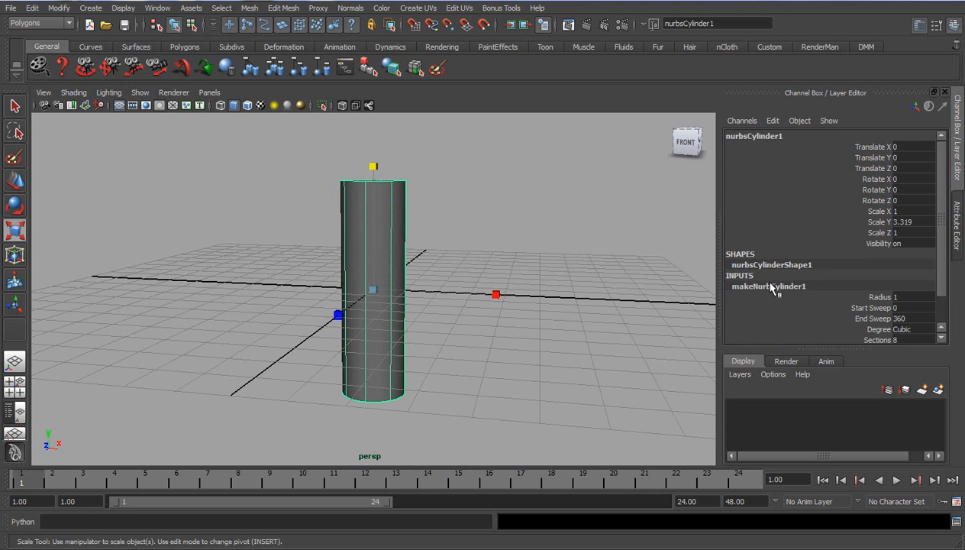
{"action": "scroll", "coordinate": [930, 277], "scroll_direction": "down", "scroll_amount": 1}
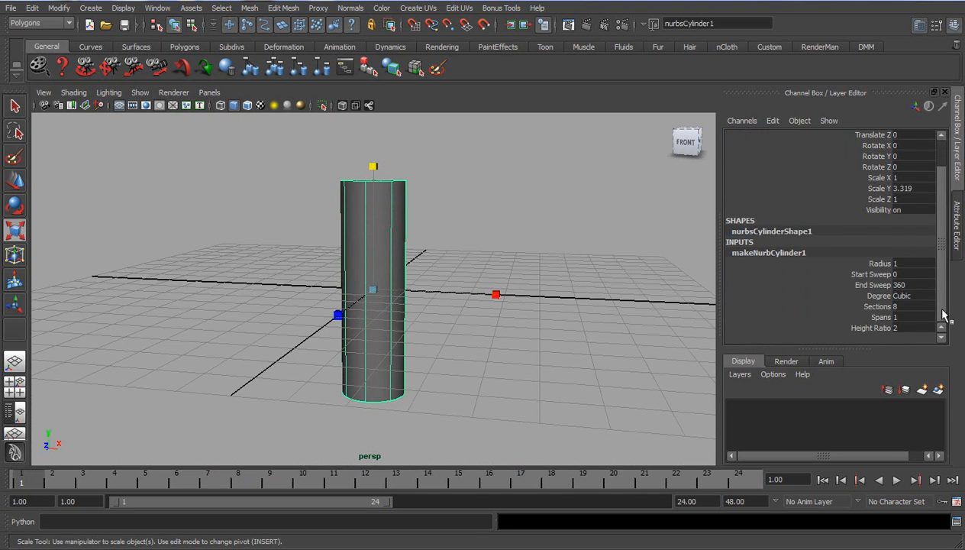
{"action": "left_click", "coordinate": [878, 317]}
{"action": "middle_click_drag", "start_coordinate": [553, 296], "coordinate": [614, 298]}
Stretch the cylinder further along Y to about 10 grid units tall and deselect it.
{"action": "left_click_drag", "start_coordinate": [614, 297], "coordinate": [356, 305], "text": "alt"}
{"action": "key", "text": "r"}
{"action": "left_click_drag", "start_coordinate": [375, 165], "coordinate": [373, 111]}
{"action": "left_click_drag", "start_coordinate": [384, 297], "coordinate": [467, 284], "text": "alt"}
{"action": "right_click_drag", "start_coordinate": [468, 285], "coordinate": [417, 292], "text": "alt"}
{"action": "left_click_drag", "start_coordinate": [418, 291], "coordinate": [443, 314], "text": "alt"}
{"action": "left_click", "coordinate": [449, 335]}
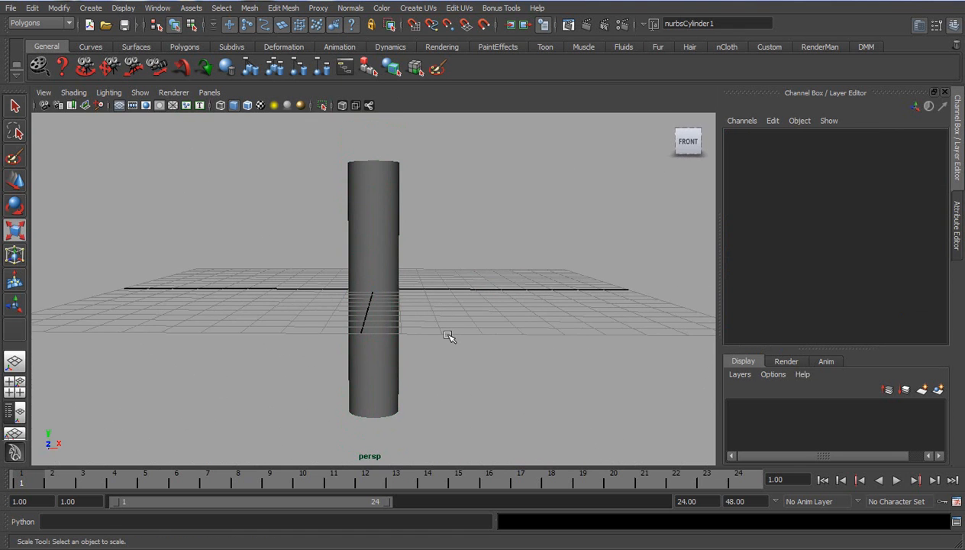
Show the cylinder in a full-size side view and switch to the Animation menu set.
{"action": "key", "text": "space"}
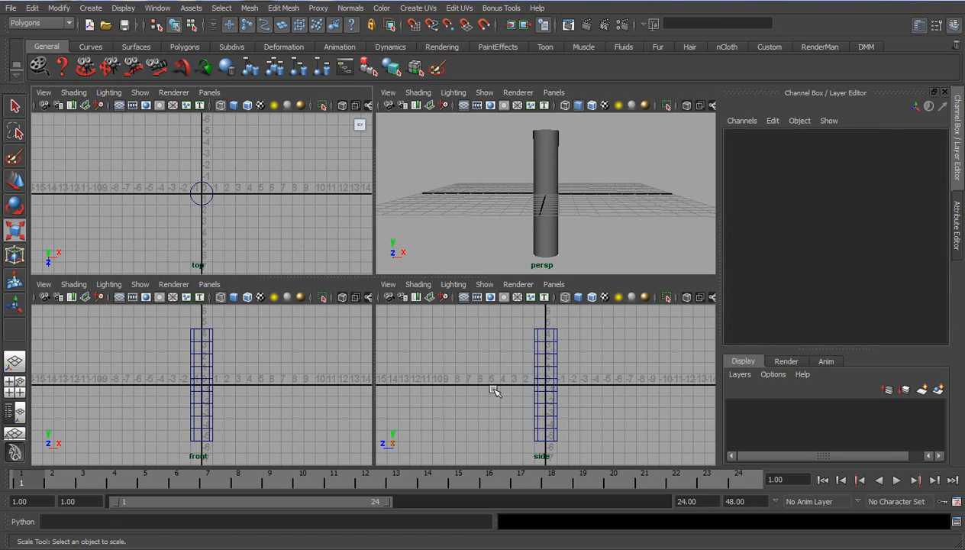
{"action": "key", "text": "space"}
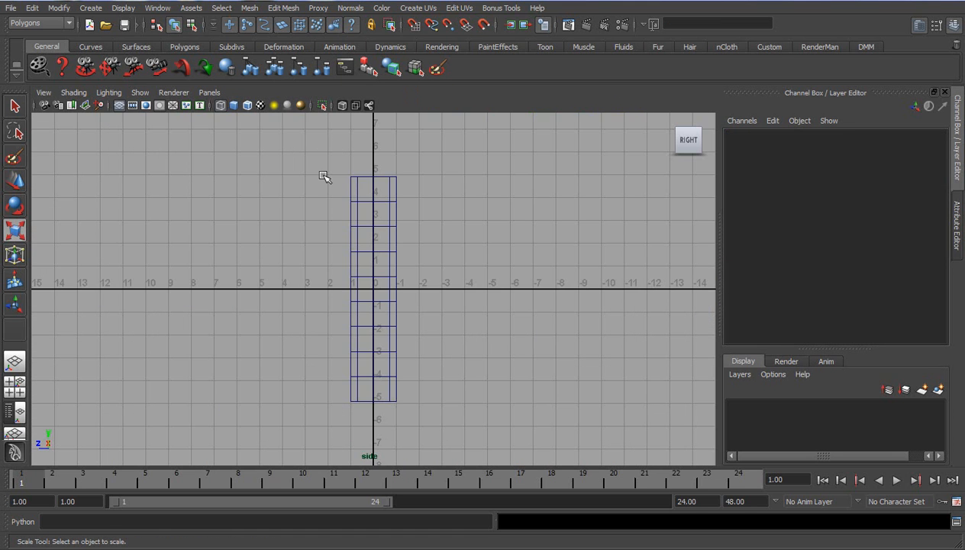
{"action": "left_click", "coordinate": [46, 22]}
{"action": "left_click", "coordinate": [45, 35]}
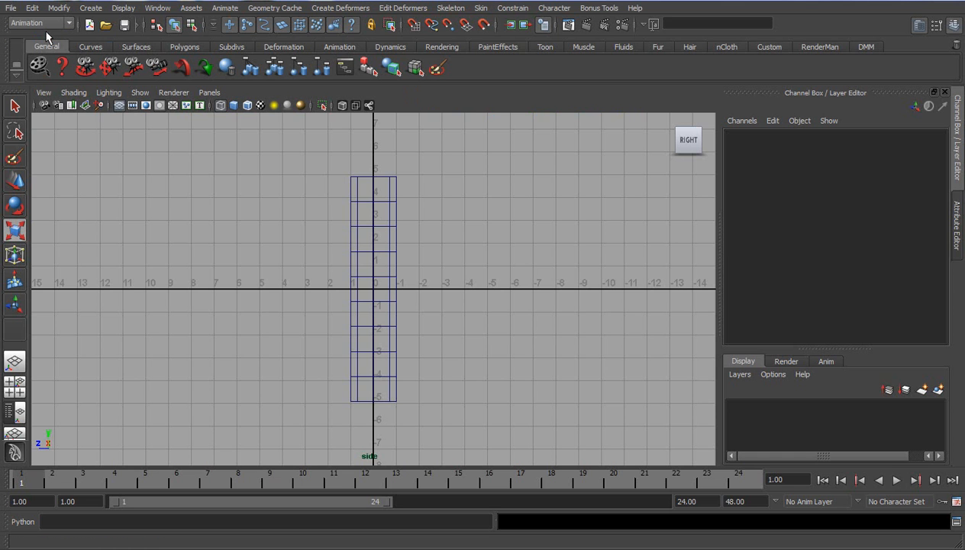
With grid snapping on, use the Joint Tool to build a straight three-joint chain down the cylinder's centre at Y 5, 0 and -5.
{"action": "left_click", "coordinate": [451, 8]}
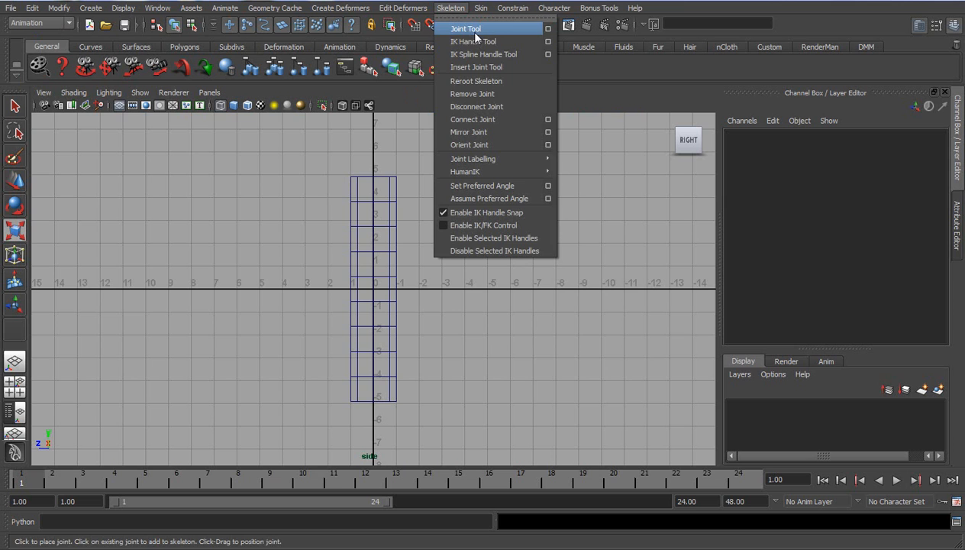
{"action": "left_click", "coordinate": [589, 92]}
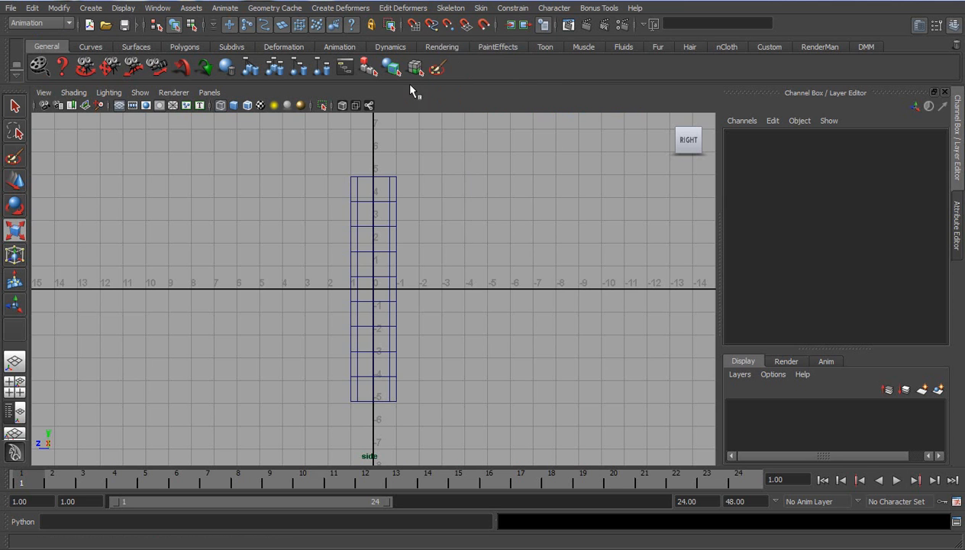
{"action": "left_click", "coordinate": [340, 48]}
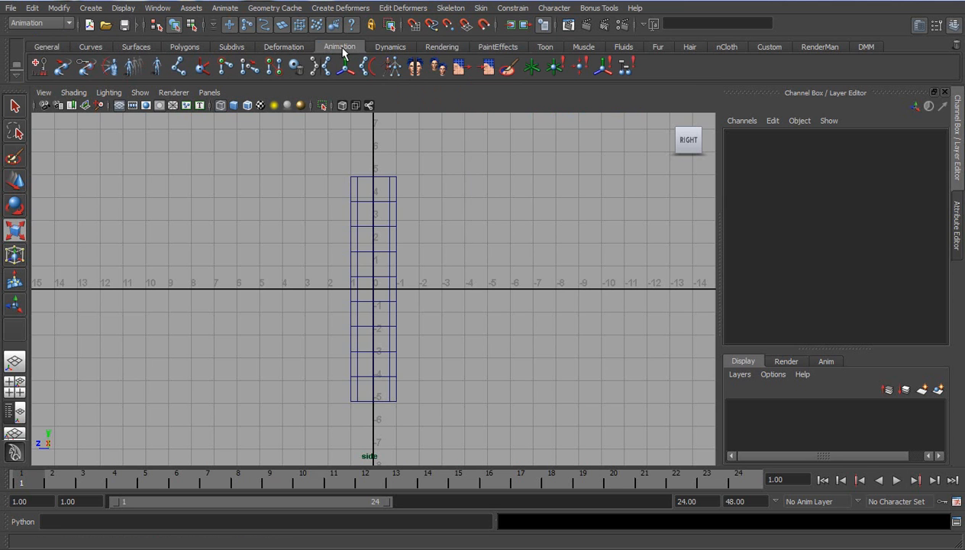
{"action": "left_click", "coordinate": [178, 69]}
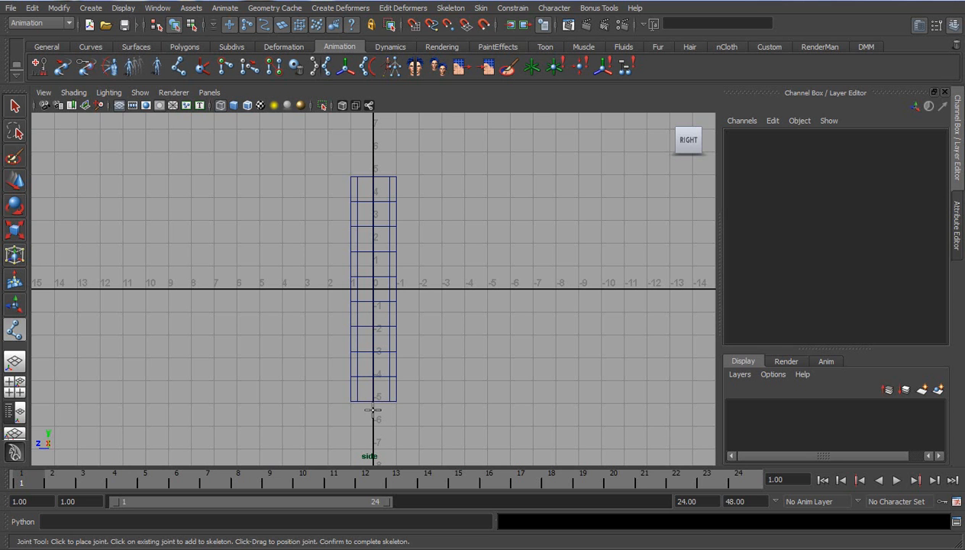
{"action": "middle_click_drag", "start_coordinate": [380, 256], "coordinate": [402, 263], "text": "alt"}
{"action": "right_click_drag", "start_coordinate": [402, 263], "coordinate": [402, 213], "text": "alt"}
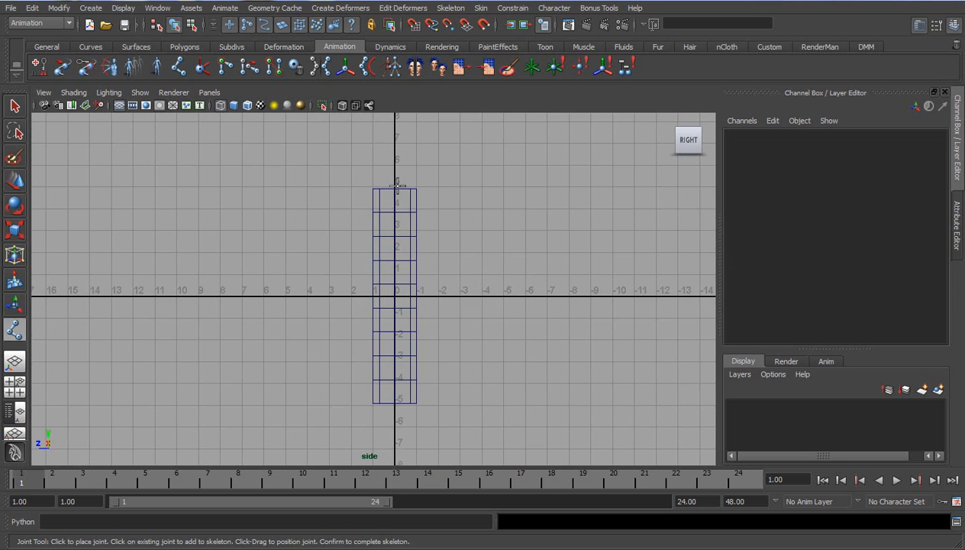
{"action": "middle_click_drag", "start_coordinate": [425, 222], "coordinate": [446, 252], "text": "alt"}
{"action": "right_click_drag", "start_coordinate": [445, 253], "coordinate": [360, 250], "text": "alt"}
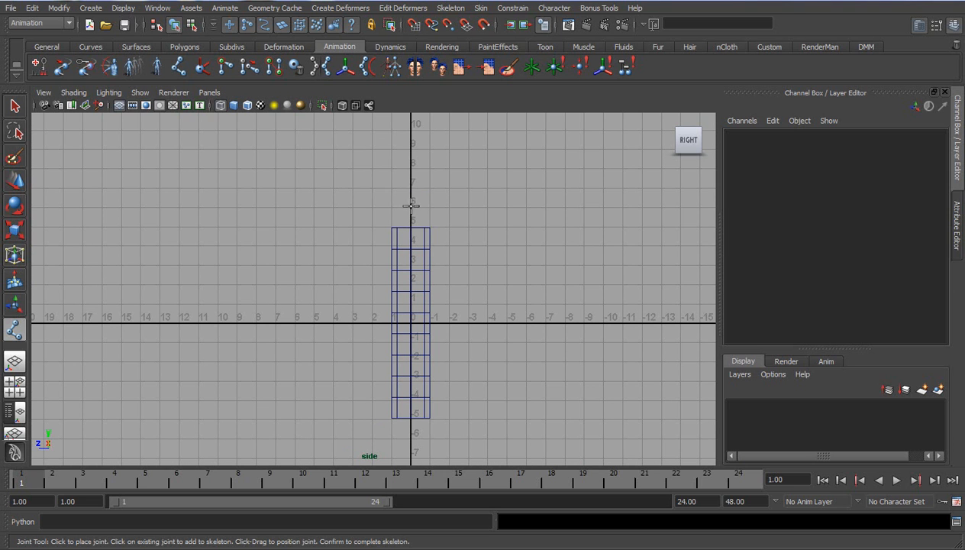
{"action": "left_click", "coordinate": [414, 25]}
{"action": "left_click", "coordinate": [411, 223]}
{"action": "left_click", "coordinate": [413, 323]}
{"action": "left_click", "coordinate": [411, 419]}
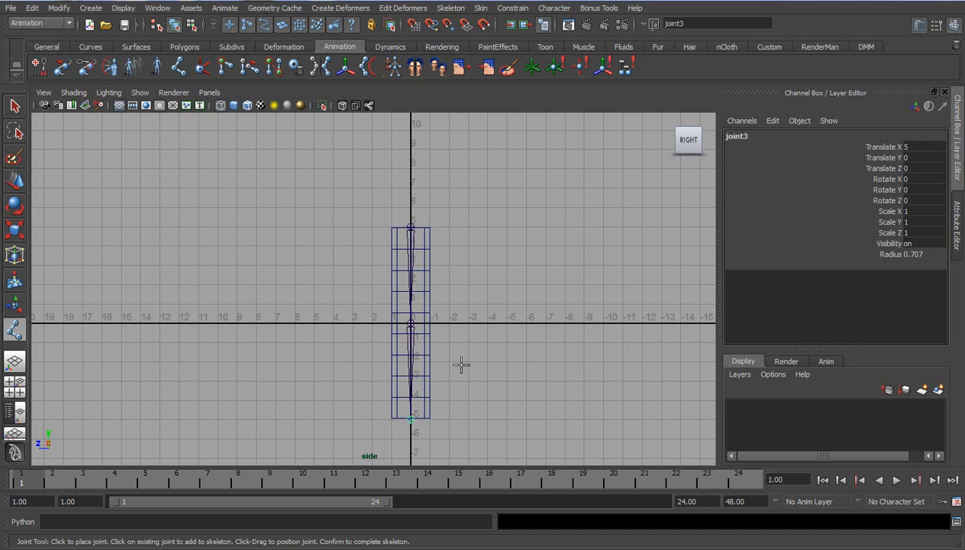
Undo the chain's last joint, try it grid-snapped at Y -6, and restore it at Y -5.
{"action": "middle_click_drag", "start_coordinate": [319, 404], "coordinate": [288, 367], "text": "alt"}
{"action": "scroll", "coordinate": [288, 366], "scroll_direction": "up", "scroll_amount": 1}
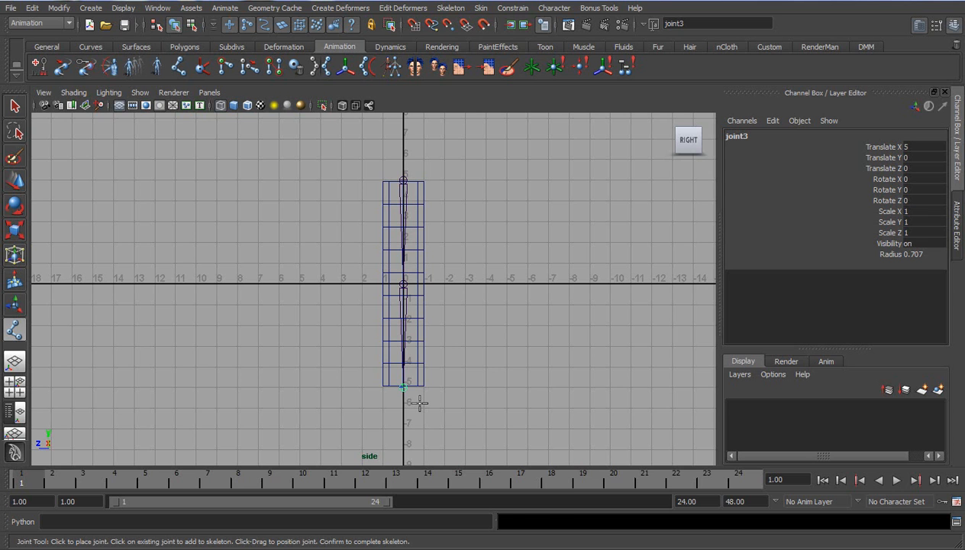
{"action": "key", "text": "ctrl+z"}
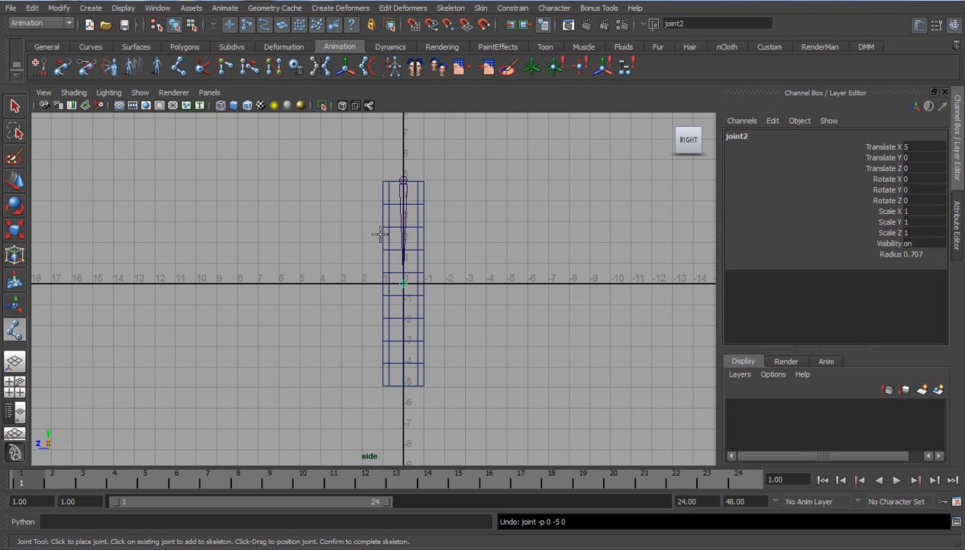
{"action": "key", "text": "x"}
{"action": "left_click", "coordinate": [404, 407]}
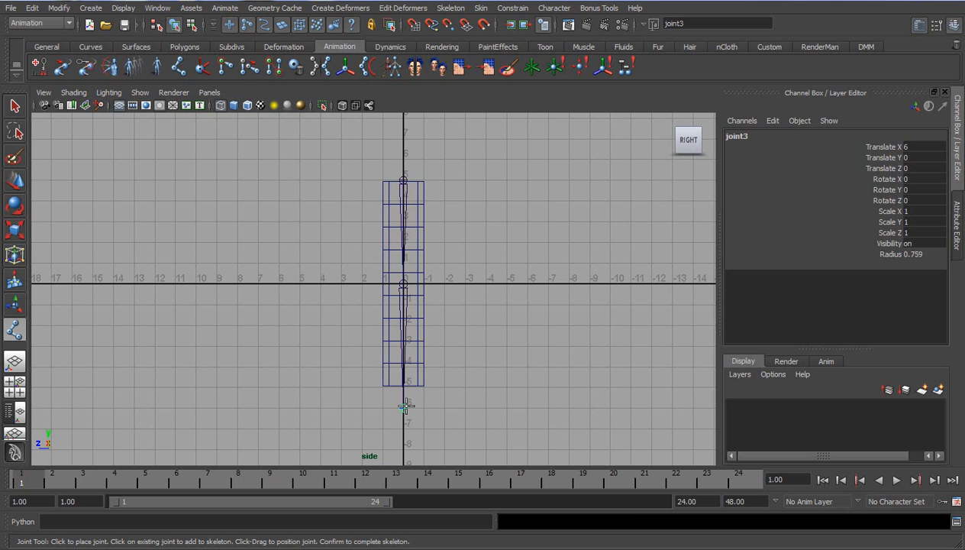
{"action": "key", "text": "ctrl+z"}
{"action": "left_click", "coordinate": [403, 386]}
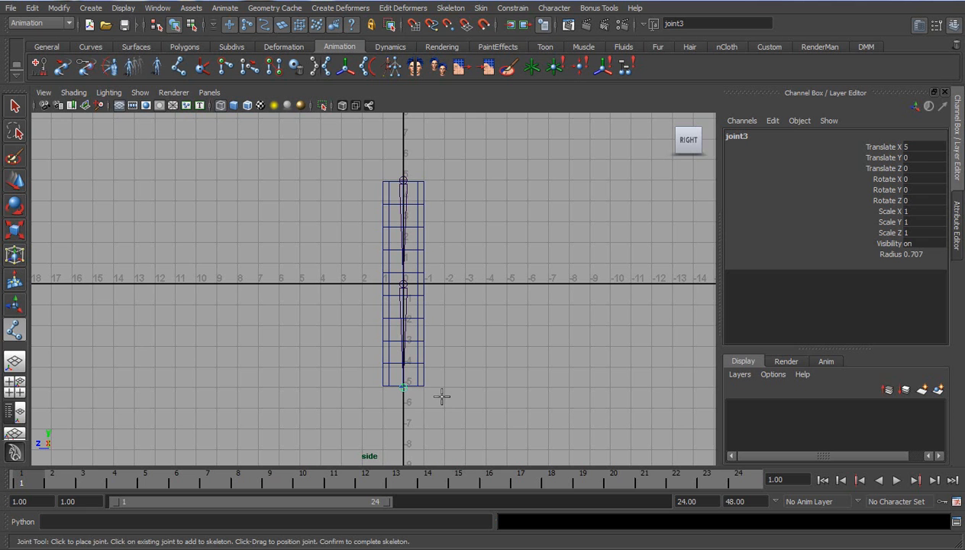
Finish the joint chain and select its upper, middle and bottom joints in turn to examine how they are linked.
{"action": "key", "text": "r"}
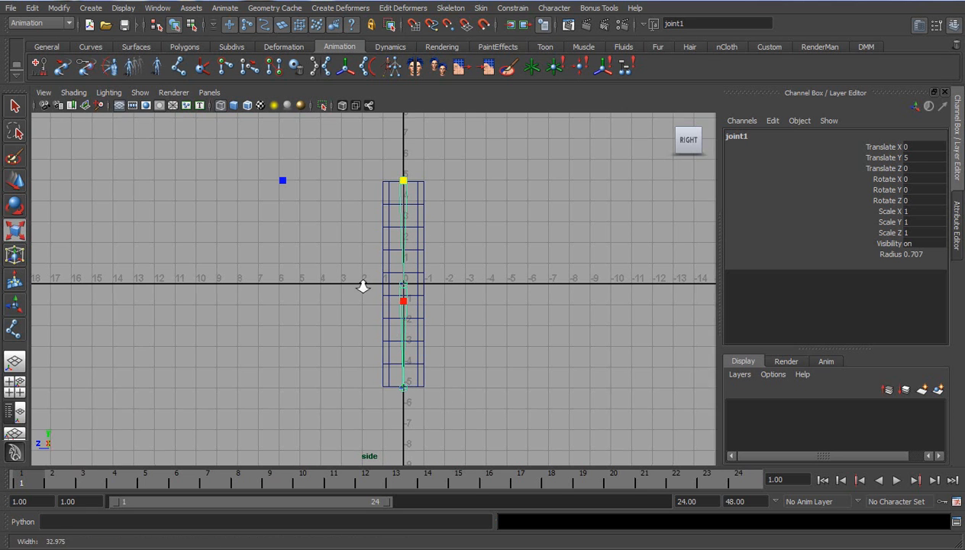
{"action": "right_click_drag", "start_coordinate": [337, 286], "coordinate": [487, 282], "text": "alt"}
{"action": "middle_click_drag", "start_coordinate": [487, 282], "coordinate": [441, 283], "text": "alt"}
{"action": "left_click", "coordinate": [429, 243]}
{"action": "left_click", "coordinate": [372, 202]}
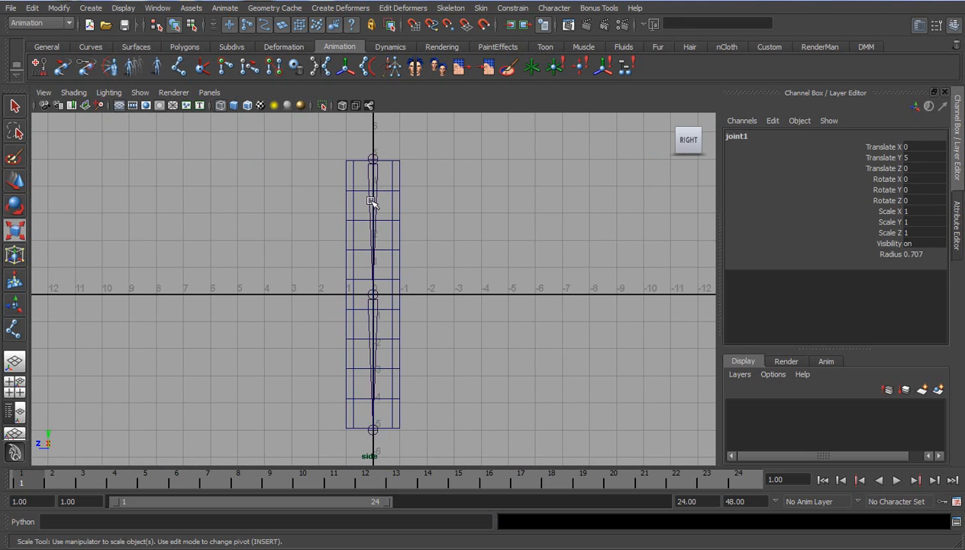
{"action": "left_click", "coordinate": [372, 338]}
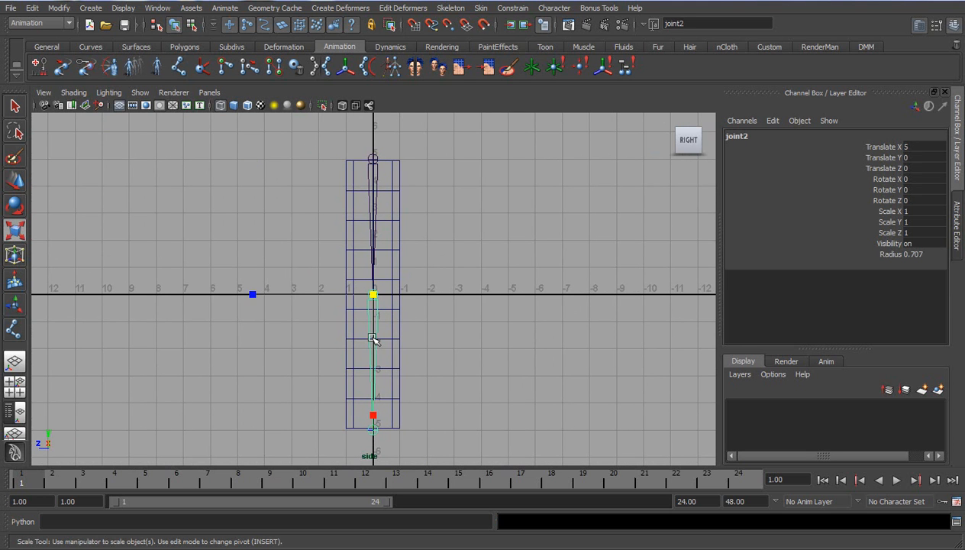
{"action": "middle_click_drag", "start_coordinate": [394, 385], "coordinate": [388, 276], "text": "alt"}
{"action": "right_click_drag", "start_coordinate": [388, 276], "coordinate": [730, 367], "text": "alt"}
{"action": "left_click_drag", "start_coordinate": [357, 325], "coordinate": [316, 296]}
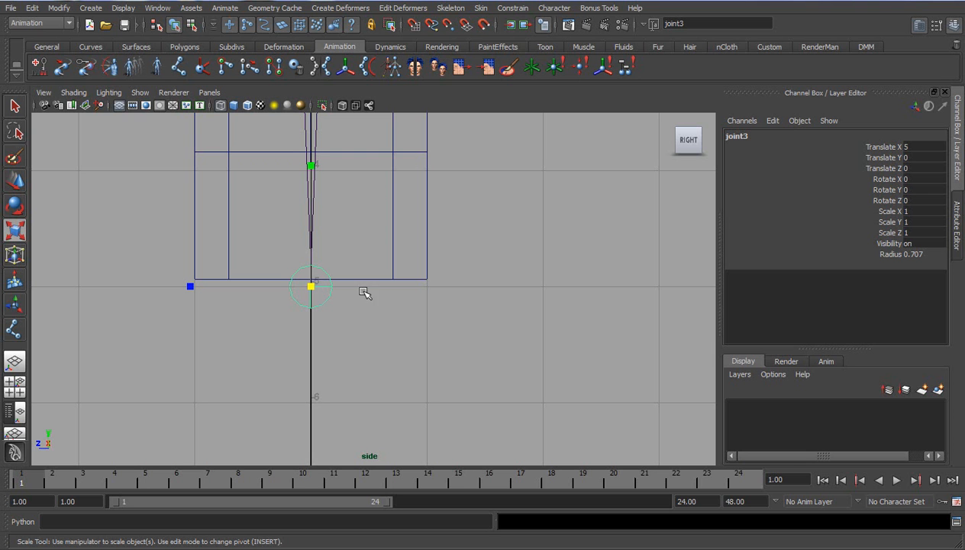
{"action": "middle_click_drag", "start_coordinate": [409, 247], "coordinate": [470, 319], "text": "alt"}
{"action": "right_click_drag", "start_coordinate": [470, 319], "coordinate": [391, 297], "text": "alt"}
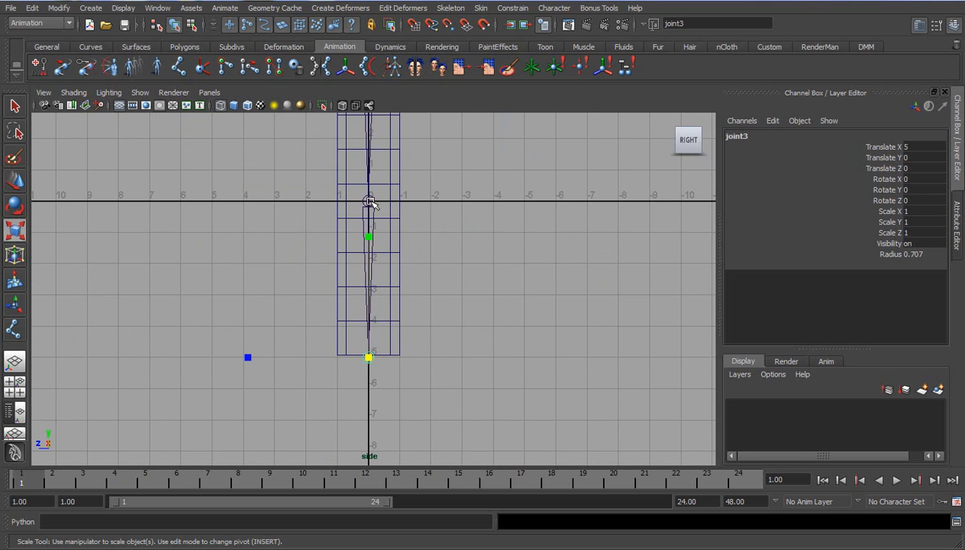
Select the middle joint and then the top joint of the chain to examine the bones inside the cylinder.
{"action": "left_click", "coordinate": [362, 205]}
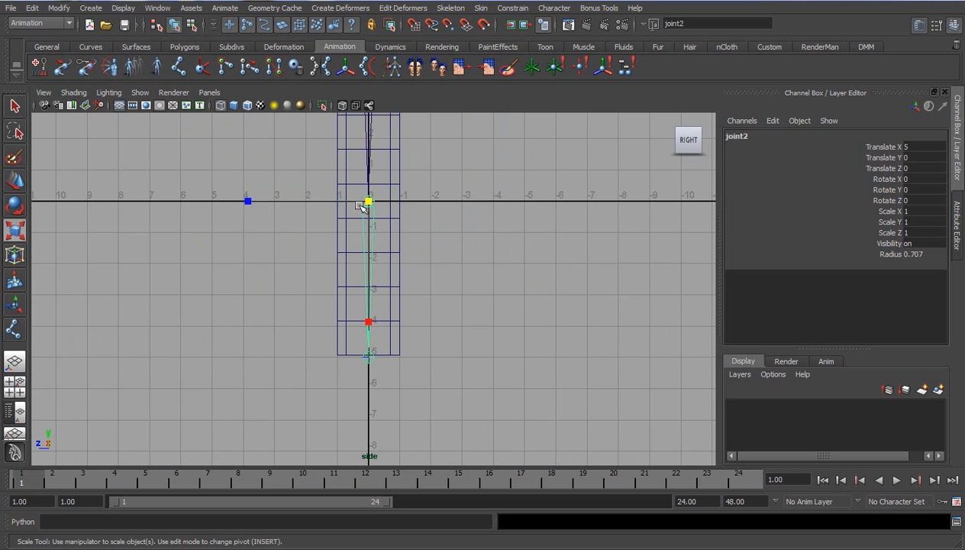
{"action": "middle_click_drag", "start_coordinate": [411, 205], "coordinate": [410, 284], "text": "alt"}
{"action": "right_click_drag", "start_coordinate": [411, 284], "coordinate": [387, 276], "text": "alt"}
{"action": "left_click_drag", "start_coordinate": [347, 197], "coordinate": [394, 214]}
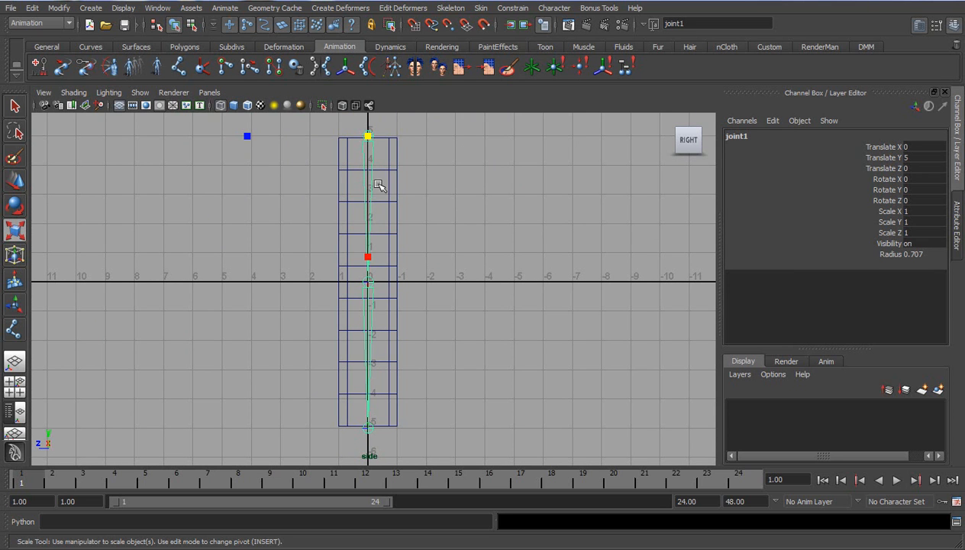
Set the joint display size to 1.00 and then reduce it to 0.80.
{"action": "left_click", "coordinate": [124, 9]}
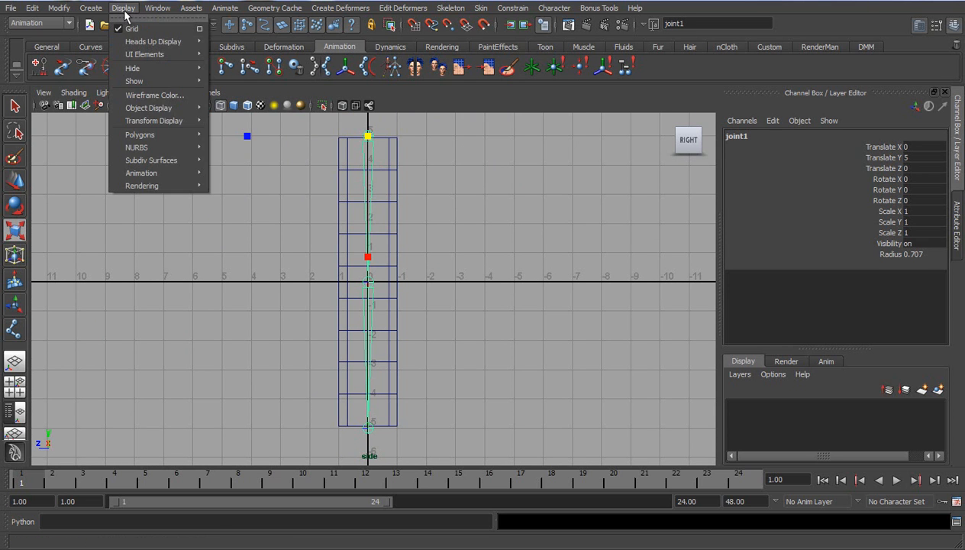
{"action": "mouse_move", "coordinate": [161, 173]}
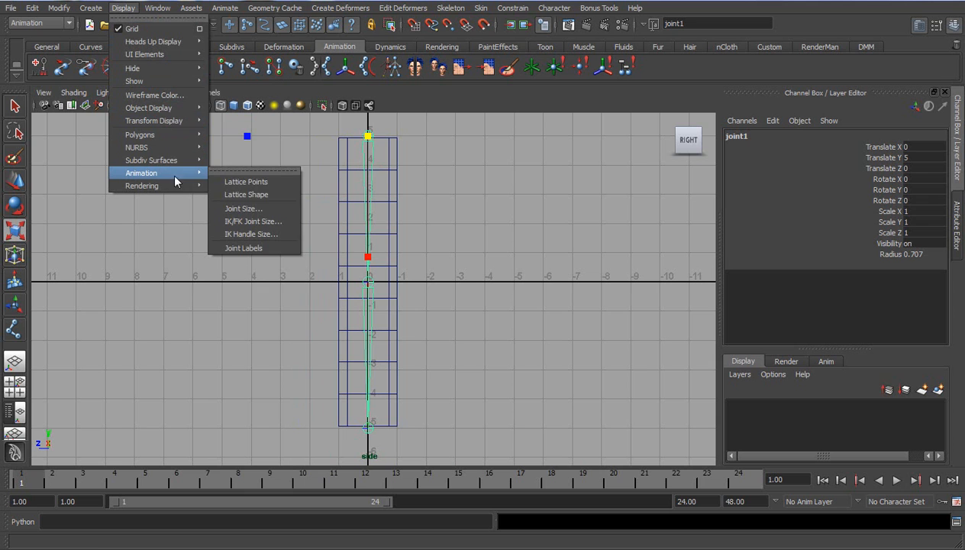
{"action": "left_click", "coordinate": [275, 211]}
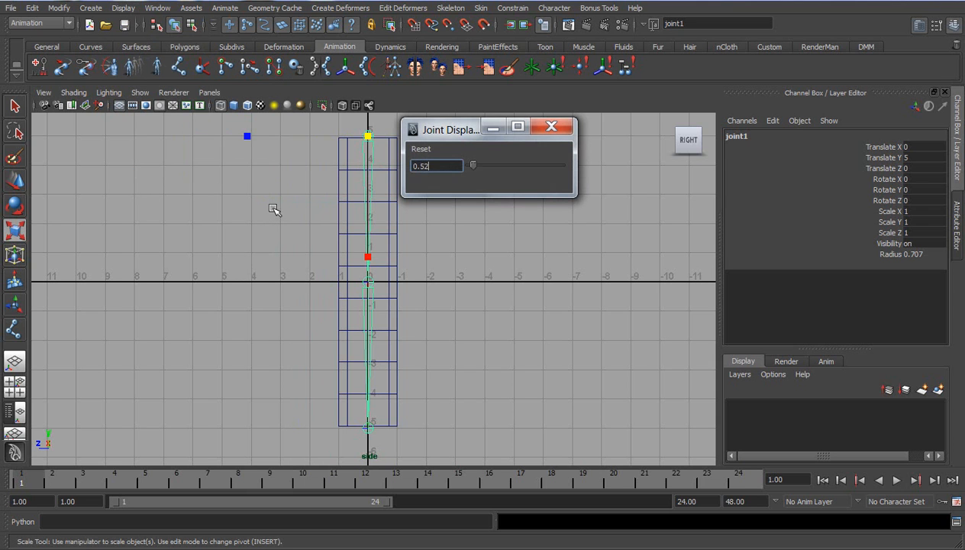
{"action": "left_click", "coordinate": [437, 169]}
{"action": "type", "text": "1"}
{"action": "key", "text": "Return"}
{"action": "left_click_drag", "start_coordinate": [425, 136], "coordinate": [508, 152]}
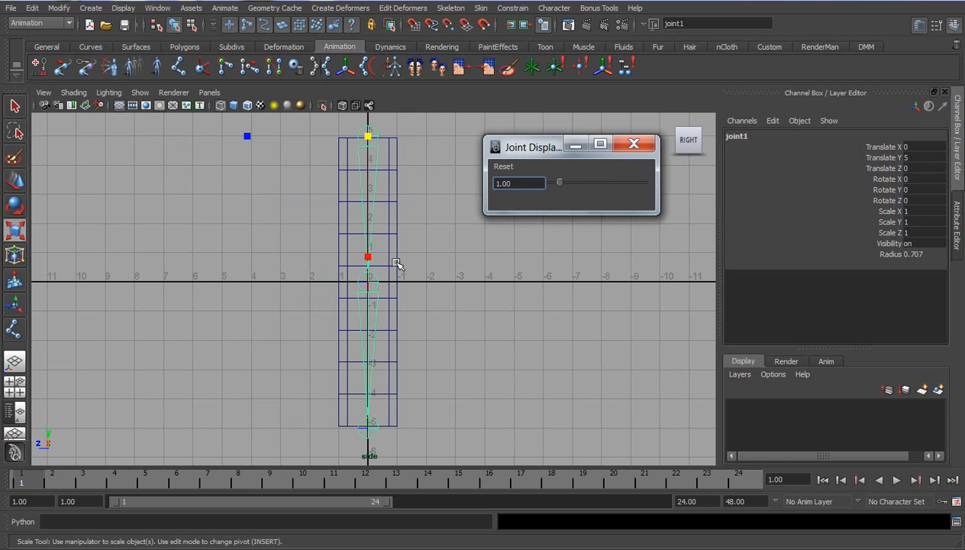
{"action": "mouse_move", "coordinate": [563, 187]}
{"action": "left_mouse_down"}
{"action": "mouse_move", "coordinate": [574, 181]}
{"action": "mouse_move", "coordinate": [558, 197]}
{"action": "left_mouse_up"}
{"action": "left_click_drag", "start_coordinate": [413, 343], "coordinate": [341, 345]}
{"action": "mouse_move", "coordinate": [554, 187]}
{"action": "left_mouse_down"}
{"action": "mouse_move", "coordinate": [610, 189]}
{"action": "mouse_move", "coordinate": [558, 200]}
{"action": "left_mouse_up"}
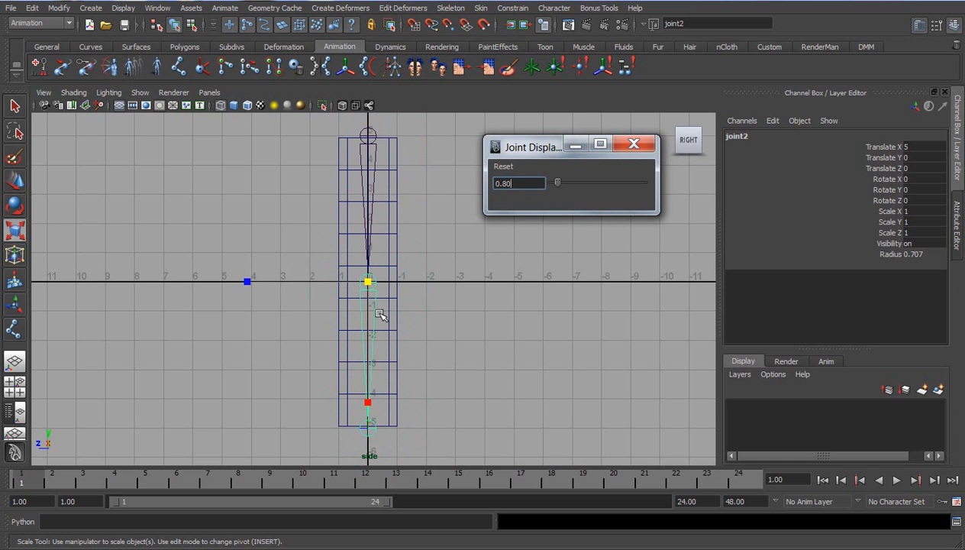
{"action": "left_click", "coordinate": [642, 150]}
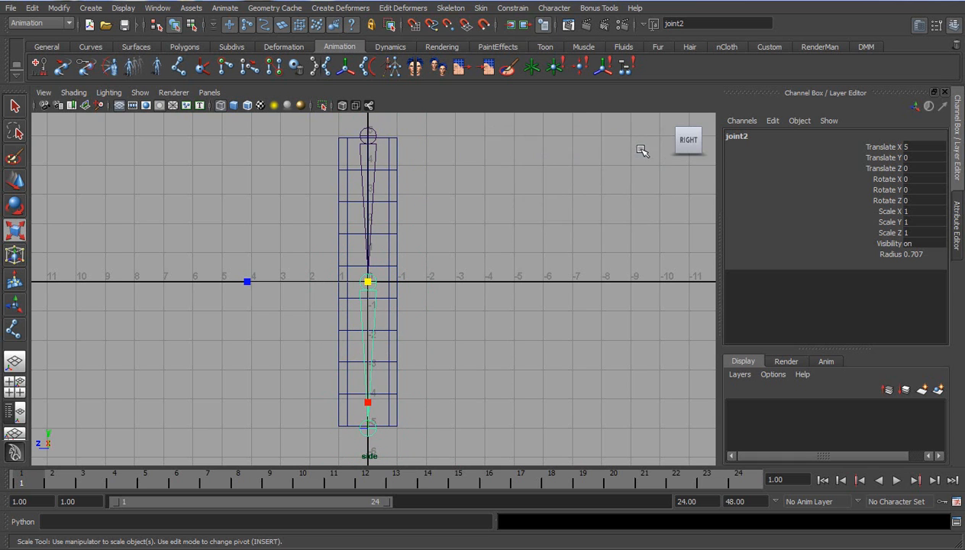
Show the cylinder and its joint chain in a full-size perspective view from the front.
{"action": "middle_click_drag", "start_coordinate": [459, 235], "coordinate": [481, 244], "text": "alt"}
{"action": "key", "text": "space"}
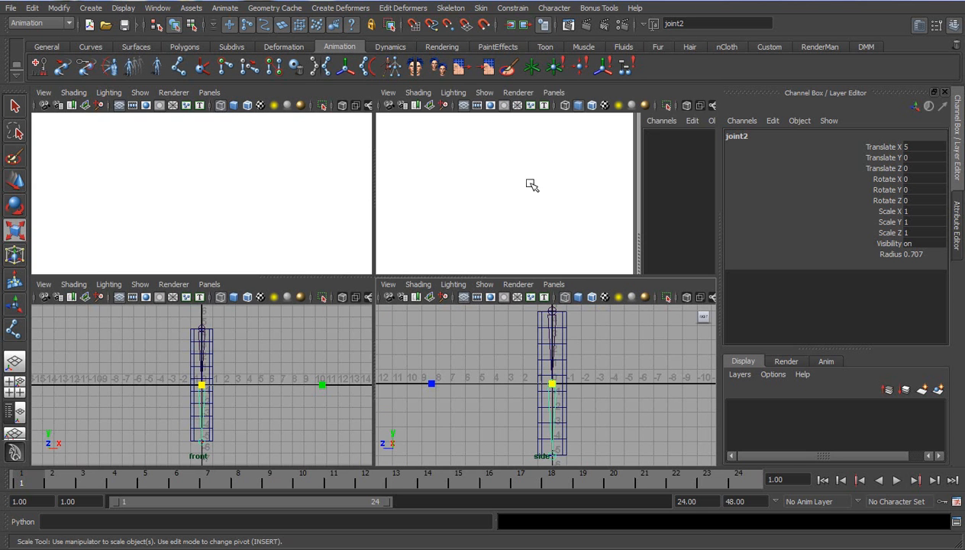
{"action": "key", "text": "space"}
{"action": "left_click_drag", "start_coordinate": [538, 261], "coordinate": [465, 288], "text": "alt"}
{"action": "left_click_drag", "start_coordinate": [333, 230], "coordinate": [504, 246], "text": "alt"}
{"action": "scroll", "coordinate": [507, 256], "scroll_direction": "down", "scroll_amount": 5}
{"action": "left_click_drag", "start_coordinate": [481, 307], "coordinate": [439, 289], "text": "alt"}
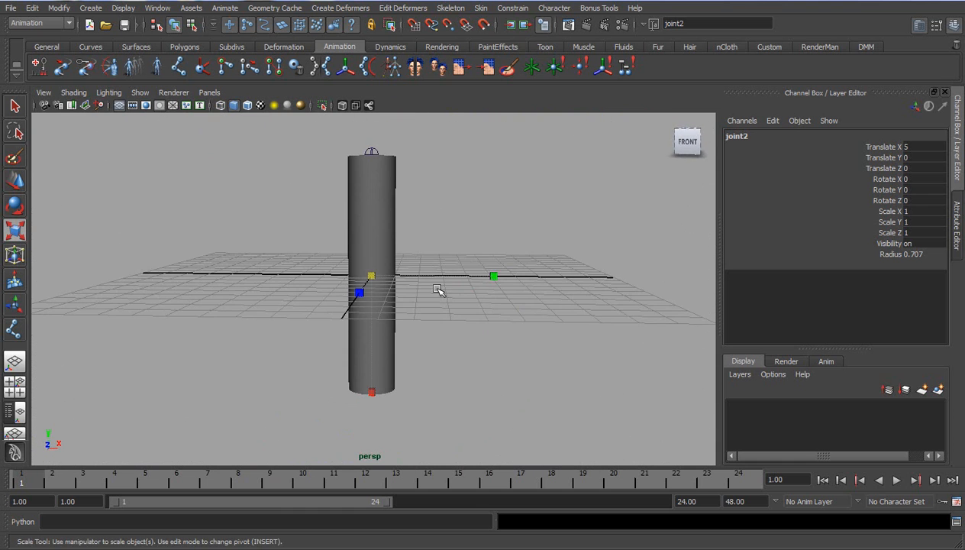
Clear the selection and compare the cylinder and its joints in wireframe and smooth-shaded display.
{"action": "left_click", "coordinate": [441, 316]}
{"action": "key", "text": "4"}
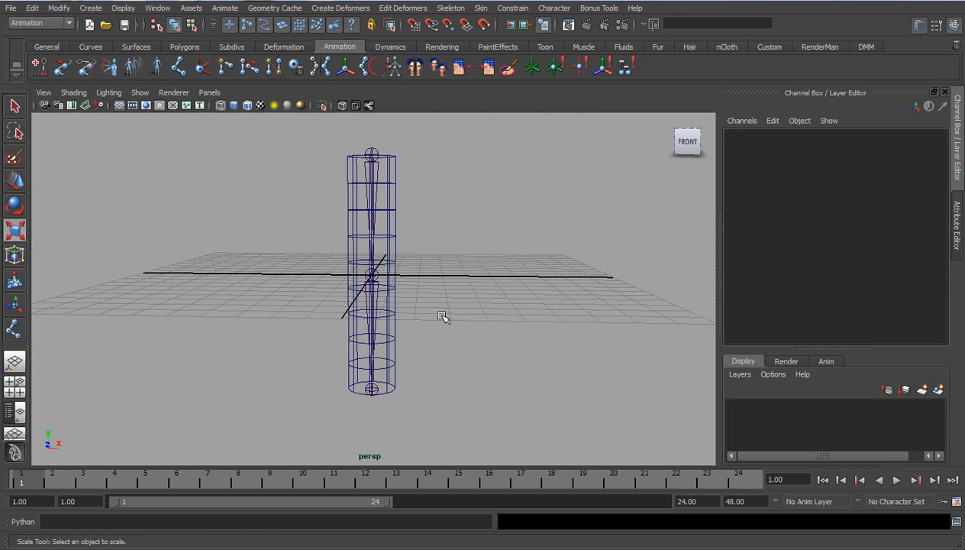
{"action": "left_click_drag", "start_coordinate": [319, 210], "coordinate": [436, 239]}
{"action": "left_click", "coordinate": [436, 239]}
{"action": "key", "text": "5"}
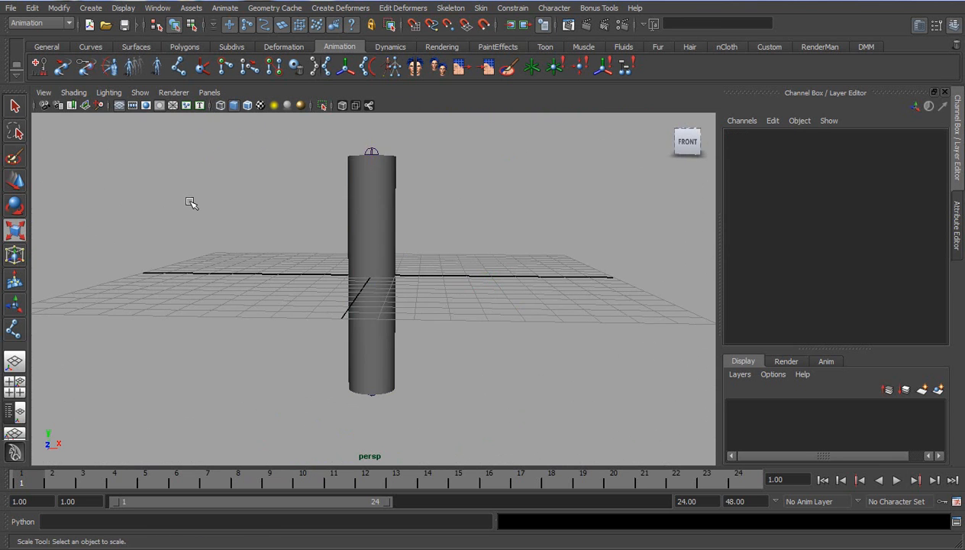
Turn on X-Ray Joints for the perspective view and inspect the chain through the shaded cylinder.
{"action": "left_click", "coordinate": [74, 93]}
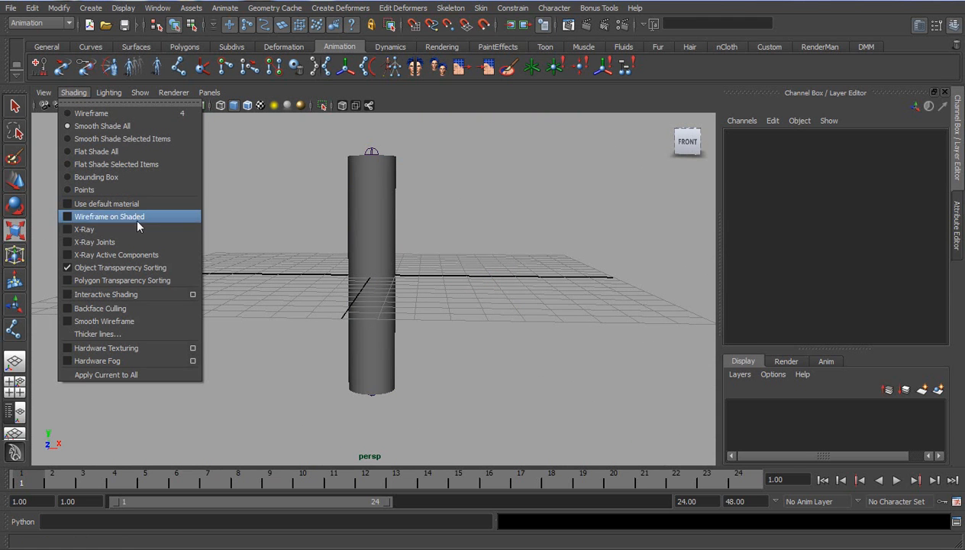
{"action": "left_click", "coordinate": [84, 241]}
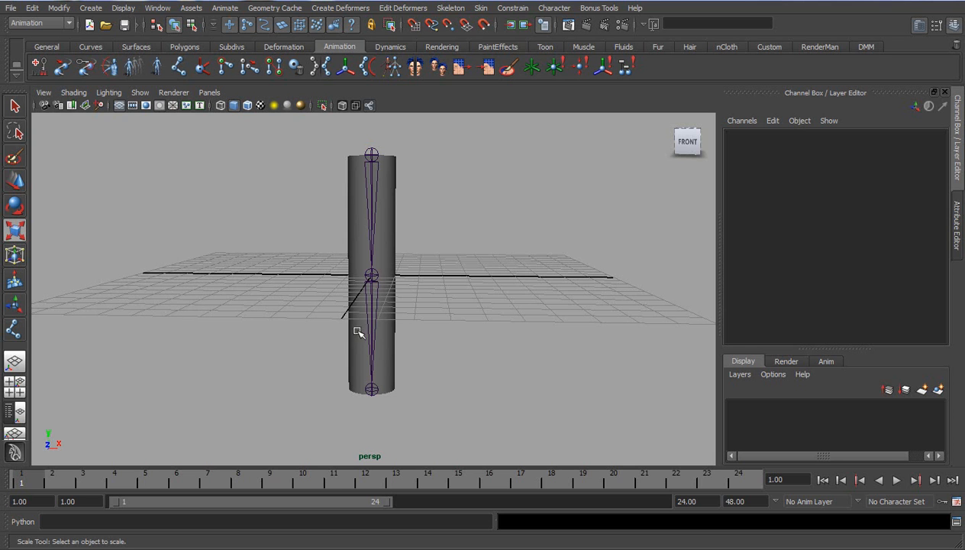
{"action": "left_click_drag", "start_coordinate": [412, 329], "coordinate": [248, 232], "text": "alt"}
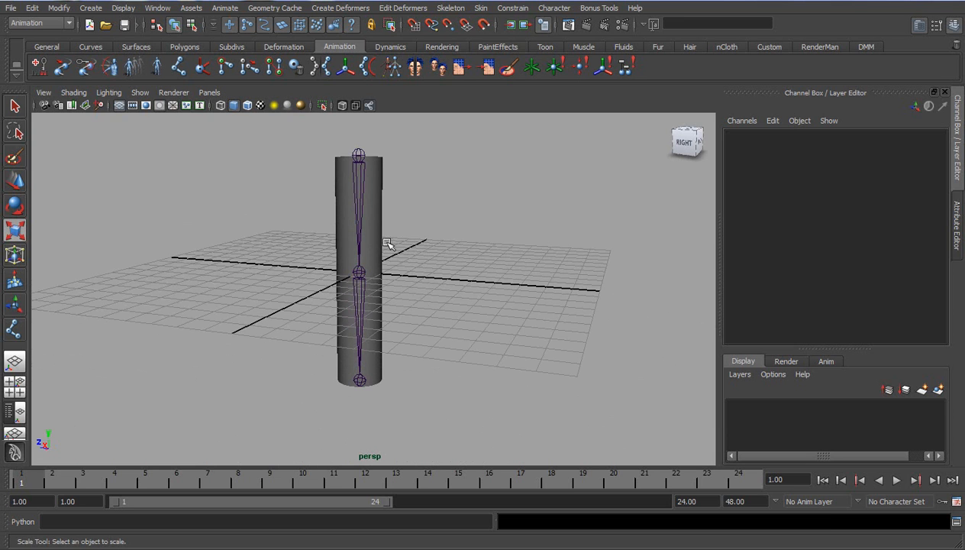
{"action": "left_click_drag", "start_coordinate": [365, 311], "coordinate": [335, 305], "text": "alt"}
Try moving the middle joint sideways out of the cylinder, inspect the bent chain, and undo the move.
{"action": "left_click", "coordinate": [362, 280]}
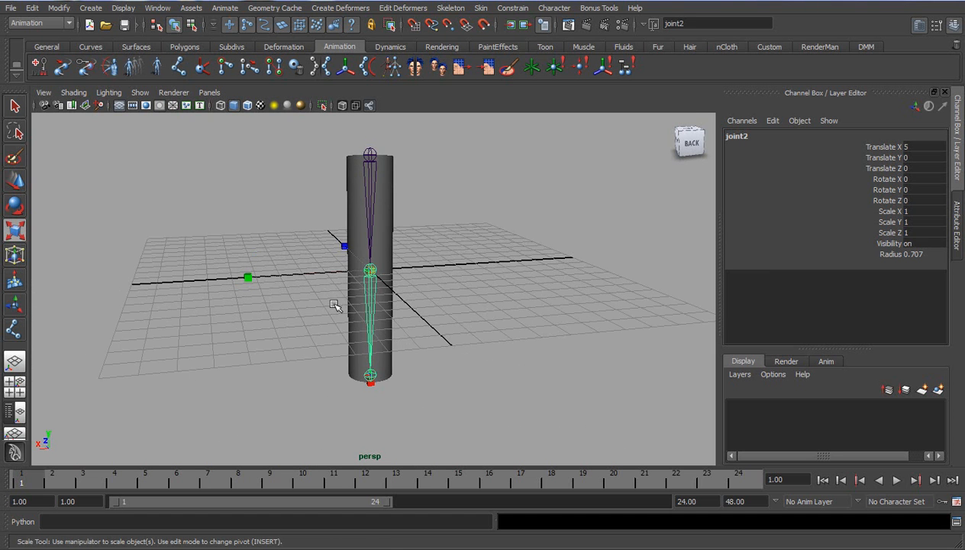
{"action": "key", "text": "w"}
{"action": "left_click_drag", "start_coordinate": [296, 274], "coordinate": [468, 352]}
{"action": "left_click", "coordinate": [386, 363]}
{"action": "left_click_drag", "start_coordinate": [282, 342], "coordinate": [270, 344], "text": "alt"}
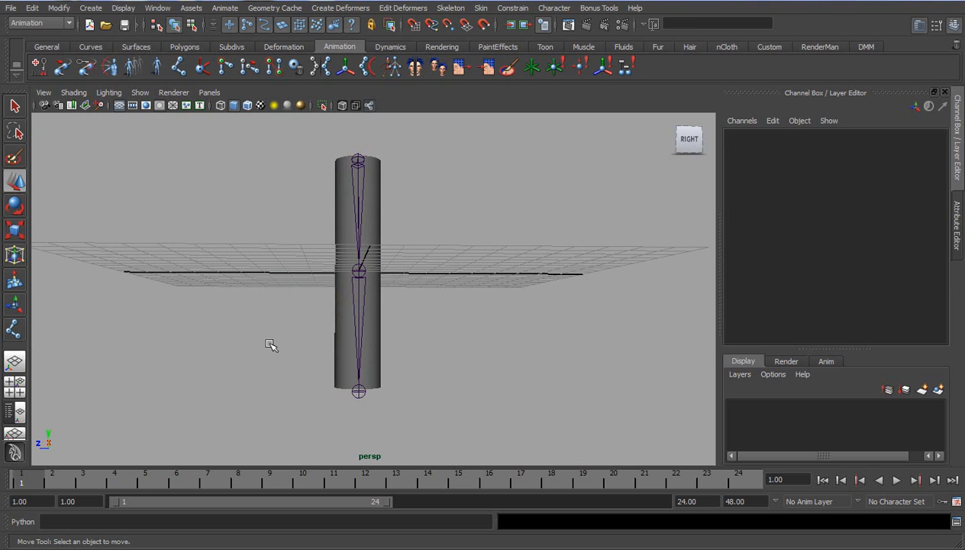
{"action": "left_click_drag", "start_coordinate": [362, 319], "coordinate": [281, 321], "text": "alt"}
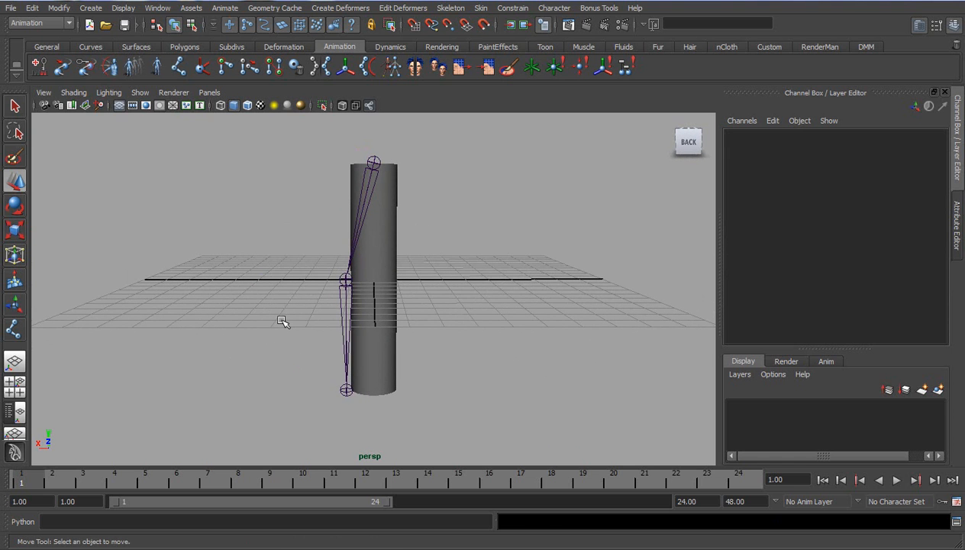
{"action": "key", "text": "ctrl+z"}
{"action": "key", "text": "ctrl+z"}
{"action": "key", "text": "ctrl+z"}
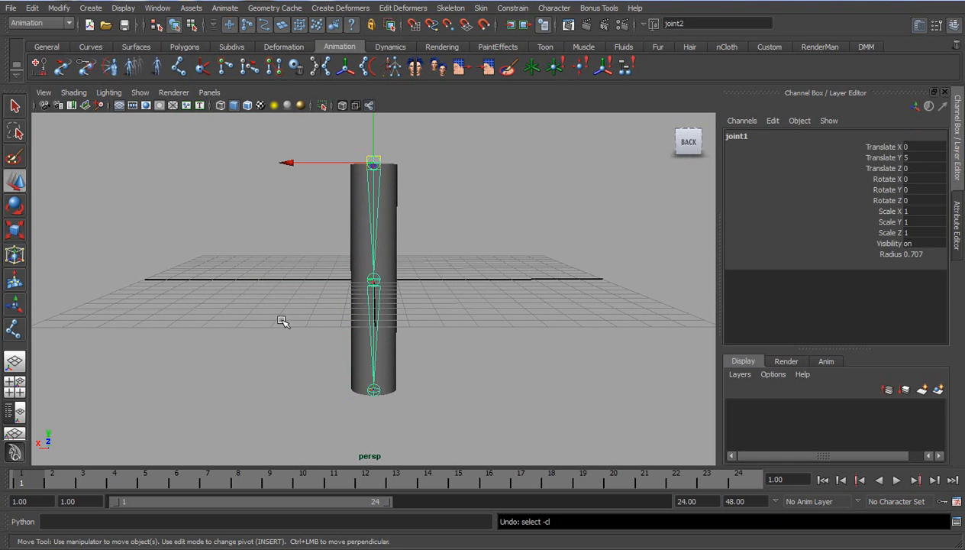
Clear the selection, turn X-Ray Joints off to compare the display, and turn it on again.
{"action": "left_click", "coordinate": [414, 313]}
{"action": "left_click_drag", "start_coordinate": [290, 295], "coordinate": [374, 289], "text": "alt"}
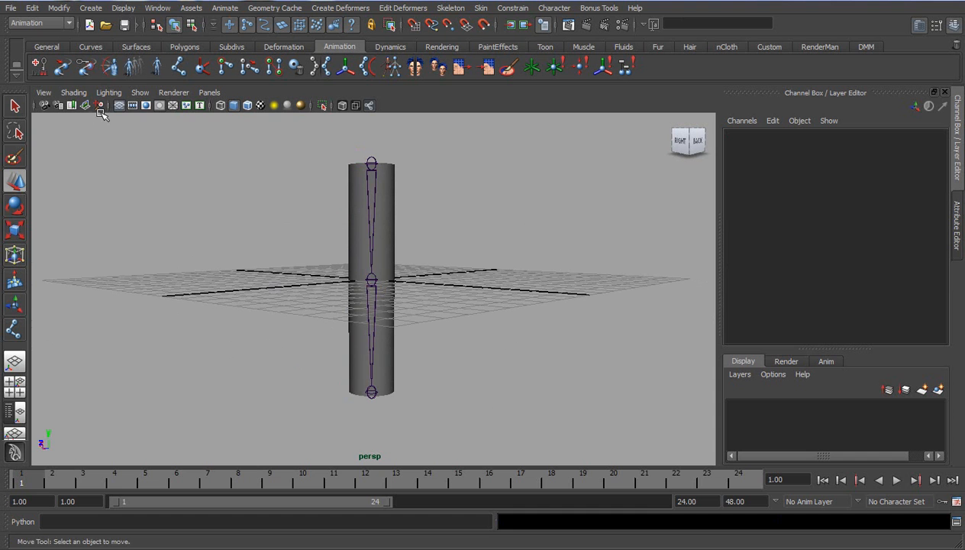
{"action": "left_click", "coordinate": [74, 92]}
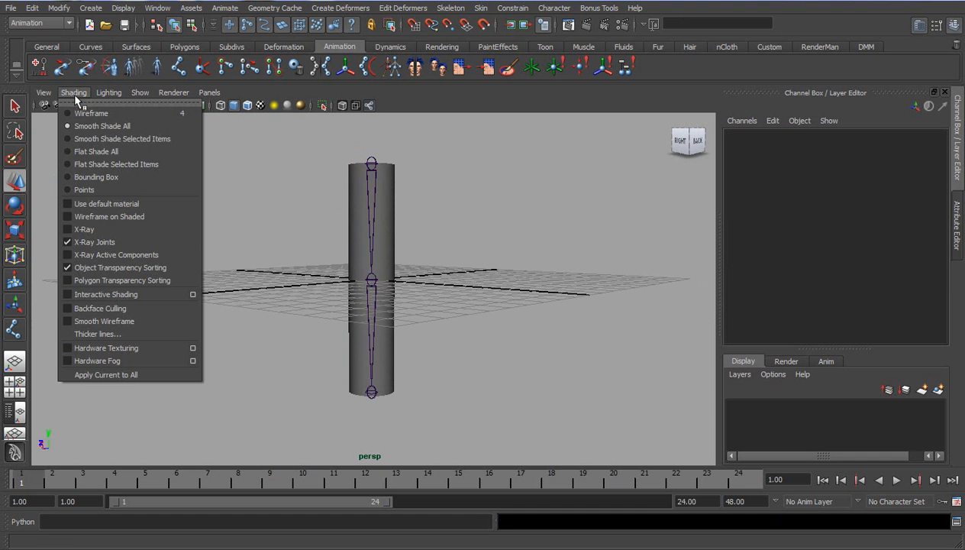
{"action": "left_click", "coordinate": [74, 243]}
{"action": "left_click_drag", "start_coordinate": [103, 265], "coordinate": [388, 283], "text": "alt"}
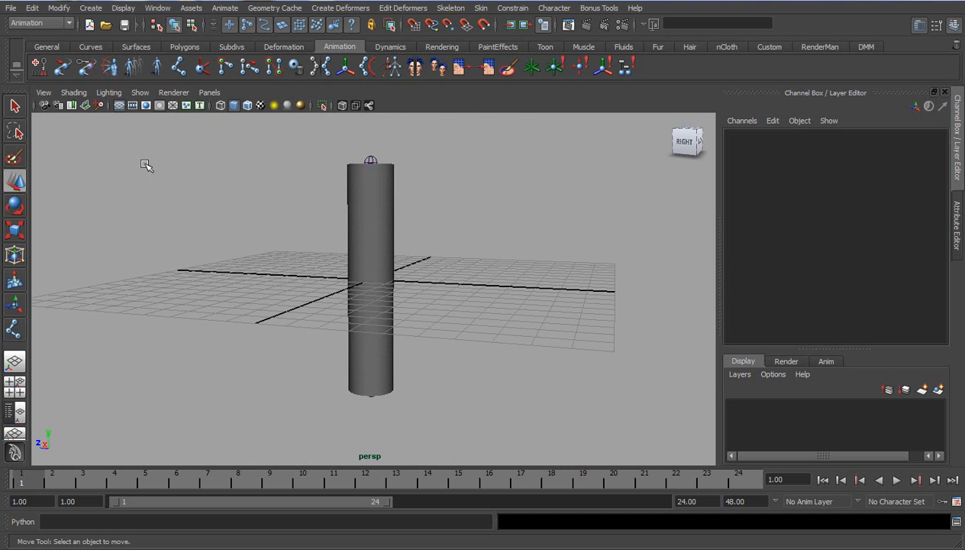
{"action": "left_click", "coordinate": [73, 92]}
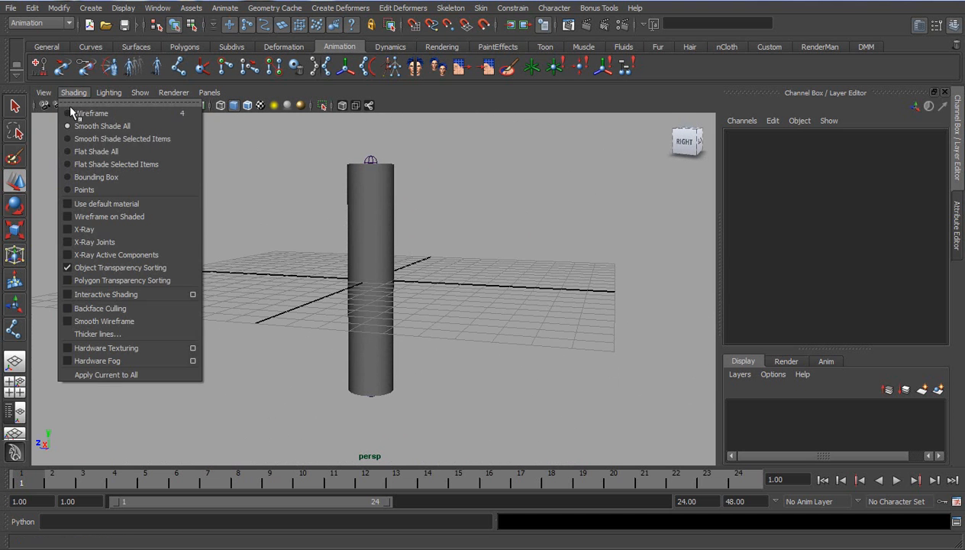
{"action": "left_click", "coordinate": [79, 242]}
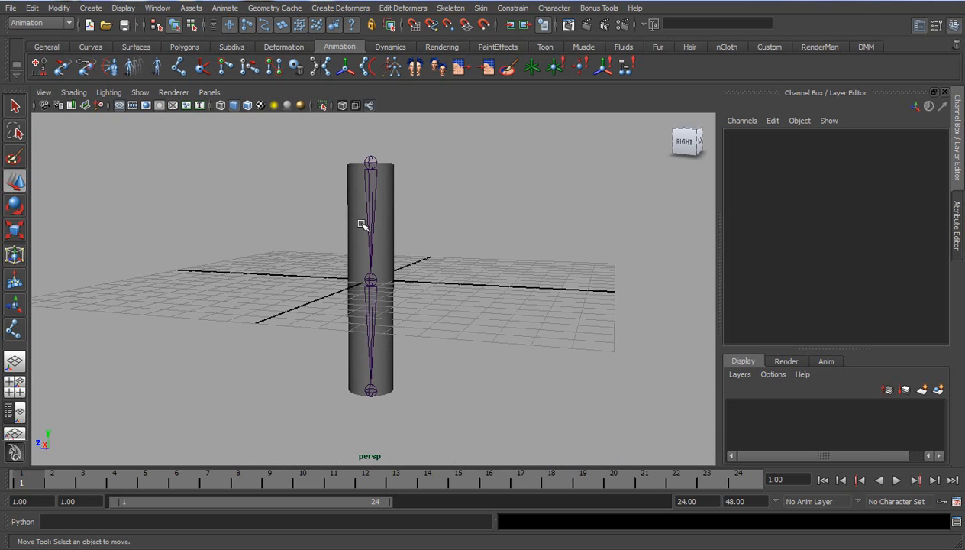
Select the top joint through the shaded cylinder, deselect it, and hide the grid in the perspective view.
{"action": "middle_click_drag", "start_coordinate": [289, 262], "coordinate": [291, 276], "text": "alt"}
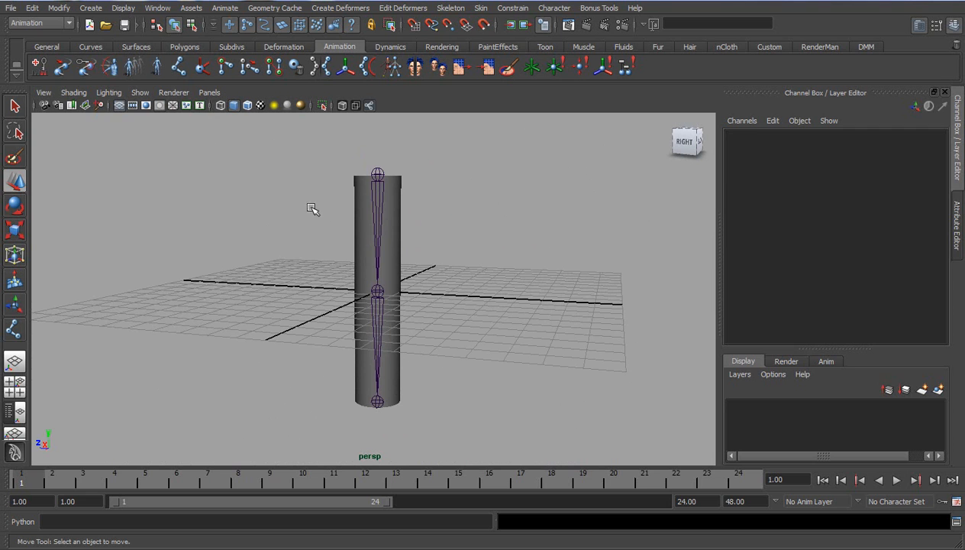
{"action": "left_click_drag", "start_coordinate": [333, 218], "coordinate": [439, 256]}
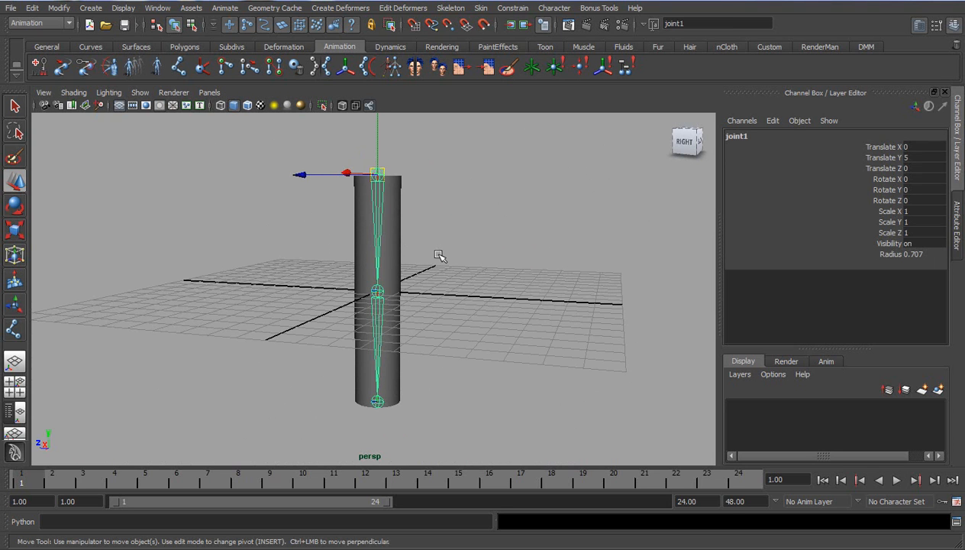
{"action": "left_click", "coordinate": [439, 256]}
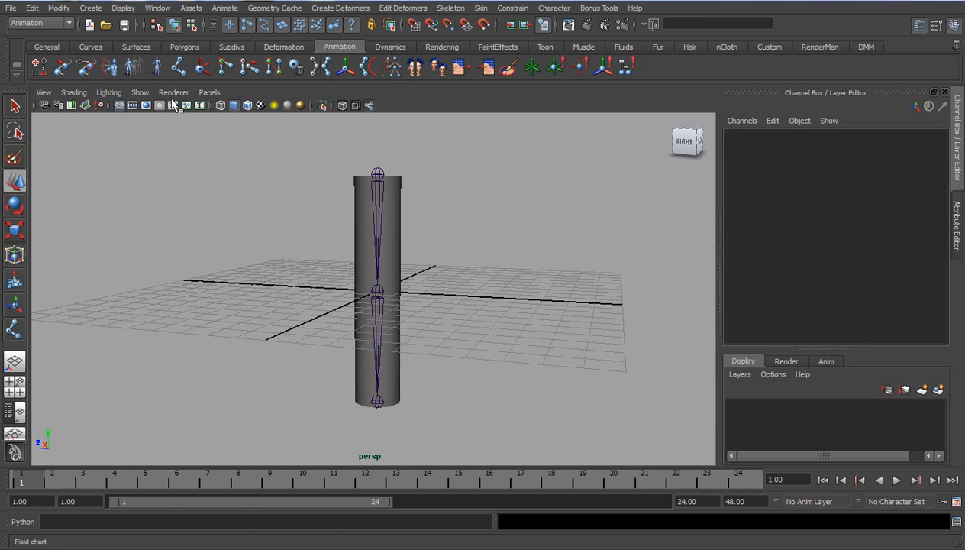
{"action": "left_click", "coordinate": [140, 92]}
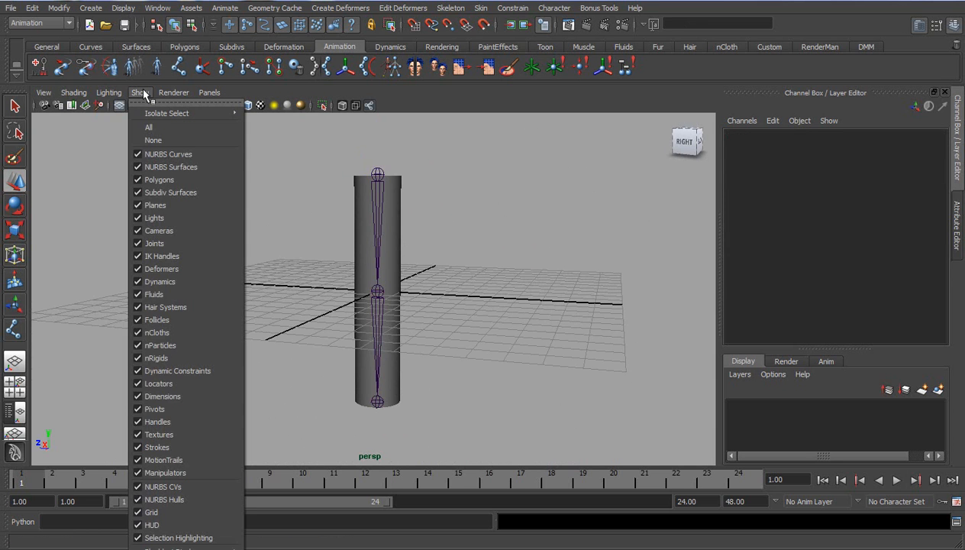
{"action": "left_click", "coordinate": [188, 512]}
{"action": "left_click_drag", "start_coordinate": [339, 327], "coordinate": [334, 326], "text": "alt"}
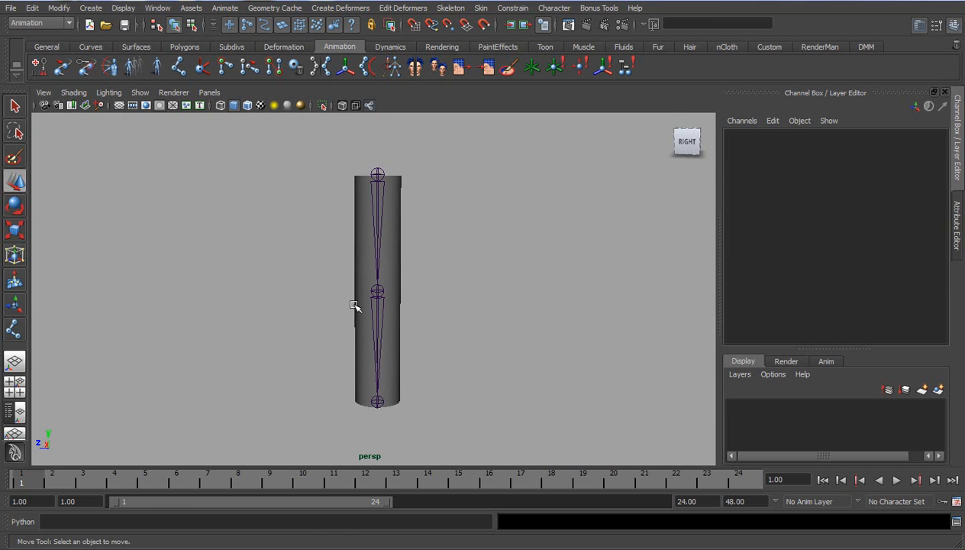
Select the middle joint up close and then the upper bone just above it to compare which joint gets picked.
{"action": "middle_click_drag", "start_coordinate": [302, 239], "coordinate": [303, 306], "text": "alt"}
{"action": "right_click_drag", "start_coordinate": [303, 306], "coordinate": [512, 310], "text": "alt"}
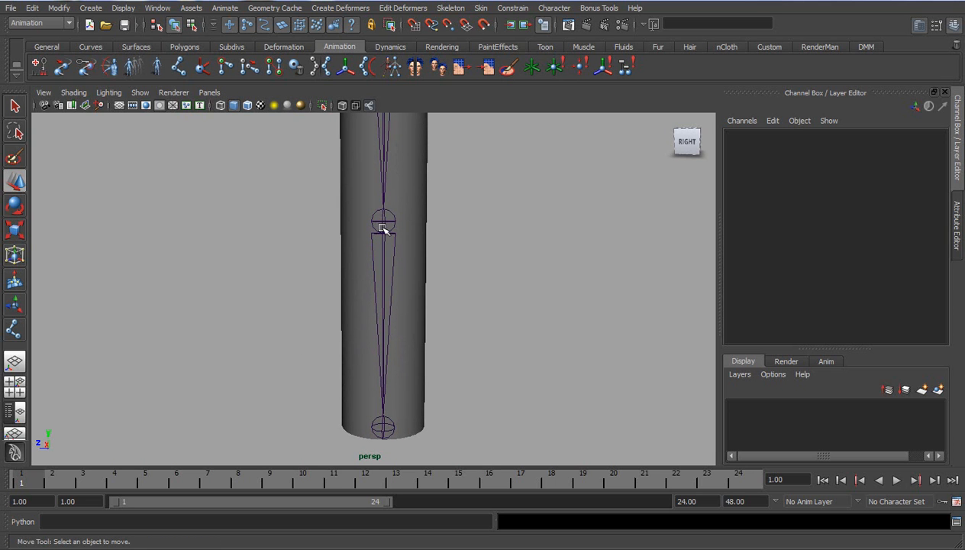
{"action": "middle_click_drag", "start_coordinate": [430, 206], "coordinate": [414, 294], "text": "alt"}
{"action": "right_click_drag", "start_coordinate": [438, 305], "coordinate": [379, 298], "text": "alt"}
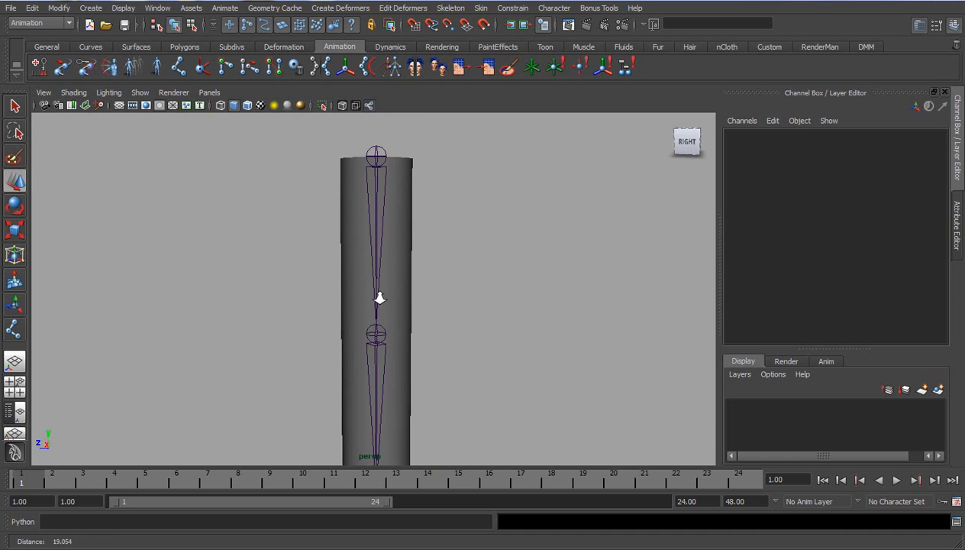
{"action": "left_click", "coordinate": [376, 333]}
{"action": "left_click", "coordinate": [456, 330]}
{"action": "left_click", "coordinate": [378, 329]}
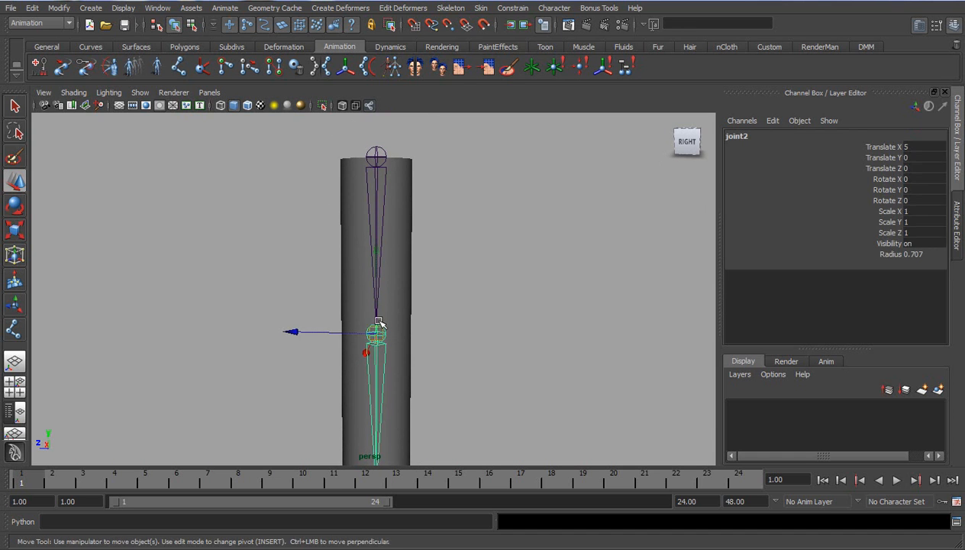
{"action": "left_click", "coordinate": [403, 319]}
{"action": "left_click", "coordinate": [381, 321]}
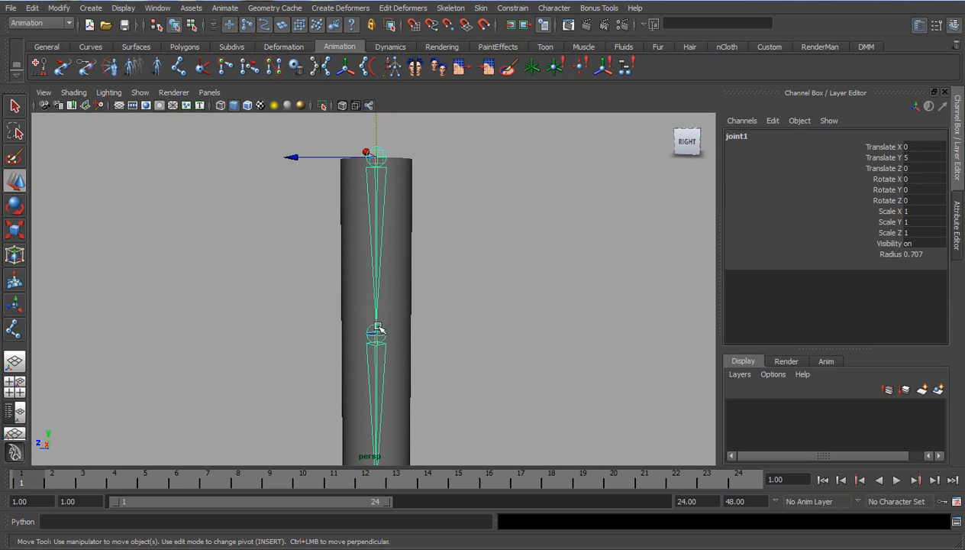
Try selecting the chain's middle joint from farther away to test how precisely joints can be picked.
{"action": "right_click_drag", "start_coordinate": [522, 308], "coordinate": [233, 265], "text": "alt"}
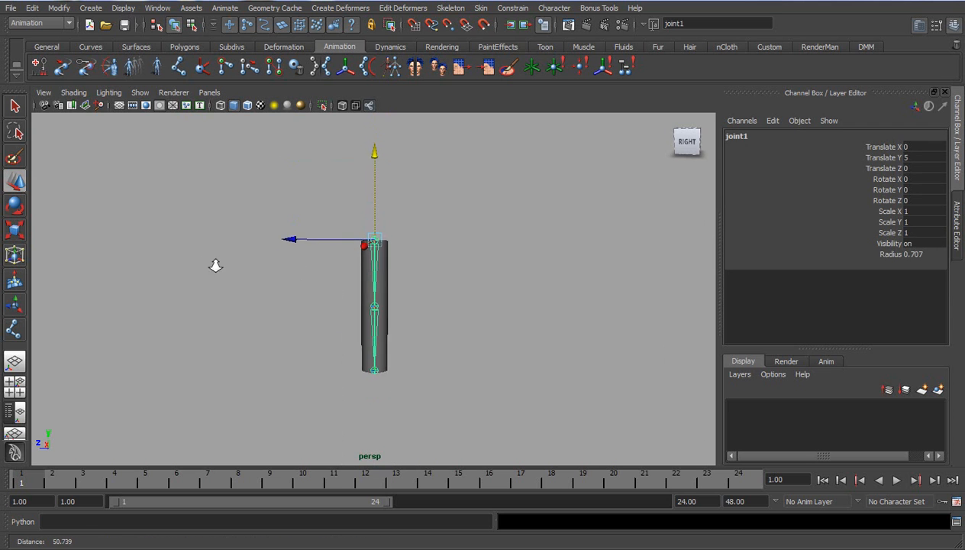
{"action": "left_click", "coordinate": [464, 352]}
{"action": "left_click", "coordinate": [374, 303]}
{"action": "left_click", "coordinate": [385, 305]}
{"action": "left_click", "coordinate": [386, 316]}
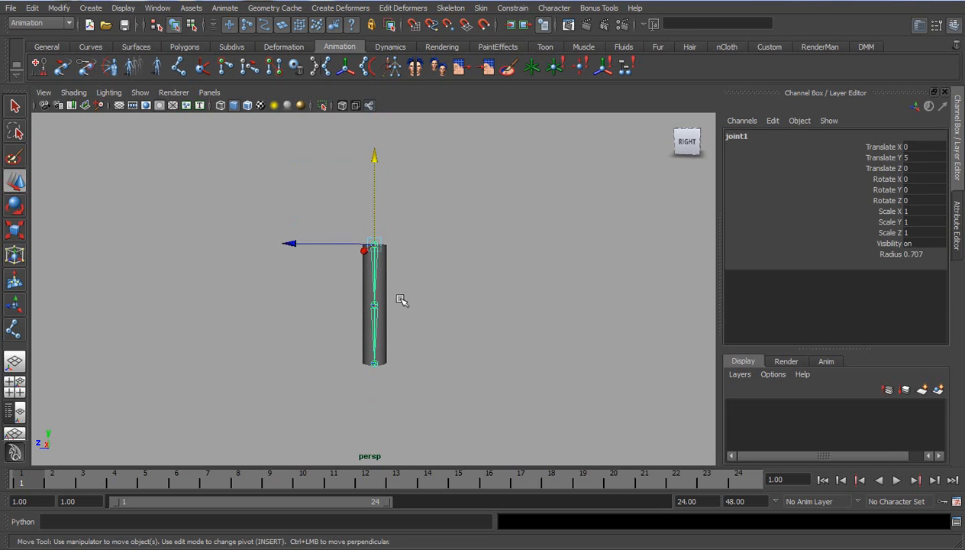
Clear the selection, marquee-select across the chain, deselect, and pick the lower bone up close to select its parent joint.
{"action": "left_click", "coordinate": [461, 324]}
{"action": "left_click_drag", "start_coordinate": [467, 329], "coordinate": [345, 285]}
{"action": "scroll", "coordinate": [369, 313], "scroll_direction": "up", "scroll_amount": 3}
{"action": "left_click", "coordinate": [478, 355]}
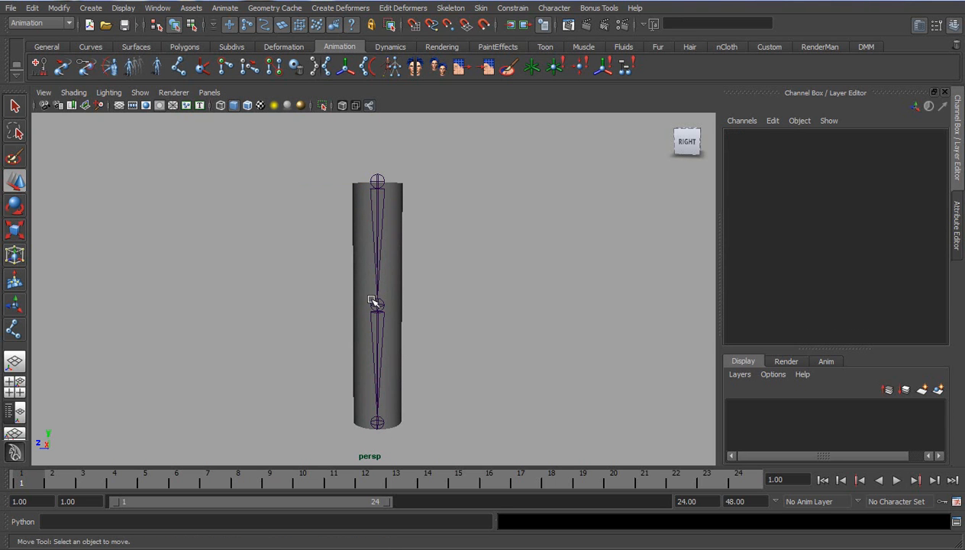
{"action": "left_click", "coordinate": [378, 364]}
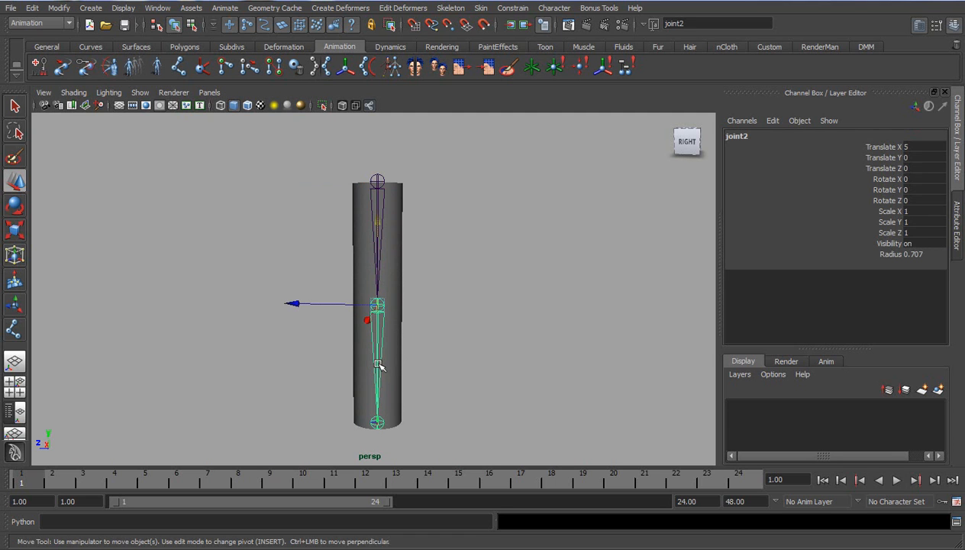
Marquee-select the lower and upper bones, then pick the lower bone and the bottom joint to compare which joint gets selected.
{"action": "left_click", "coordinate": [446, 315]}
{"action": "left_click_drag", "start_coordinate": [427, 334], "coordinate": [297, 355]}
{"action": "left_click", "coordinate": [455, 370]}
{"action": "left_click_drag", "start_coordinate": [458, 355], "coordinate": [329, 351]}
{"action": "left_click_drag", "start_coordinate": [435, 340], "coordinate": [424, 356], "text": "alt"}
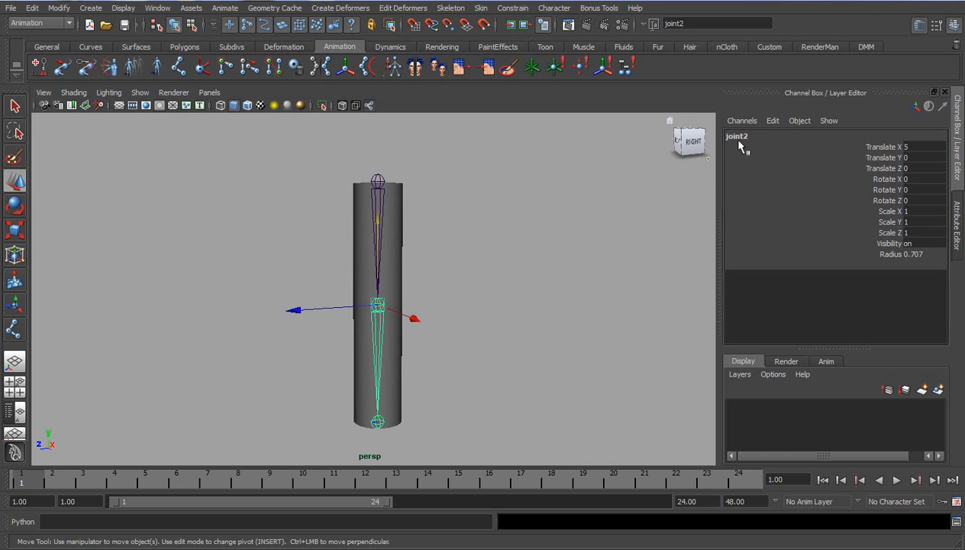
{"action": "left_click_drag", "start_coordinate": [404, 220], "coordinate": [336, 224]}
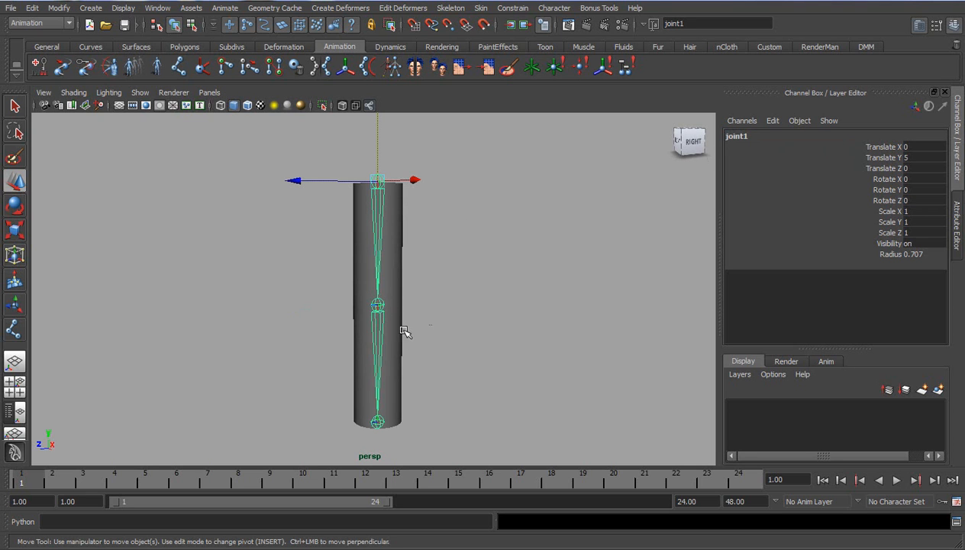
{"action": "left_click", "coordinate": [378, 326]}
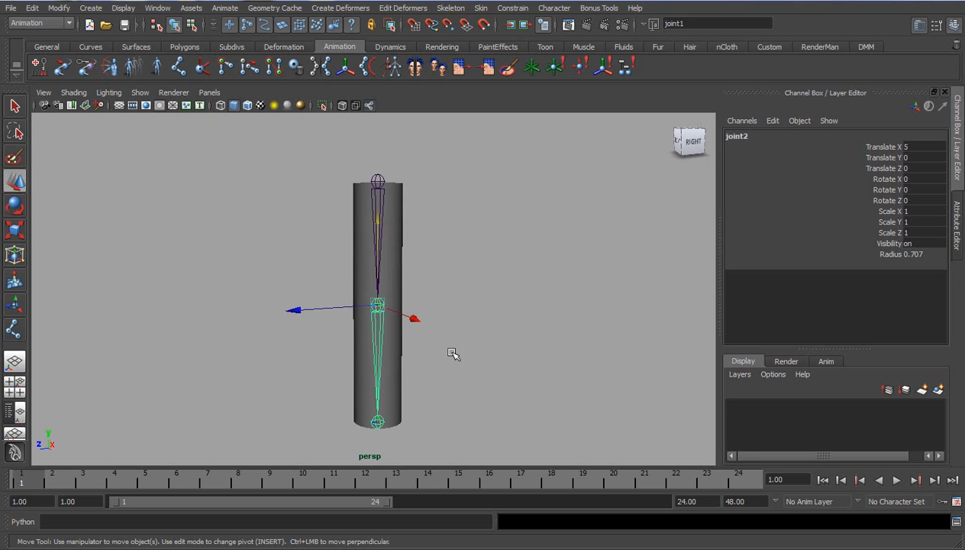
{"action": "left_click", "coordinate": [378, 423]}
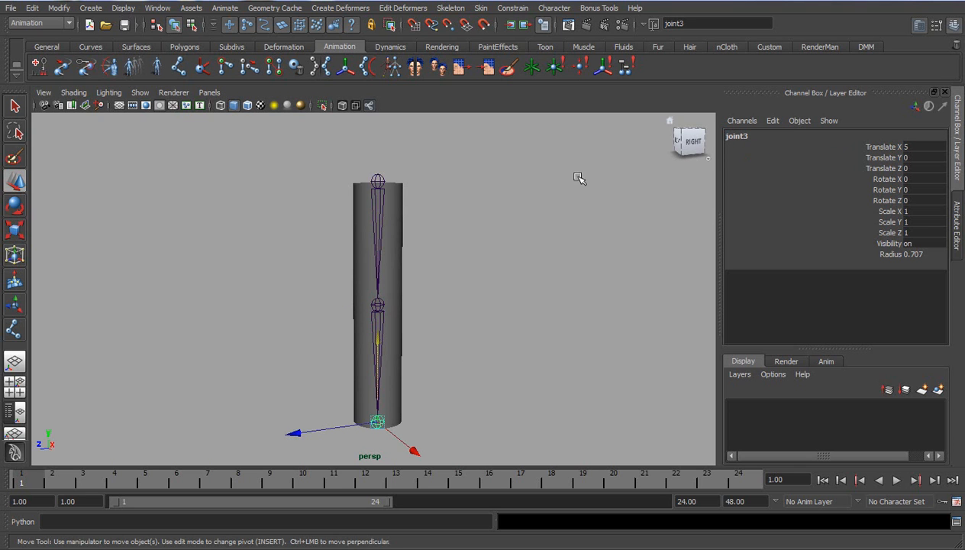
Open the Hypergraph Hierarchy and place its window beside the cylinder with the joint nodes in view.
{"action": "left_click", "coordinate": [158, 8]}
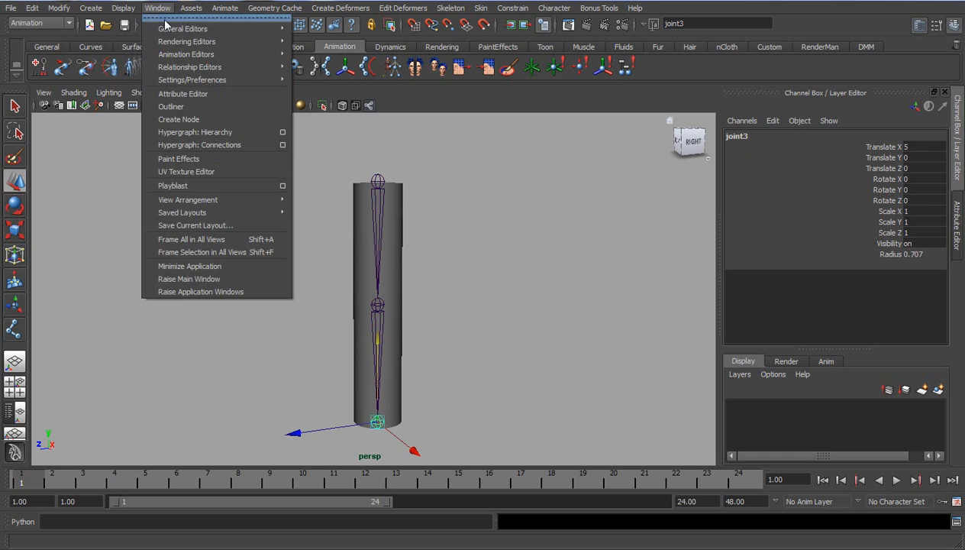
{"action": "left_click", "coordinate": [195, 131]}
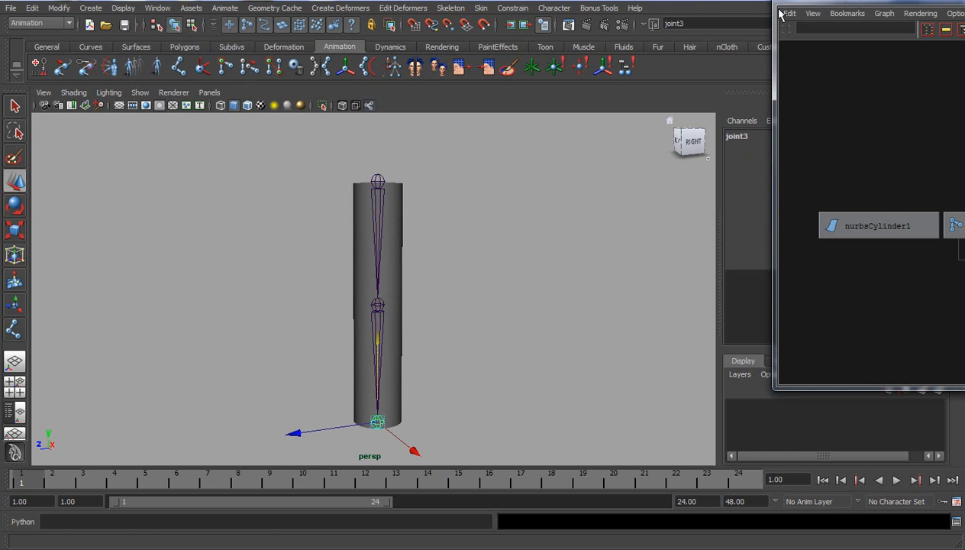
{"action": "left_click_drag", "start_coordinate": [926, 20], "coordinate": [658, 21]}
{"action": "scroll", "coordinate": [669, 320], "scroll_direction": "up", "scroll_amount": 1}
{"action": "middle_click_drag", "start_coordinate": [669, 321], "coordinate": [688, 298], "text": "alt"}
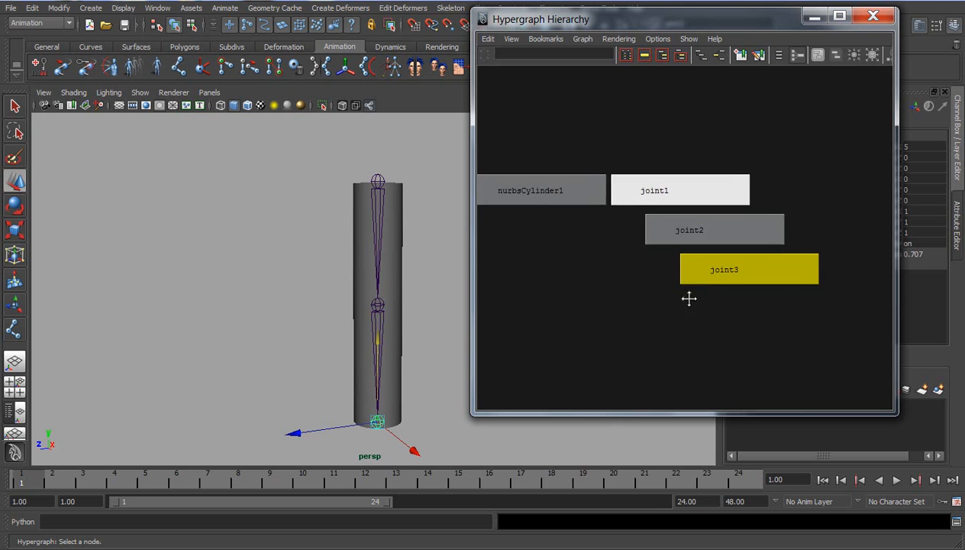
Select joint1, joint2 and joint3 in turn in the Hypergraph, ending on joint2, to relate each node to the chain.
{"action": "left_click", "coordinate": [680, 197]}
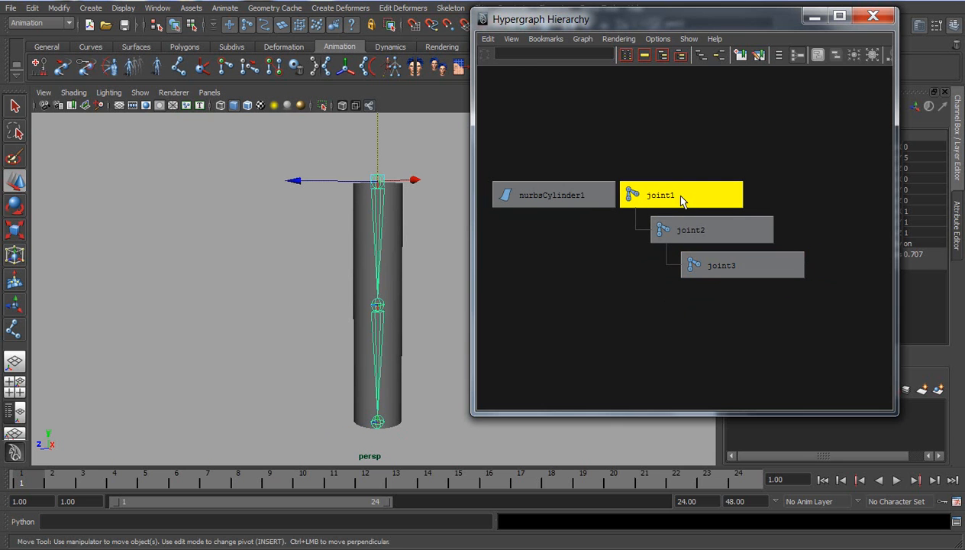
{"action": "left_click", "coordinate": [703, 230]}
{"action": "left_click", "coordinate": [730, 265]}
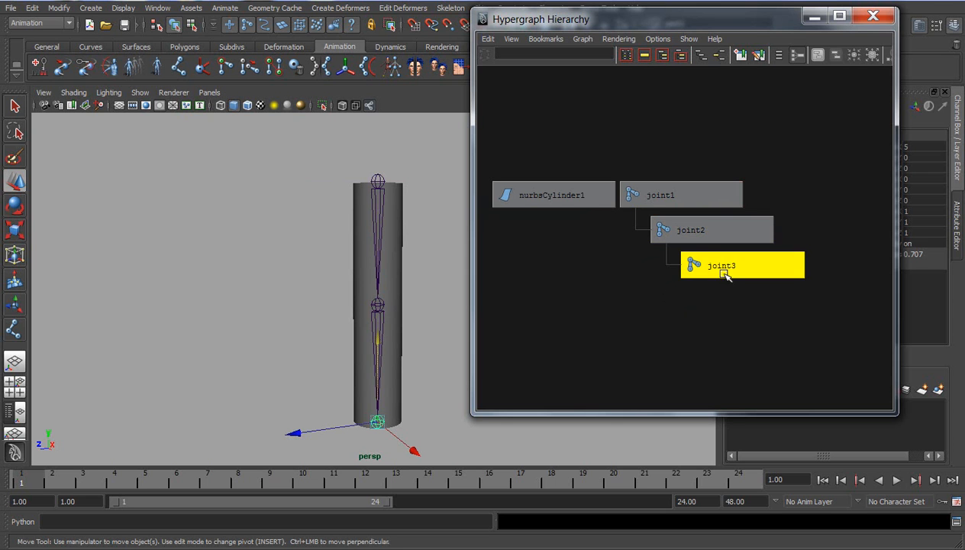
{"action": "left_click", "coordinate": [703, 230]}
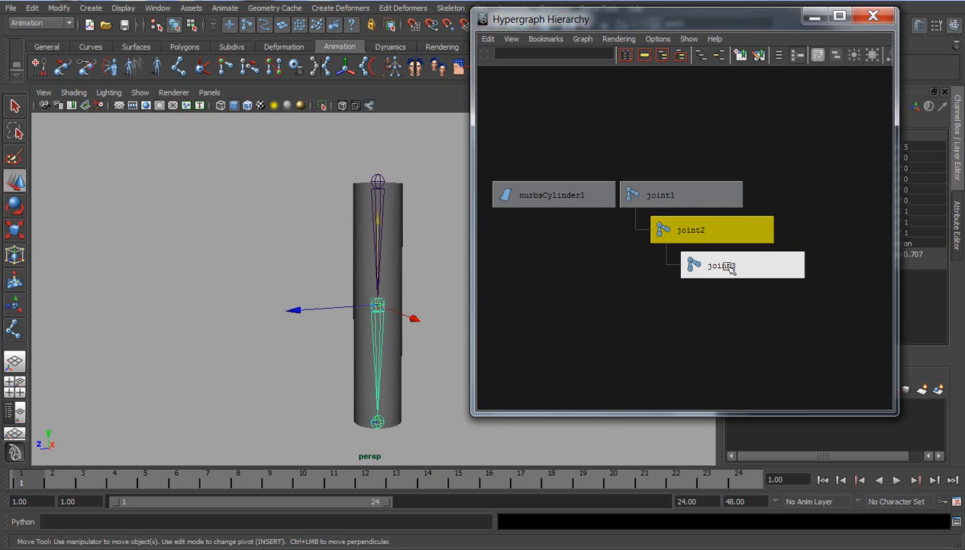
{"action": "right_click_drag", "start_coordinate": [734, 288], "coordinate": [764, 299], "text": "alt"}
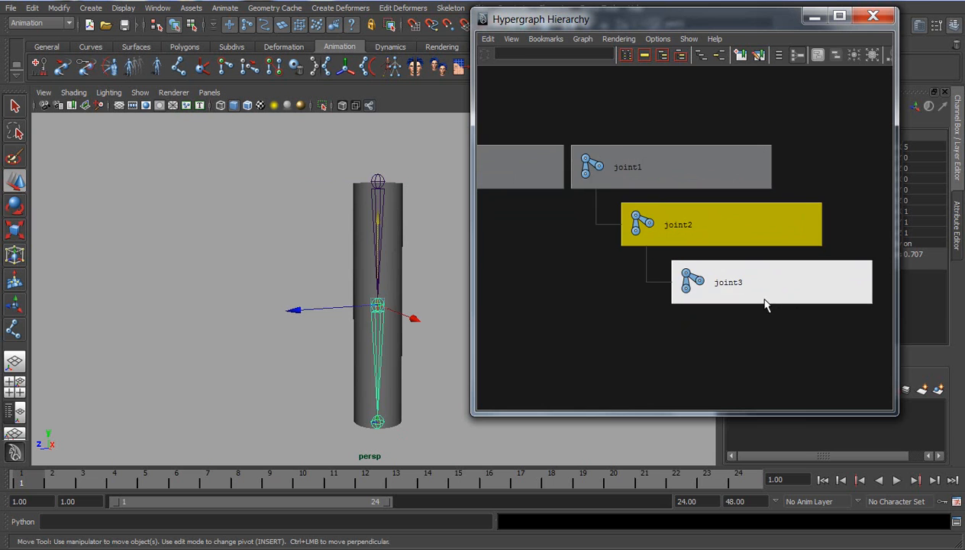
{"action": "middle_click_drag", "start_coordinate": [773, 295], "coordinate": [800, 295], "text": "alt"}
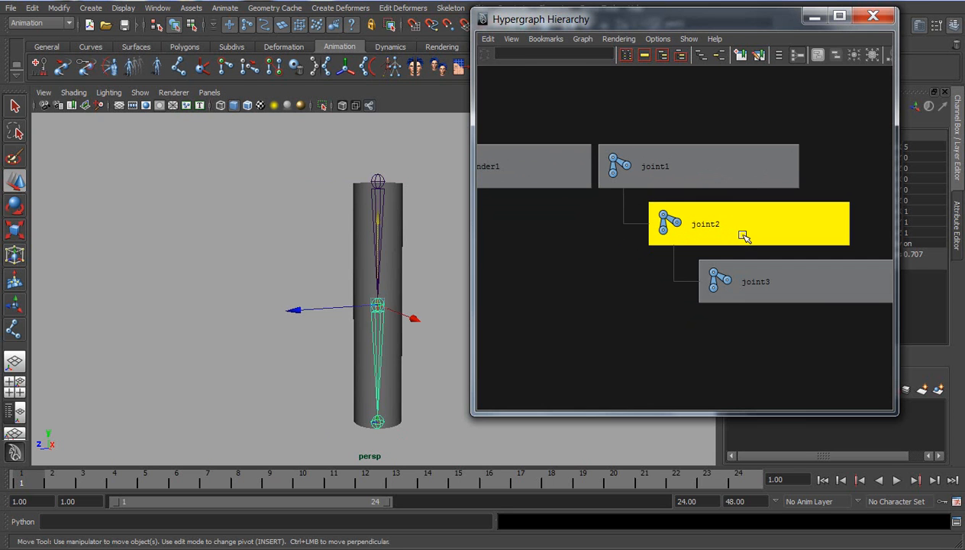
Test moving joint1 and then joint2 after selecting each in the Hypergraph, undoing each move.
{"action": "middle_click_drag", "start_coordinate": [744, 220], "coordinate": [679, 177]}
{"action": "left_click", "coordinate": [679, 174]}
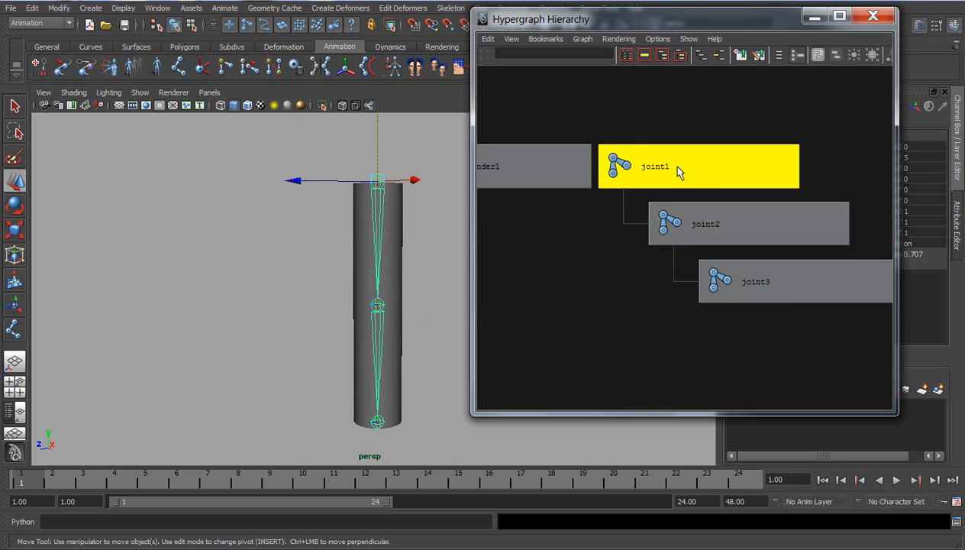
{"action": "left_click_drag", "start_coordinate": [367, 181], "coordinate": [359, 158]}
{"action": "key", "text": "ctrl+z"}
{"action": "left_click", "coordinate": [718, 224]}
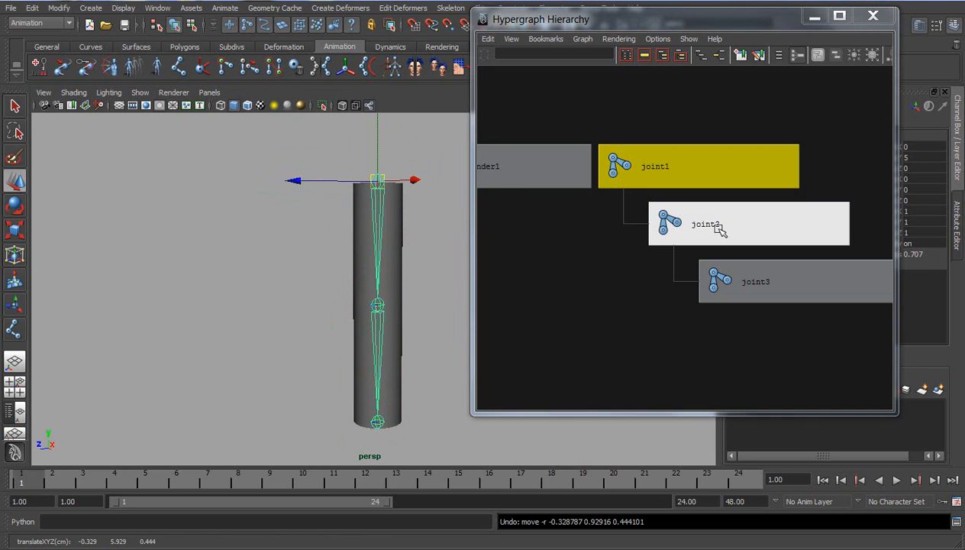
{"action": "left_click_drag", "start_coordinate": [377, 306], "coordinate": [420, 309]}
{"action": "key", "text": "ctrl+z"}
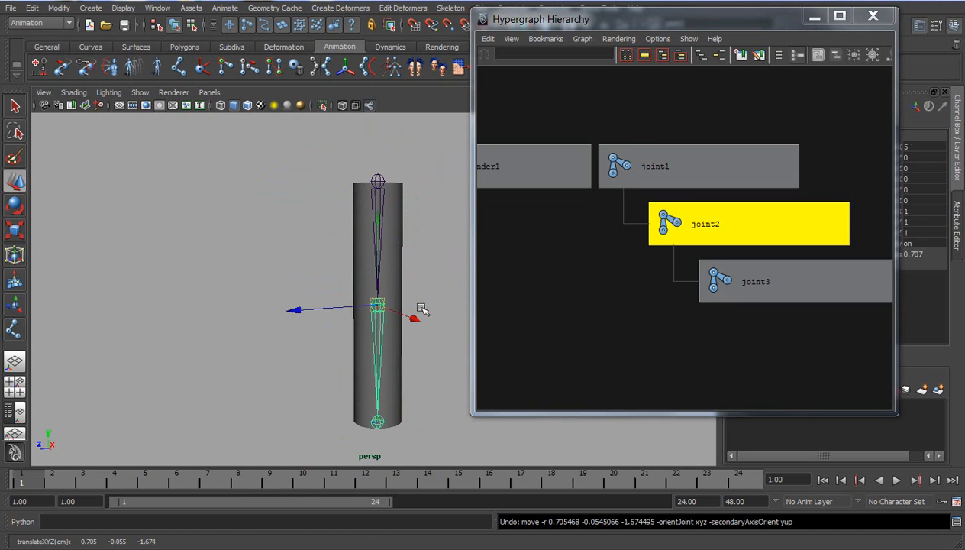
Select joint1 in the Hypergraph, test rotating it about 43° around Z with the Rotate tool, and undo the rotation.
{"action": "left_click", "coordinate": [713, 182]}
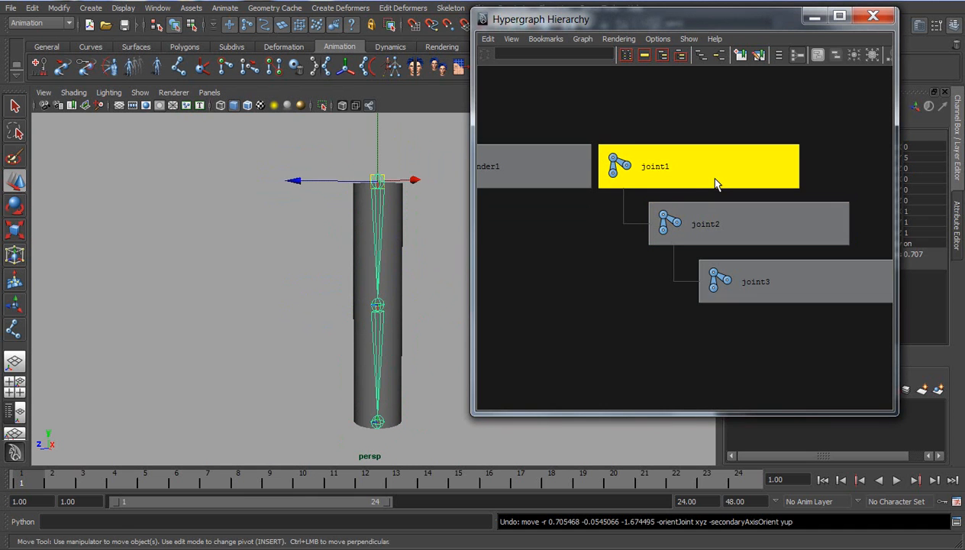
{"action": "key", "text": "e"}
{"action": "left_click_drag", "start_coordinate": [340, 237], "coordinate": [287, 311], "text": "alt"}
{"action": "key", "text": "minus"}
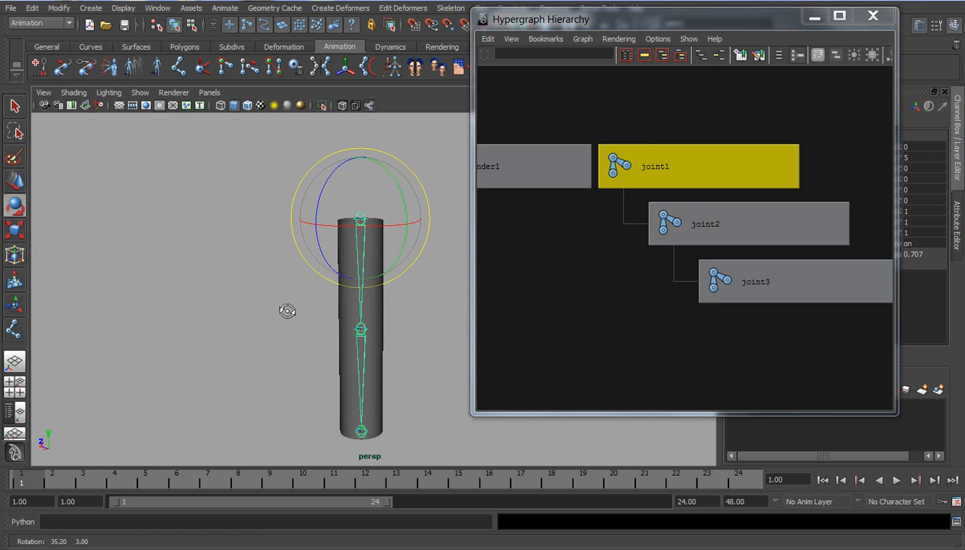
{"action": "left_click_drag", "start_coordinate": [321, 253], "coordinate": [431, 244]}
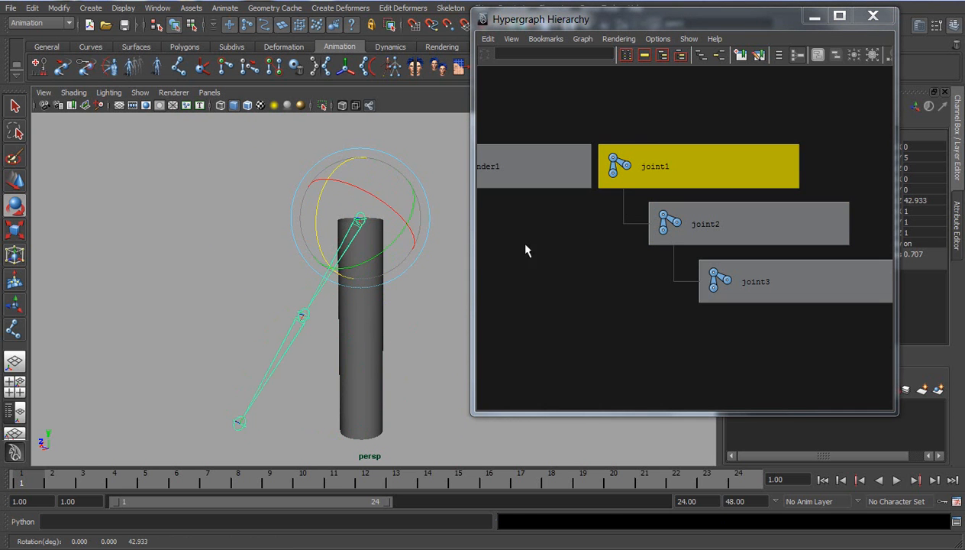
{"action": "key", "text": "ctrl+z"}
Select joint2 in the Hypergraph, test rotating it freely, and undo its rotations.
{"action": "left_click", "coordinate": [745, 233]}
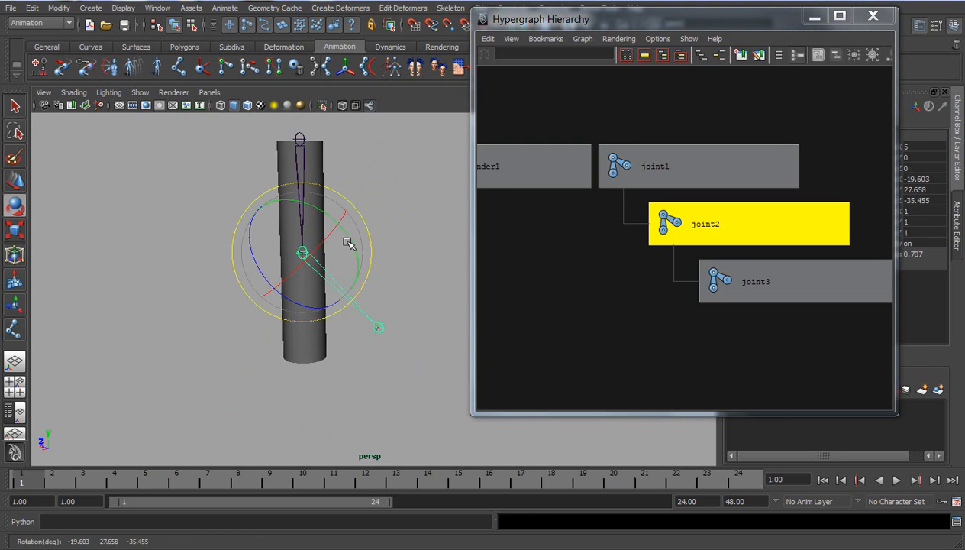
{"action": "left_click_drag", "start_coordinate": [346, 231], "coordinate": [370, 271]}
{"action": "key", "text": "ctrl+z"}
{"action": "key", "text": "ctrl+z"}
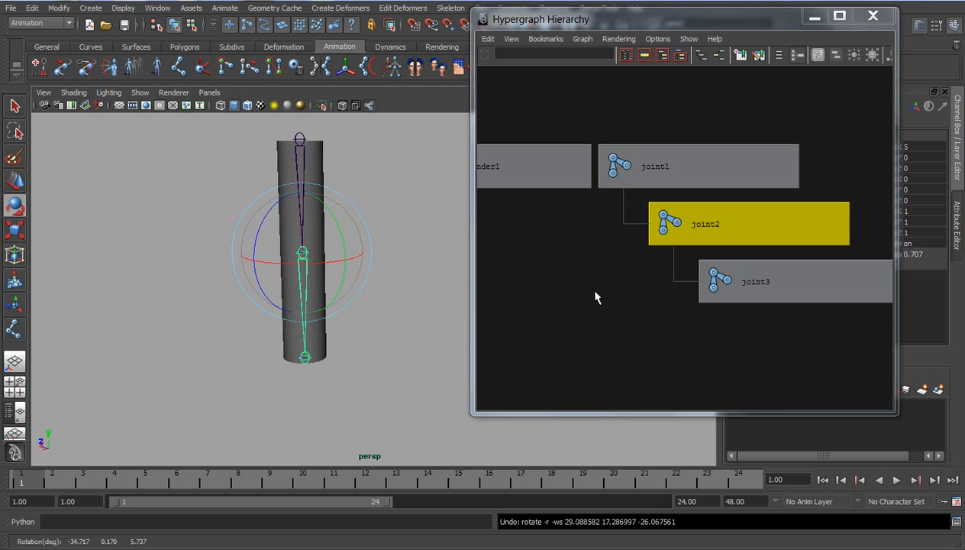
Frame all nodes in the Hypergraph, select joint1, joint3 and joint2 in turn to trace the hierarchy, and clear the selection.
{"action": "left_click", "coordinate": [514, 273]}
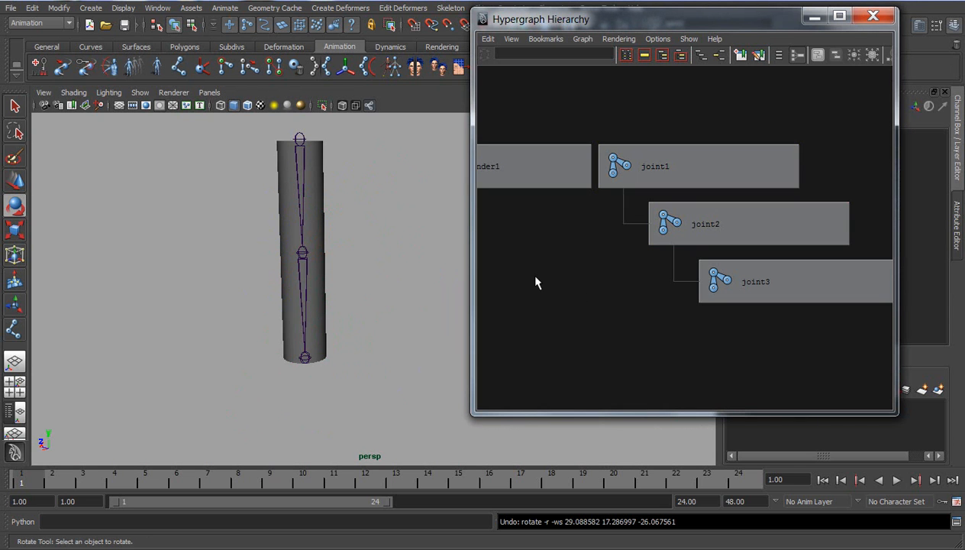
{"action": "key", "text": "a"}
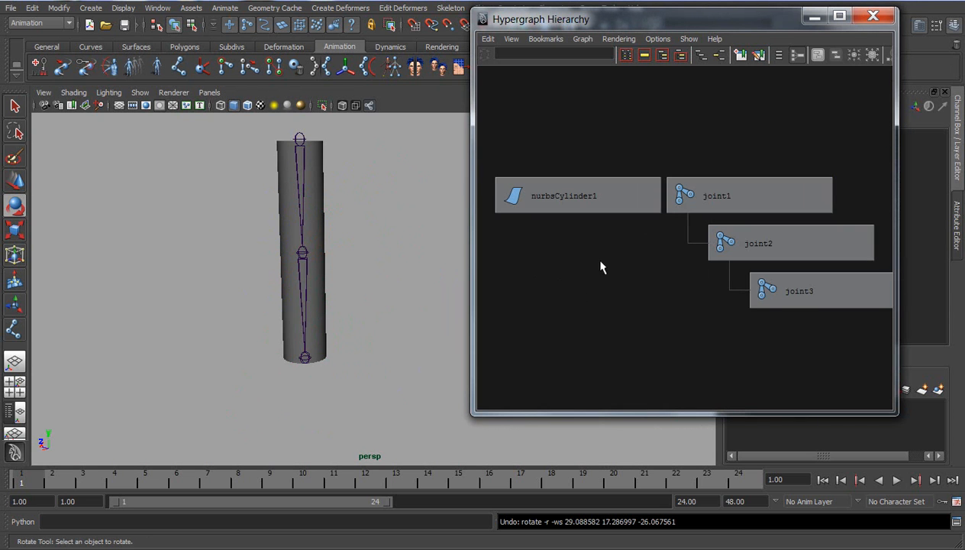
{"action": "middle_click_drag", "start_coordinate": [294, 259], "coordinate": [317, 313], "text": "alt"}
{"action": "left_click_drag", "start_coordinate": [318, 312], "coordinate": [261, 309], "text": "alt"}
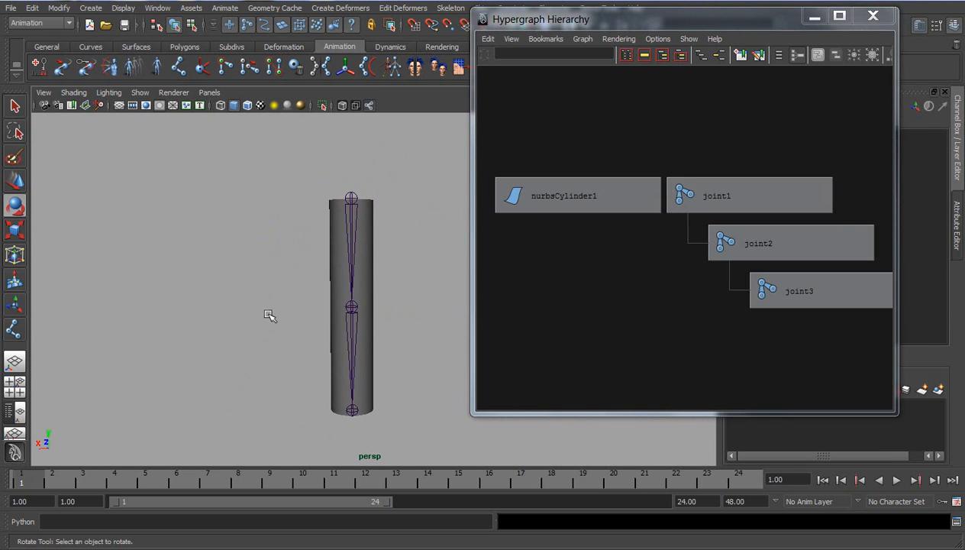
{"action": "left_click", "coordinate": [747, 195]}
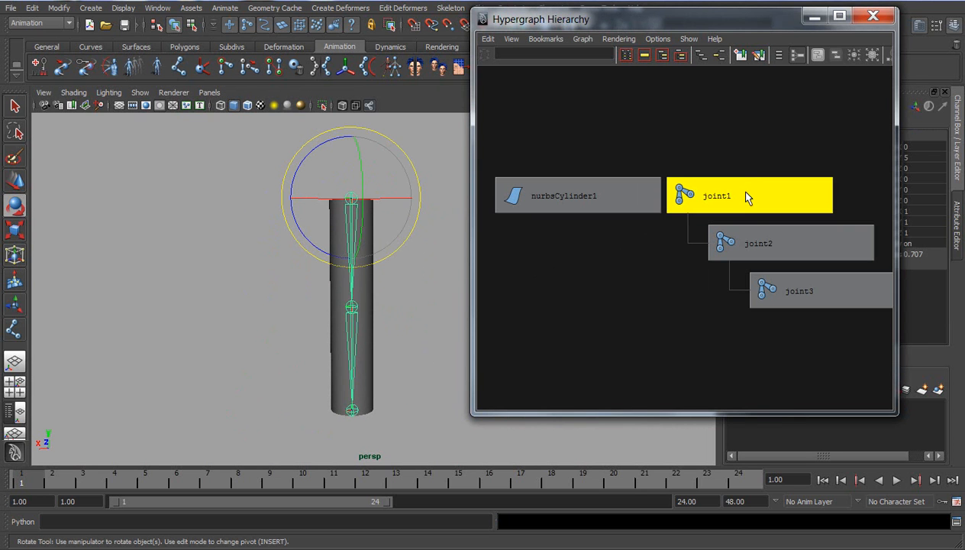
{"action": "middle_click_drag", "start_coordinate": [737, 227], "coordinate": [663, 187], "text": "alt"}
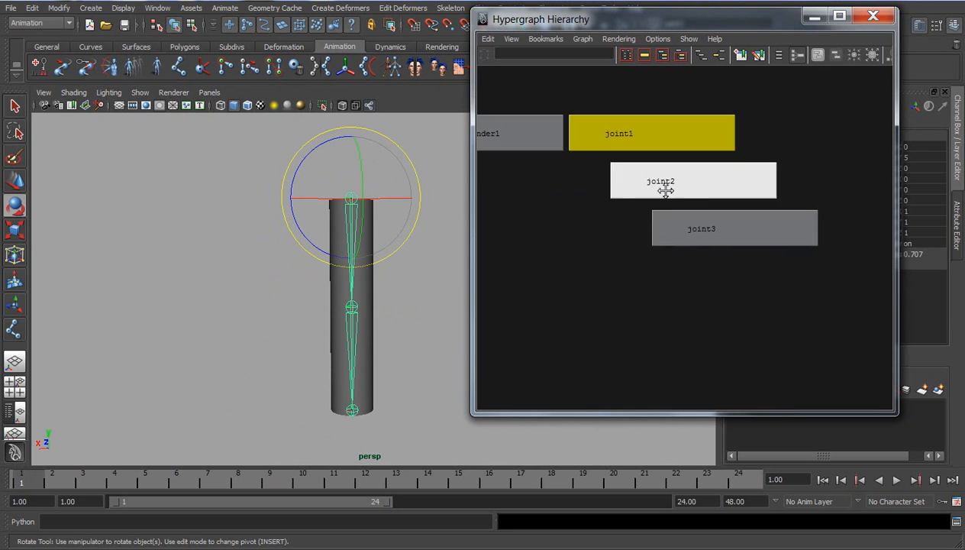
{"action": "left_click", "coordinate": [715, 236]}
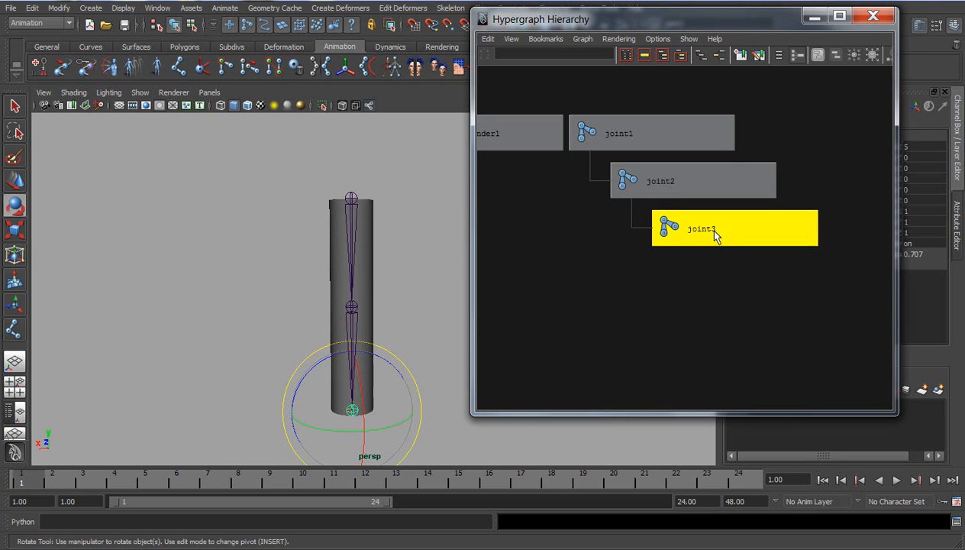
{"action": "left_click", "coordinate": [671, 191]}
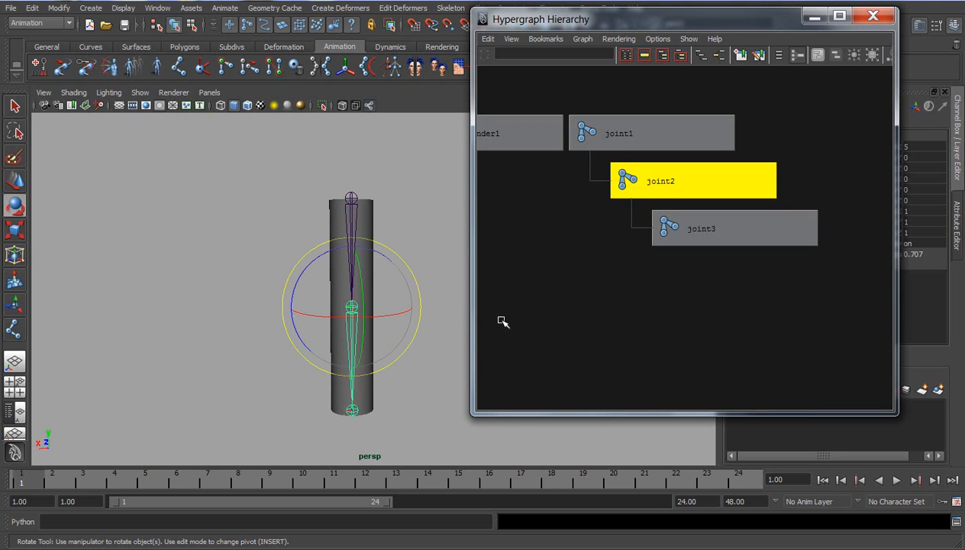
{"action": "left_click", "coordinate": [580, 283]}
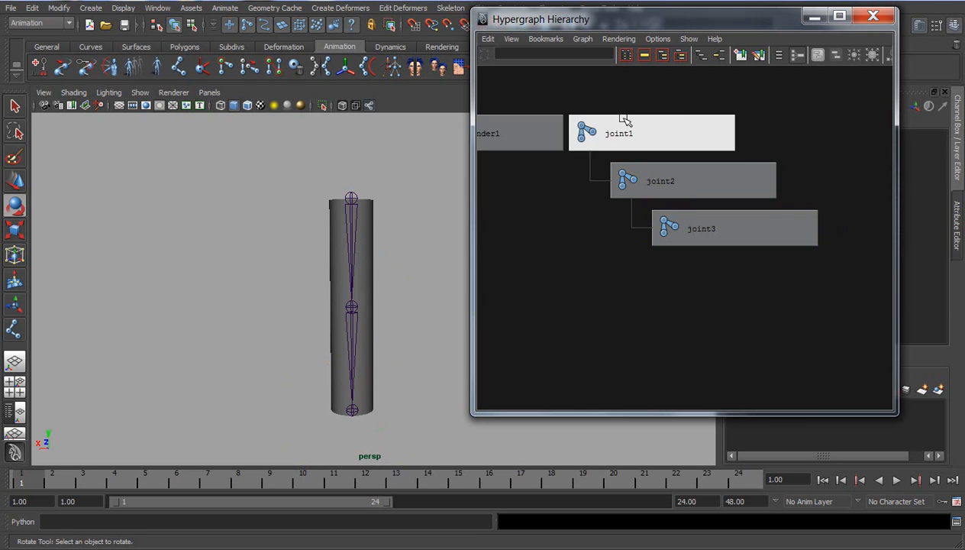
Select the root node joint1, clear the selection, and minimize the Hypergraph Hierarchy window.
{"action": "left_click", "coordinate": [639, 133]}
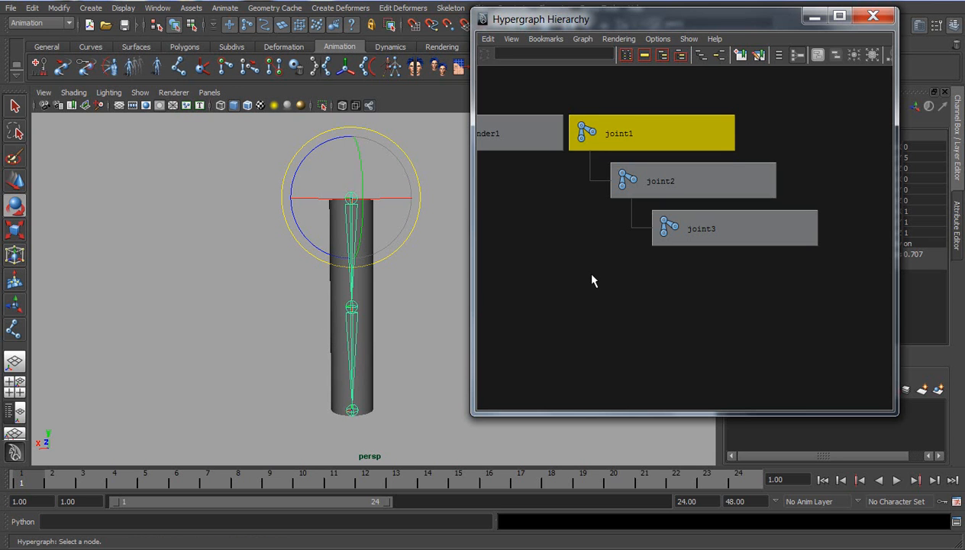
{"action": "left_click", "coordinate": [674, 286]}
{"action": "left_click", "coordinate": [812, 19]}
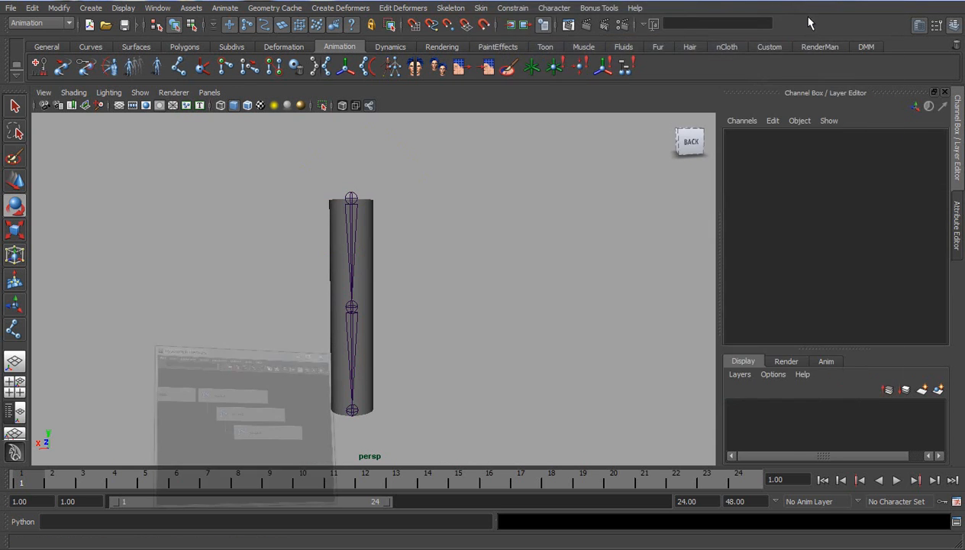
Select the middle joint in the perspective view, test rotating it freely, and undo the rotation.
{"action": "middle_click_drag", "start_coordinate": [255, 304], "coordinate": [282, 301], "text": "alt"}
{"action": "right_click_drag", "start_coordinate": [281, 300], "coordinate": [347, 297], "text": "alt"}
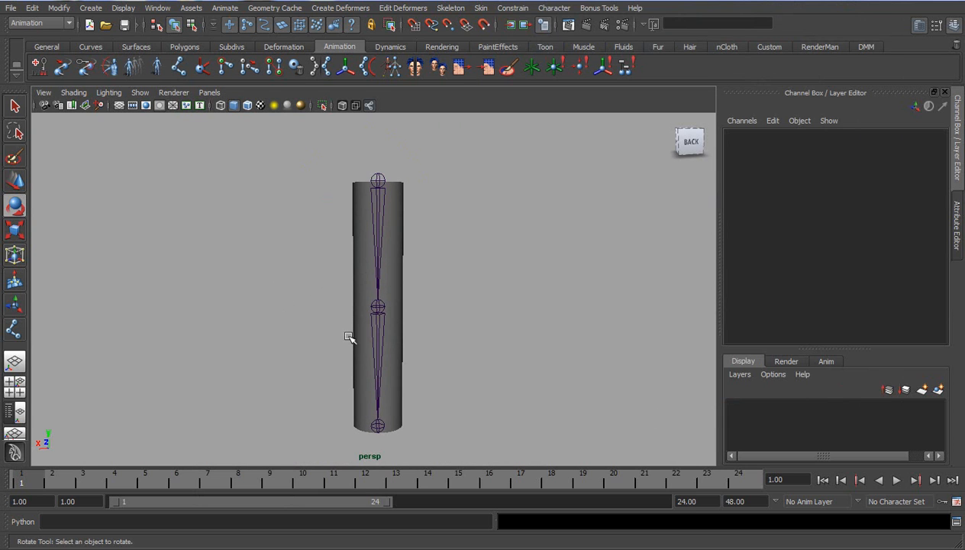
{"action": "left_click", "coordinate": [372, 308]}
{"action": "left_click_drag", "start_coordinate": [401, 247], "coordinate": [463, 306]}
{"action": "key", "text": "ctrl+z"}
Select the NURBS cylinder, deselect it, and marquee-select across the upper bone to pick joint1.
{"action": "left_click", "coordinate": [500, 284]}
{"action": "left_click", "coordinate": [397, 232]}
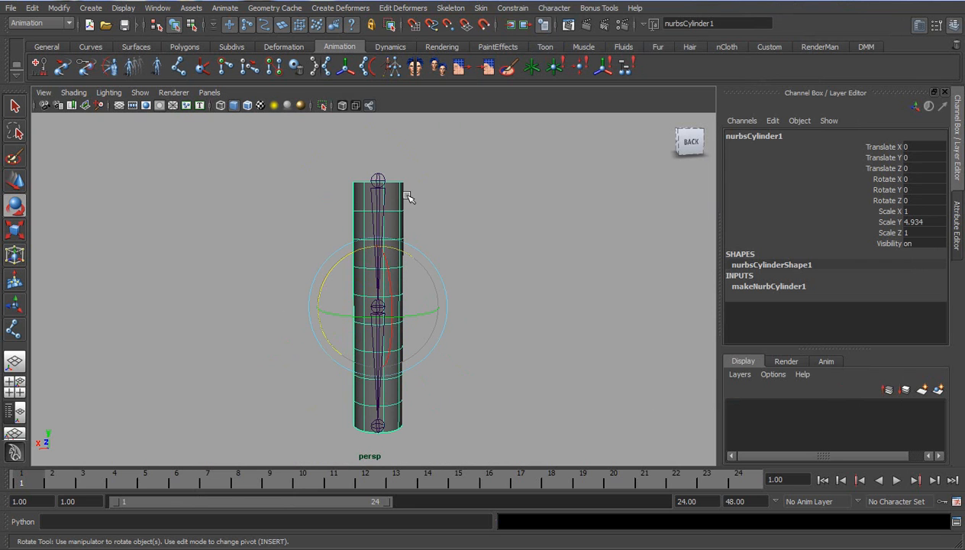
{"action": "left_click", "coordinate": [449, 223]}
{"action": "left_click_drag", "start_coordinate": [427, 209], "coordinate": [335, 234]}
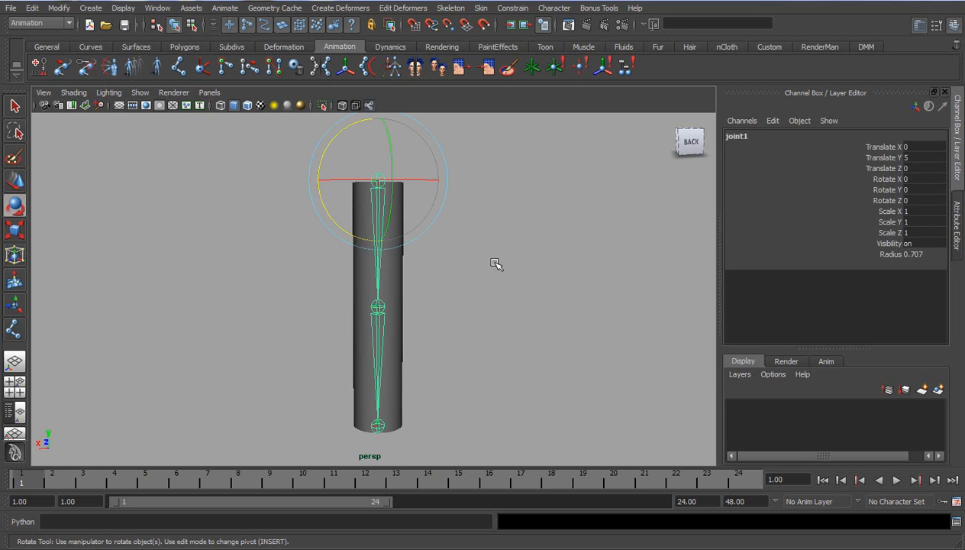
Clear the selection and detach the Bind Skin commands into a floating window beside the cylinder.
{"action": "left_click", "coordinate": [439, 263]}
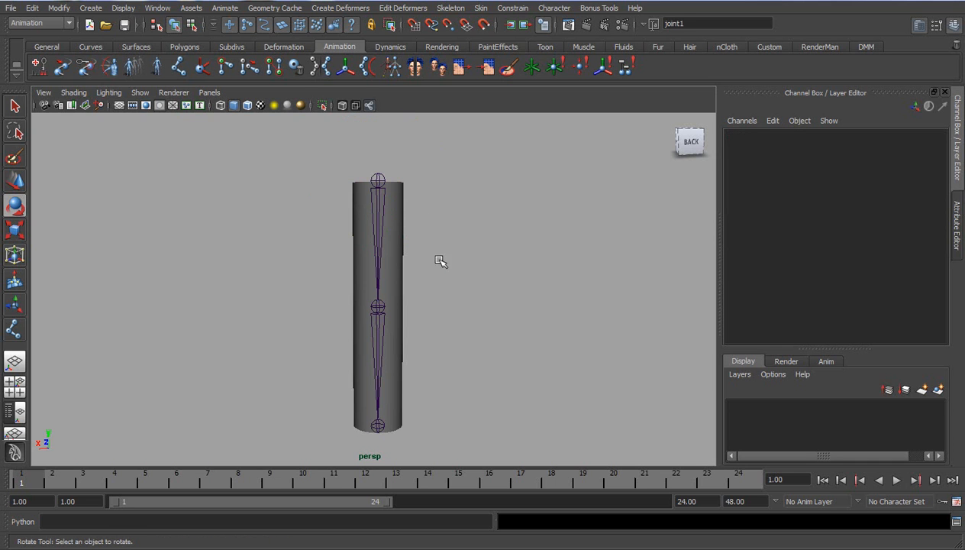
{"action": "left_click", "coordinate": [481, 9]}
{"action": "mouse_move", "coordinate": [489, 31]}
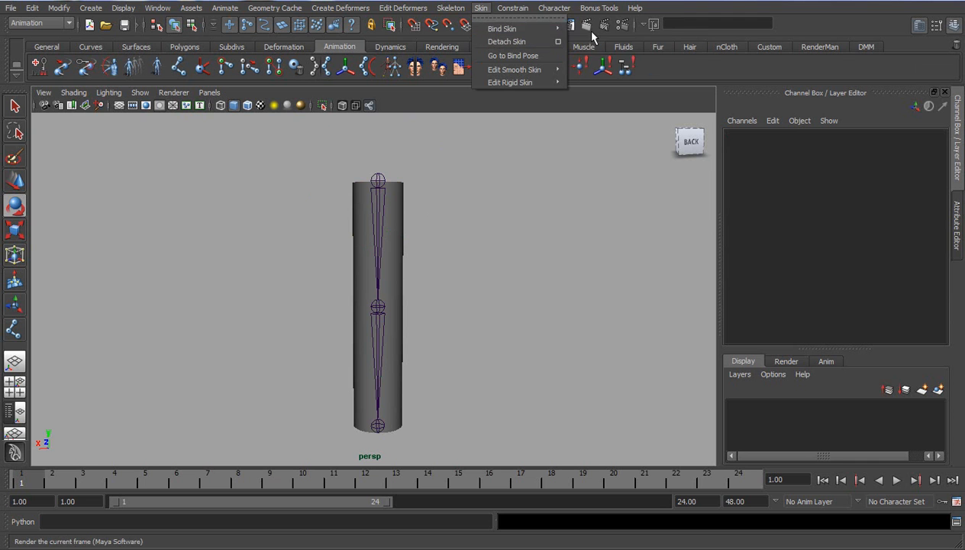
{"action": "left_click", "coordinate": [611, 26]}
{"action": "left_click_drag", "start_coordinate": [611, 15], "coordinate": [554, 92]}
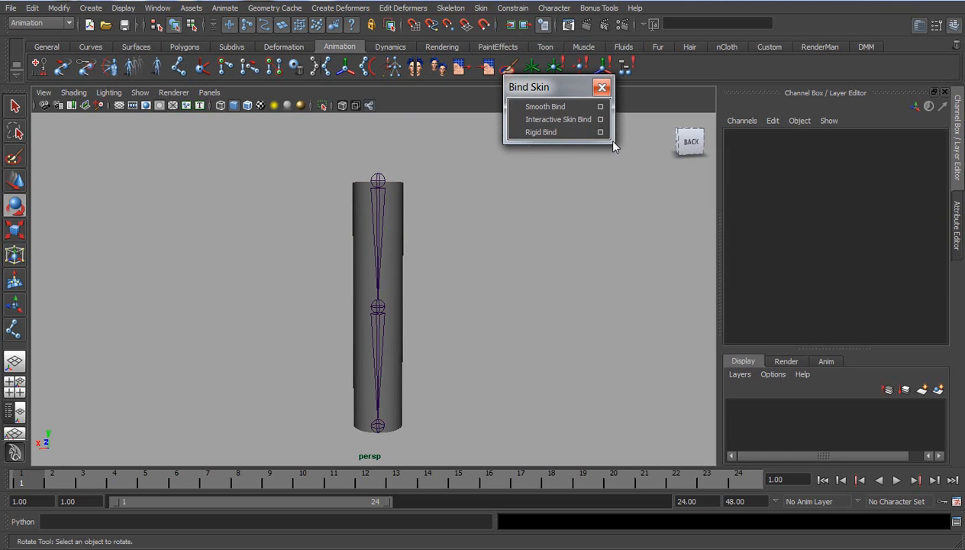
Select the NURBS cylinder, add joint1 to the selection, and restore the Hypergraph Hierarchy window with both nodes in view.
{"action": "left_click", "coordinate": [399, 230]}
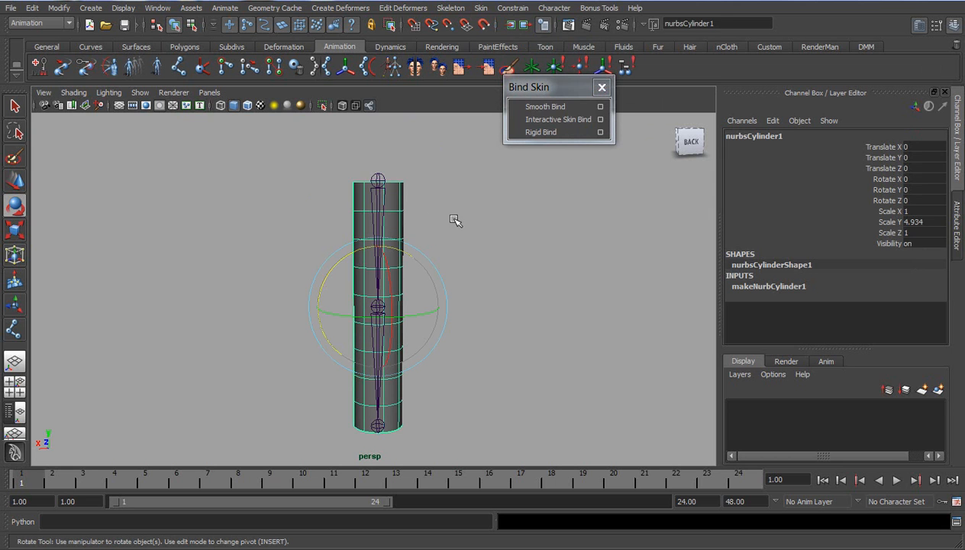
{"action": "left_click_drag", "start_coordinate": [470, 204], "coordinate": [338, 207]}
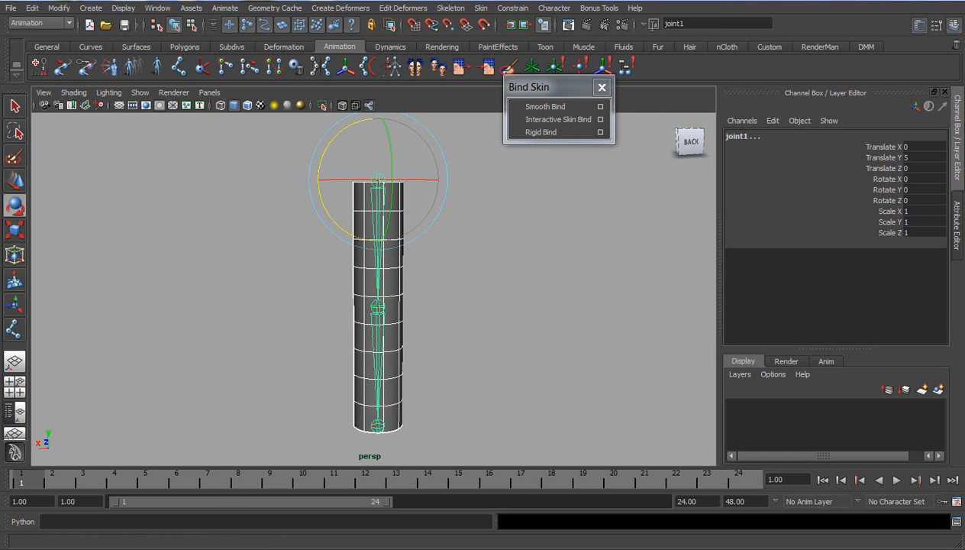
{"action": "left_click", "coordinate": [130, 546]}
{"action": "middle_click_drag", "start_coordinate": [604, 257], "coordinate": [645, 289], "text": "alt"}
{"action": "right_click_drag", "start_coordinate": [644, 288], "coordinate": [608, 289], "text": "alt"}
{"action": "middle_click_drag", "start_coordinate": [610, 295], "coordinate": [612, 309], "text": "alt"}
{"action": "left_click", "coordinate": [709, 181]}
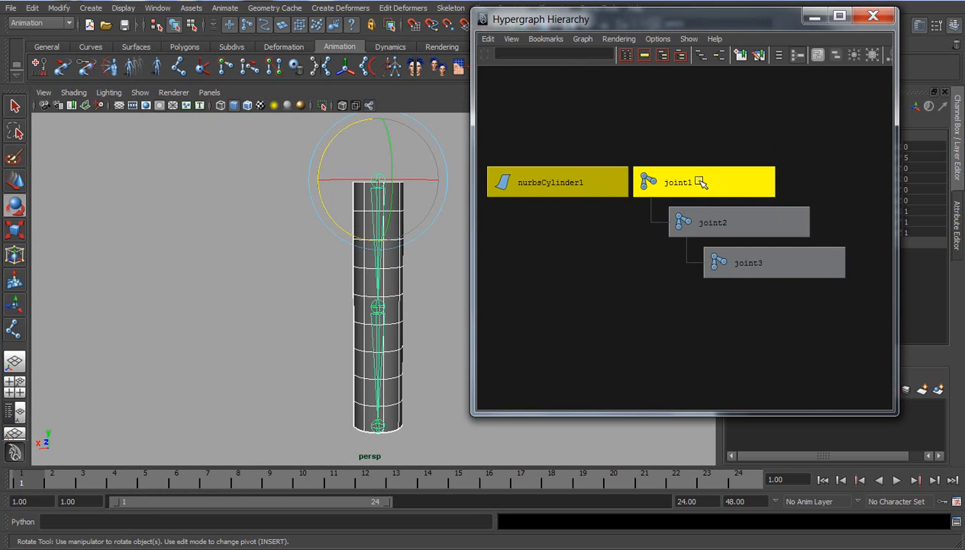
Select only joint1 in the Hypergraph, collapse its branch, and expand all of its child joints again.
{"action": "left_click", "coordinate": [615, 259]}
{"action": "left_click", "coordinate": [693, 181]}
{"action": "double_click", "coordinate": [697, 182]}
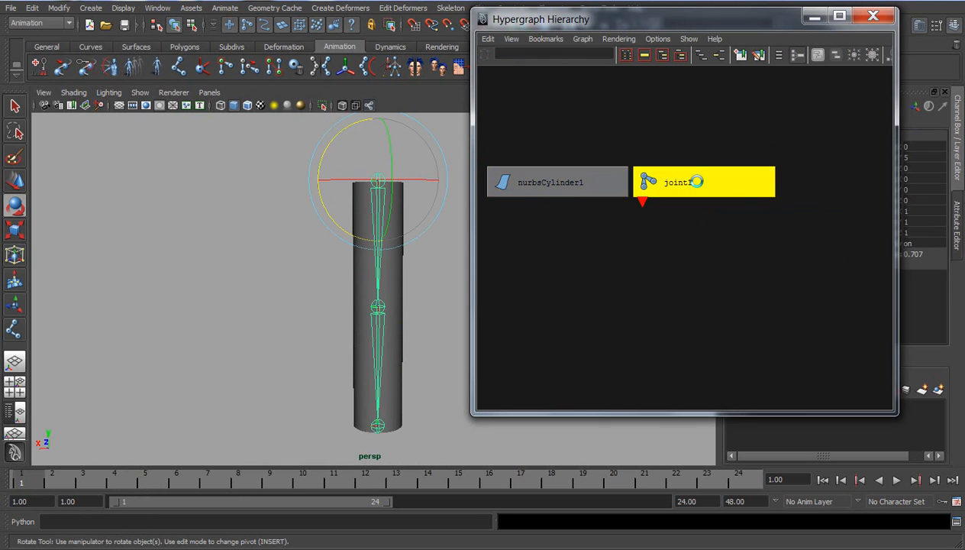
{"action": "double_click", "coordinate": [688, 178]}
{"action": "right_click", "coordinate": [691, 182]}
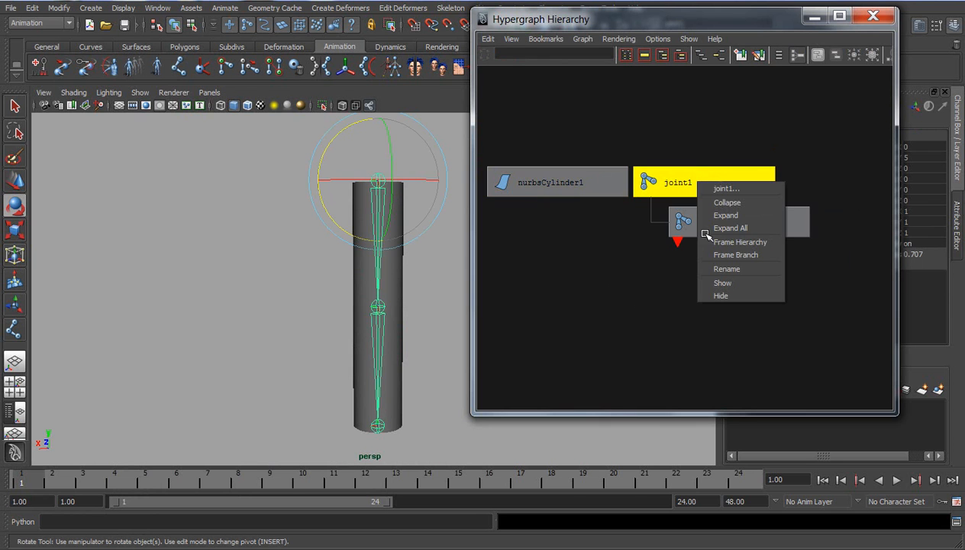
{"action": "left_click", "coordinate": [718, 228]}
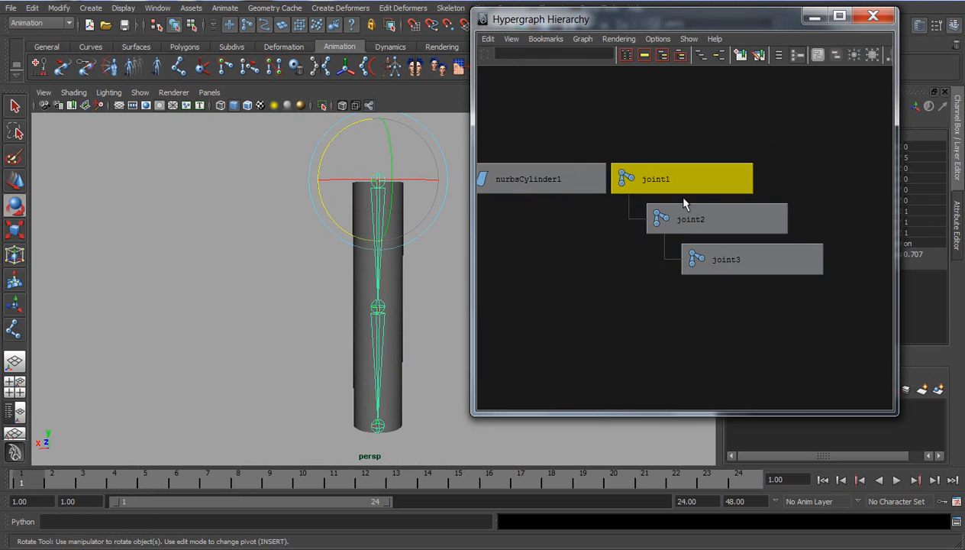
Add nurbsCylinder1 to the joint1 selection and move the Hypergraph window clear of the Bind Skin commands.
{"action": "middle_click_drag", "start_coordinate": [355, 319], "coordinate": [342, 317], "text": "alt"}
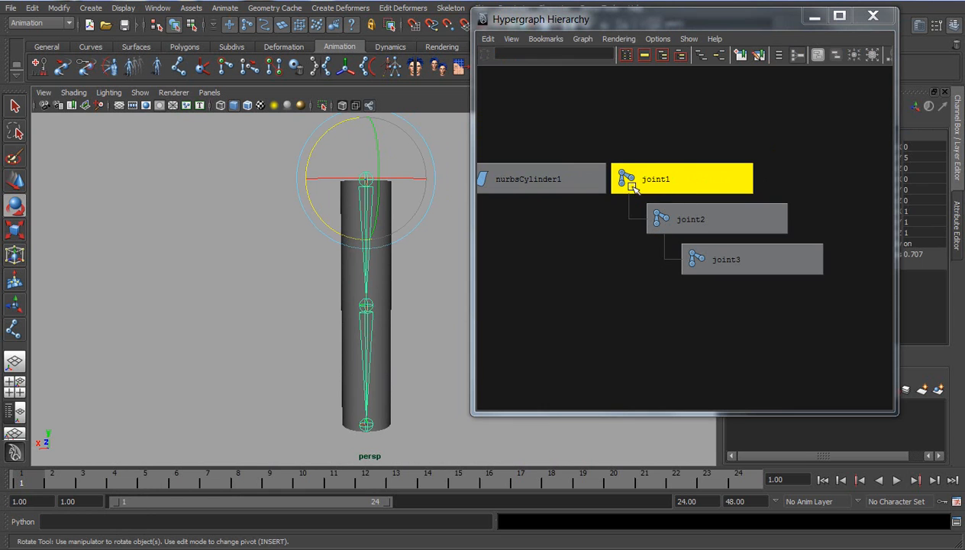
{"action": "middle_click_drag", "start_coordinate": [527, 266], "coordinate": [547, 270], "text": "alt"}
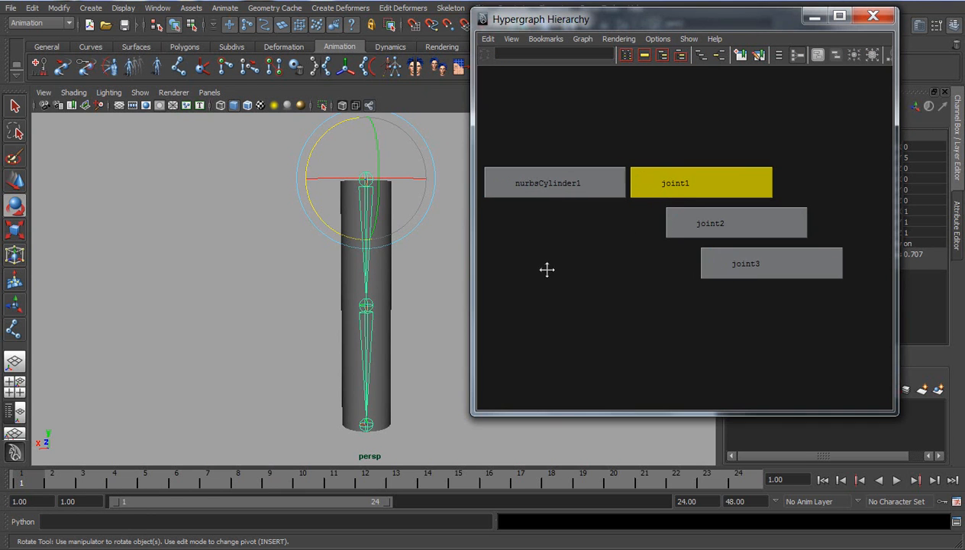
{"action": "left_click", "coordinate": [558, 183], "text": "shift"}
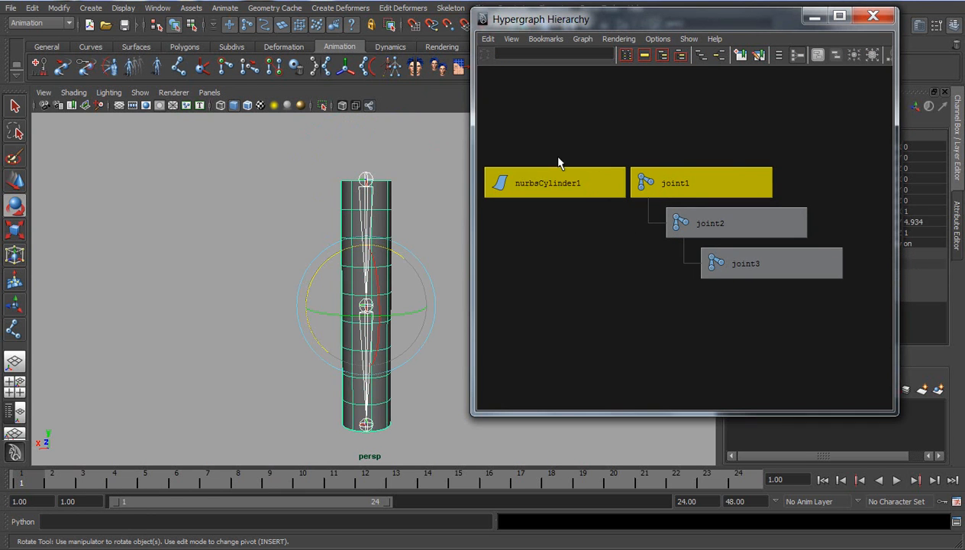
{"action": "left_click_drag", "start_coordinate": [519, 11], "coordinate": [529, 171]}
{"action": "middle_click_drag", "start_coordinate": [716, 306], "coordinate": [731, 279], "text": "alt"}
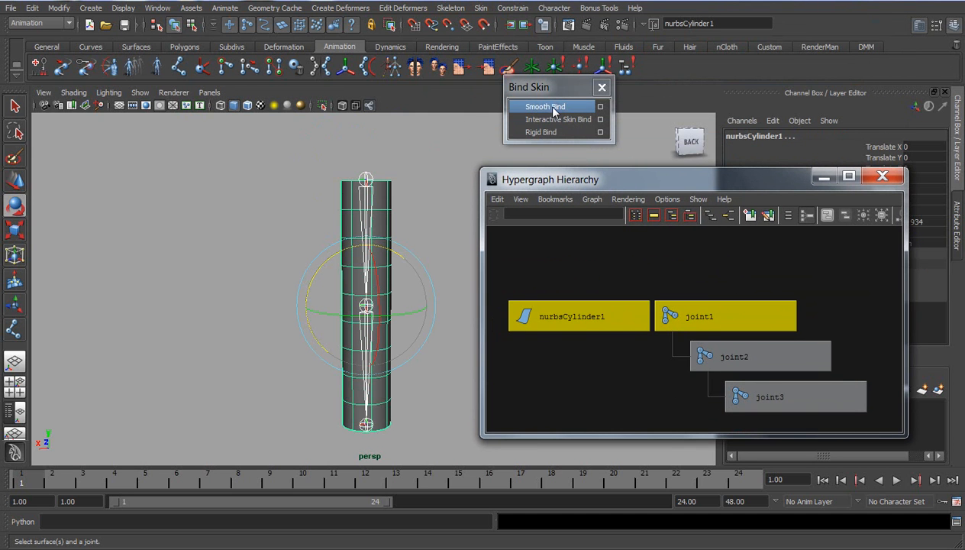
Open the Smooth Bind options, reset them to their defaults, and move the options window to uncover the Hypergraph nodes.
{"action": "left_click", "coordinate": [601, 108]}
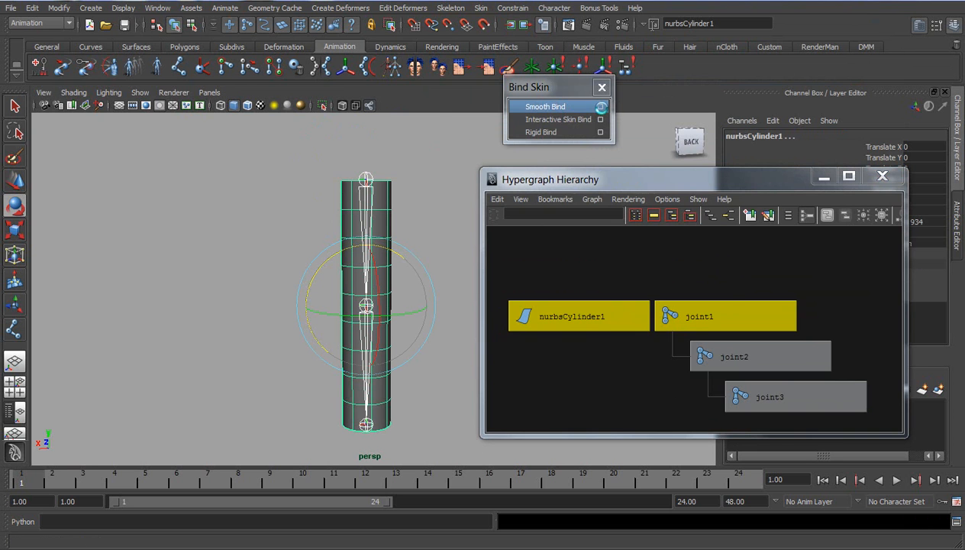
{"action": "left_click_drag", "start_coordinate": [311, 2], "coordinate": [662, 57]}
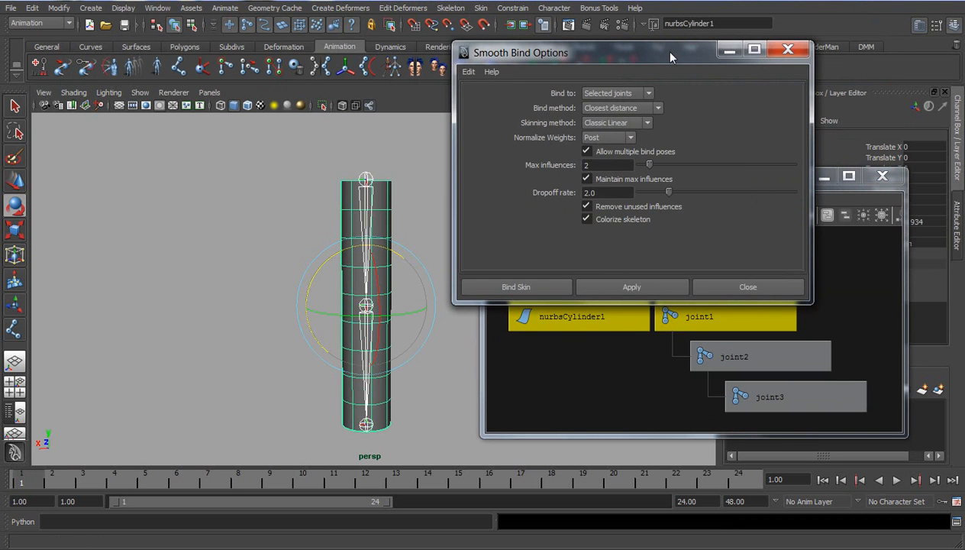
{"action": "left_click", "coordinate": [469, 71]}
{"action": "left_click", "coordinate": [471, 97]}
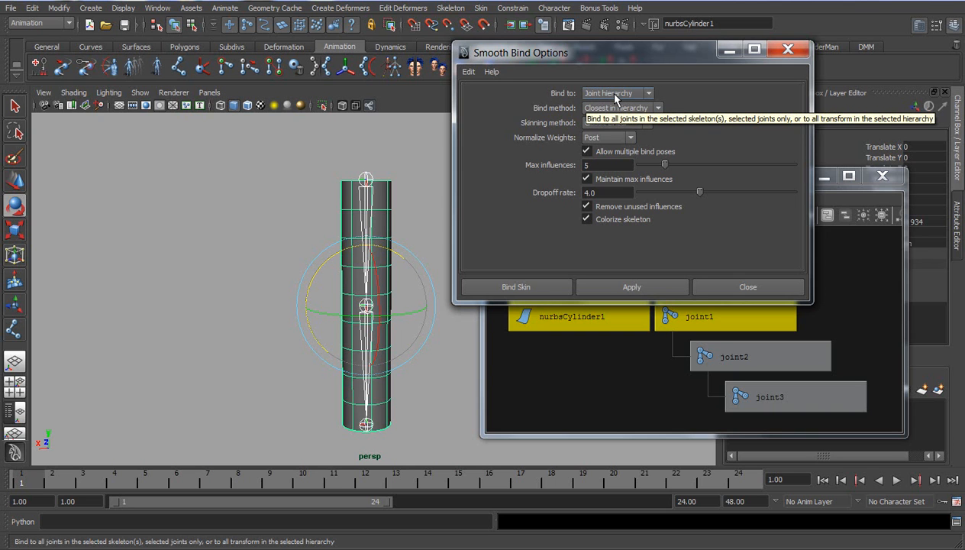
{"action": "left_click_drag", "start_coordinate": [621, 52], "coordinate": [625, 0]}
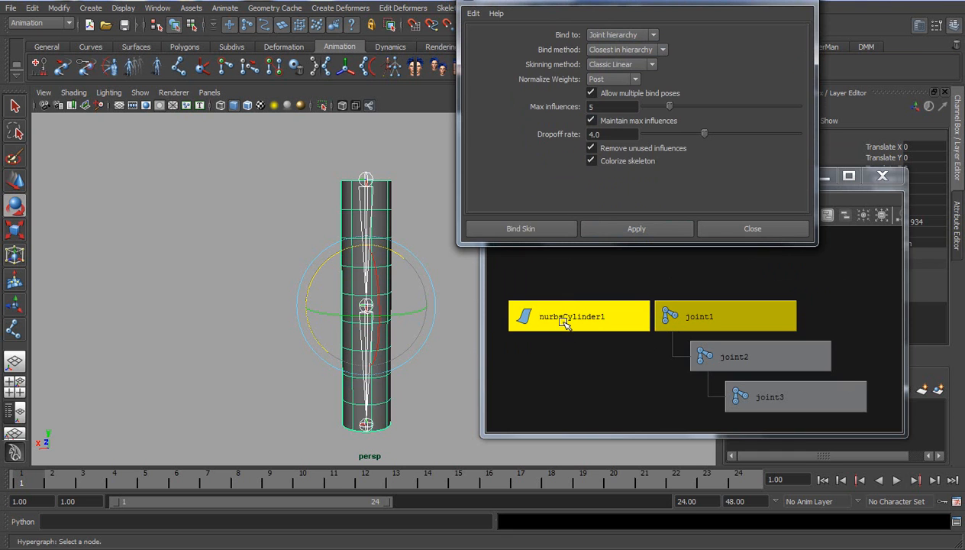
Select joint1, joint2 and joint3 in the Hypergraph, then replace that selection with the cylinder and joint1.
{"action": "left_click", "coordinate": [746, 325]}
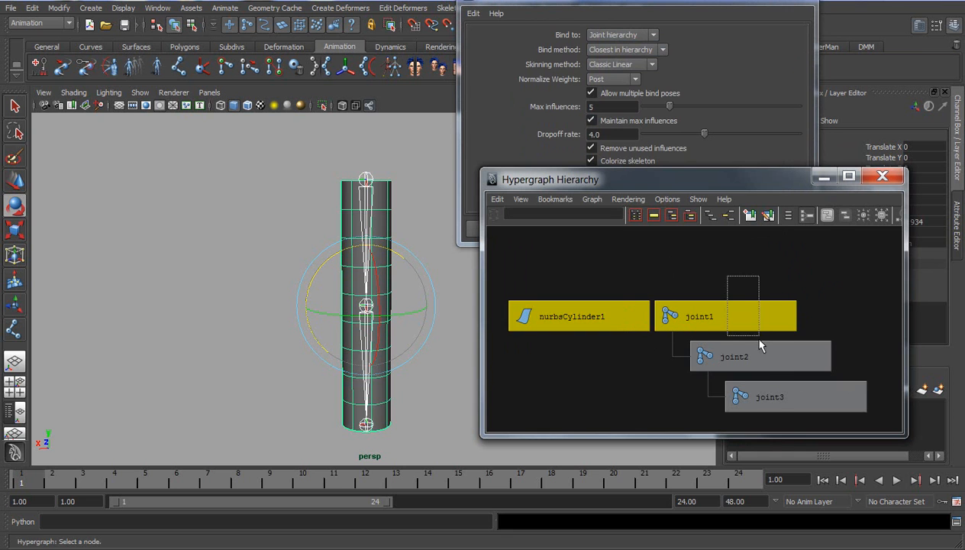
{"action": "left_click", "coordinate": [779, 404]}
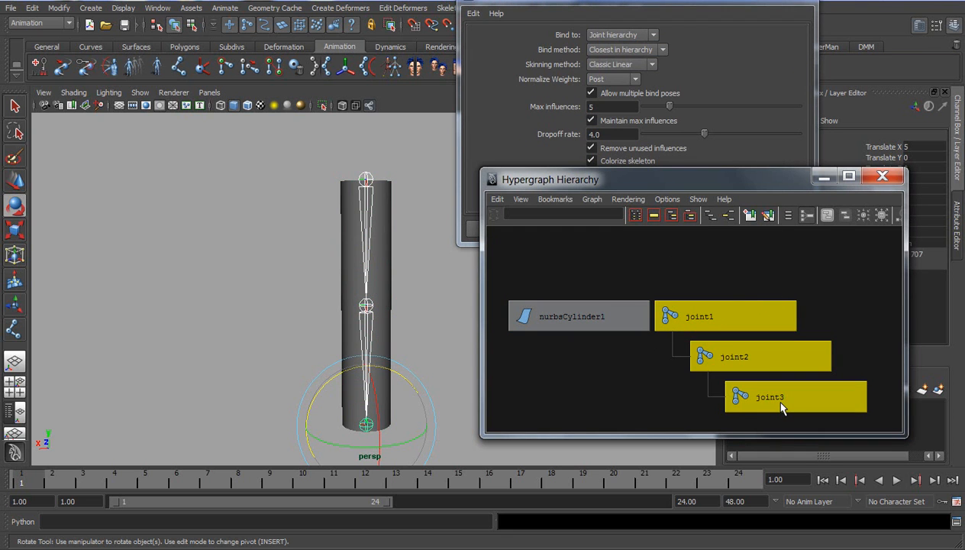
{"action": "left_click", "coordinate": [374, 276]}
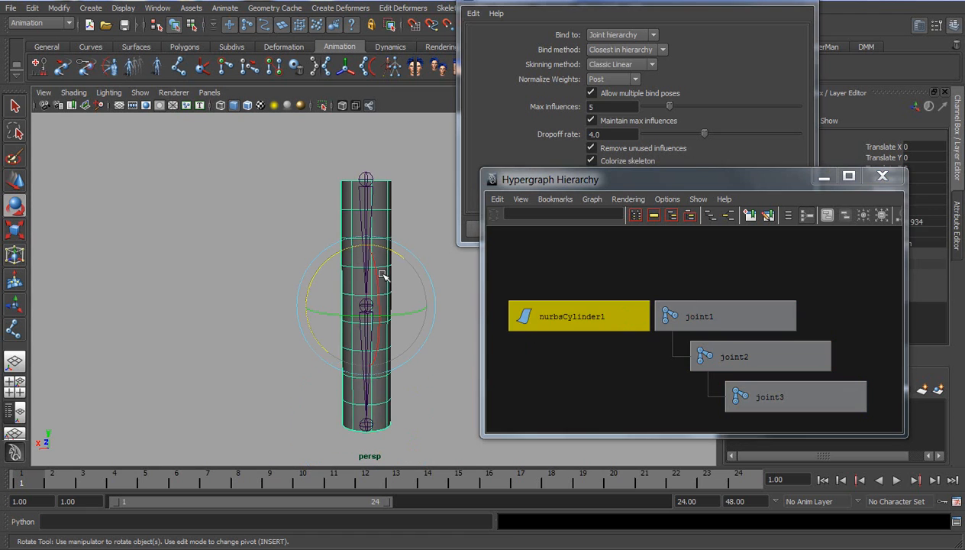
{"action": "left_click", "coordinate": [708, 313], "text": "shift"}
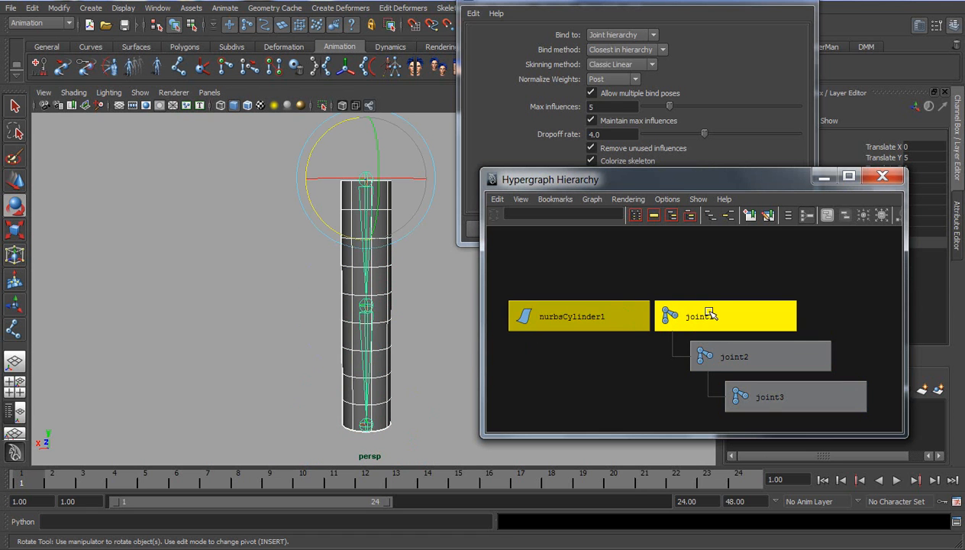
Configure Smooth Bind with the Closest distance bind method, Classic Linear skinning and Interactive weight normalization.
{"action": "left_click", "coordinate": [600, 6]}
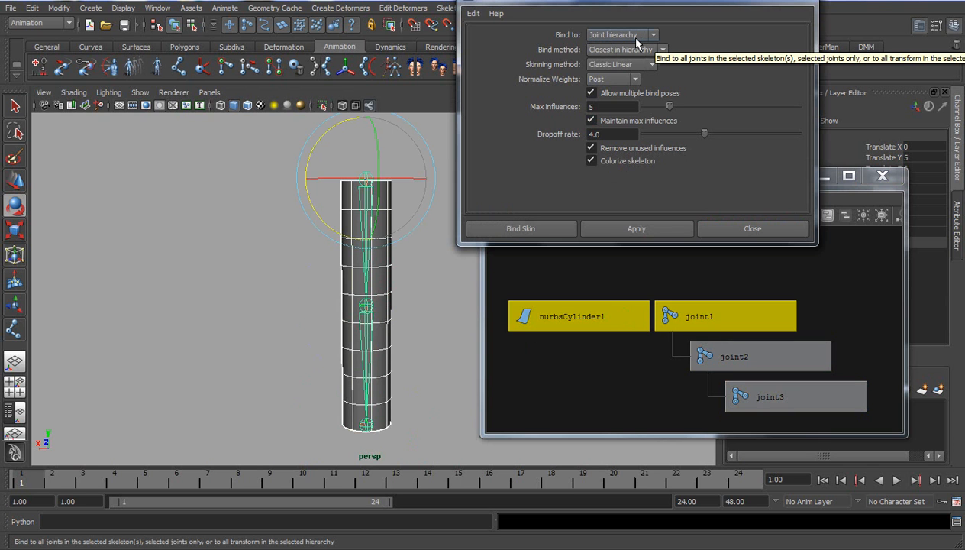
{"action": "left_click", "coordinate": [664, 49]}
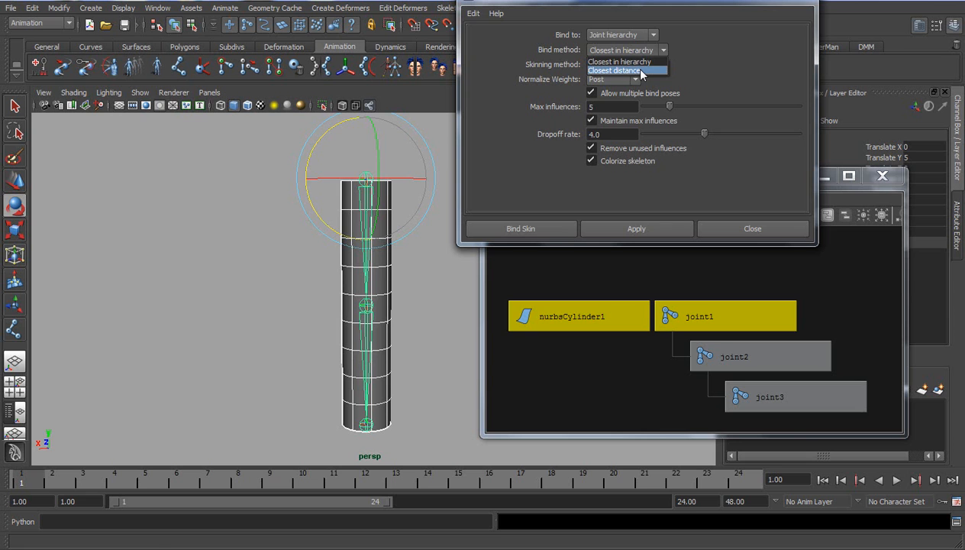
{"action": "left_click", "coordinate": [640, 70]}
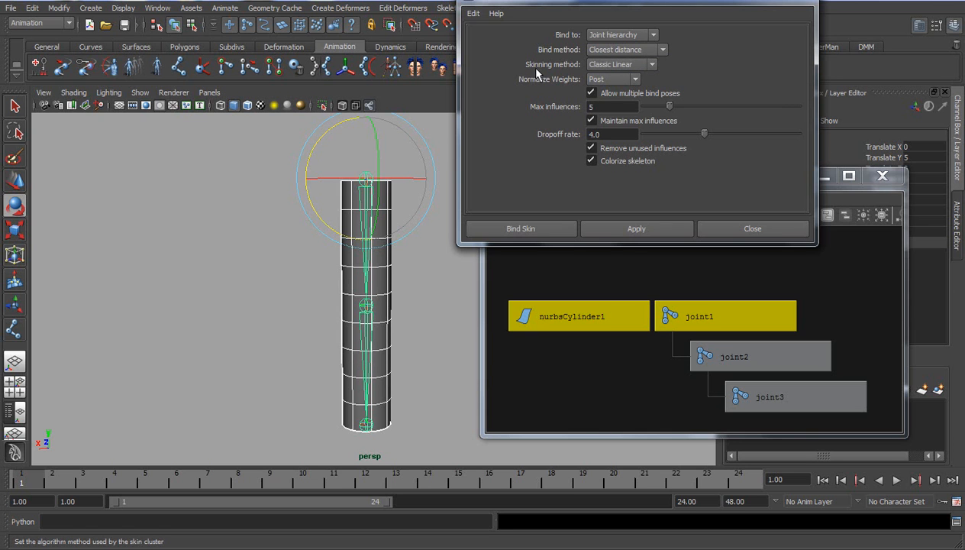
{"action": "left_click", "coordinate": [641, 65]}
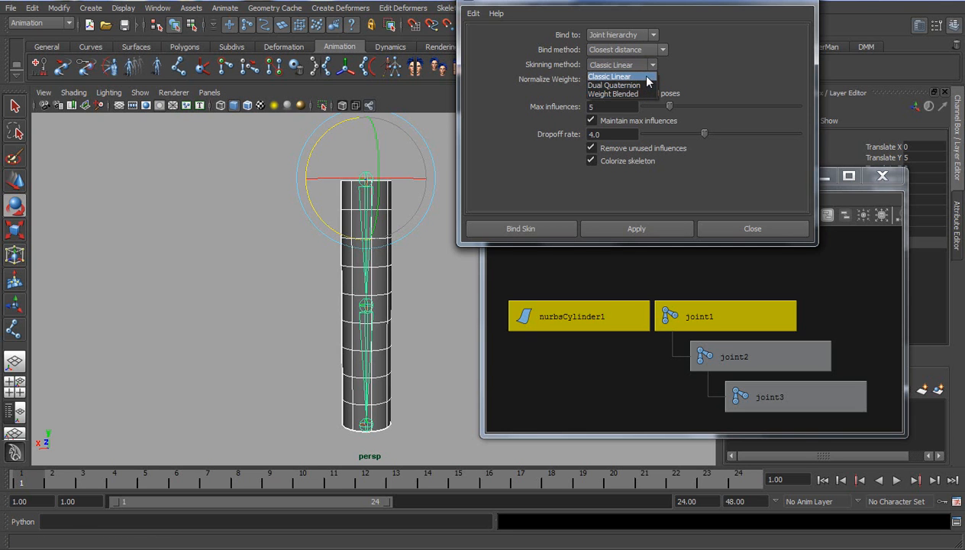
{"action": "left_click", "coordinate": [647, 78]}
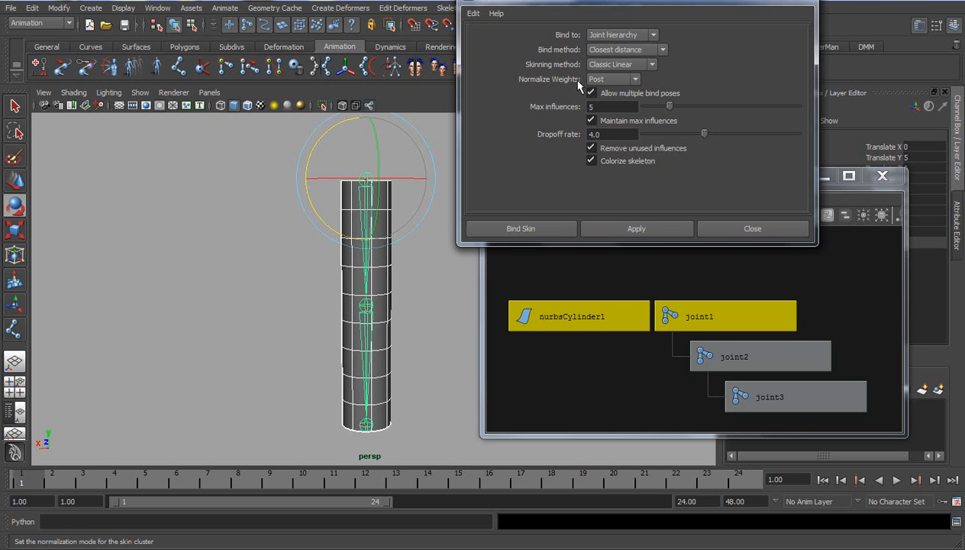
{"action": "left_click", "coordinate": [628, 81]}
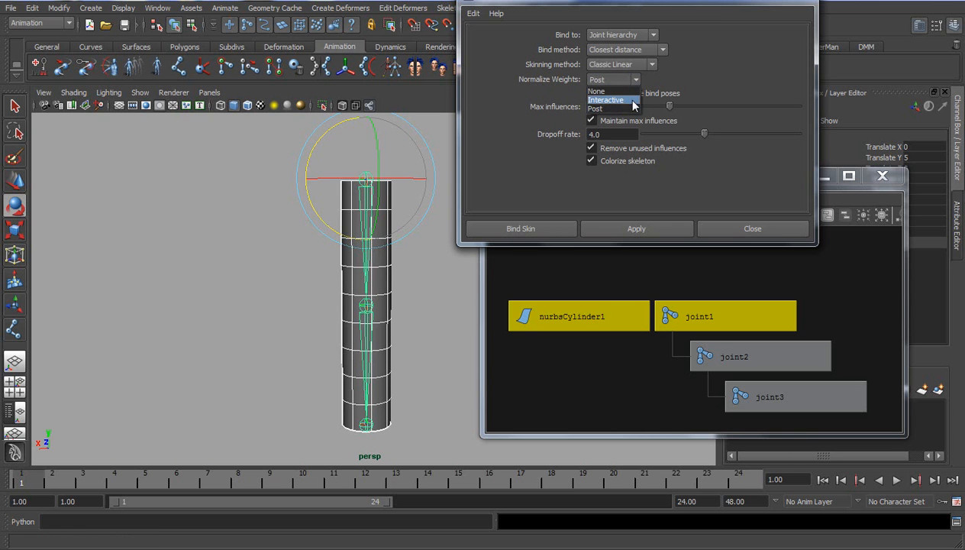
{"action": "left_click", "coordinate": [611, 100]}
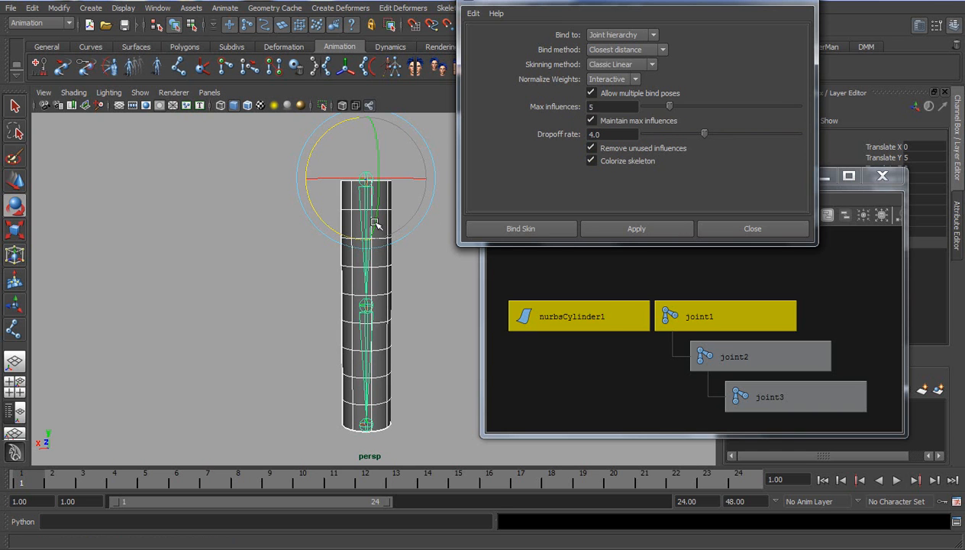
Clear the selection, select only the NURBS cylinder, and set the smooth bind's max influences to 2.
{"action": "left_click", "coordinate": [420, 253]}
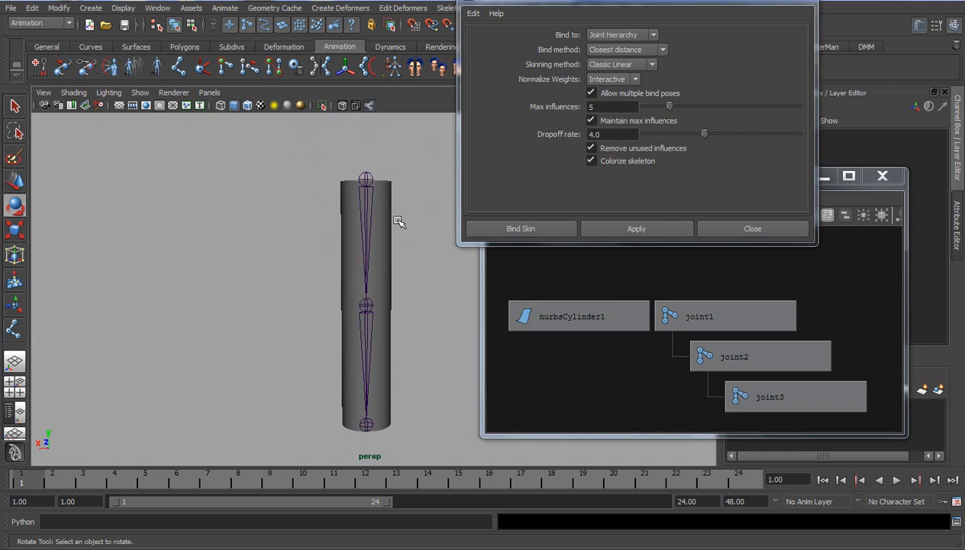
{"action": "left_click", "coordinate": [391, 217]}
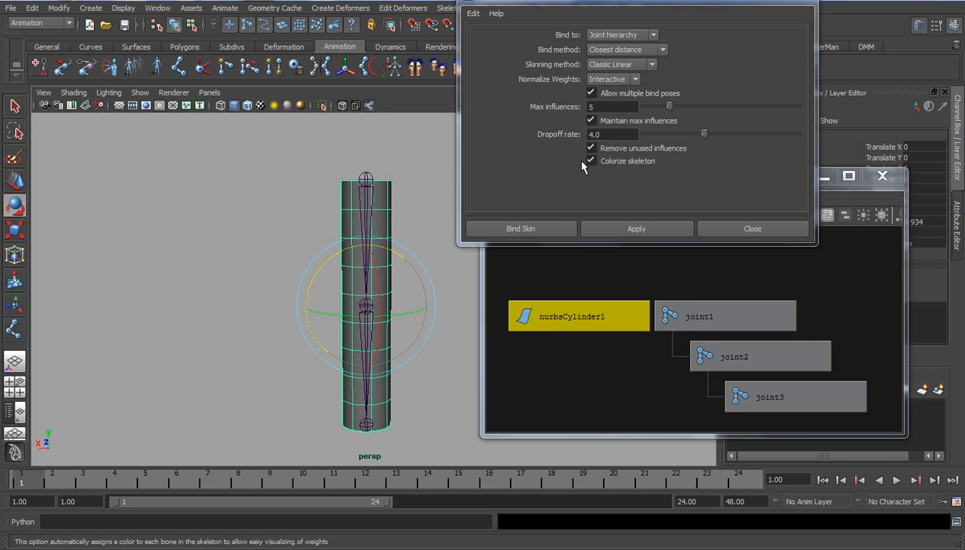
{"action": "left_click_drag", "start_coordinate": [668, 112], "coordinate": [653, 114]}
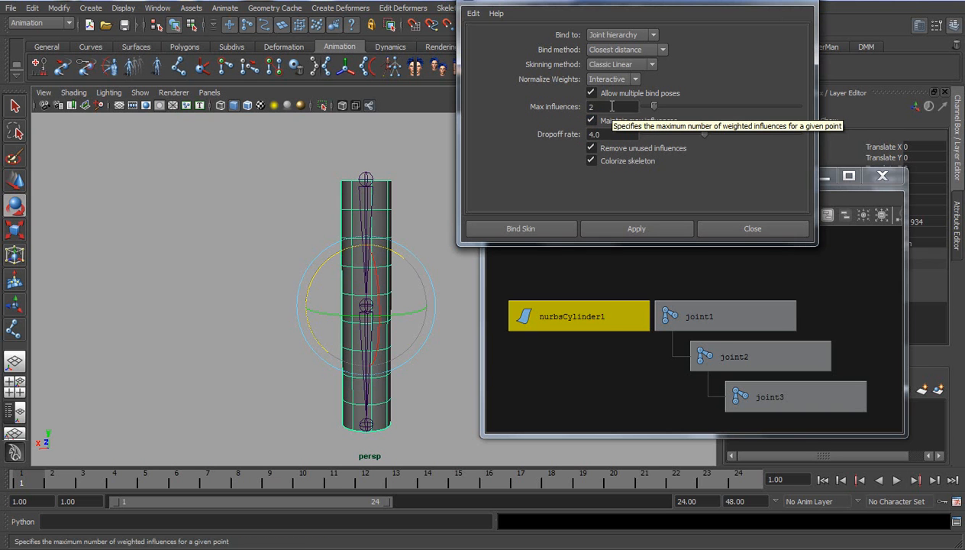
Deselect and reselect the NURBS cylinder, open the Dropoff rate for editing, and clear the selection.
{"action": "left_click", "coordinate": [459, 288]}
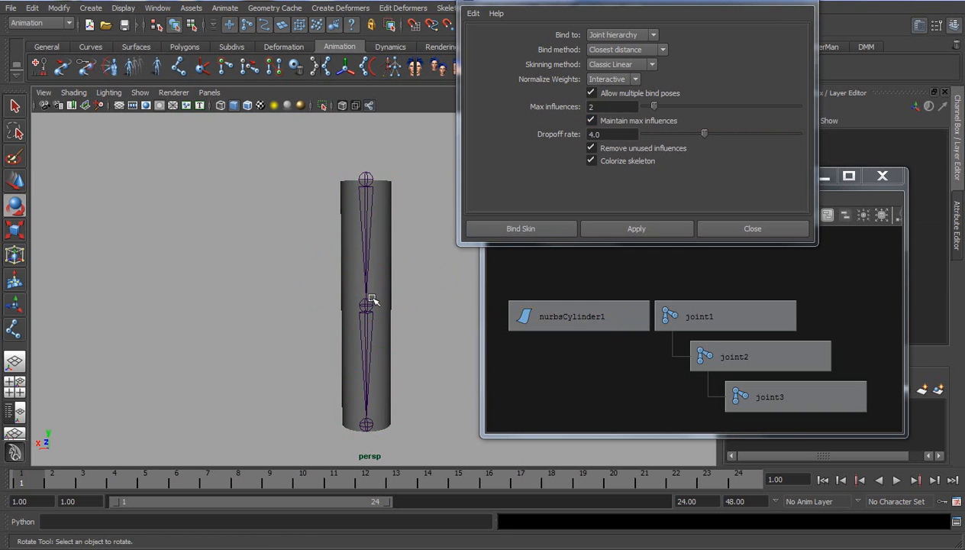
{"action": "left_click", "coordinate": [382, 300]}
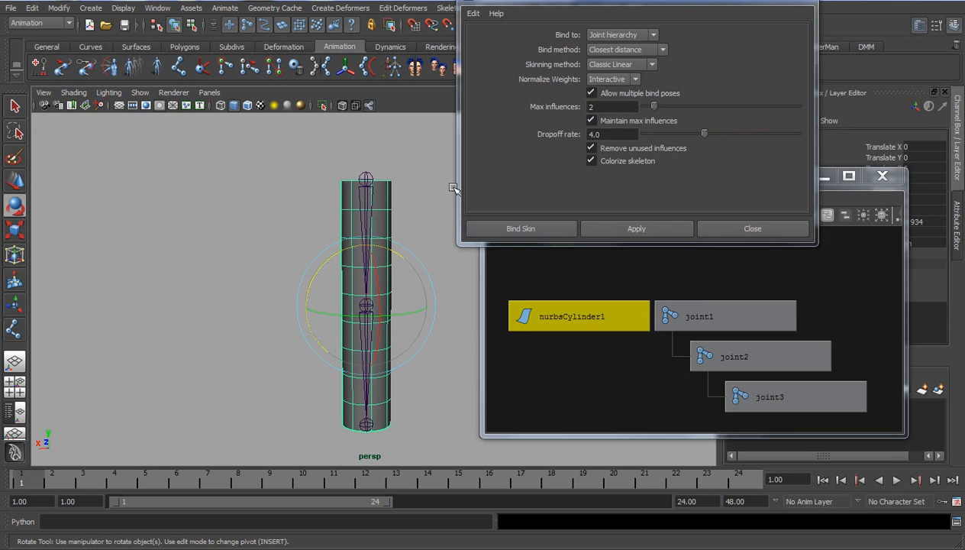
{"action": "left_click", "coordinate": [607, 134]}
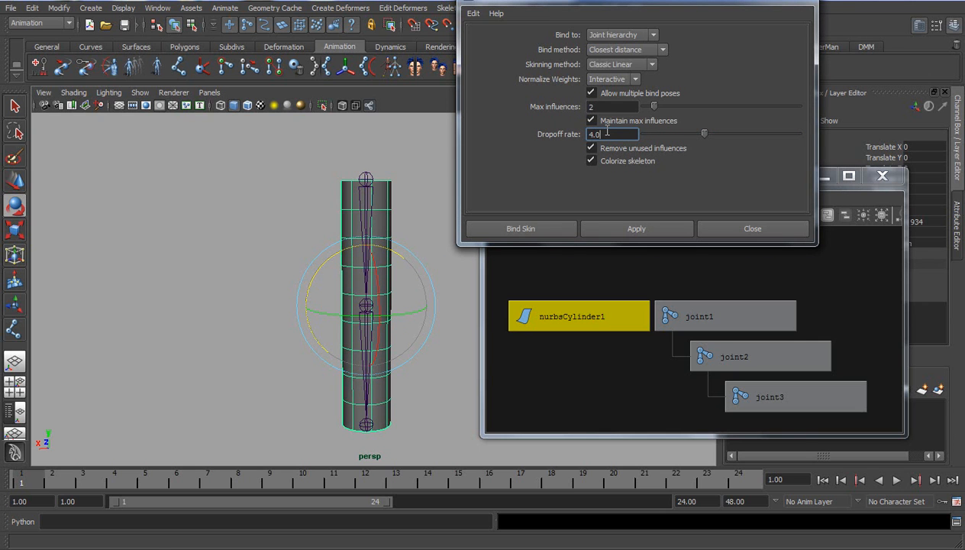
{"action": "left_click", "coordinate": [397, 209]}
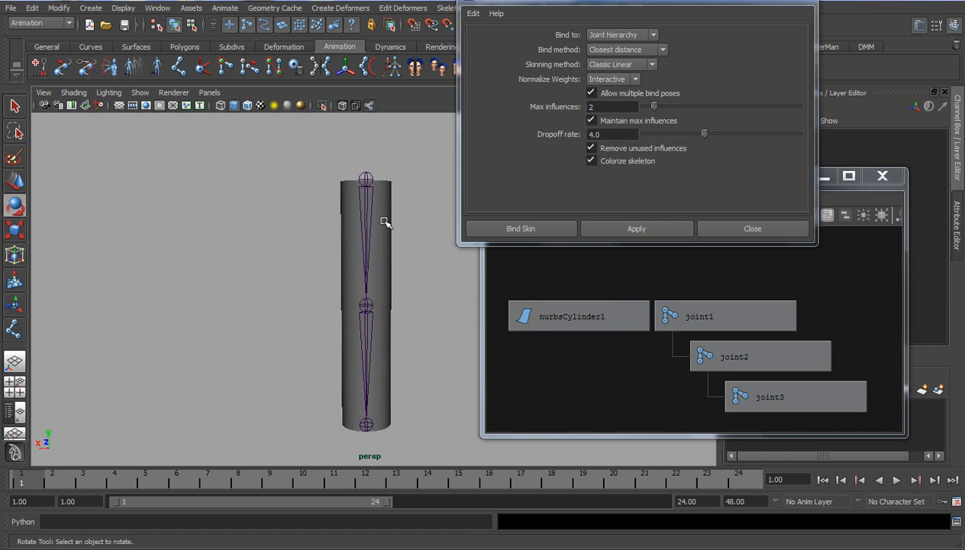
Select joint1, set the smooth bind's dropoff rate to 2, and clear the selection.
{"action": "left_click", "coordinate": [368, 221]}
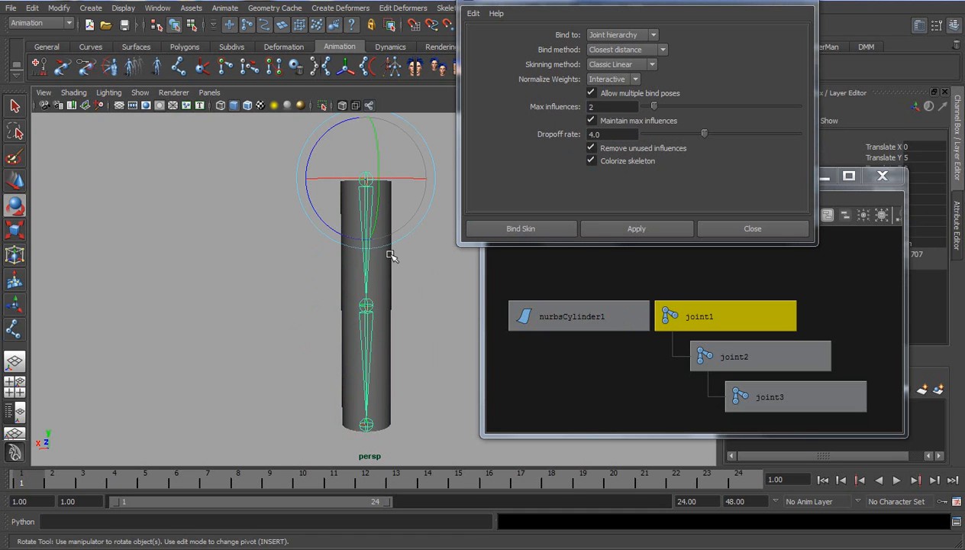
{"action": "left_click_drag", "start_coordinate": [614, 135], "coordinate": [581, 139]}
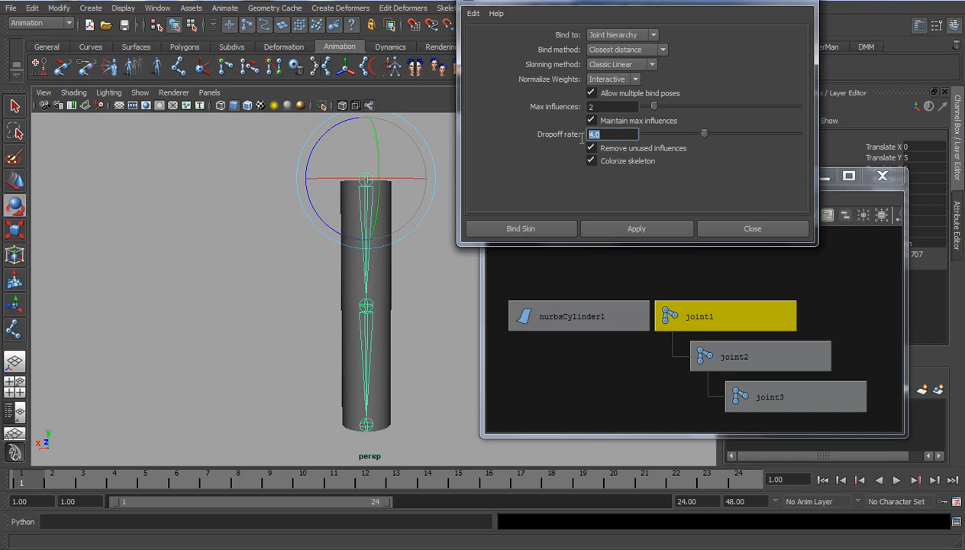
{"action": "type", "text": "2"}
{"action": "key", "text": "Return"}
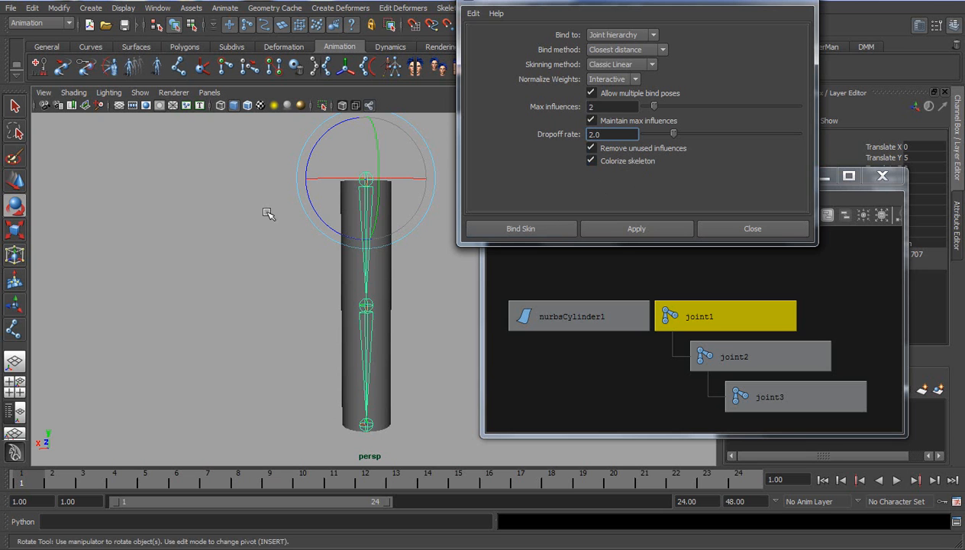
{"action": "left_click", "coordinate": [409, 226]}
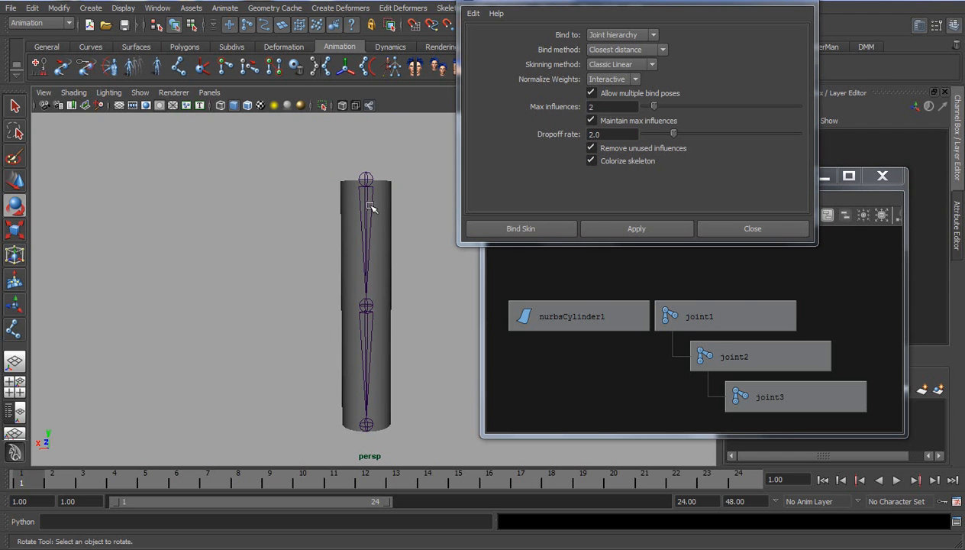
Select the NURBS cylinder and joint1 in the Hypergraph, bind the skin with the configured options, and deselect everything.
{"action": "left_click_drag", "start_coordinate": [588, 280], "coordinate": [745, 327]}
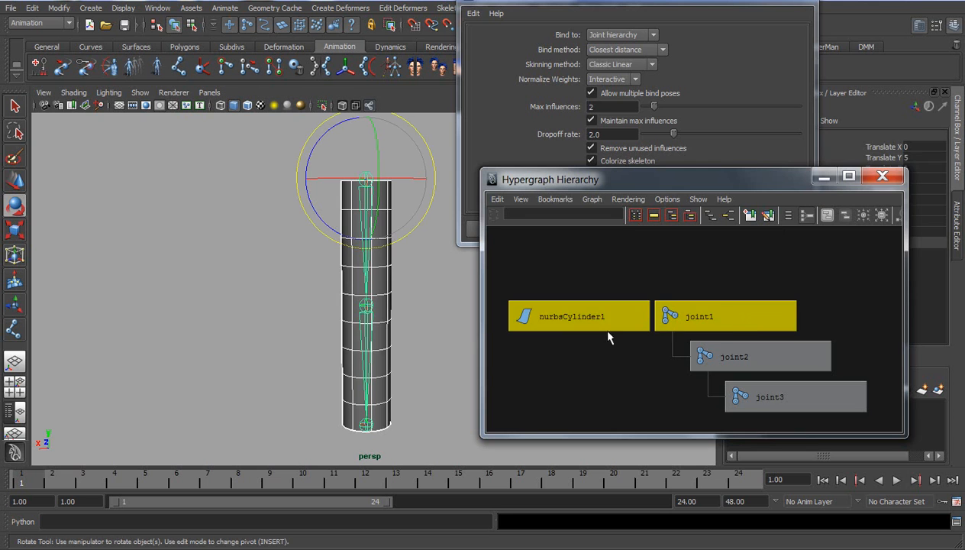
{"action": "left_click", "coordinate": [622, 26]}
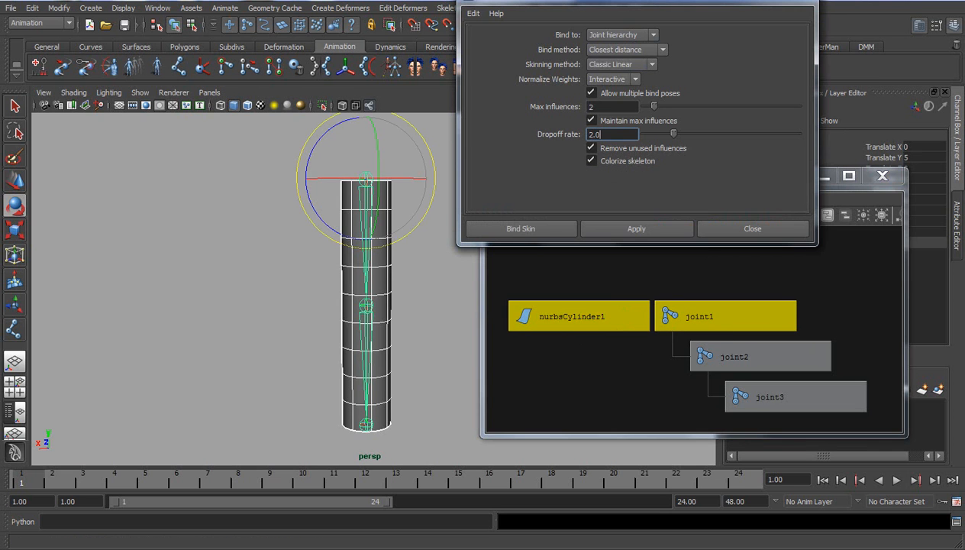
{"action": "left_click", "coordinate": [532, 231]}
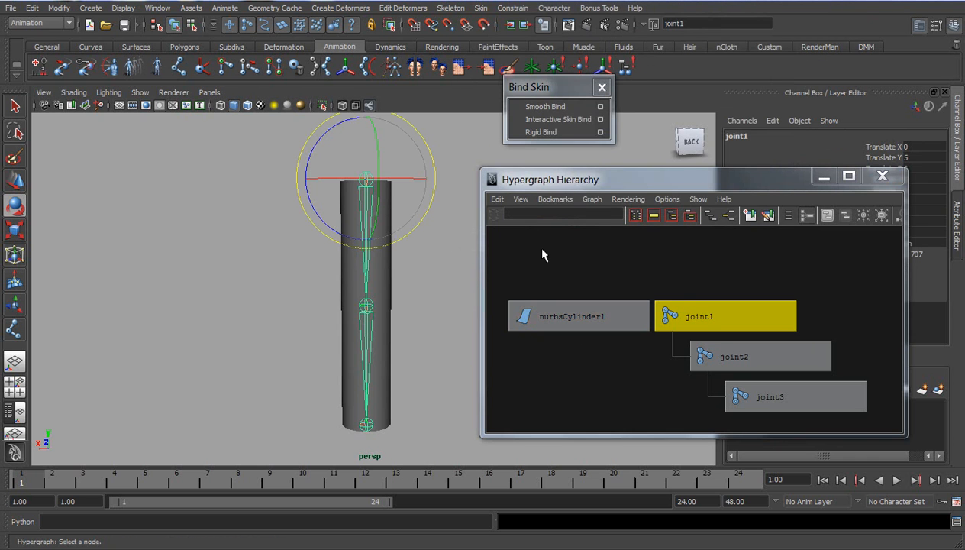
{"action": "left_click", "coordinate": [466, 263]}
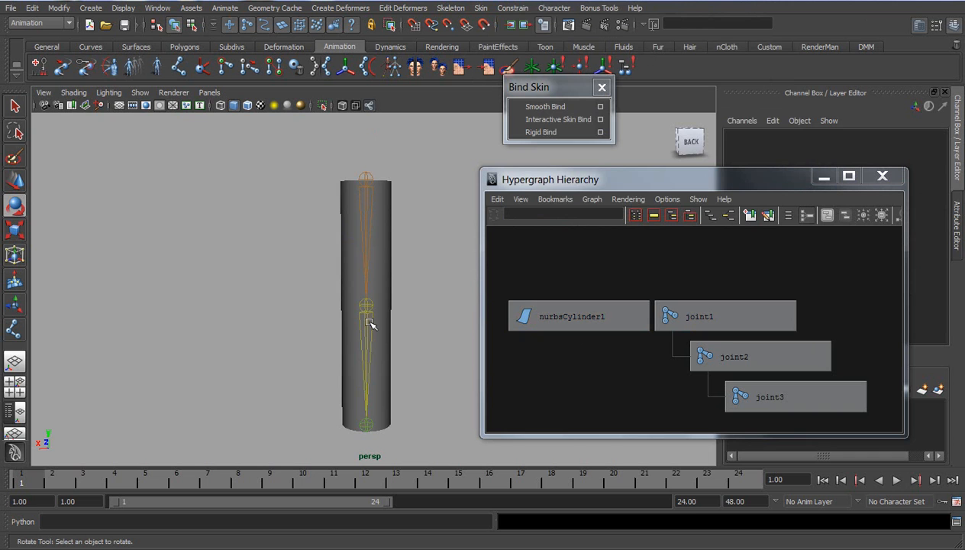
Display the bound cylinder in wireframe, select and deselect it as a test, and pick it again to get joint1.
{"action": "key", "text": "4"}
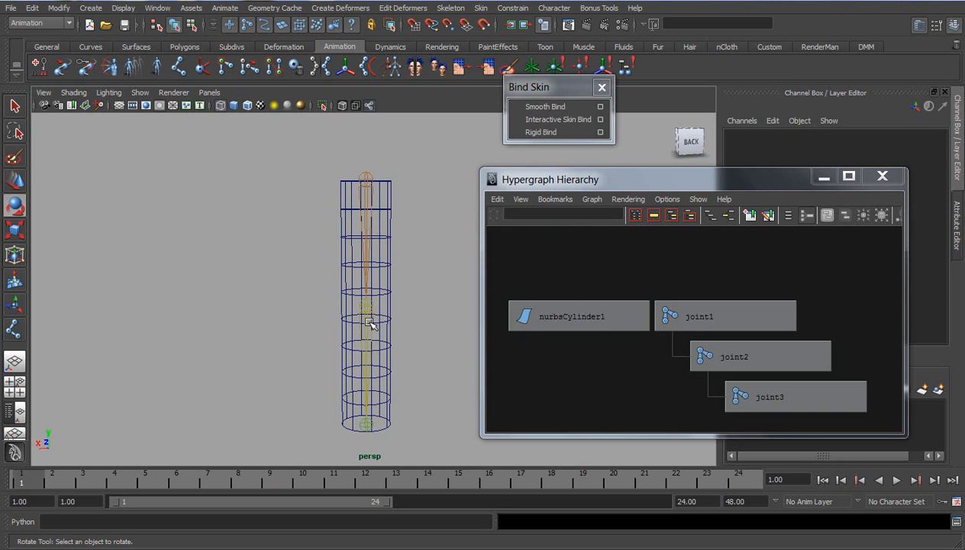
{"action": "left_click_drag", "start_coordinate": [328, 197], "coordinate": [382, 214]}
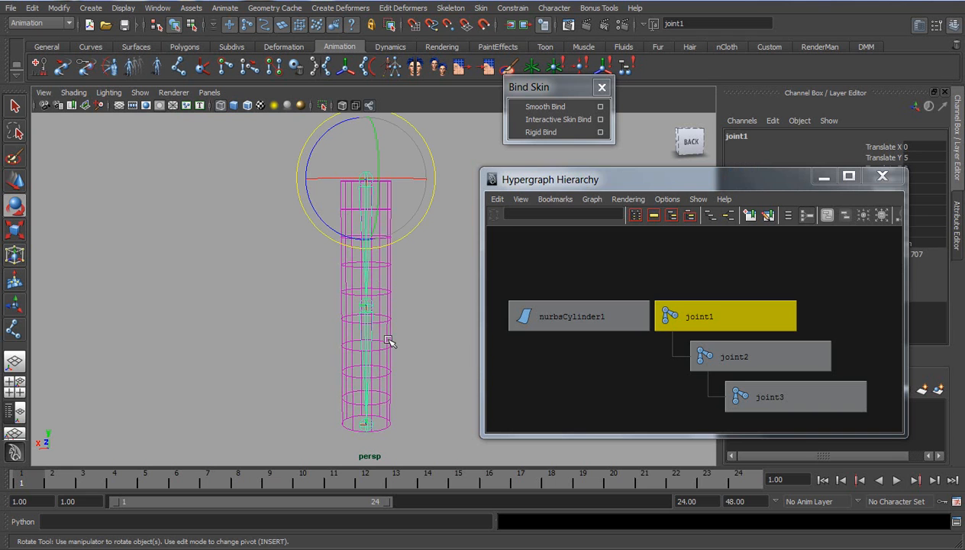
{"action": "left_click", "coordinate": [415, 308]}
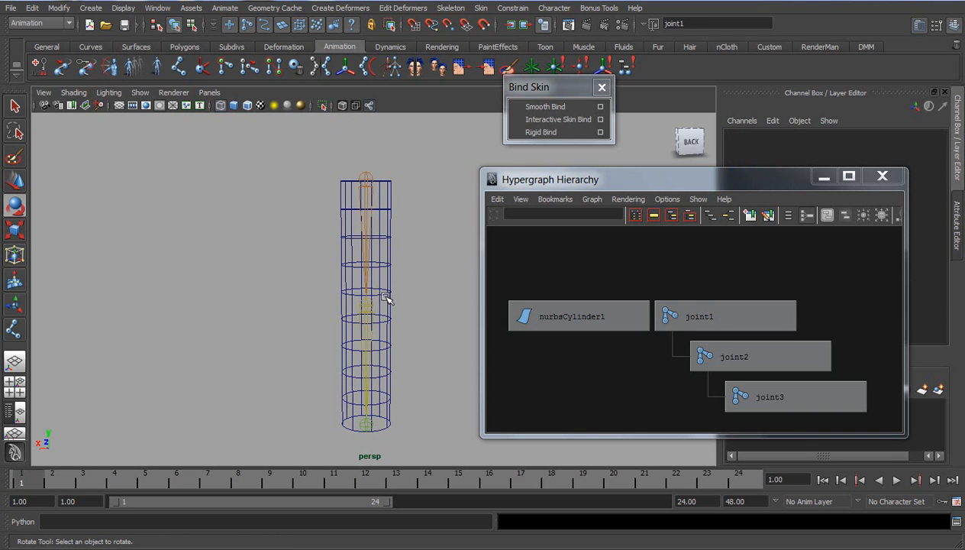
{"action": "left_click", "coordinate": [340, 235]}
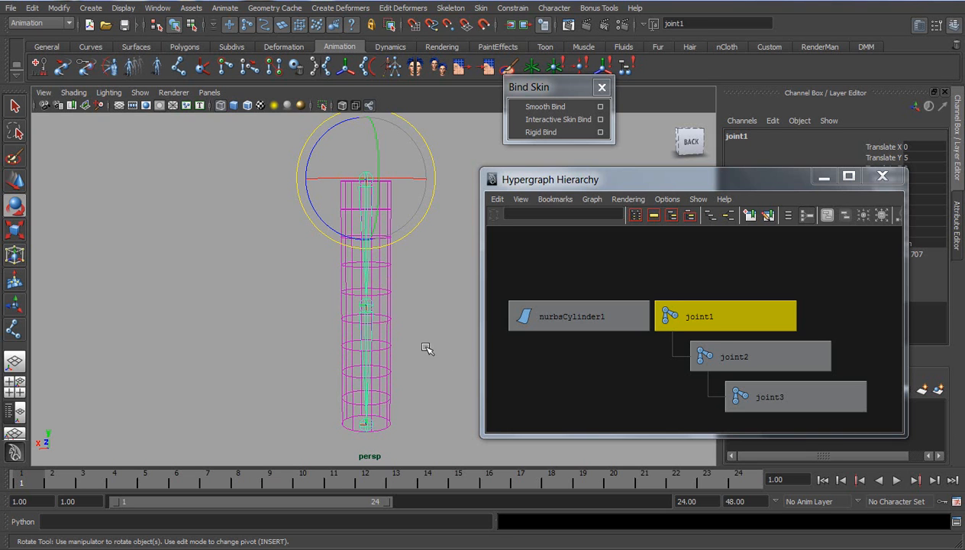
Step down to joint2, rotate it about Z to bend the cylinder sideways, and rotate it back to about 0.8°.
{"action": "key", "text": "Down"}
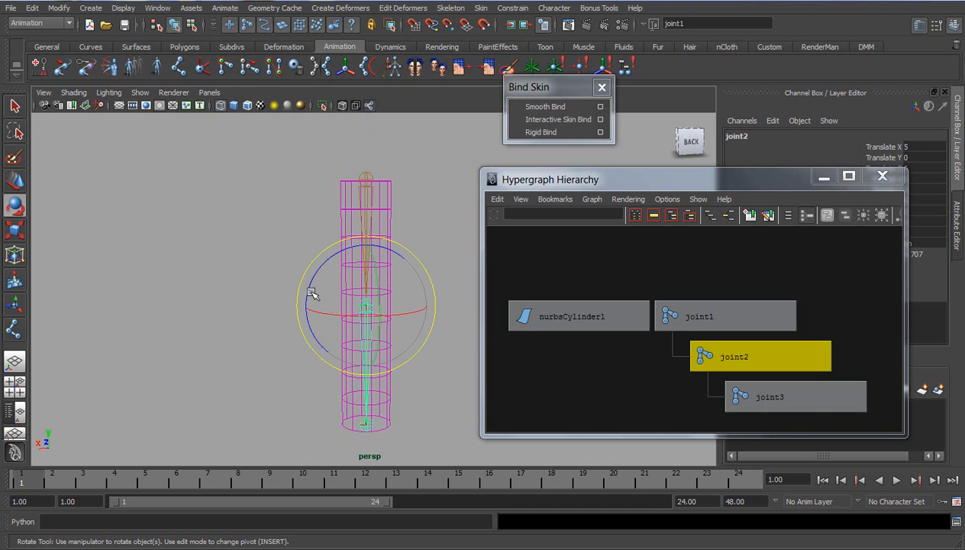
{"action": "left_click_drag", "start_coordinate": [309, 290], "coordinate": [384, 197]}
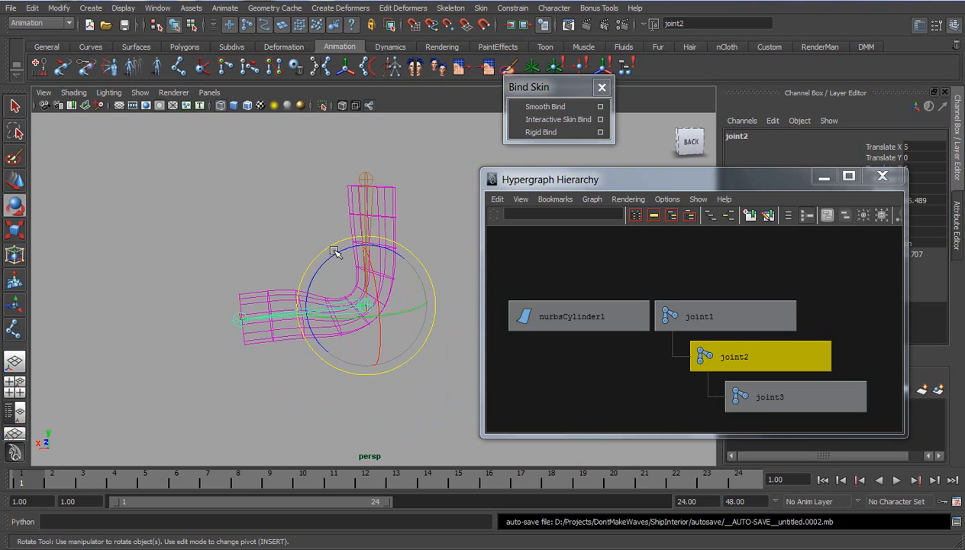
{"action": "left_click_drag", "start_coordinate": [341, 252], "coordinate": [306, 329]}
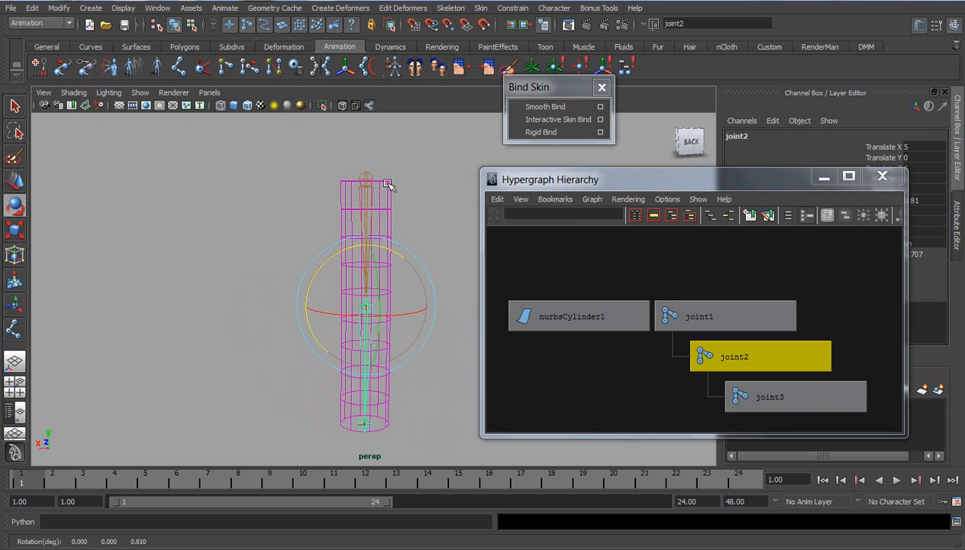
Tilt joint1 slightly about Z, then bend joint2 the opposite way and bring its Z rotation to about -48°.
{"action": "key", "text": "Up"}
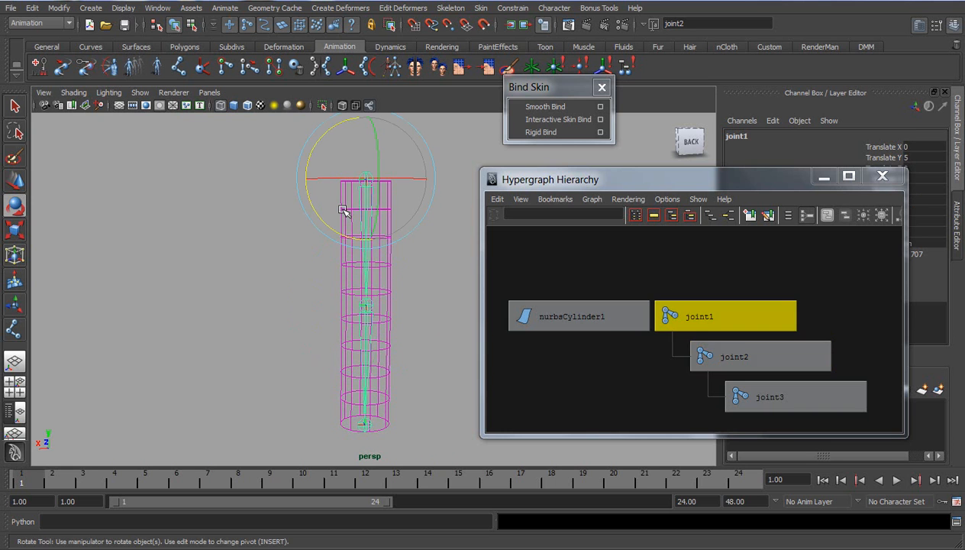
{"action": "left_click_drag", "start_coordinate": [312, 205], "coordinate": [262, 215]}
{"action": "left_click", "coordinate": [765, 365]}
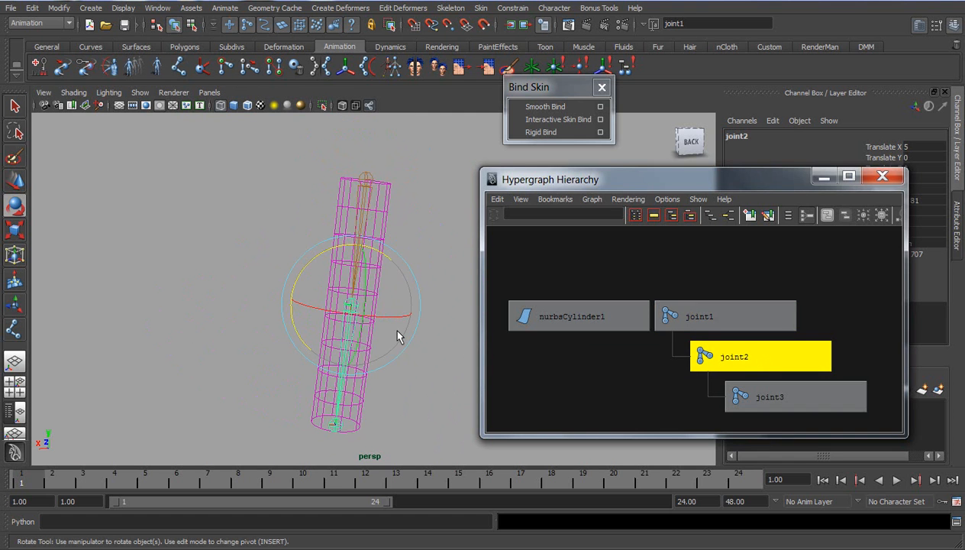
{"action": "left_click_drag", "start_coordinate": [298, 274], "coordinate": [349, 348]}
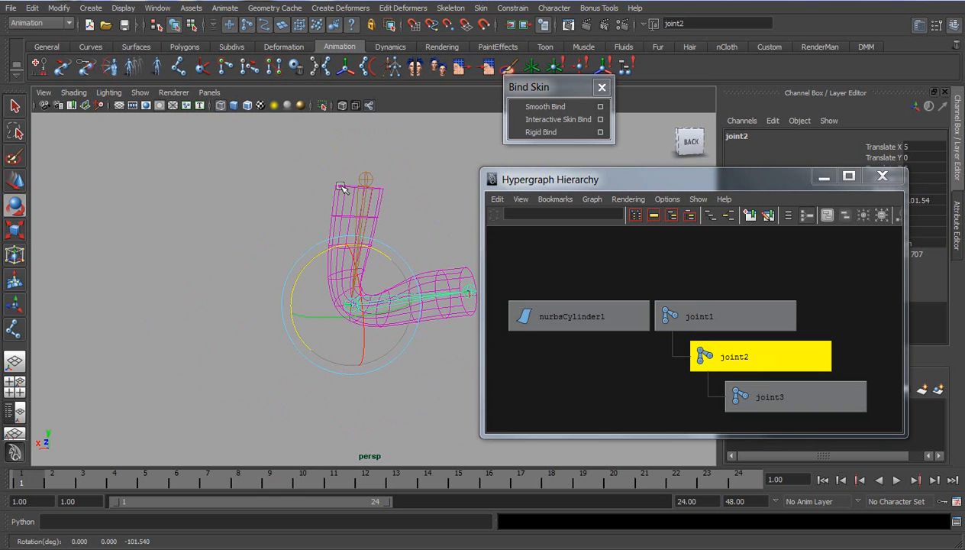
{"action": "left_click_drag", "start_coordinate": [361, 246], "coordinate": [403, 283]}
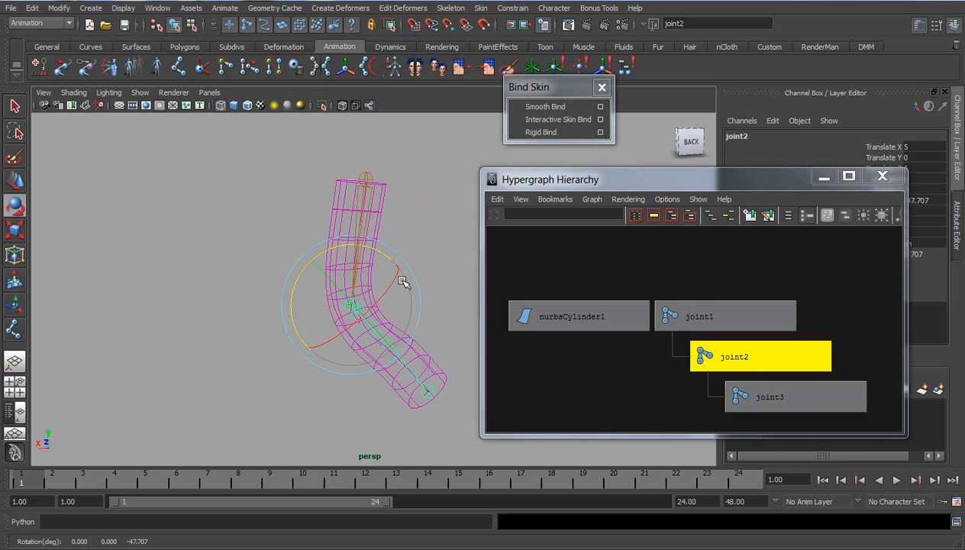
Switch to smooth shading and rotate joint2 freely back and forth to test how the cylinder bends.
{"action": "key", "text": "5"}
{"action": "left_click_drag", "start_coordinate": [373, 253], "coordinate": [369, 278]}
{"action": "left_click_drag", "start_coordinate": [305, 258], "coordinate": [273, 334]}
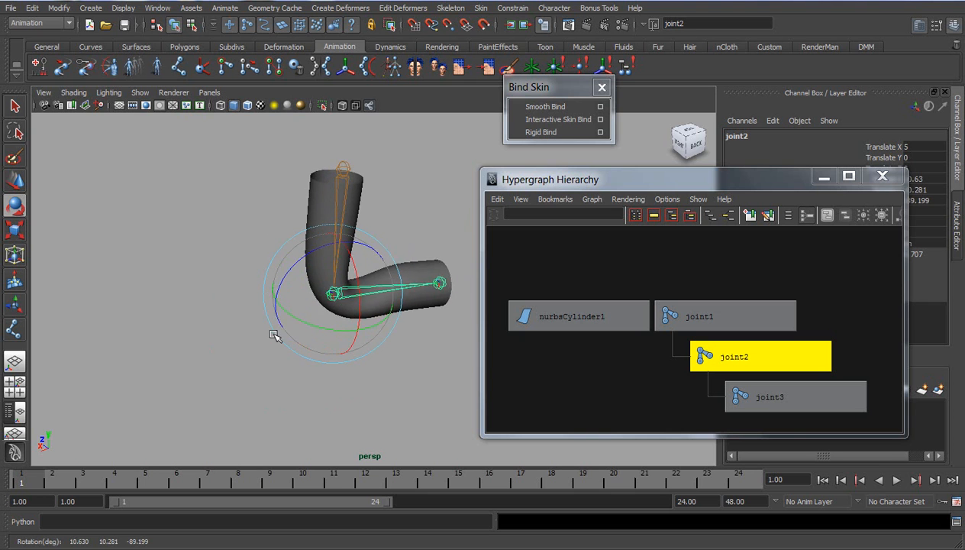
{"action": "left_click_drag", "start_coordinate": [352, 319], "coordinate": [308, 296], "text": "alt"}
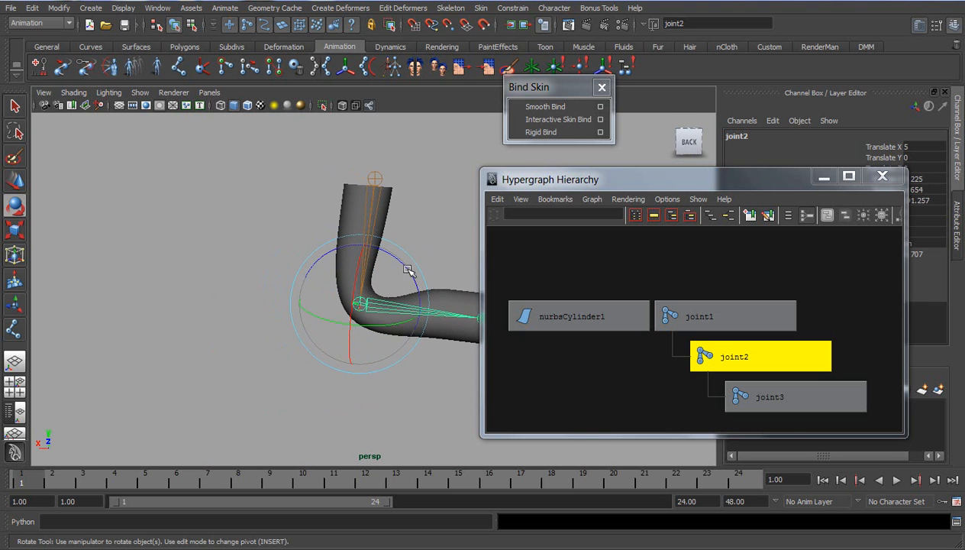
{"action": "left_click_drag", "start_coordinate": [409, 271], "coordinate": [401, 247]}
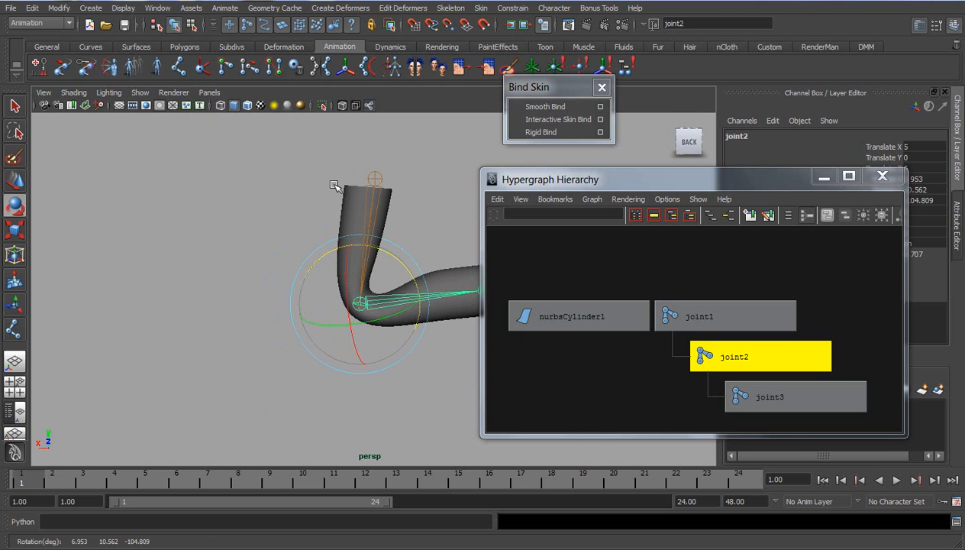
{"action": "left_click_drag", "start_coordinate": [394, 260], "coordinate": [399, 211]}
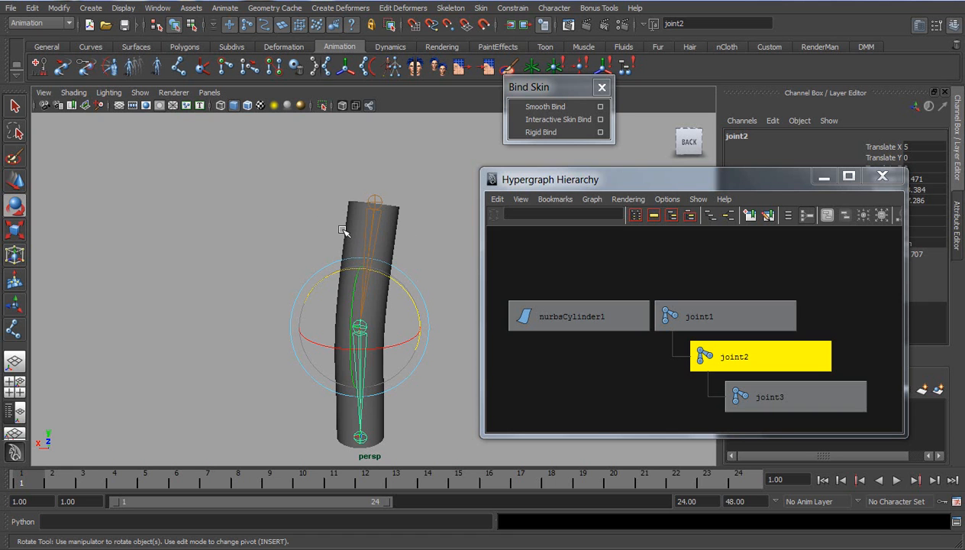
{"action": "left_click_drag", "start_coordinate": [340, 273], "coordinate": [304, 252]}
Select the cylinder and examine up close how its upper end around joint1 deforms while joint2 is bent.
{"action": "middle_click_drag", "start_coordinate": [304, 252], "coordinate": [329, 327], "text": "alt"}
{"action": "right_click_drag", "start_coordinate": [329, 328], "coordinate": [451, 291], "text": "alt"}
{"action": "left_click_drag", "start_coordinate": [363, 294], "coordinate": [357, 269], "text": "alt"}
{"action": "left_click", "coordinate": [382, 276]}
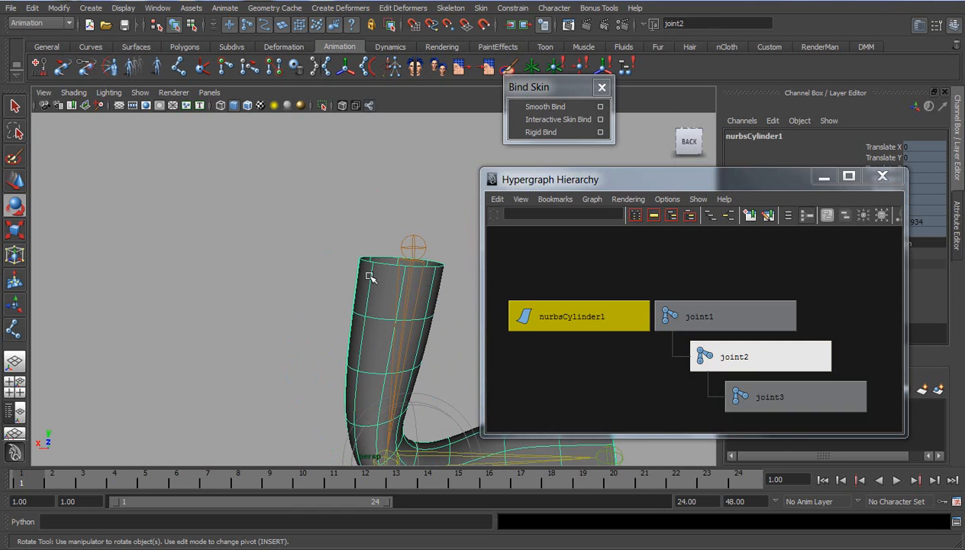
{"action": "scroll", "coordinate": [370, 276], "scroll_direction": "up", "scroll_amount": 3}
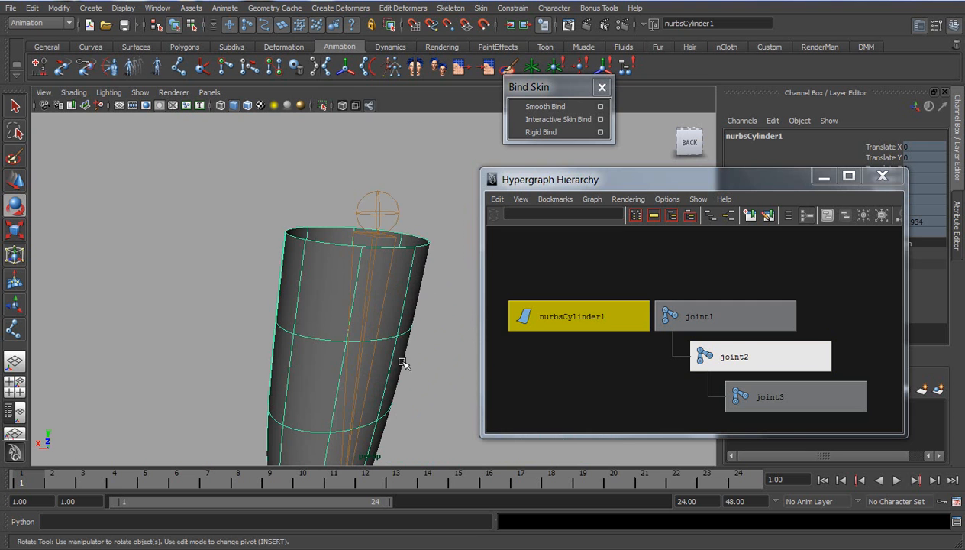
{"action": "right_click_drag", "start_coordinate": [439, 375], "coordinate": [305, 367], "text": "alt"}
{"action": "middle_click_drag", "start_coordinate": [362, 407], "coordinate": [336, 357], "text": "alt"}
{"action": "right_click_drag", "start_coordinate": [336, 356], "coordinate": [319, 344], "text": "alt"}
{"action": "middle_click_drag", "start_coordinate": [348, 389], "coordinate": [334, 330], "text": "alt"}
{"action": "left_click_drag", "start_coordinate": [336, 331], "coordinate": [390, 336], "text": "alt"}
Rotate joint2 until the cylinder is nearly straight, at about 9, -5.3 and -4.2 degrees, and clear the selection.
{"action": "left_click_drag", "start_coordinate": [439, 265], "coordinate": [441, 395]}
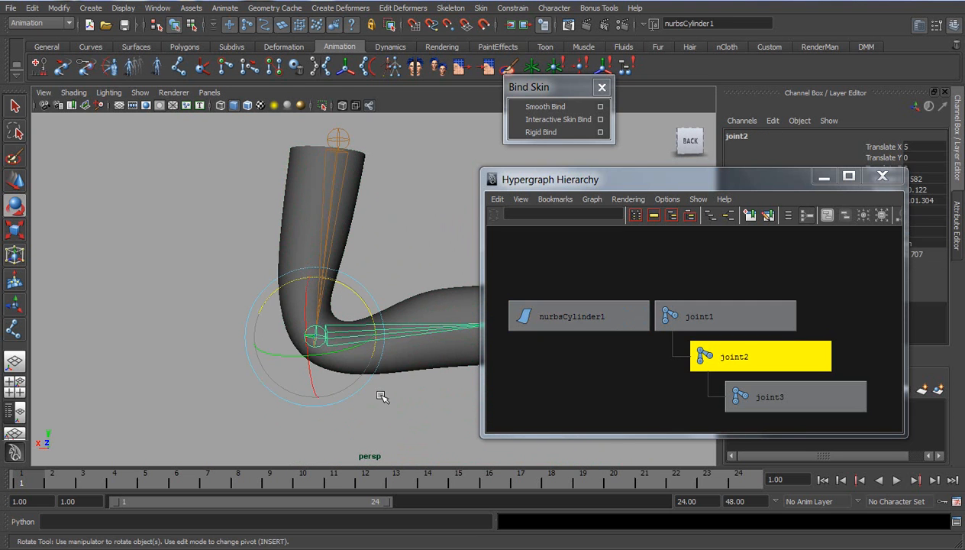
{"action": "scroll", "coordinate": [349, 324], "scroll_direction": "down", "scroll_amount": 2}
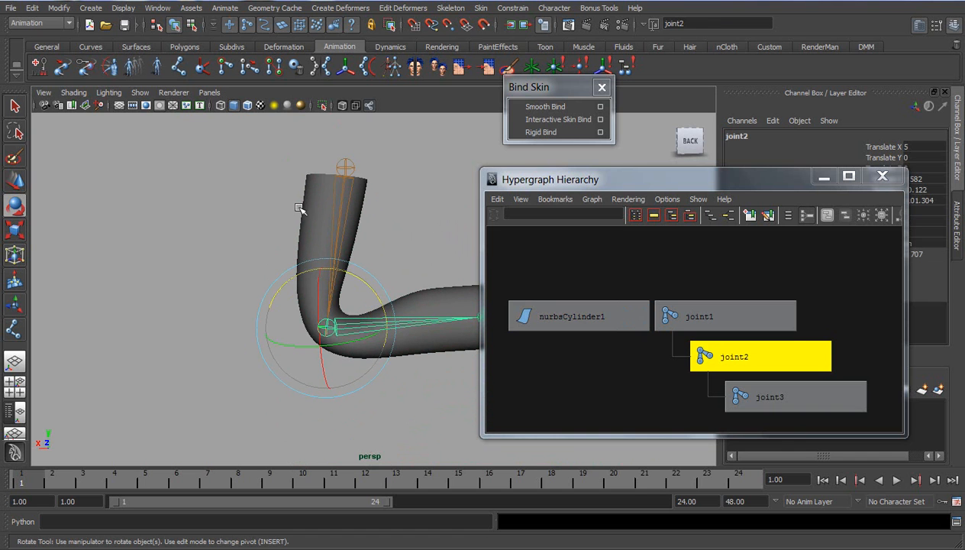
{"action": "left_click_drag", "start_coordinate": [358, 275], "coordinate": [351, 362]}
{"action": "left_click_drag", "start_coordinate": [283, 304], "coordinate": [349, 312], "text": "alt"}
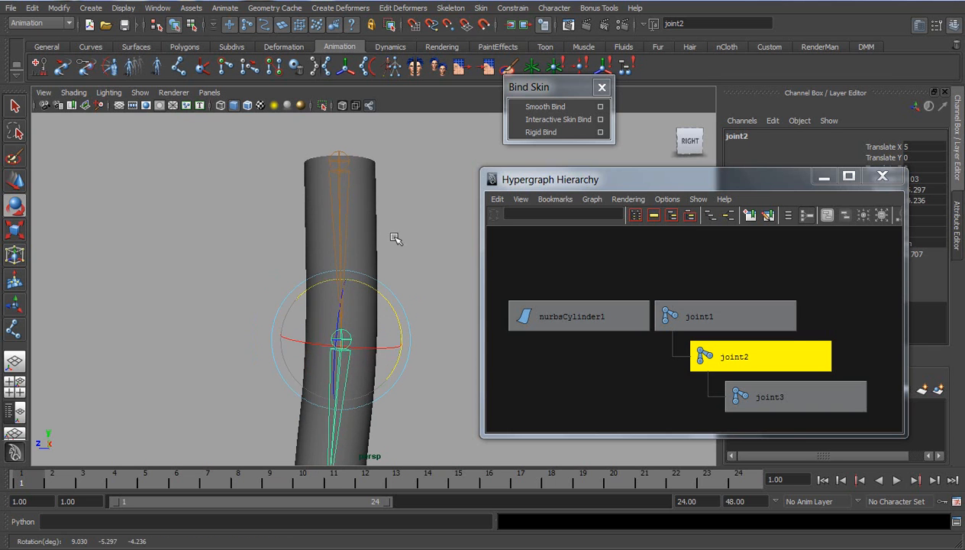
{"action": "left_click_drag", "start_coordinate": [396, 244], "coordinate": [400, 258], "text": "alt"}
{"action": "left_click", "coordinate": [398, 258]}
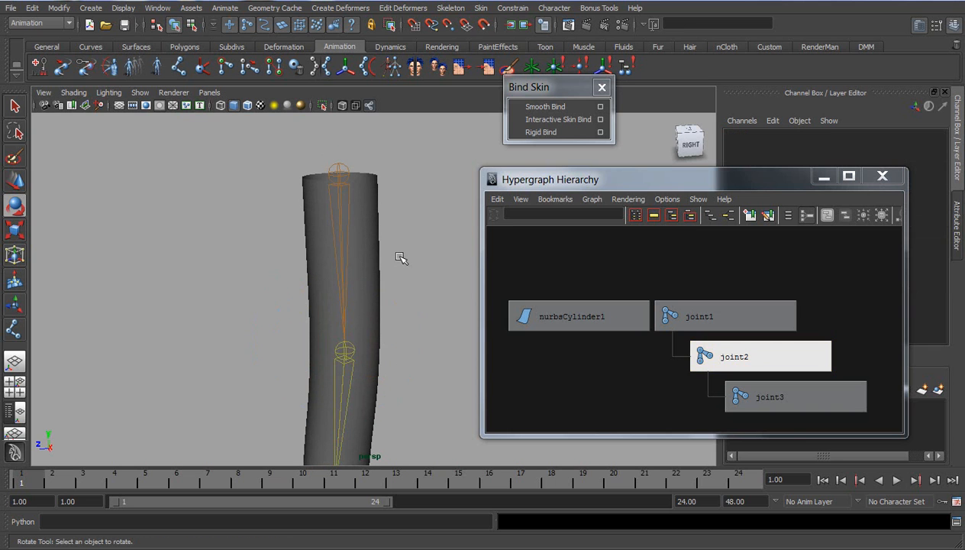
Close the floating Bind Skin palette, minimize the Hypergraph, and bring the whole cylinder into view.
{"action": "left_click", "coordinate": [601, 89]}
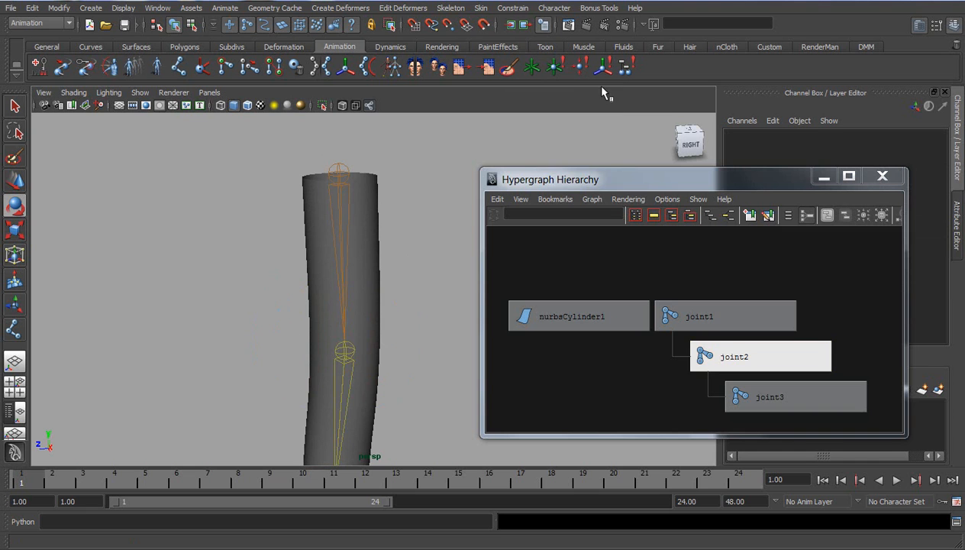
{"action": "left_click", "coordinate": [824, 177]}
{"action": "left_click_drag", "start_coordinate": [493, 359], "coordinate": [402, 275], "text": "alt"}
Select the cylinder and open the Paint Skin Weights Tool with its settings.
{"action": "left_click", "coordinate": [402, 275]}
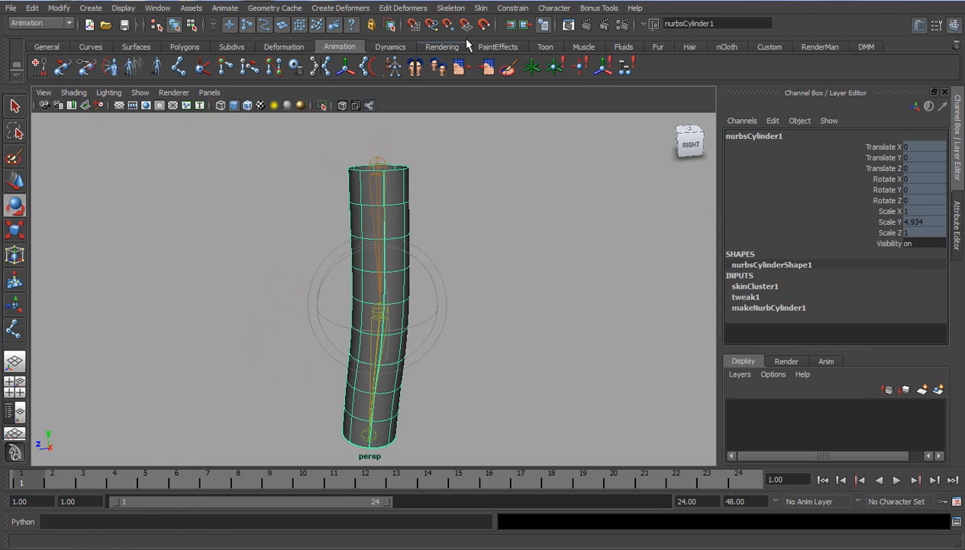
{"action": "left_click", "coordinate": [481, 8]}
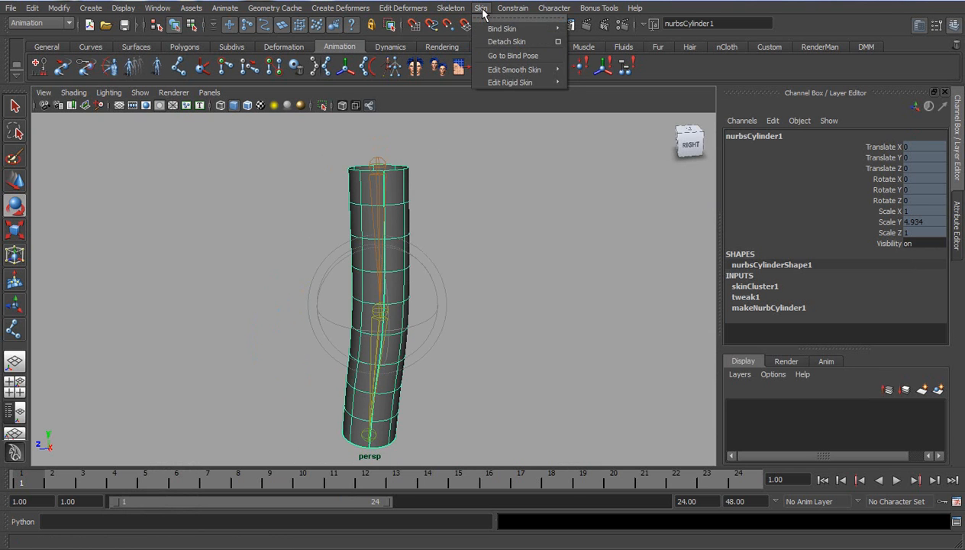
{"action": "mouse_move", "coordinate": [494, 71]}
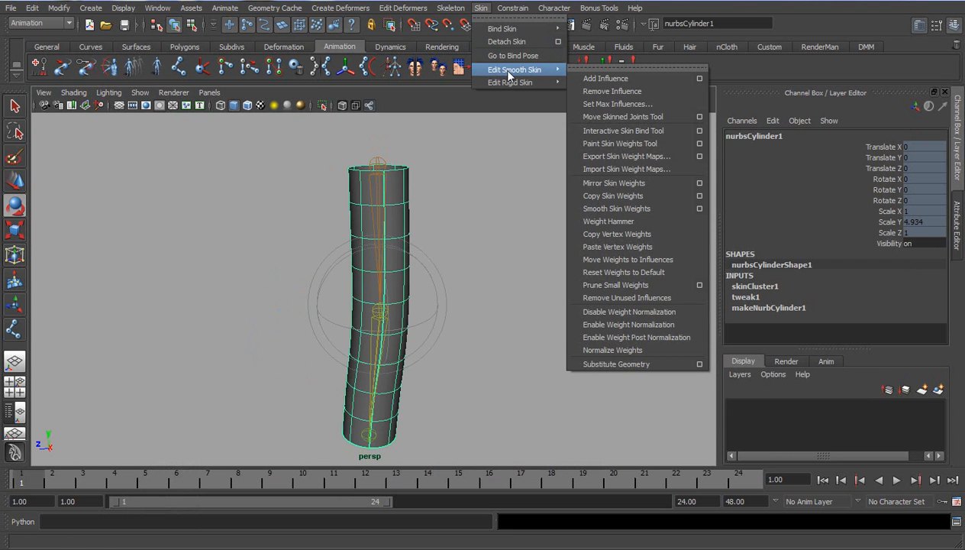
{"action": "mouse_move", "coordinate": [515, 32]}
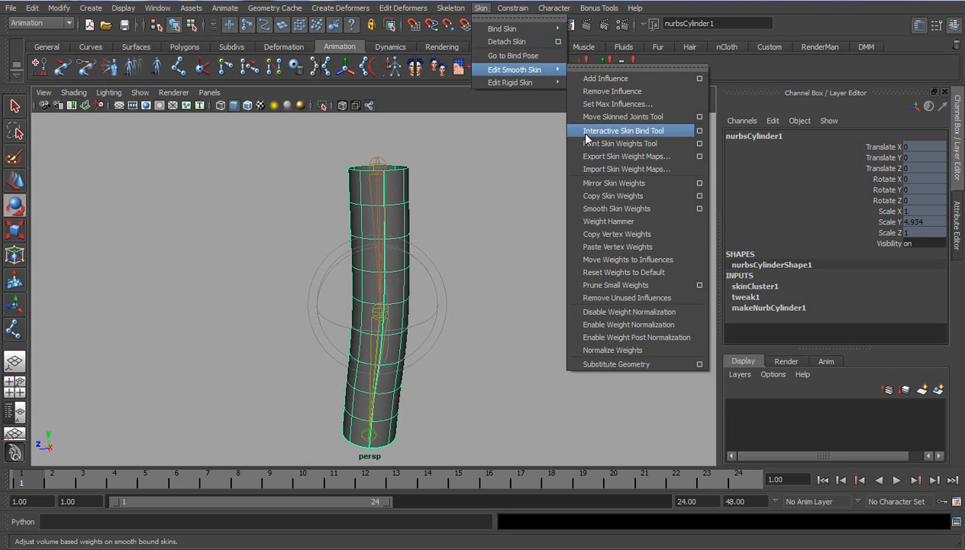
{"action": "left_click", "coordinate": [700, 145]}
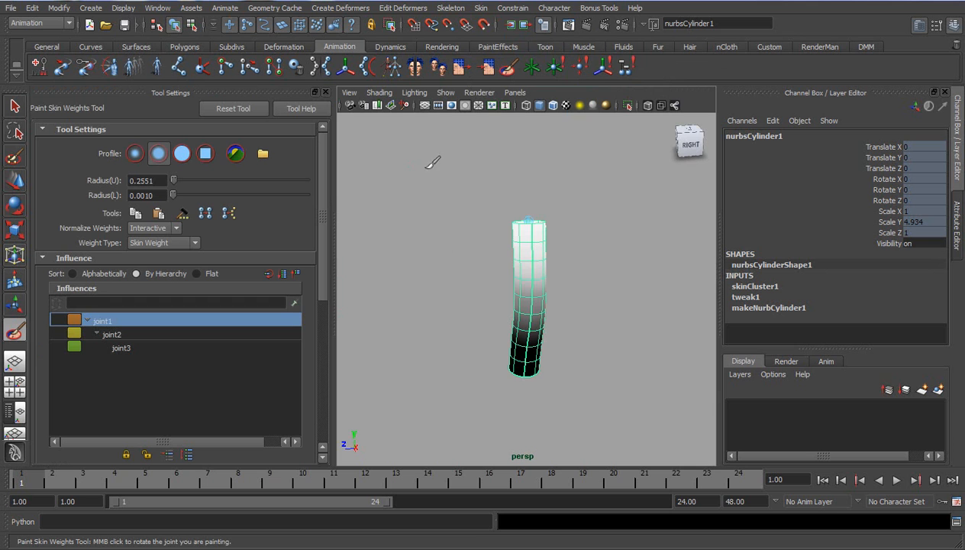
Examine joint1's weight shading along the cylinder, including its upper end up close.
{"action": "left_click_drag", "start_coordinate": [489, 345], "coordinate": [481, 337], "text": "alt"}
{"action": "mouse_move", "coordinate": [481, 338]}
{"action": "right_mouse_down", "text": "alt"}
{"action": "mouse_move", "coordinate": [587, 365]}
{"action": "mouse_move", "coordinate": [511, 351]}
{"action": "right_mouse_up", "text": "alt"}
{"action": "left_click_drag", "start_coordinate": [510, 352], "coordinate": [551, 353], "text": "alt"}
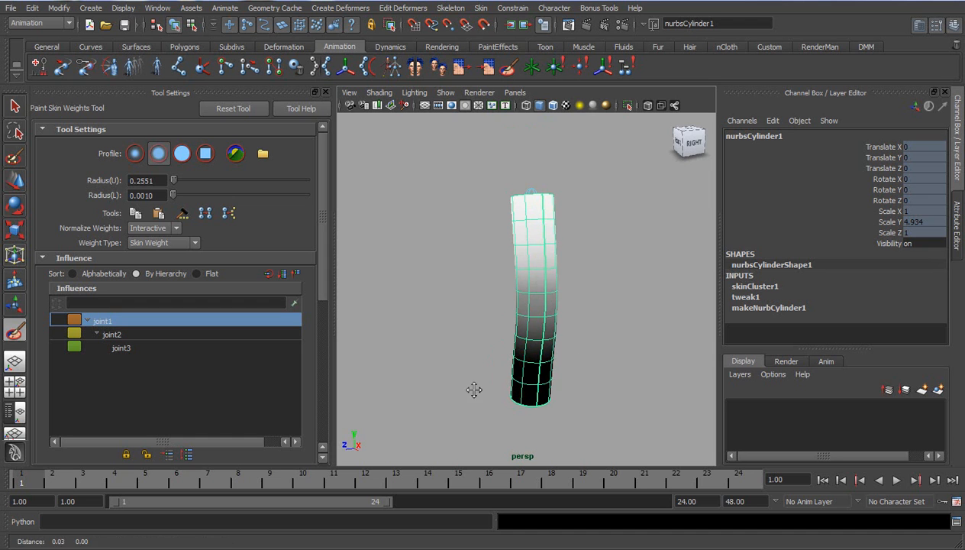
{"action": "right_click_drag", "start_coordinate": [478, 393], "coordinate": [538, 382], "text": "alt"}
{"action": "left_click_drag", "start_coordinate": [539, 382], "coordinate": [582, 383], "text": "alt"}
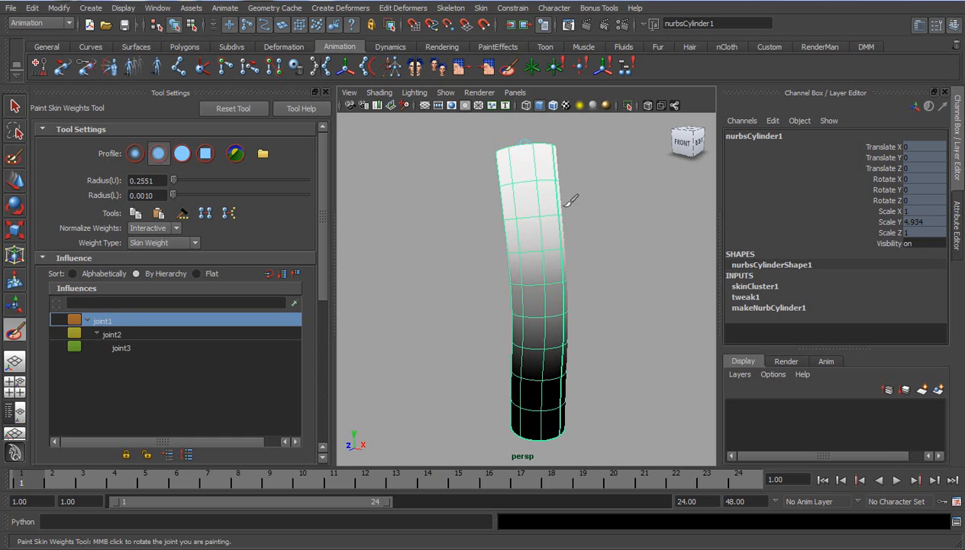
{"action": "middle_click_drag", "start_coordinate": [489, 211], "coordinate": [457, 263], "text": "alt"}
{"action": "right_click_drag", "start_coordinate": [456, 263], "coordinate": [588, 258], "text": "alt"}
{"action": "middle_click_drag", "start_coordinate": [436, 220], "coordinate": [525, 307], "text": "alt"}
{"action": "right_click_drag", "start_coordinate": [525, 307], "coordinate": [464, 269], "text": "alt"}
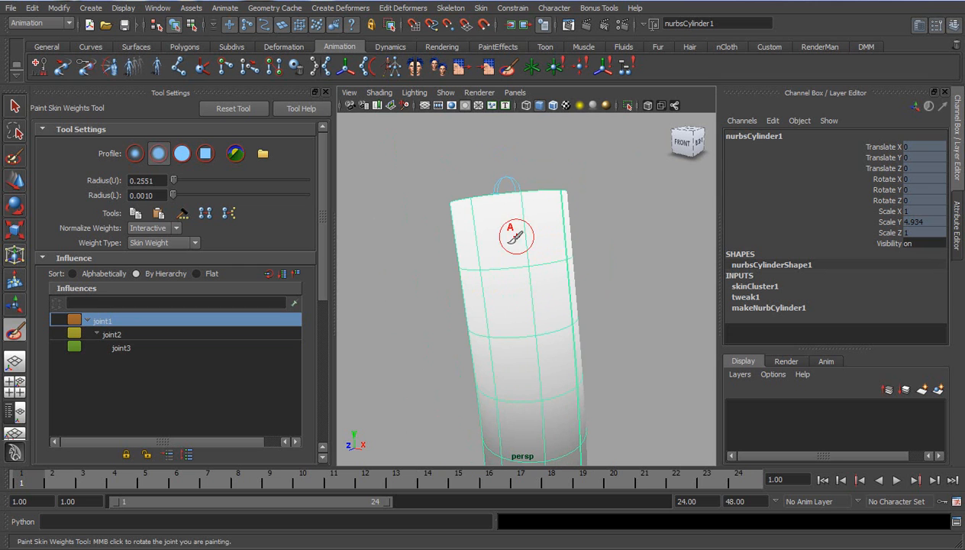
{"action": "right_click_drag", "start_coordinate": [545, 293], "coordinate": [504, 294], "text": "alt"}
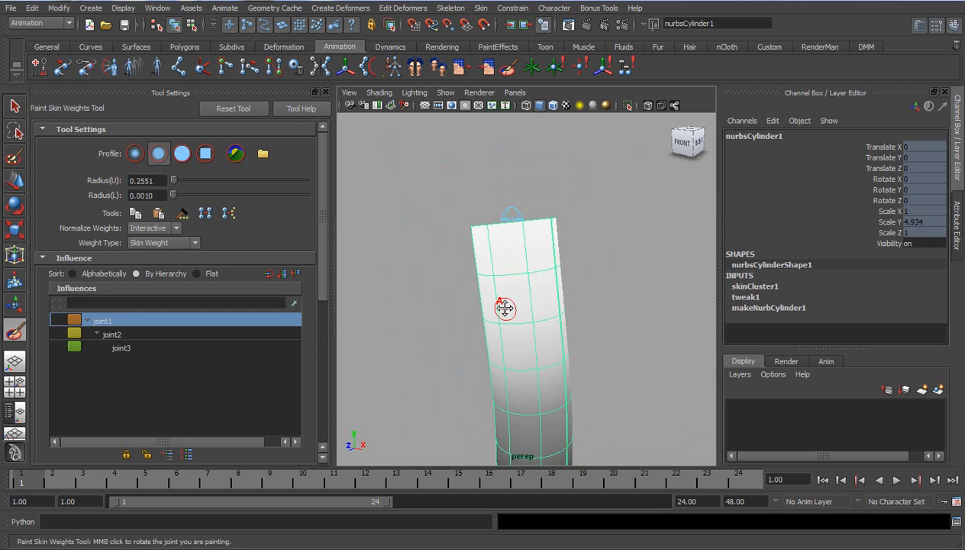
{"action": "middle_click_drag", "start_coordinate": [502, 297], "coordinate": [500, 252], "text": "alt"}
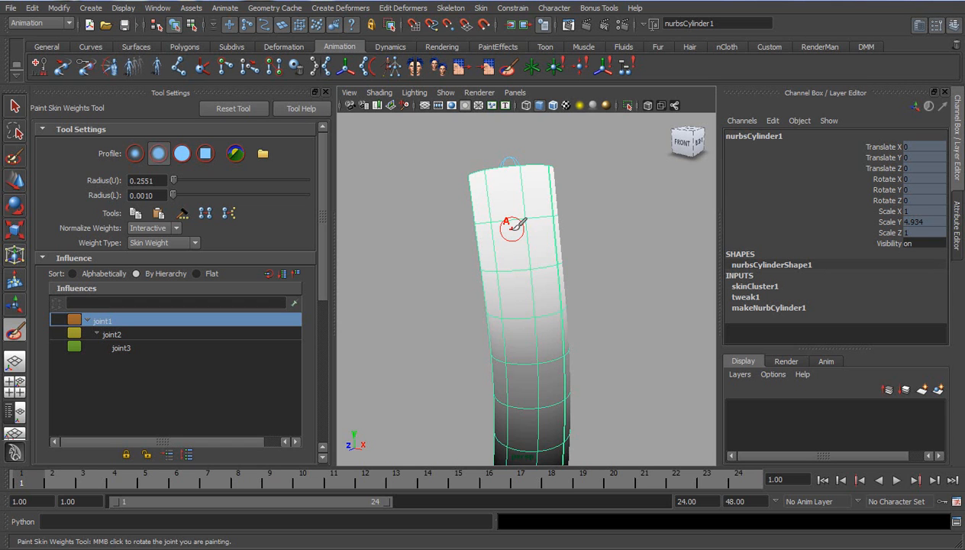
Enlarge the brush's U radius to 0.4927, reapply Interactive weight normalization, and have the weights normalized immediately.
{"action": "mouse_move", "coordinate": [509, 229]}
{"action": "left_mouse_down"}
{"action": "mouse_move", "coordinate": [564, 229]}
{"action": "mouse_move", "coordinate": [501, 237]}
{"action": "mouse_move", "coordinate": [522, 237]}
{"action": "left_mouse_up"}
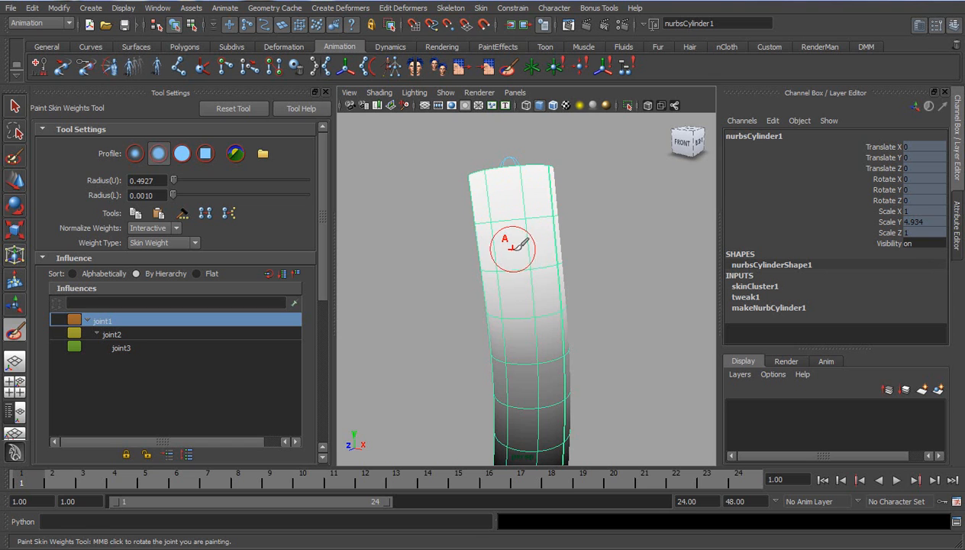
{"action": "left_click", "coordinate": [175, 228]}
{"action": "left_click", "coordinate": [174, 232]}
{"action": "left_click", "coordinate": [175, 229]}
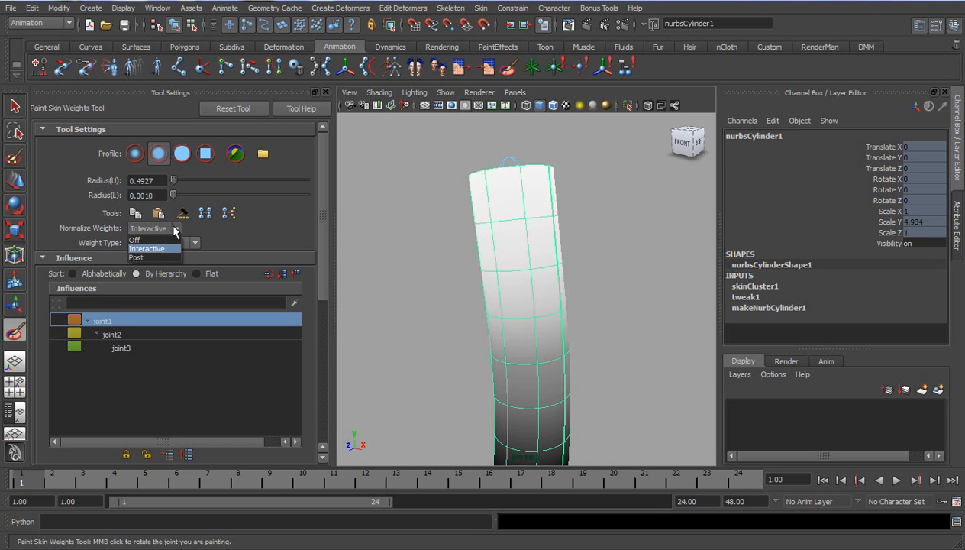
{"action": "left_click", "coordinate": [160, 250]}
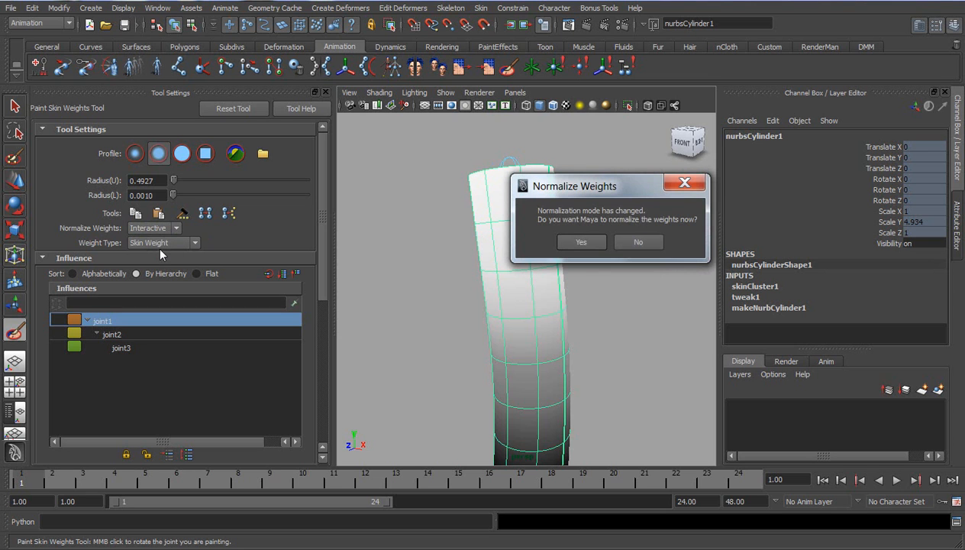
{"action": "left_click", "coordinate": [581, 241]}
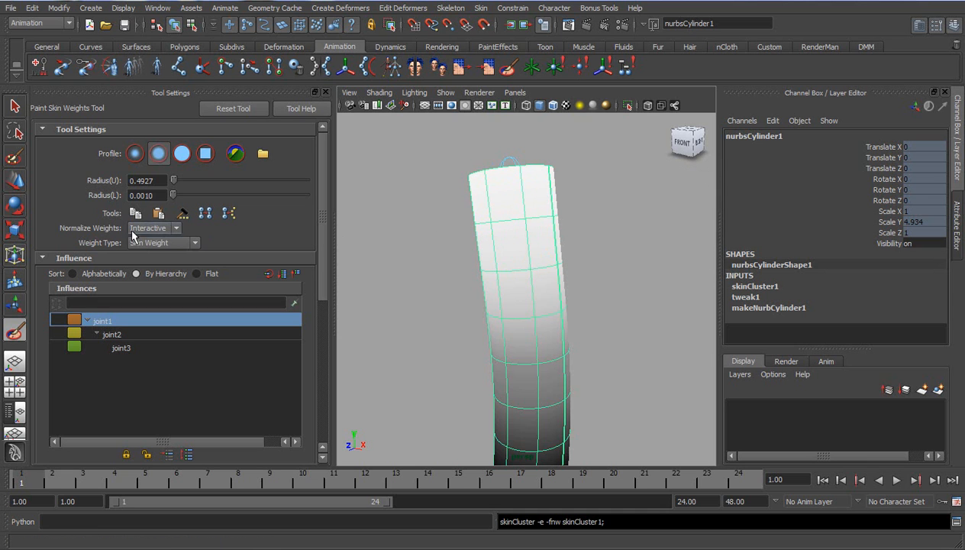
Review the weight type options, keeping Skin Weight, and bring the paint operation, opacity and value settings into view.
{"action": "left_click", "coordinate": [194, 244]}
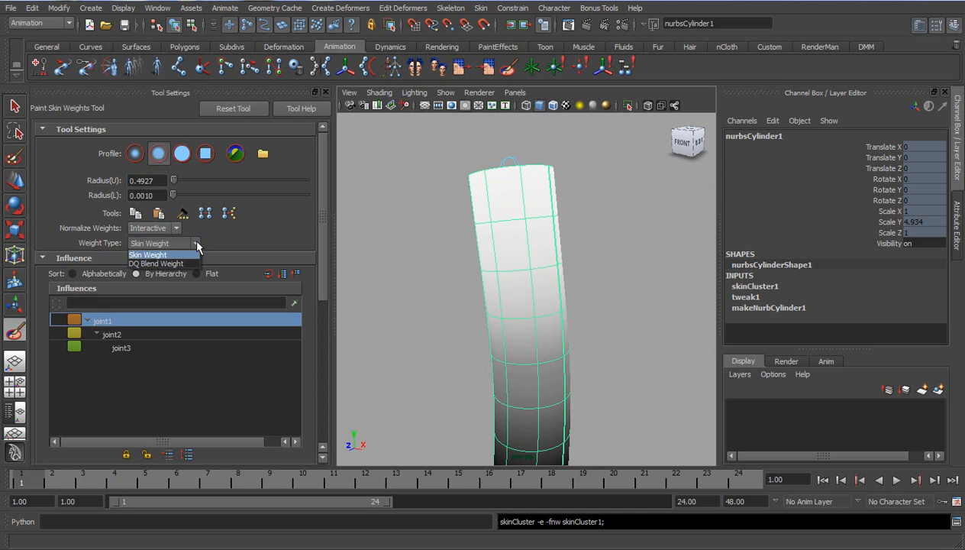
{"action": "left_click", "coordinate": [195, 242]}
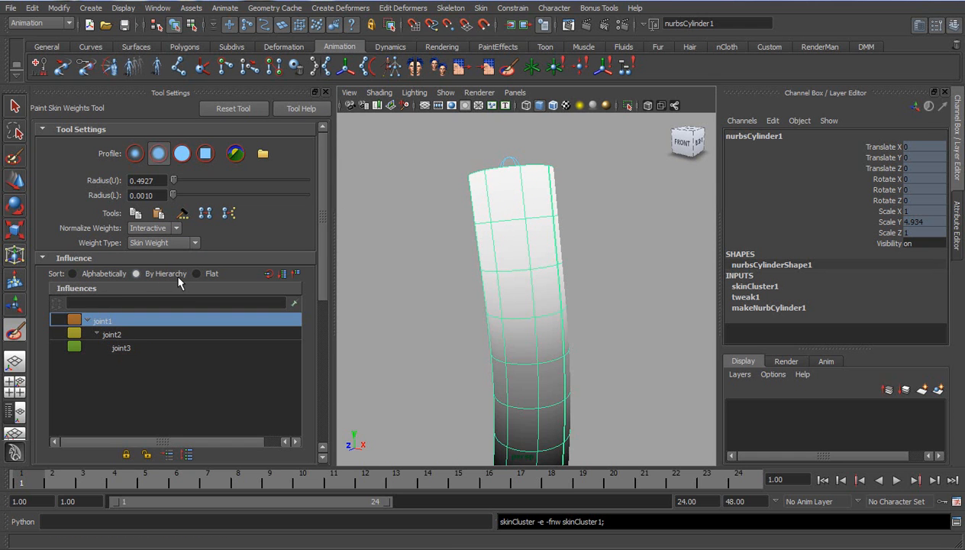
{"action": "left_click_drag", "start_coordinate": [319, 237], "coordinate": [317, 355]}
{"action": "left_click_drag", "start_coordinate": [323, 313], "coordinate": [322, 333]}
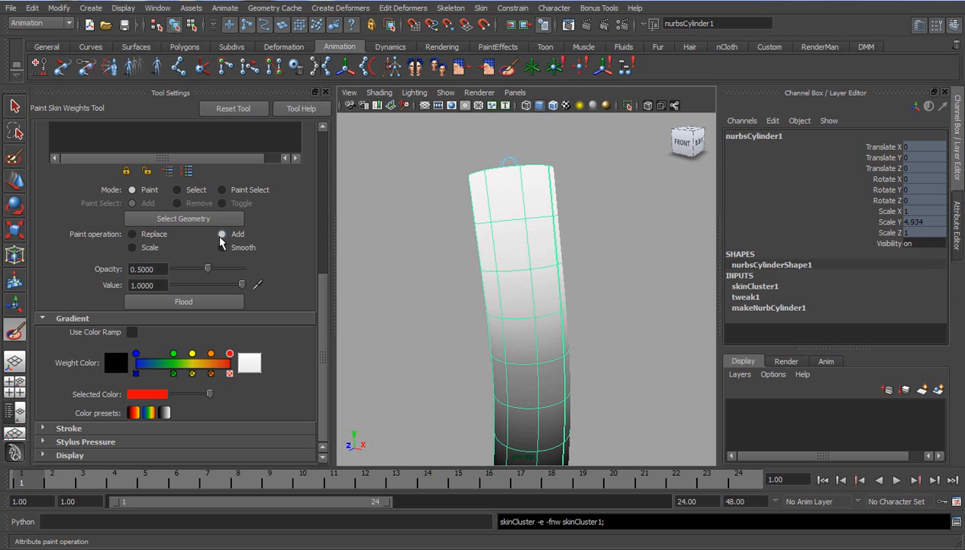
Rotate joint1 to about 1, -2.7 and 2.7 degrees from within the Paint Skin Weights Tool.
{"action": "middle_click_drag", "start_coordinate": [578, 337], "coordinate": [570, 287]}
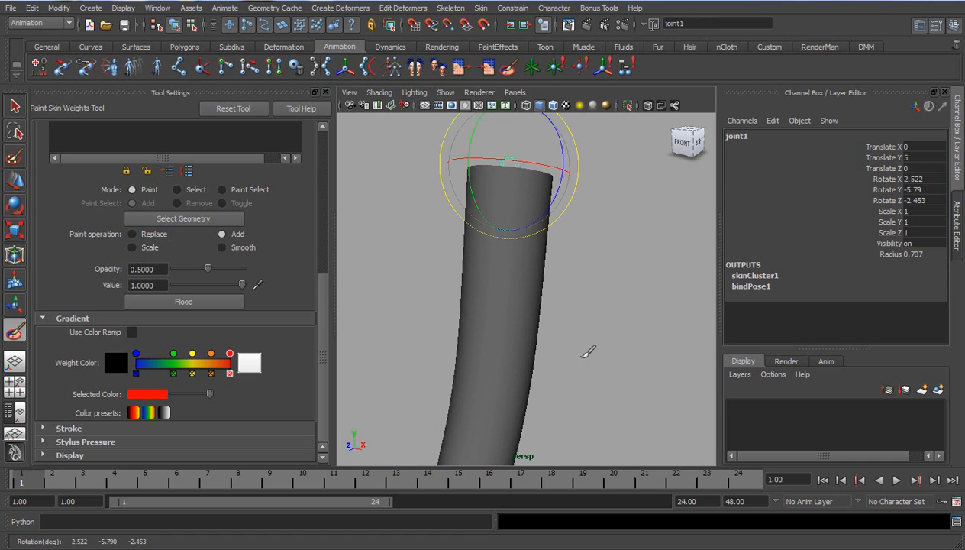
{"action": "middle_click_drag", "start_coordinate": [584, 359], "coordinate": [586, 350]}
{"action": "right_click_drag", "start_coordinate": [573, 351], "coordinate": [513, 333], "text": "alt"}
{"action": "left_click_drag", "start_coordinate": [513, 333], "coordinate": [535, 327], "text": "alt"}
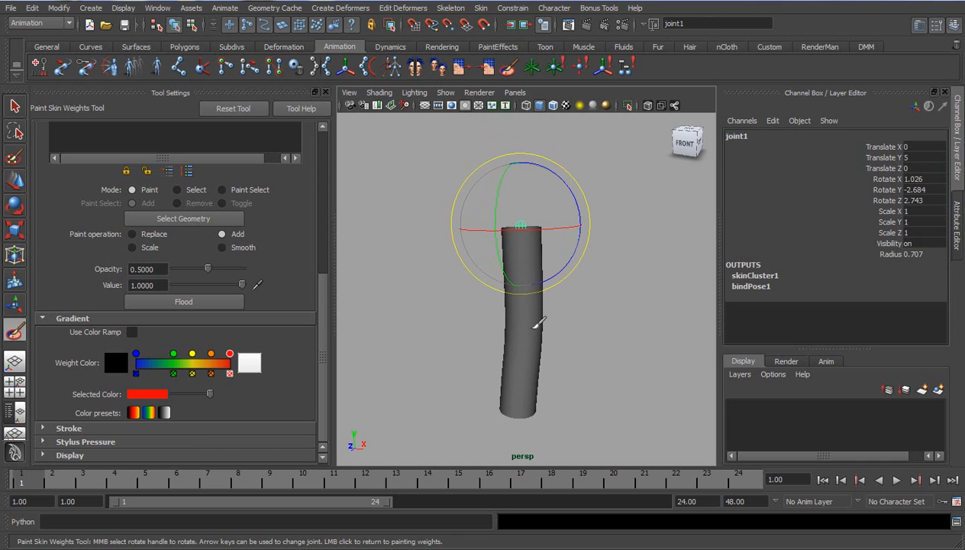
Reselect the cylinder, return to the Paint Skin Weights Tool, and review its influence list and paint operations.
{"action": "left_click", "coordinate": [538, 325]}
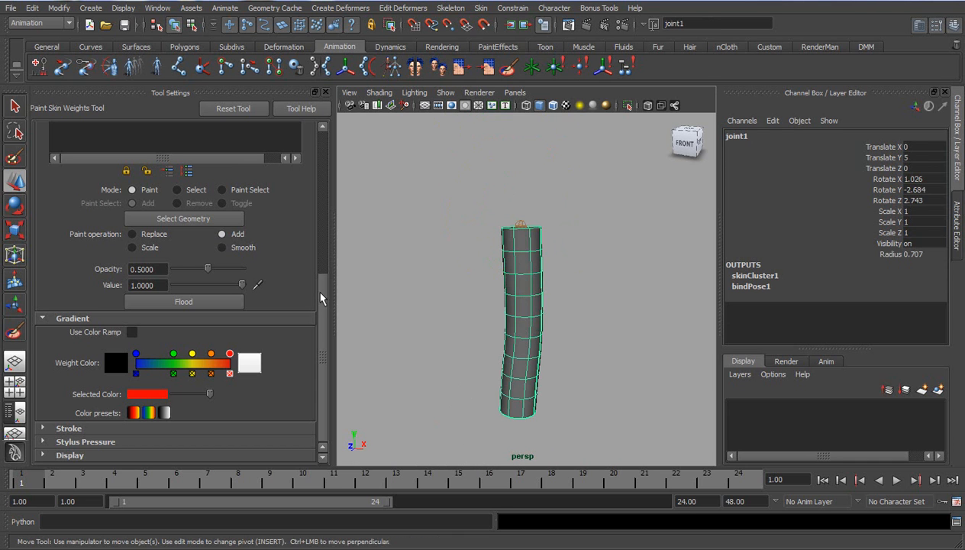
{"action": "key", "text": "w"}
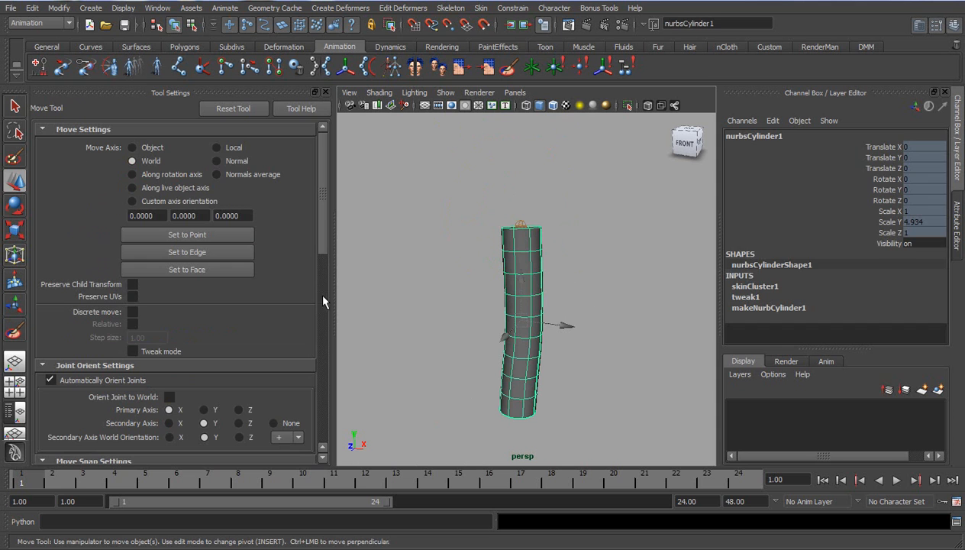
{"action": "left_click", "coordinate": [14, 331]}
{"action": "left_click_drag", "start_coordinate": [325, 281], "coordinate": [332, 145]}
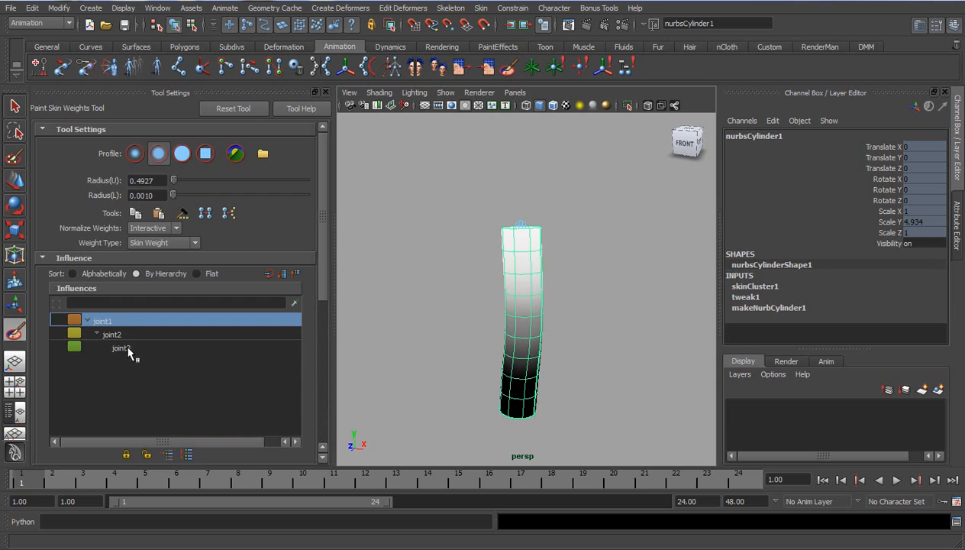
{"action": "left_click_drag", "start_coordinate": [323, 254], "coordinate": [323, 409]}
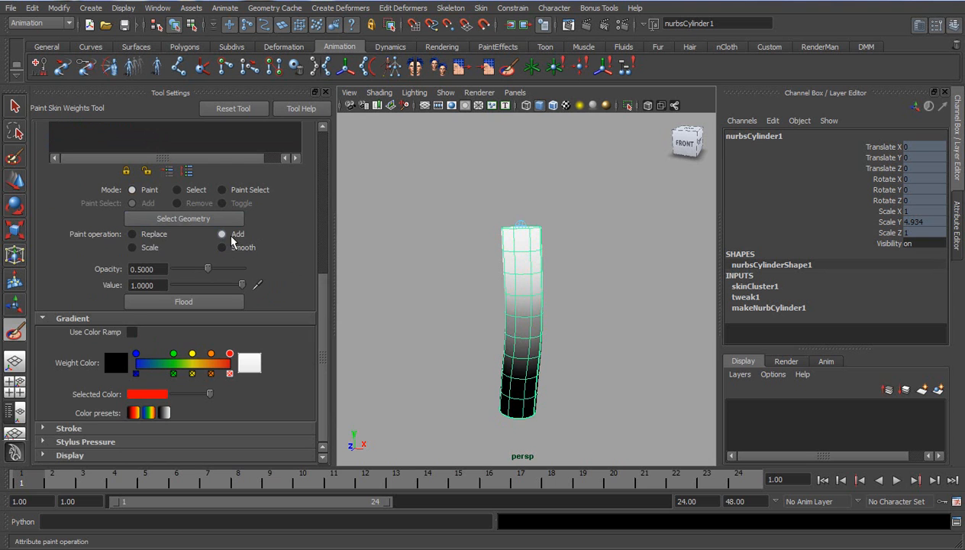
{"action": "left_click_drag", "start_coordinate": [325, 313], "coordinate": [329, 227]}
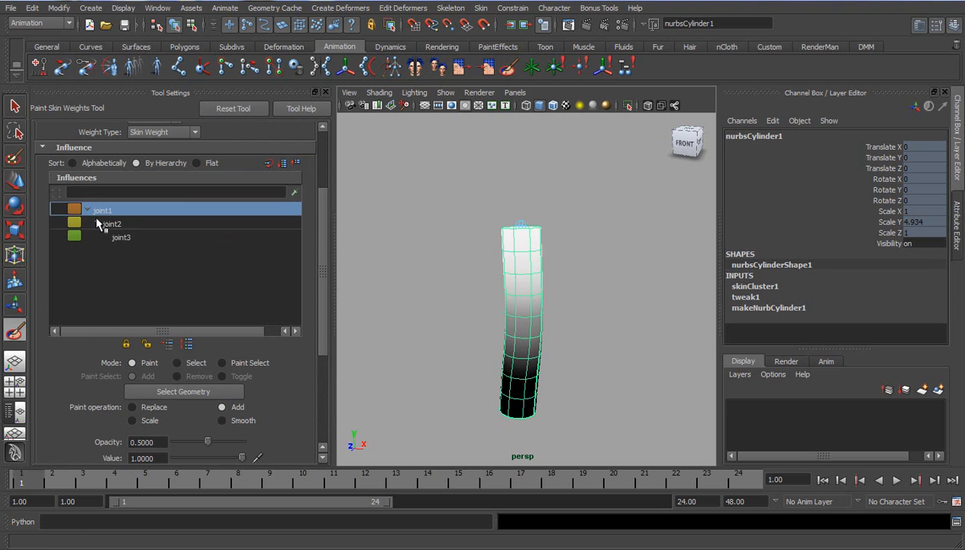
Examine how joint1's influence fades from the cylinder's upper rim down to its lower end.
{"action": "left_click_drag", "start_coordinate": [548, 344], "coordinate": [540, 327], "text": "alt"}
{"action": "middle_click_drag", "start_coordinate": [496, 371], "coordinate": [491, 343], "text": "alt"}
{"action": "right_click_drag", "start_coordinate": [491, 343], "coordinate": [535, 353], "text": "alt"}
{"action": "left_click_drag", "start_coordinate": [535, 352], "coordinate": [539, 362], "text": "alt"}
{"action": "right_click_drag", "start_coordinate": [539, 362], "coordinate": [581, 326], "text": "alt"}
{"action": "middle_click_drag", "start_coordinate": [581, 327], "coordinate": [584, 374], "text": "alt"}
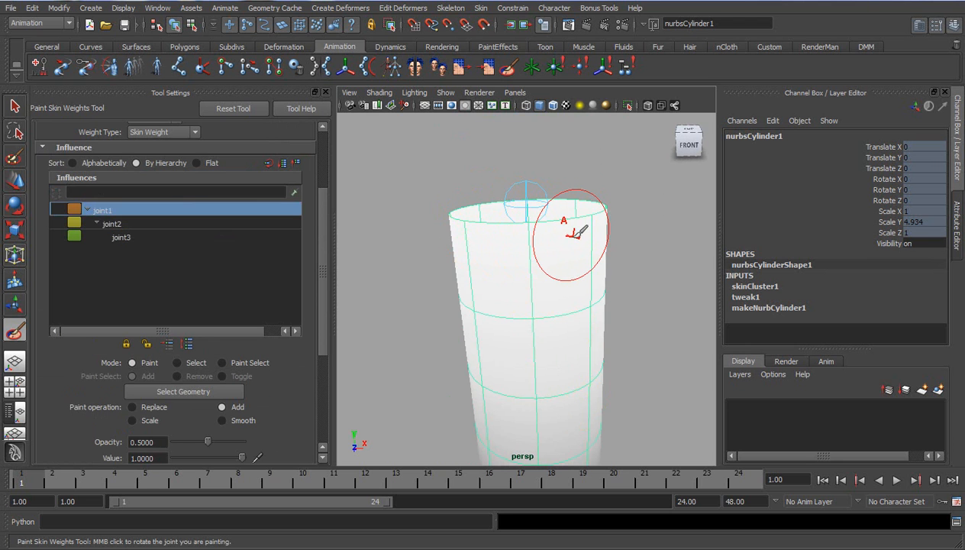
{"action": "middle_click_drag", "start_coordinate": [597, 336], "coordinate": [578, 164], "text": "alt"}
{"action": "middle_click_drag", "start_coordinate": [578, 373], "coordinate": [575, 223], "text": "alt"}
{"action": "mouse_move", "coordinate": [616, 360]}
{"action": "right_mouse_down", "text": "alt"}
{"action": "mouse_move", "coordinate": [560, 329]}
{"action": "mouse_move", "coordinate": [527, 345]}
{"action": "right_mouse_up", "text": "alt"}
{"action": "middle_click_drag", "start_coordinate": [519, 330], "coordinate": [538, 174]}
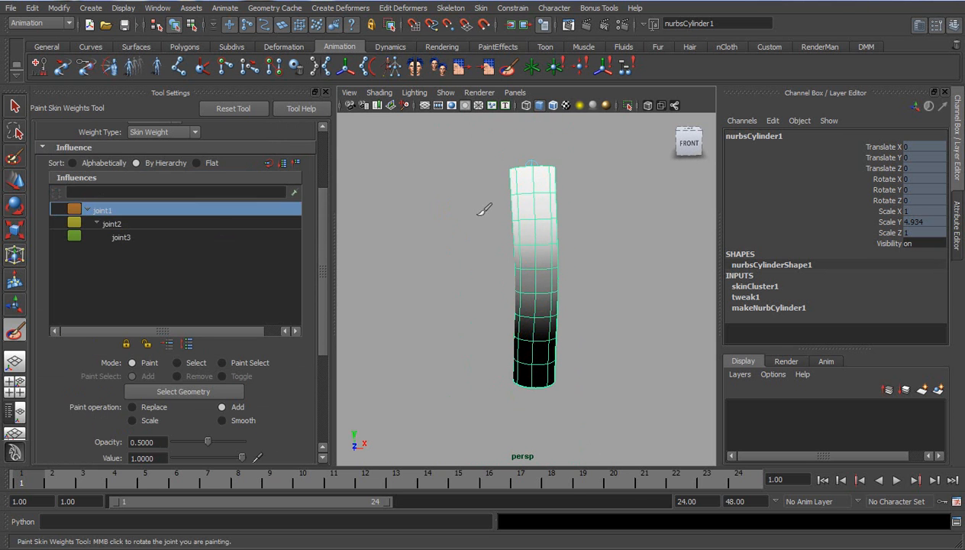
{"action": "right_click_drag", "start_coordinate": [496, 220], "coordinate": [600, 319], "text": "alt"}
Set the skin weight brush opacity to 1, with the Add operation active for joint1.
{"action": "left_click_drag", "start_coordinate": [322, 282], "coordinate": [325, 322]}
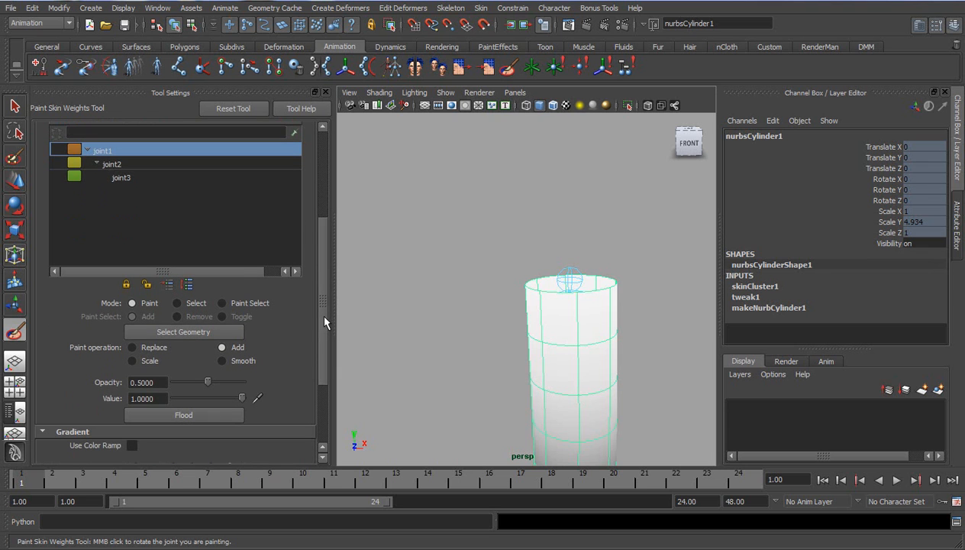
{"action": "double_click", "coordinate": [141, 382]}
{"action": "left_click", "coordinate": [160, 382]}
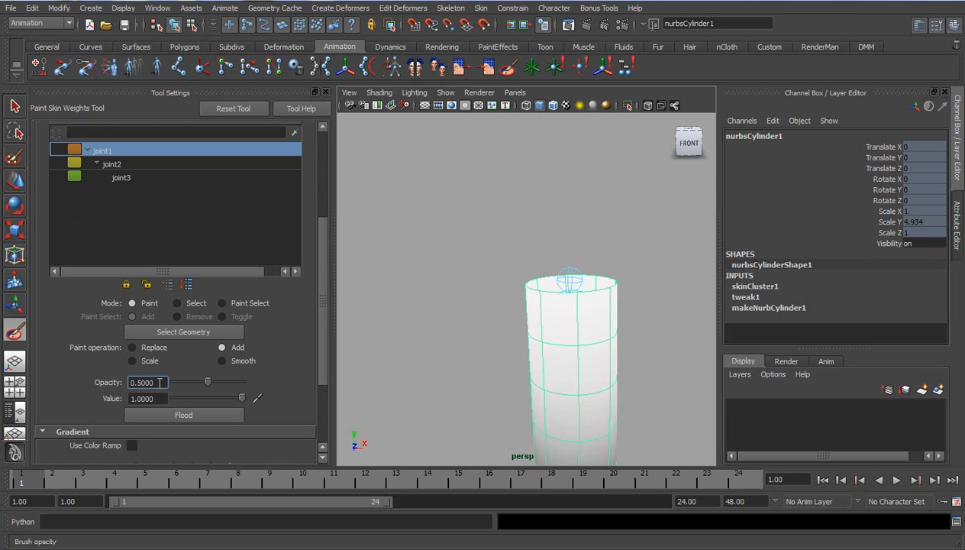
{"action": "left_click_drag", "start_coordinate": [208, 381], "coordinate": [215, 382]}
Paint joint1's weight at full opacity all the way around the cylinder's upper end.
{"action": "middle_click_drag", "start_coordinate": [623, 319], "coordinate": [596, 319], "text": "alt"}
{"action": "right_click_drag", "start_coordinate": [596, 320], "coordinate": [620, 316], "text": "alt"}
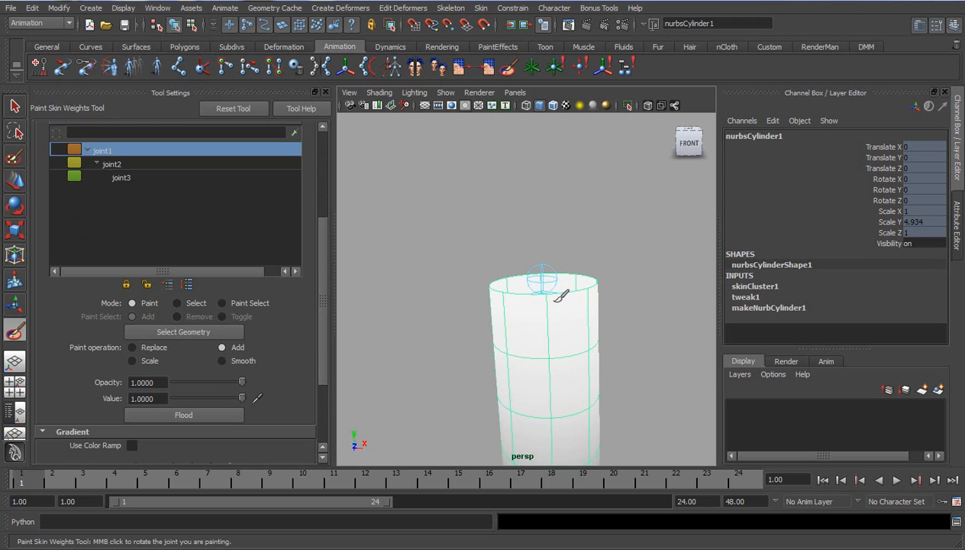
{"action": "right_click_drag", "start_coordinate": [462, 325], "coordinate": [565, 333], "text": "alt"}
{"action": "left_click_drag", "start_coordinate": [564, 334], "coordinate": [478, 334], "text": "alt"}
{"action": "middle_click_drag", "start_coordinate": [478, 334], "coordinate": [511, 339], "text": "alt"}
{"action": "right_click_drag", "start_coordinate": [511, 339], "coordinate": [467, 342], "text": "alt"}
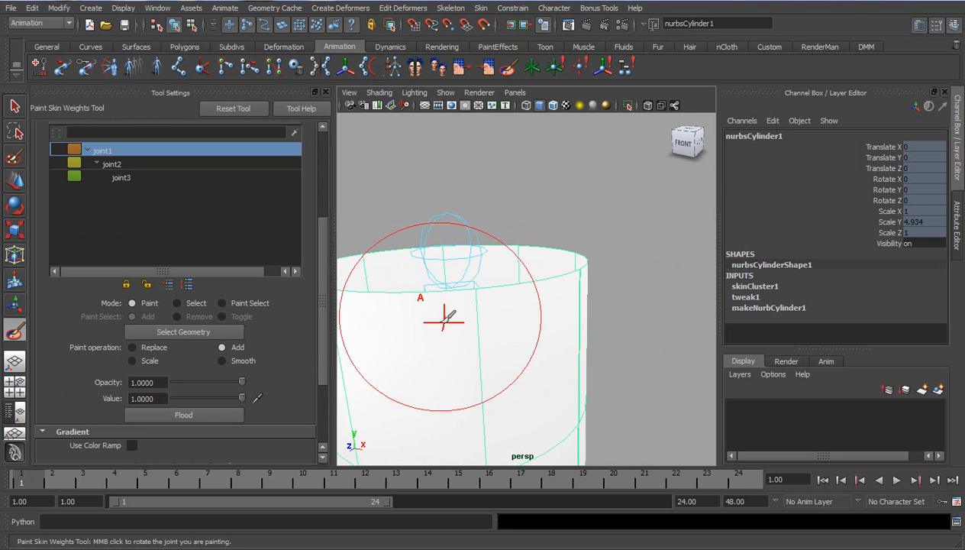
{"action": "mouse_move", "coordinate": [526, 313]}
{"action": "left_mouse_down", "text": "alt"}
{"action": "mouse_move", "coordinate": [577, 323]}
{"action": "mouse_move", "coordinate": [454, 313]}
{"action": "mouse_move", "coordinate": [545, 328]}
{"action": "mouse_move", "coordinate": [481, 301]}
{"action": "mouse_move", "coordinate": [592, 344]}
{"action": "mouse_move", "coordinate": [499, 341]}
{"action": "mouse_move", "coordinate": [552, 344]}
{"action": "mouse_move", "coordinate": [497, 304]}
{"action": "mouse_move", "coordinate": [590, 319]}
{"action": "mouse_move", "coordinate": [498, 324]}
{"action": "left_mouse_up", "text": "alt"}
{"action": "mouse_move", "coordinate": [586, 326]}
{"action": "left_mouse_down", "text": "alt"}
{"action": "mouse_move", "coordinate": [567, 333]}
{"action": "mouse_move", "coordinate": [496, 315]}
{"action": "left_mouse_up", "text": "alt"}
{"action": "left_click_drag", "start_coordinate": [573, 308], "coordinate": [481, 307], "text": "alt"}
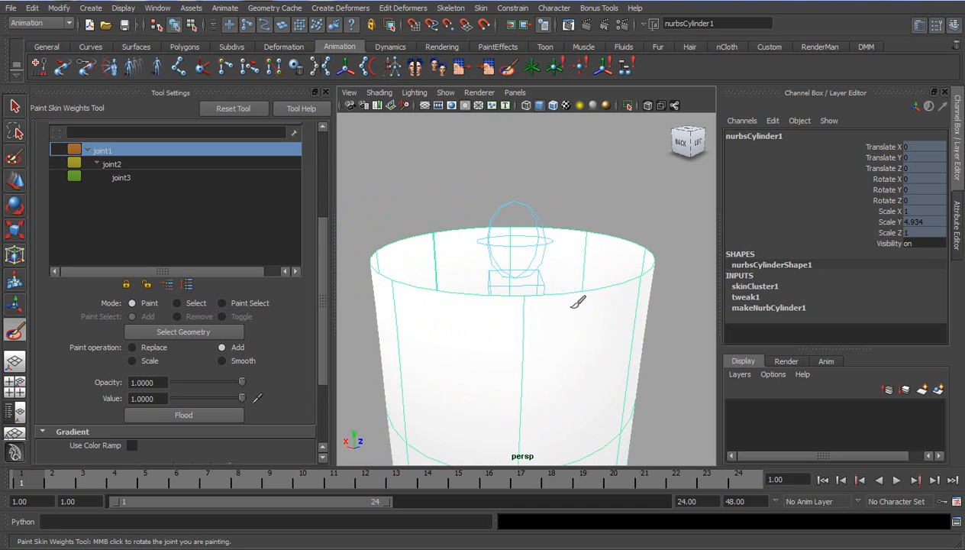
{"action": "left_click_drag", "start_coordinate": [573, 304], "coordinate": [548, 340], "text": "alt"}
{"action": "left_click_drag", "start_coordinate": [605, 297], "coordinate": [524, 328], "text": "alt"}
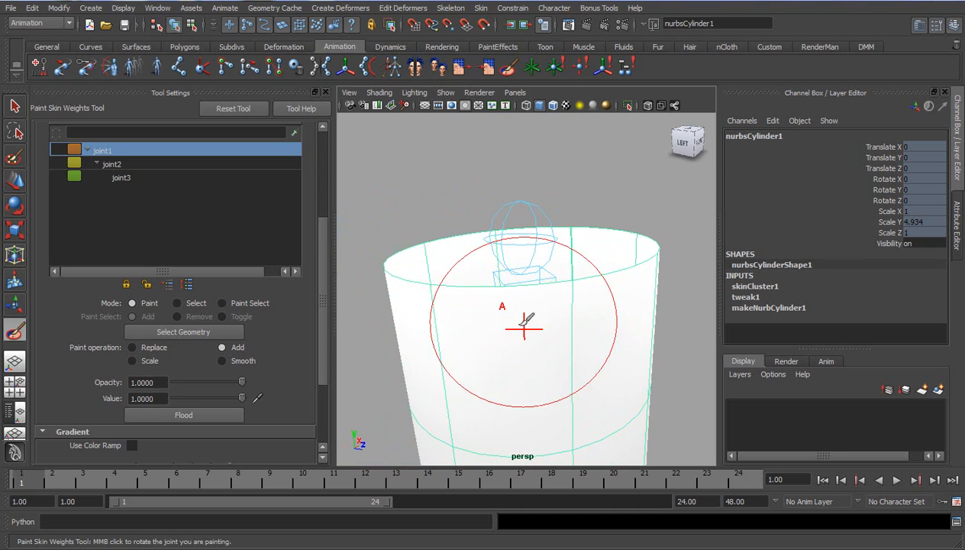
{"action": "left_click_drag", "start_coordinate": [619, 283], "coordinate": [516, 276], "text": "alt"}
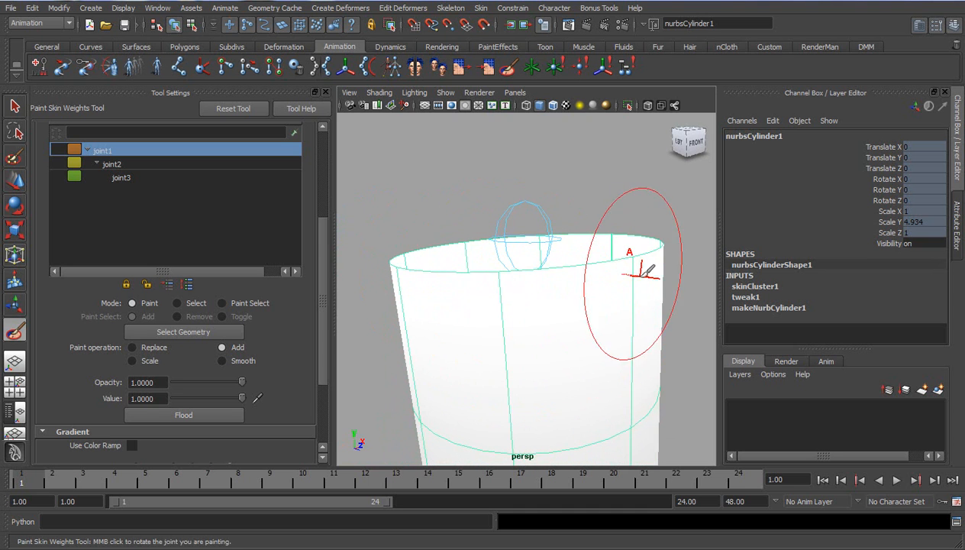
Leave weight painting, select joint2, and display the joints through the cylinder's surface with X-Ray Joints.
{"action": "right_click_drag", "start_coordinate": [586, 308], "coordinate": [547, 281], "text": "alt"}
{"action": "middle_click_drag", "start_coordinate": [548, 281], "coordinate": [546, 252], "text": "alt"}
{"action": "right_click_drag", "start_coordinate": [569, 305], "coordinate": [517, 368], "text": "alt"}
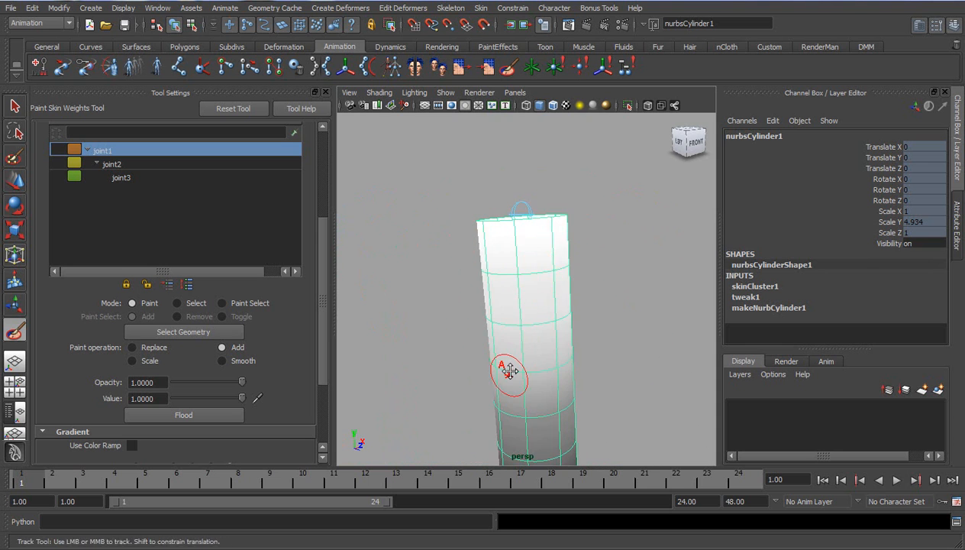
{"action": "middle_click_drag", "start_coordinate": [517, 368], "coordinate": [519, 288], "text": "alt"}
{"action": "left_click_drag", "start_coordinate": [520, 289], "coordinate": [543, 294], "text": "alt"}
{"action": "right_click_drag", "start_coordinate": [543, 295], "coordinate": [522, 327], "text": "alt"}
{"action": "key", "text": "w"}
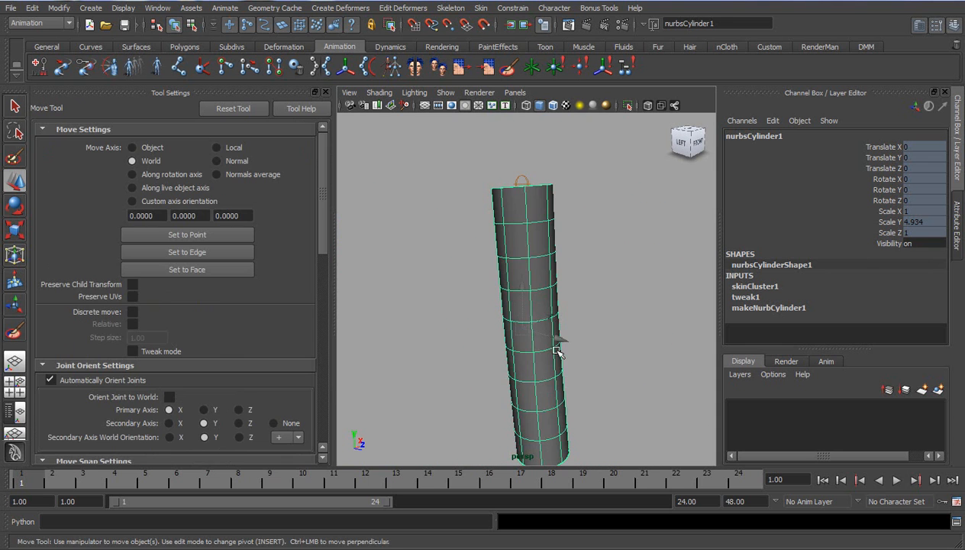
{"action": "left_click_drag", "start_coordinate": [581, 386], "coordinate": [495, 385]}
{"action": "left_click_drag", "start_coordinate": [571, 394], "coordinate": [457, 267], "text": "alt"}
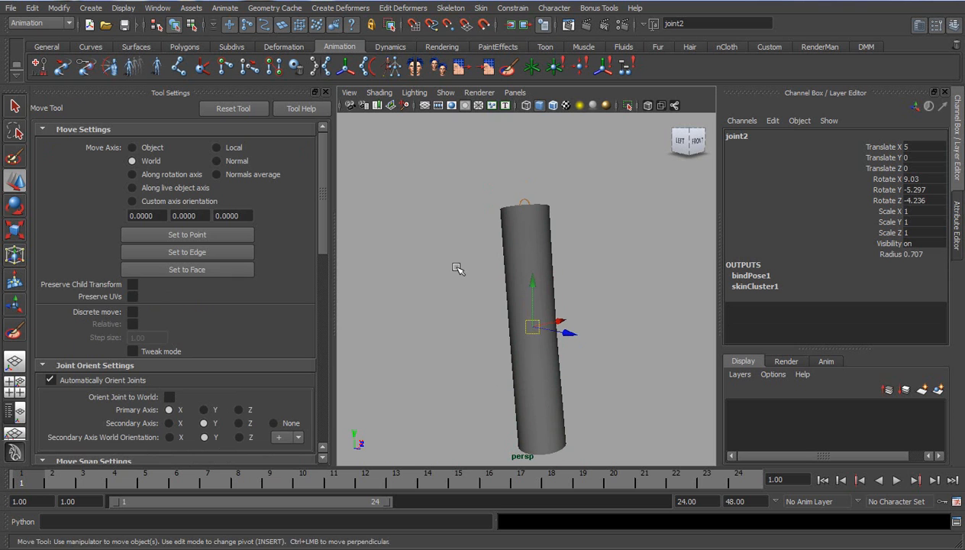
{"action": "left_click", "coordinate": [379, 92]}
{"action": "left_click", "coordinate": [398, 230]}
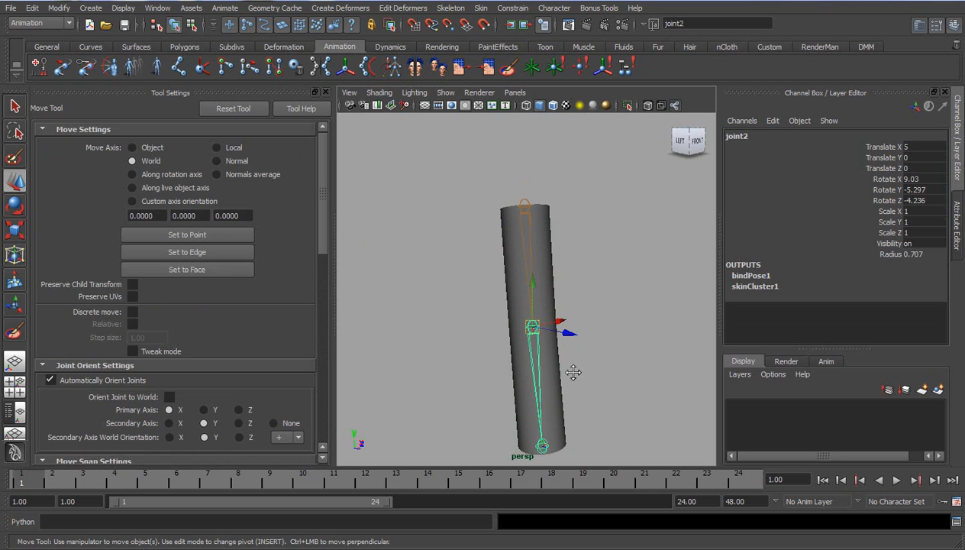
Rotate joint2 to about 9.5, 19.4 and -0.2 degrees to bend the cylinder, then select the cylinder.
{"action": "scroll", "coordinate": [575, 374], "scroll_direction": "down", "scroll_amount": 1}
{"action": "key", "text": "e"}
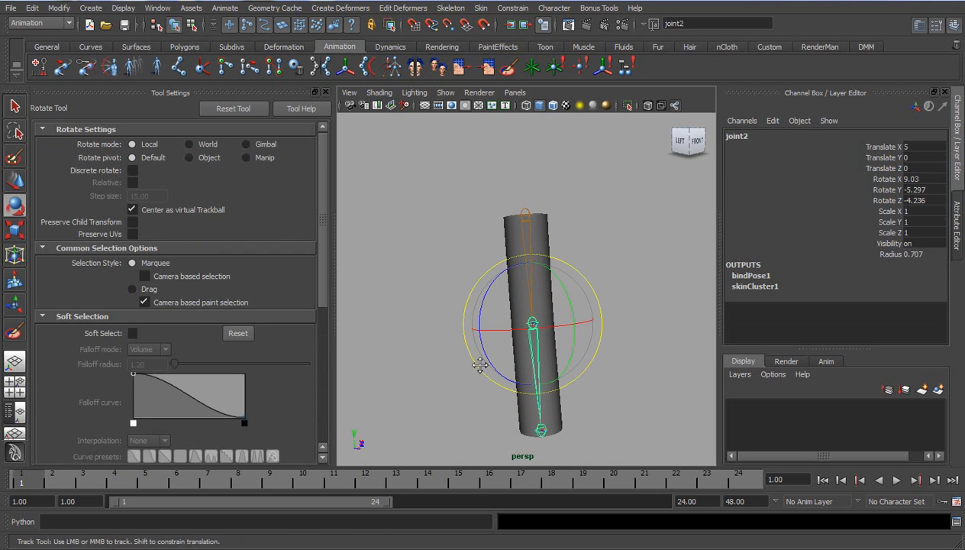
{"action": "middle_click_drag", "start_coordinate": [479, 365], "coordinate": [466, 356], "text": "alt"}
{"action": "scroll", "coordinate": [504, 362], "scroll_direction": "up", "scroll_amount": 2}
{"action": "left_click_drag", "start_coordinate": [517, 362], "coordinate": [526, 353], "text": "alt"}
{"action": "left_click_drag", "start_coordinate": [554, 315], "coordinate": [462, 187]}
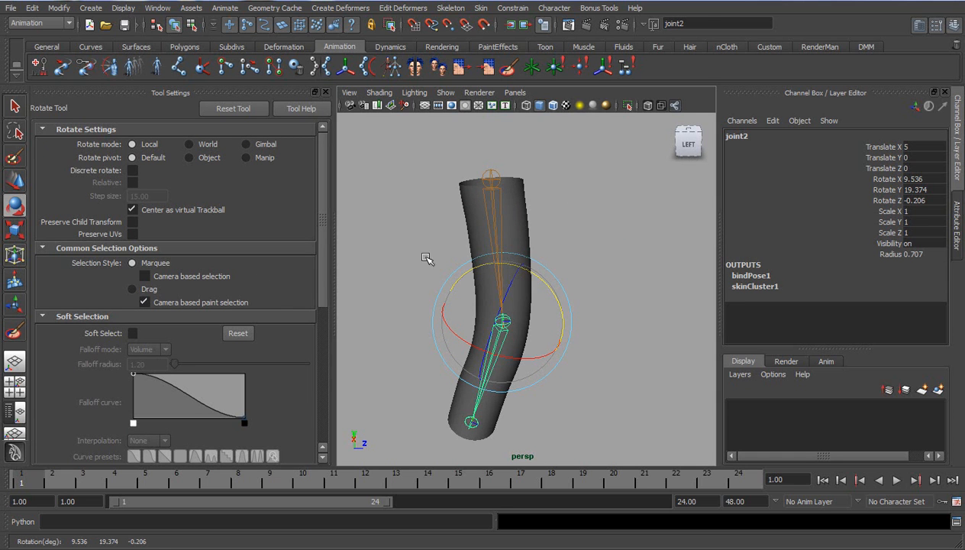
{"action": "left_click", "coordinate": [516, 237]}
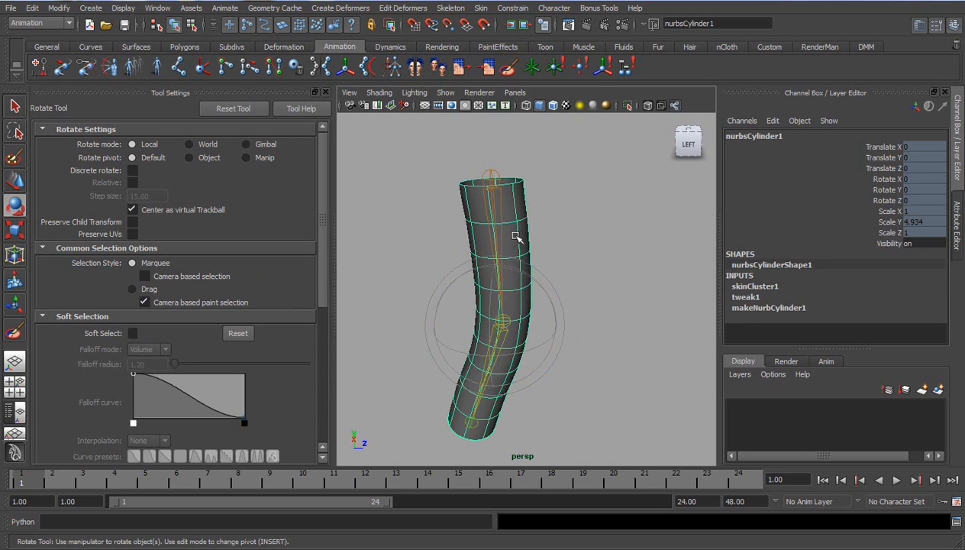
Reopen the Paint Skin Weights Tool on the cylinder and paint joint2's weight at full opacity all around the lower end.
{"action": "left_click", "coordinate": [14, 333]}
{"action": "left_click_drag", "start_coordinate": [501, 347], "coordinate": [497, 324], "text": "alt"}
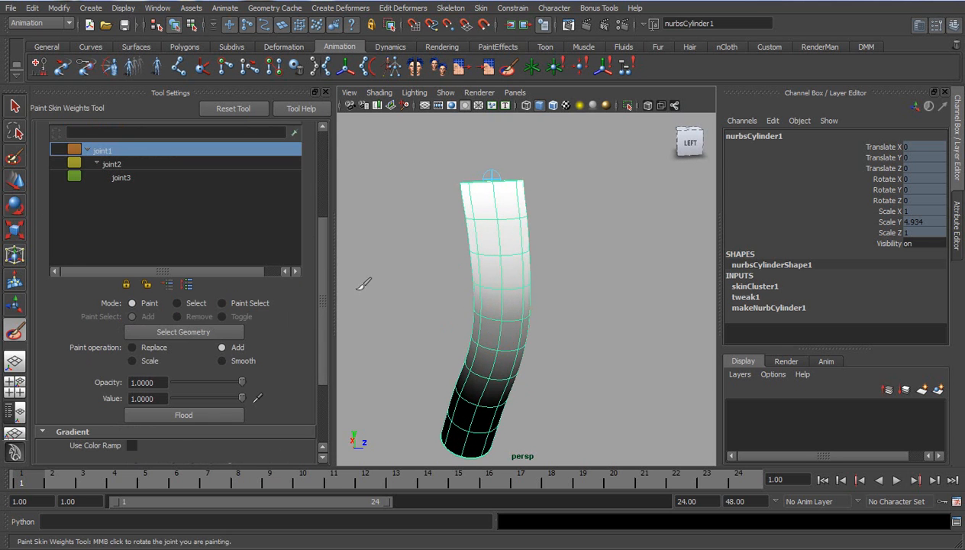
{"action": "left_click", "coordinate": [113, 165]}
{"action": "middle_click_drag", "start_coordinate": [515, 383], "coordinate": [515, 310], "text": "alt"}
{"action": "left_click_drag", "start_coordinate": [511, 324], "coordinate": [491, 309], "text": "alt"}
{"action": "middle_click_drag", "start_coordinate": [496, 344], "coordinate": [516, 358], "text": "alt"}
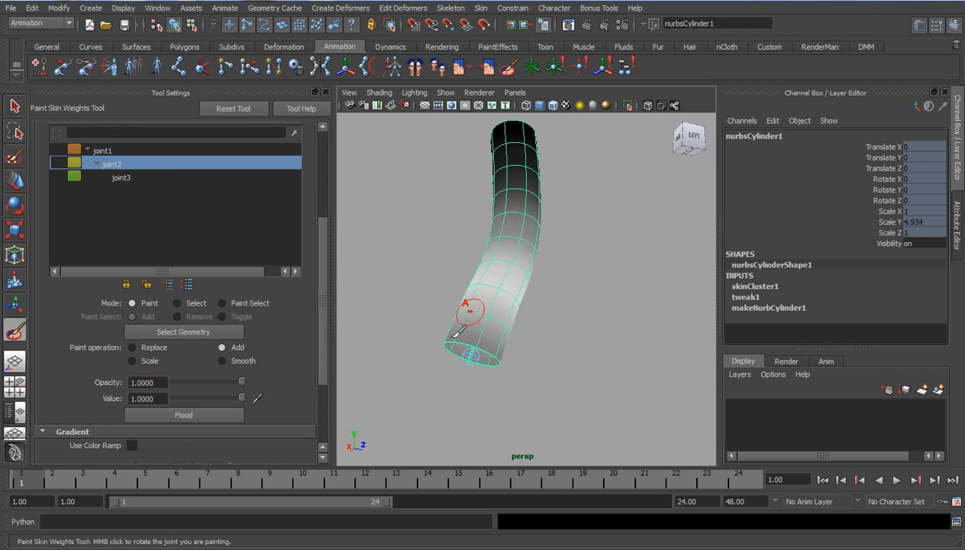
{"action": "left_click_drag", "start_coordinate": [504, 326], "coordinate": [502, 286], "text": "alt"}
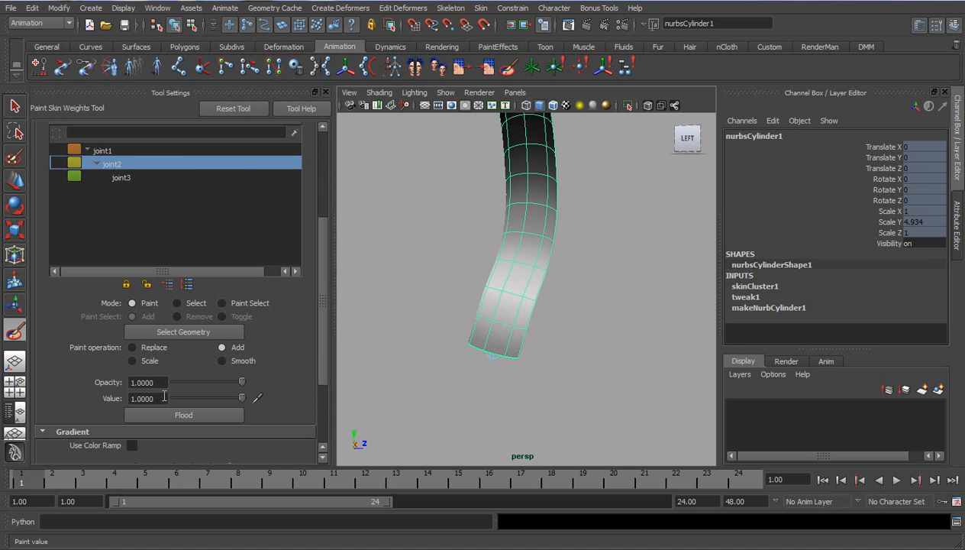
{"action": "left_click_drag", "start_coordinate": [509, 314], "coordinate": [468, 334]}
{"action": "mouse_move", "coordinate": [536, 356]}
{"action": "left_mouse_down"}
{"action": "mouse_move", "coordinate": [553, 330]}
{"action": "mouse_move", "coordinate": [550, 311]}
{"action": "left_mouse_up"}
{"action": "left_click_drag", "start_coordinate": [538, 357], "coordinate": [486, 357], "text": "alt"}
{"action": "mouse_move", "coordinate": [585, 317]}
{"action": "left_mouse_down"}
{"action": "mouse_move", "coordinate": [590, 351]}
{"action": "mouse_move", "coordinate": [511, 358]}
{"action": "left_mouse_up"}
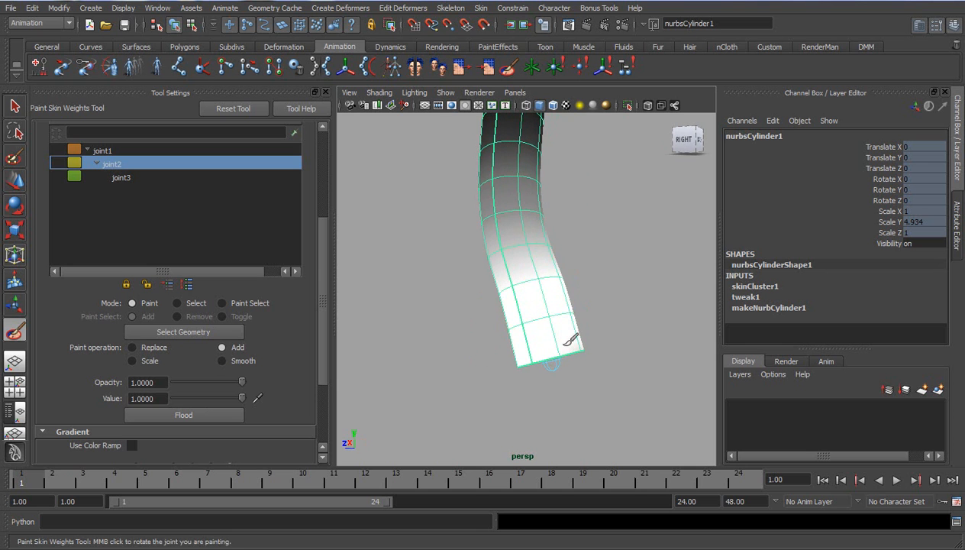
{"action": "mouse_move", "coordinate": [587, 353]}
{"action": "left_mouse_down", "text": "alt"}
{"action": "mouse_move", "coordinate": [500, 323]}
{"action": "mouse_move", "coordinate": [554, 327]}
{"action": "mouse_move", "coordinate": [535, 382]}
{"action": "mouse_move", "coordinate": [541, 374]}
{"action": "left_mouse_up", "text": "alt"}
{"action": "left_click_drag", "start_coordinate": [538, 307], "coordinate": [499, 308]}
{"action": "mouse_move", "coordinate": [473, 348]}
{"action": "left_mouse_down", "text": "alt"}
{"action": "mouse_move", "coordinate": [591, 355]}
{"action": "mouse_move", "coordinate": [605, 328]}
{"action": "mouse_move", "coordinate": [571, 356]}
{"action": "mouse_move", "coordinate": [566, 322]}
{"action": "left_mouse_up", "text": "alt"}
{"action": "middle_click_drag", "start_coordinate": [504, 341], "coordinate": [475, 339], "text": "alt"}
{"action": "right_click_drag", "start_coordinate": [475, 339], "coordinate": [560, 334], "text": "alt"}
{"action": "mouse_move", "coordinate": [536, 325]}
{"action": "left_mouse_down", "text": "alt"}
{"action": "mouse_move", "coordinate": [556, 336]}
{"action": "mouse_move", "coordinate": [574, 305]}
{"action": "left_mouse_up", "text": "alt"}
Display joint1's influence and examine its weight distribution all the way around the cylinder.
{"action": "left_click", "coordinate": [101, 149]}
{"action": "left_click_drag", "start_coordinate": [574, 270], "coordinate": [468, 303], "text": "alt"}
{"action": "left_click_drag", "start_coordinate": [602, 307], "coordinate": [468, 306], "text": "alt"}
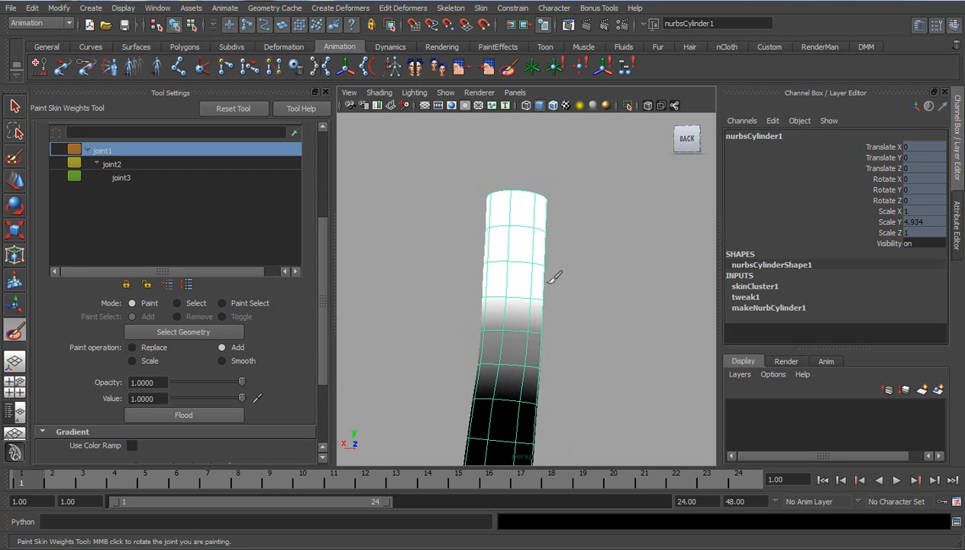
{"action": "left_click_drag", "start_coordinate": [514, 272], "coordinate": [489, 270], "text": "alt"}
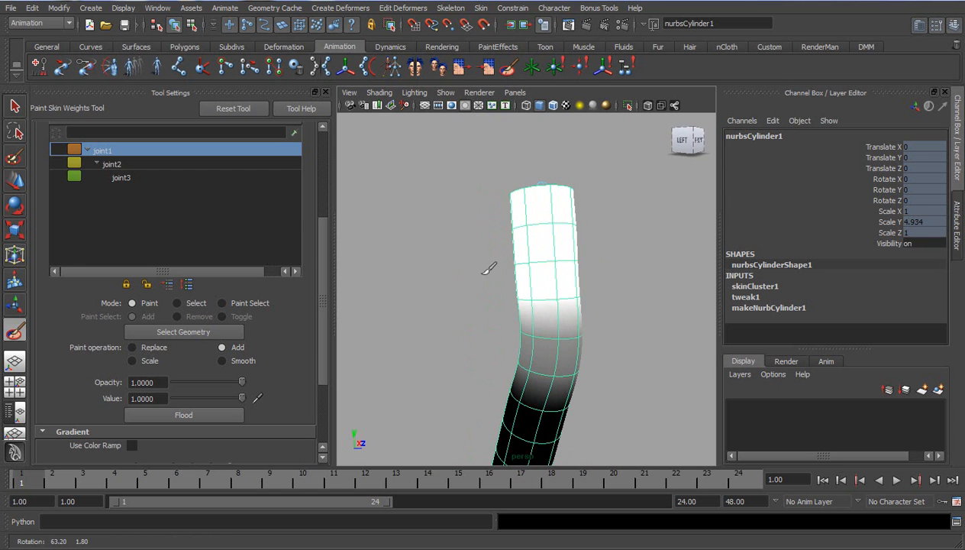
{"action": "left_click_drag", "start_coordinate": [555, 278], "coordinate": [485, 268], "text": "alt"}
{"action": "left_click_drag", "start_coordinate": [604, 273], "coordinate": [530, 229], "text": "alt"}
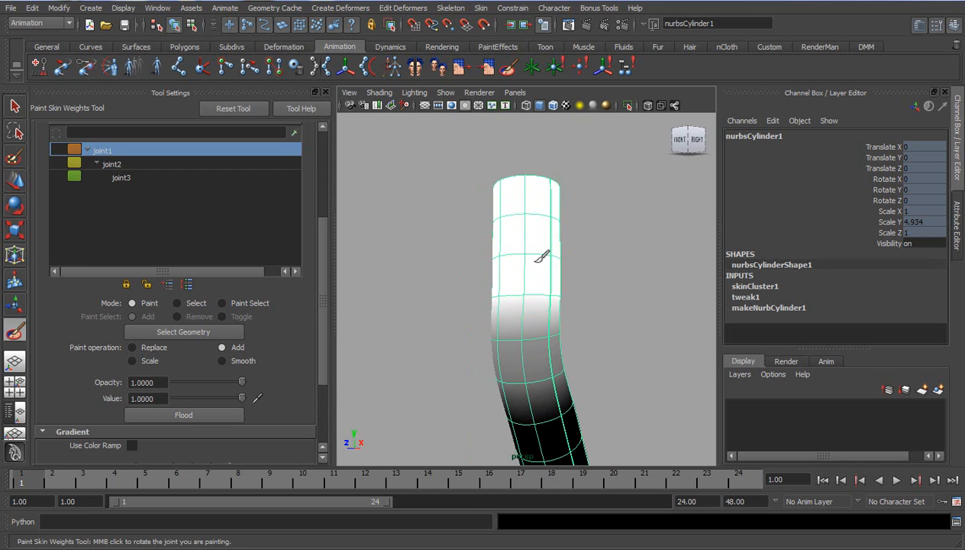
{"action": "left_click_drag", "start_coordinate": [570, 282], "coordinate": [521, 272], "text": "alt"}
{"action": "left_click_drag", "start_coordinate": [567, 334], "coordinate": [513, 306], "text": "alt"}
{"action": "right_click_drag", "start_coordinate": [512, 306], "coordinate": [485, 315], "text": "alt"}
{"action": "left_click_drag", "start_coordinate": [484, 314], "coordinate": [487, 314], "text": "alt"}
Paint joint1's weight at full value around the band just above the cylinder's bend.
{"action": "left_click_drag", "start_coordinate": [530, 288], "coordinate": [516, 288]}
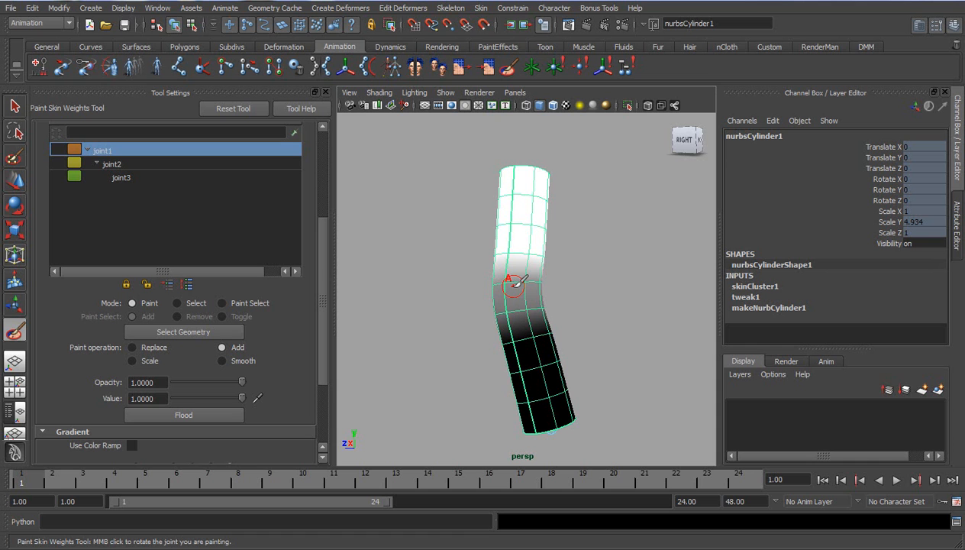
{"action": "mouse_move", "coordinate": [461, 308]}
{"action": "left_mouse_down", "text": "alt"}
{"action": "mouse_move", "coordinate": [508, 314]}
{"action": "mouse_move", "coordinate": [461, 316]}
{"action": "left_mouse_up", "text": "alt"}
{"action": "right_click_drag", "start_coordinate": [461, 315], "coordinate": [571, 303], "text": "alt"}
{"action": "left_click_drag", "start_coordinate": [577, 297], "coordinate": [543, 301], "text": "alt"}
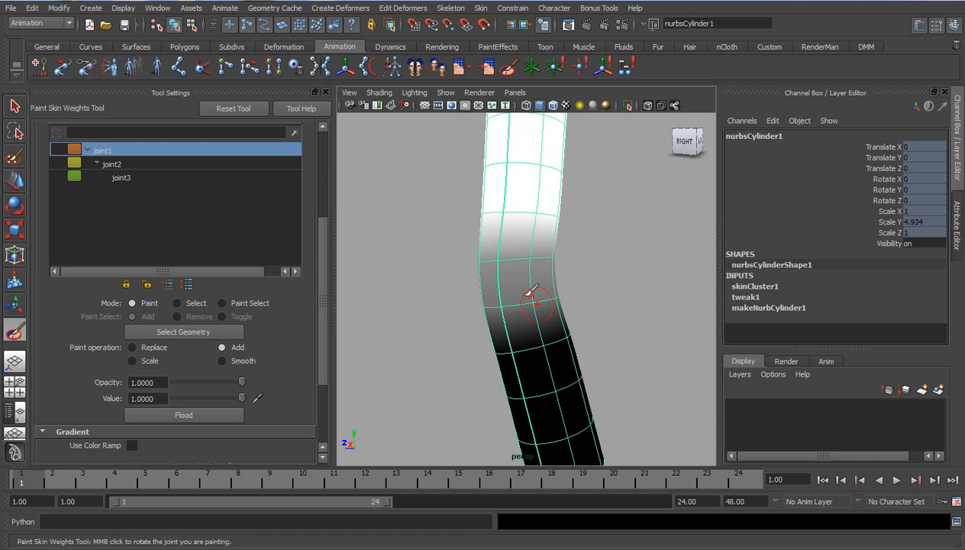
{"action": "left_click_drag", "start_coordinate": [485, 256], "coordinate": [571, 267]}
{"action": "mouse_move", "coordinate": [582, 281]}
{"action": "left_mouse_down", "text": "alt"}
{"action": "mouse_move", "coordinate": [488, 294]}
{"action": "mouse_move", "coordinate": [463, 284]}
{"action": "left_mouse_up", "text": "alt"}
{"action": "mouse_move", "coordinate": [490, 251]}
{"action": "left_mouse_down"}
{"action": "mouse_move", "coordinate": [578, 277]}
{"action": "mouse_move", "coordinate": [448, 283]}
{"action": "left_mouse_up"}
{"action": "left_click_drag", "start_coordinate": [510, 264], "coordinate": [585, 259]}
{"action": "mouse_move", "coordinate": [591, 316]}
{"action": "left_mouse_down", "text": "alt"}
{"action": "mouse_move", "coordinate": [530, 320]}
{"action": "mouse_move", "coordinate": [595, 338]}
{"action": "left_mouse_up", "text": "alt"}
Switch to joint2's influence and paint its weight at full value around the band just below the cylinder's bend.
{"action": "left_click", "coordinate": [115, 164]}
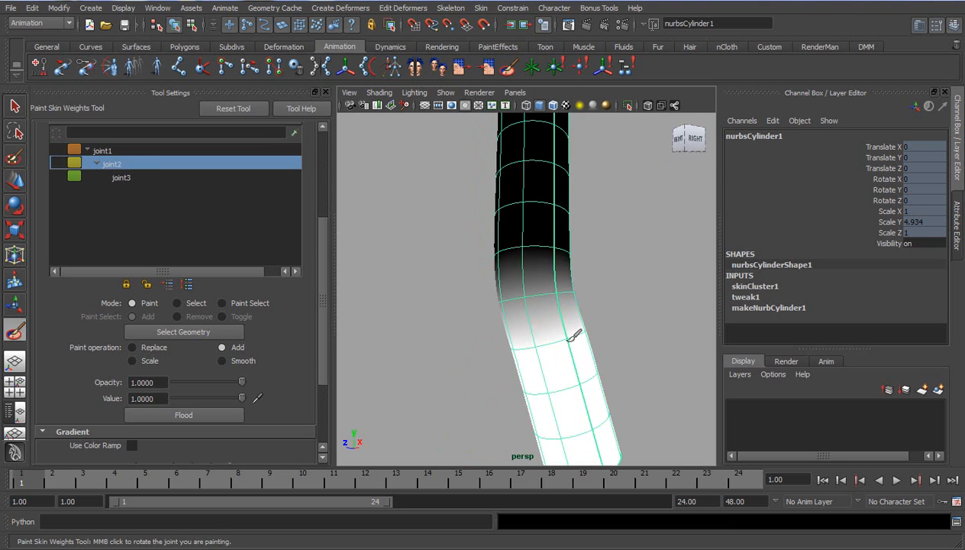
{"action": "left_click_drag", "start_coordinate": [494, 295], "coordinate": [588, 290]}
{"action": "left_click_drag", "start_coordinate": [630, 320], "coordinate": [462, 333], "text": "alt"}
{"action": "left_click_drag", "start_coordinate": [535, 296], "coordinate": [564, 307]}
{"action": "mouse_move", "coordinate": [591, 323]}
{"action": "left_mouse_down", "text": "alt"}
{"action": "mouse_move", "coordinate": [520, 345]}
{"action": "mouse_move", "coordinate": [481, 294]}
{"action": "left_mouse_up", "text": "alt"}
{"action": "left_click_drag", "start_coordinate": [574, 307], "coordinate": [524, 359], "text": "alt"}
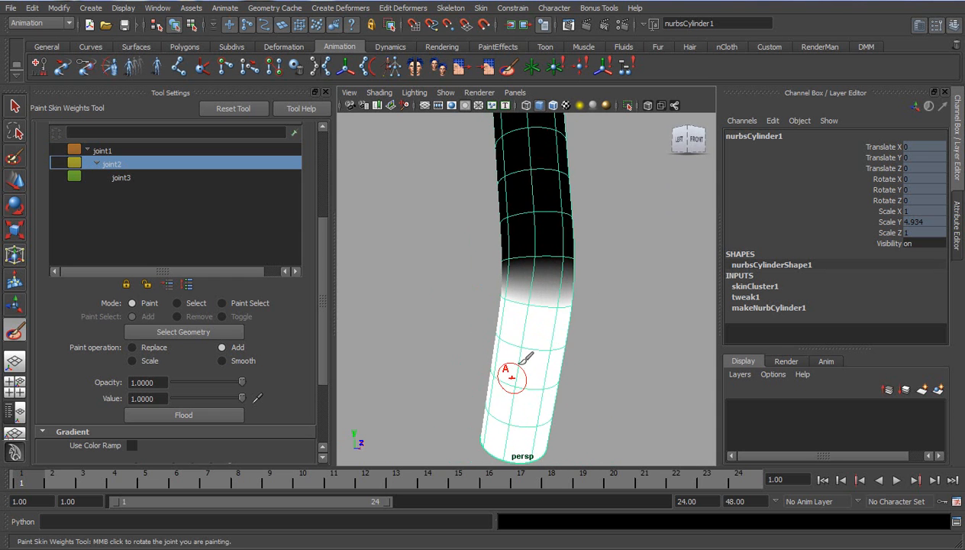
{"action": "left_click_drag", "start_coordinate": [649, 374], "coordinate": [599, 390], "text": "alt"}
{"action": "scroll", "coordinate": [598, 390], "scroll_direction": "down", "scroll_amount": 4}
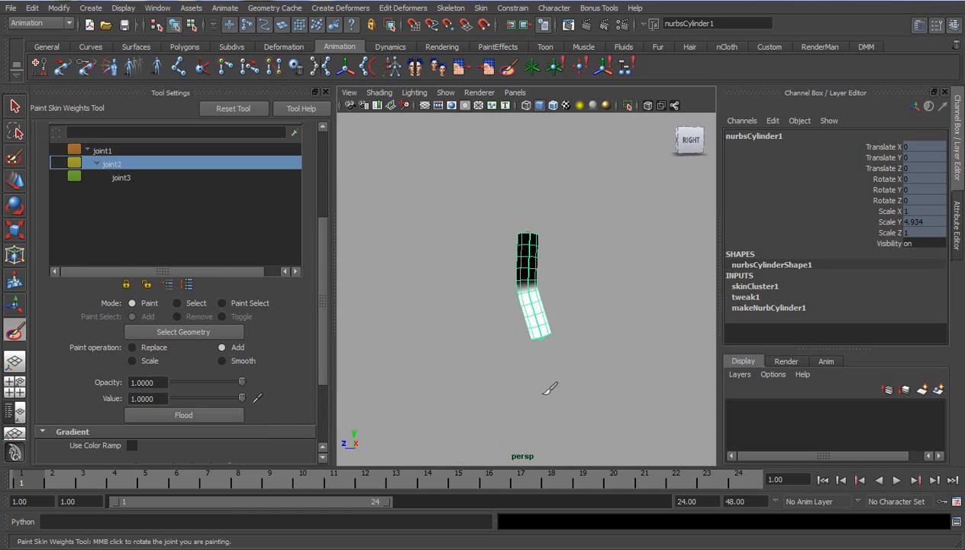
Leave weight painting, select joint2 for rotation, and show the joints through the surface with X-Ray Joints.
{"action": "key", "text": "w"}
{"action": "left_click", "coordinate": [495, 323]}
{"action": "scroll", "coordinate": [542, 334], "scroll_direction": "up", "scroll_amount": 5}
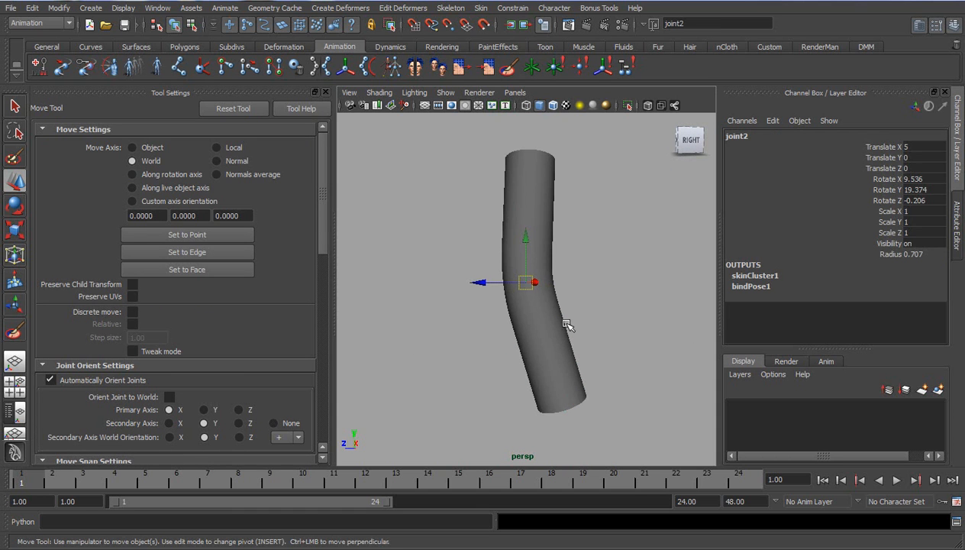
{"action": "key", "text": "e"}
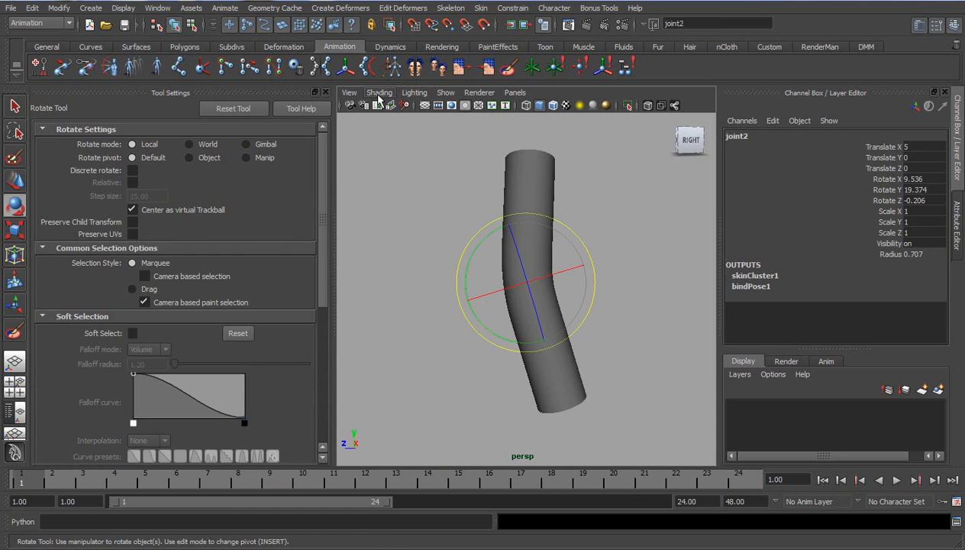
{"action": "left_click", "coordinate": [379, 93]}
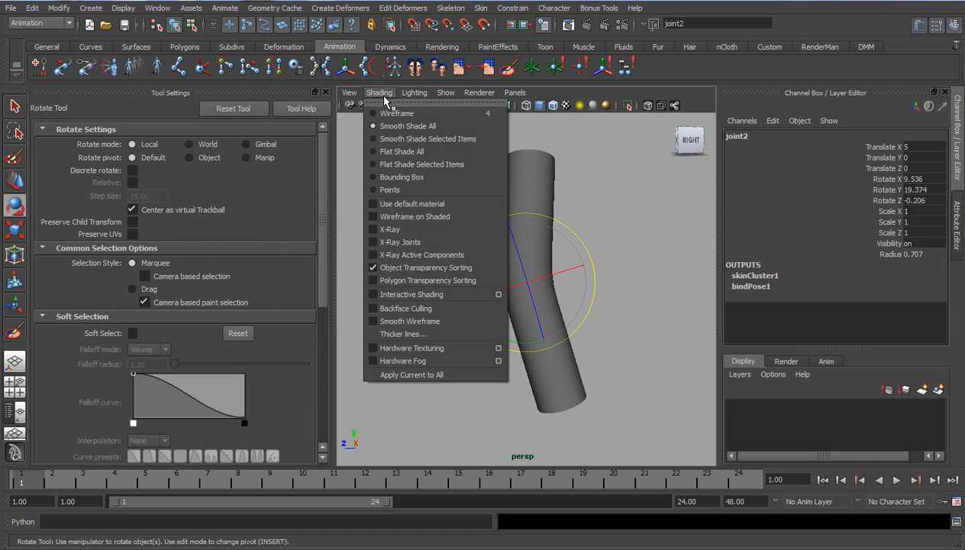
{"action": "left_click", "coordinate": [407, 242]}
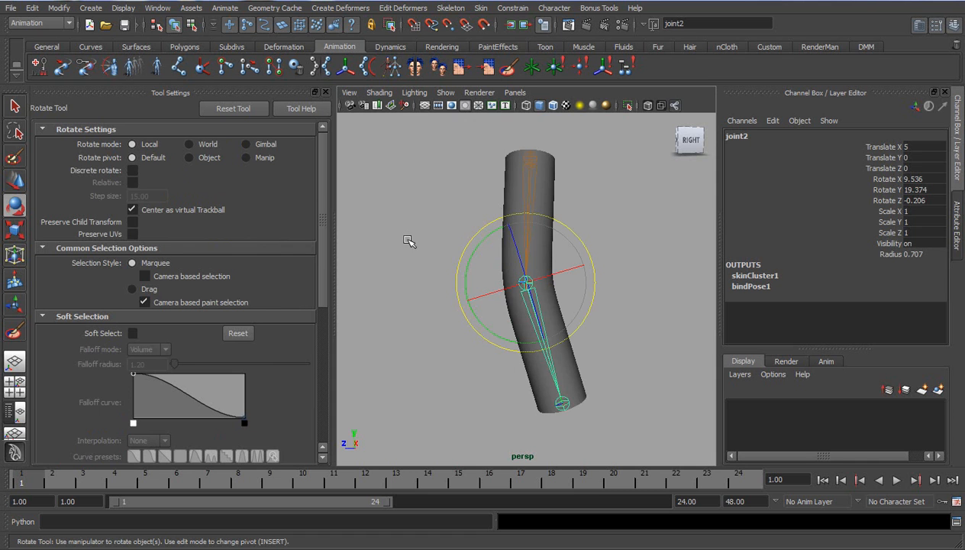
Rotate joint2 to about 122.2, 79.4 and 119.3 degrees and examine the cylinder's deformation at the sharp bend.
{"action": "left_click_drag", "start_coordinate": [576, 254], "coordinate": [506, 219]}
{"action": "right_click_drag", "start_coordinate": [506, 220], "coordinate": [620, 324], "text": "alt"}
{"action": "left_click_drag", "start_coordinate": [620, 324], "coordinate": [548, 340], "text": "alt"}
{"action": "left_click", "coordinate": [632, 262]}
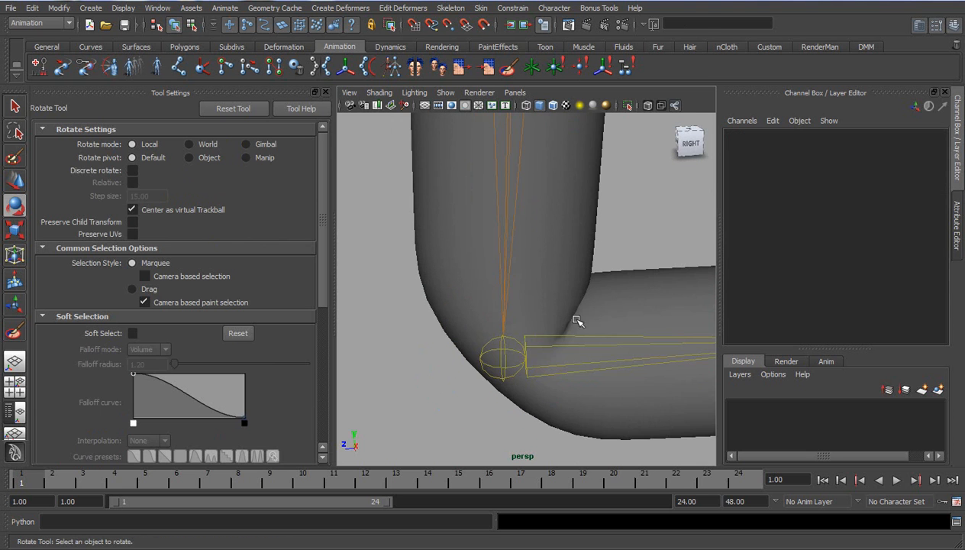
{"action": "left_click", "coordinate": [621, 310]}
{"action": "left_click_drag", "start_coordinate": [652, 352], "coordinate": [519, 358], "text": "alt"}
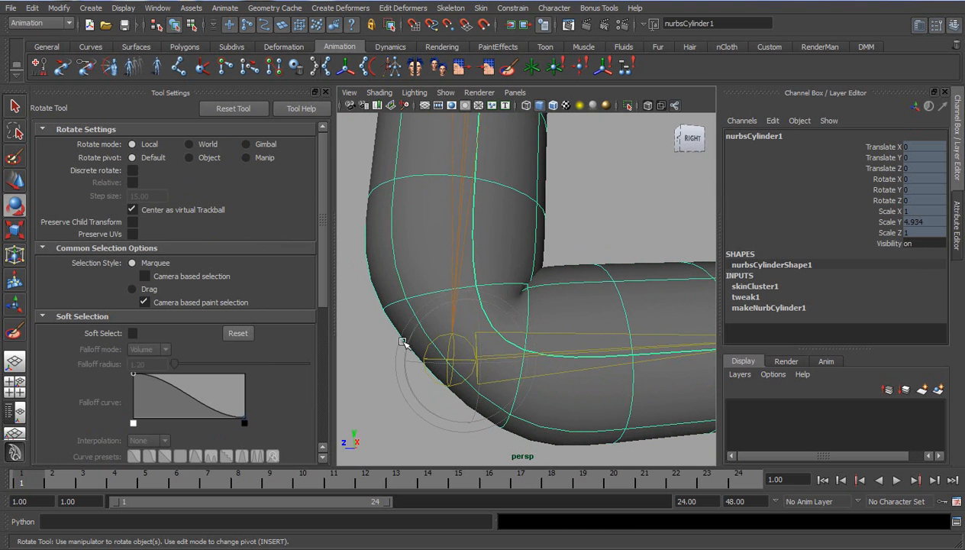
{"action": "right_click_drag", "start_coordinate": [558, 416], "coordinate": [510, 375], "text": "alt"}
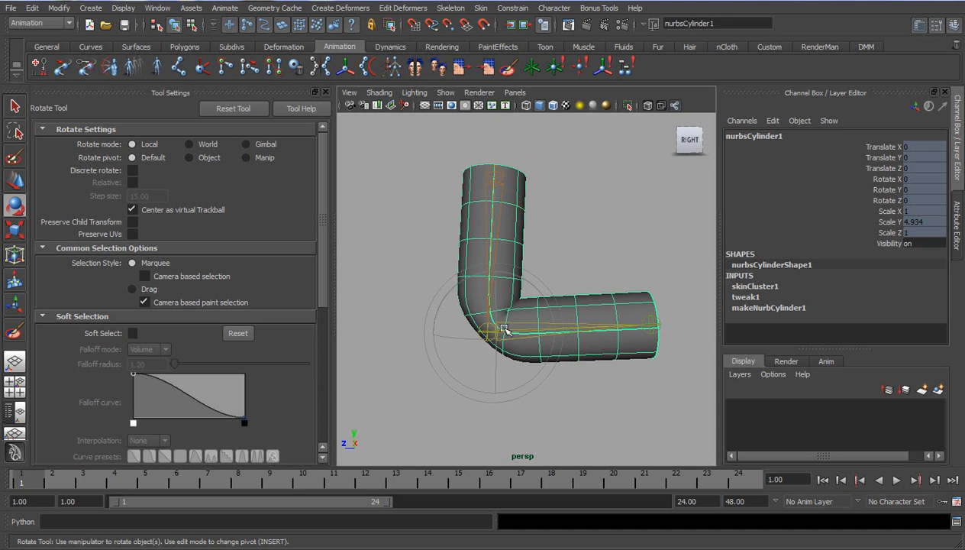
Rotate joint2 back to a slight bend of about 9.3, 14.8 and -1.0 degrees, then select the cylinder.
{"action": "left_click_drag", "start_coordinate": [578, 372], "coordinate": [578, 374]}
{"action": "right_click_drag", "start_coordinate": [516, 368], "coordinate": [535, 349], "text": "alt"}
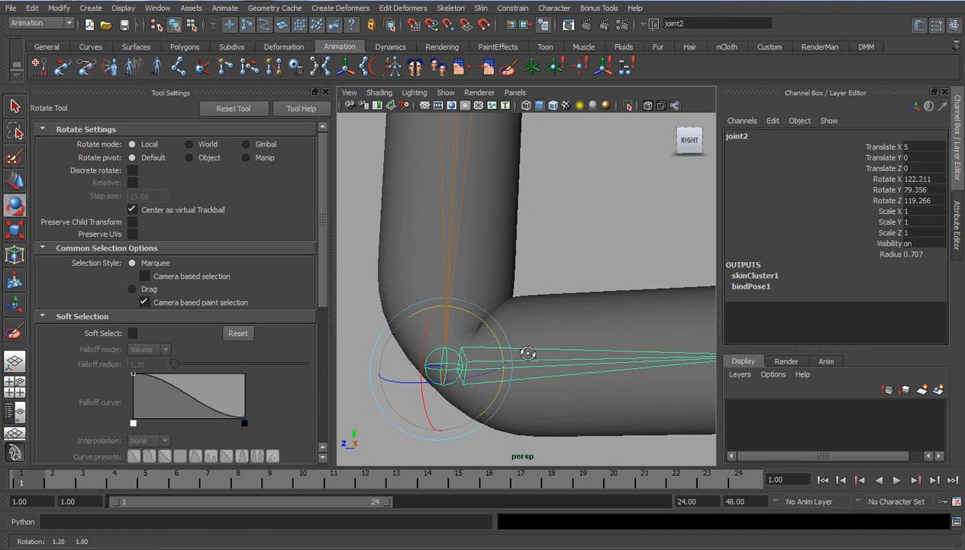
{"action": "mouse_move", "coordinate": [493, 334]}
{"action": "left_mouse_down"}
{"action": "mouse_move", "coordinate": [494, 368]}
{"action": "mouse_move", "coordinate": [491, 336]}
{"action": "left_mouse_up"}
{"action": "left_click_drag", "start_coordinate": [526, 388], "coordinate": [502, 362], "text": "alt"}
{"action": "left_click", "coordinate": [454, 287]}
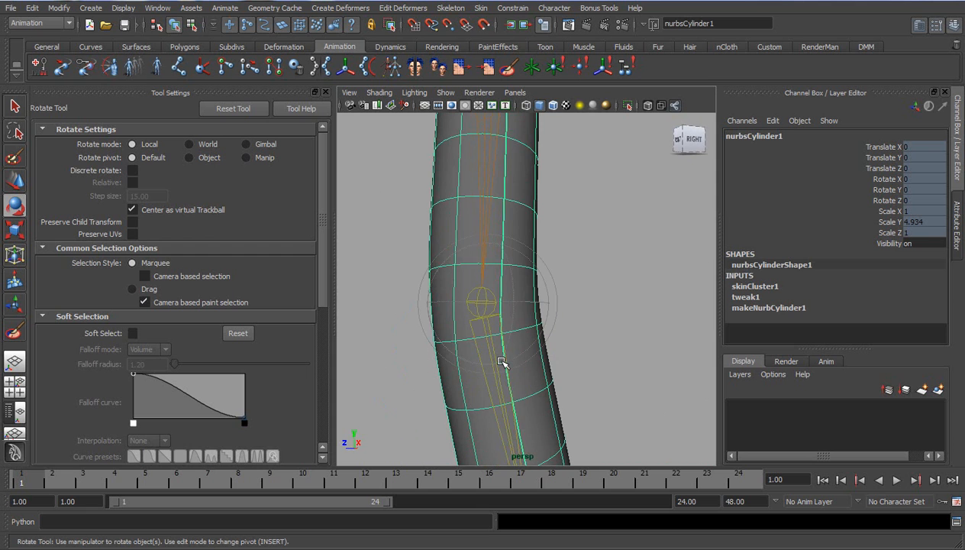
Return to skin weight painting with joint1 as the influence and add its weight on the outer side of the bend.
{"action": "left_click", "coordinate": [15, 331]}
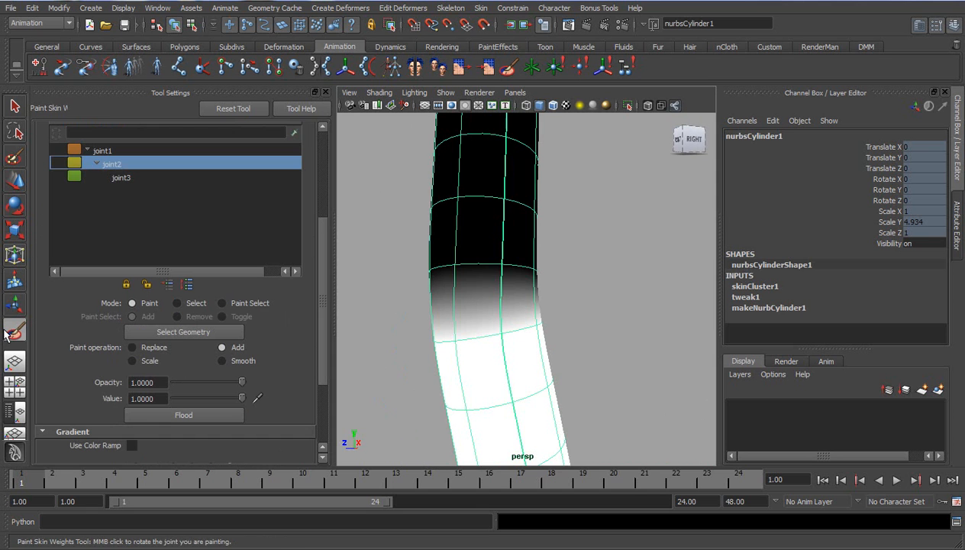
{"action": "left_click", "coordinate": [115, 150]}
{"action": "mouse_move", "coordinate": [485, 318]}
{"action": "left_mouse_down", "text": "alt"}
{"action": "mouse_move", "coordinate": [568, 321]}
{"action": "mouse_move", "coordinate": [543, 340]}
{"action": "mouse_move", "coordinate": [587, 339]}
{"action": "mouse_move", "coordinate": [478, 345]}
{"action": "mouse_move", "coordinate": [417, 369]}
{"action": "mouse_move", "coordinate": [540, 359]}
{"action": "mouse_move", "coordinate": [520, 358]}
{"action": "mouse_move", "coordinate": [494, 312]}
{"action": "mouse_move", "coordinate": [563, 289]}
{"action": "mouse_move", "coordinate": [572, 334]}
{"action": "mouse_move", "coordinate": [428, 343]}
{"action": "left_mouse_up", "text": "alt"}
{"action": "scroll", "coordinate": [503, 362], "scroll_direction": "down", "scroll_amount": 5}
{"action": "scroll", "coordinate": [594, 353], "scroll_direction": "up", "scroll_amount": 5}
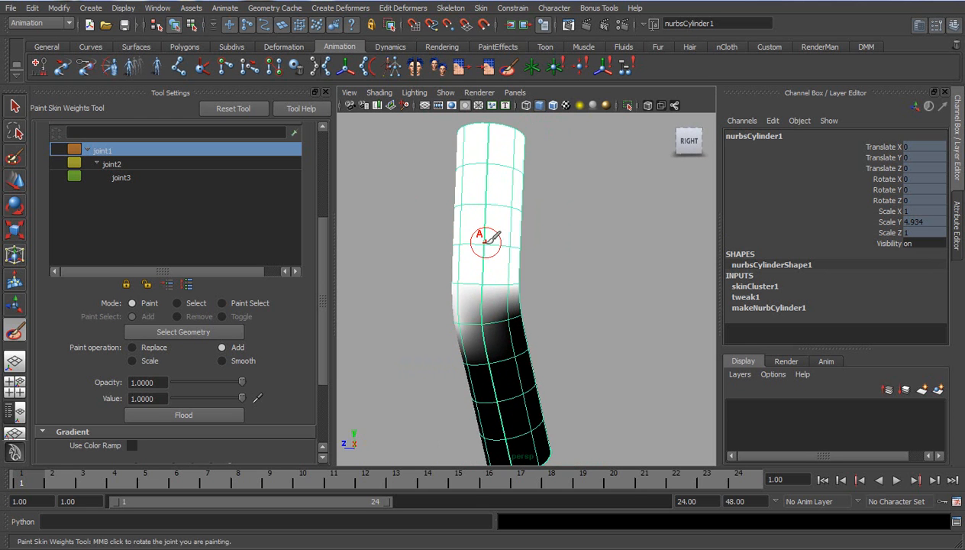
Exit the Paint Skin Weights Tool, turn X-Ray Joints on again, and select joint2.
{"action": "key", "text": "w"}
{"action": "left_click", "coordinate": [570, 269]}
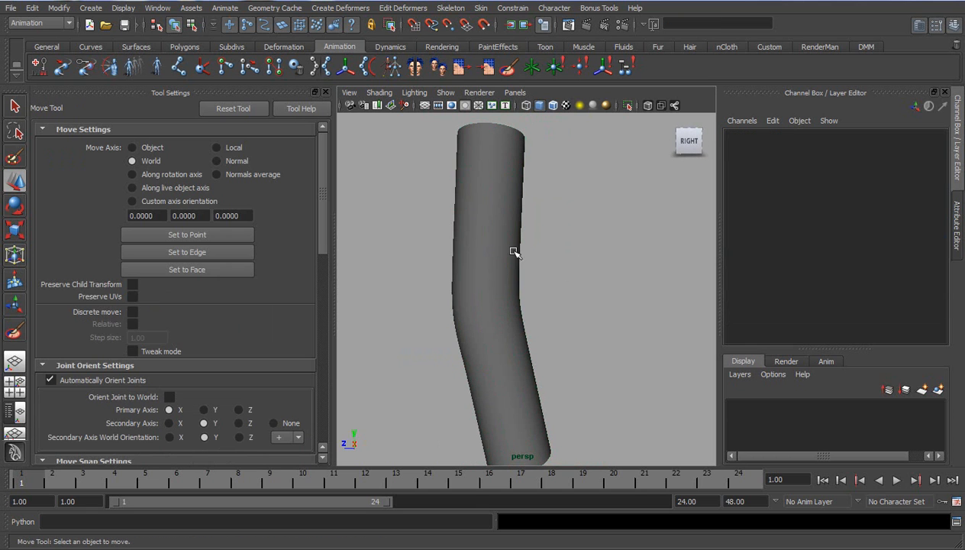
{"action": "left_click", "coordinate": [380, 92]}
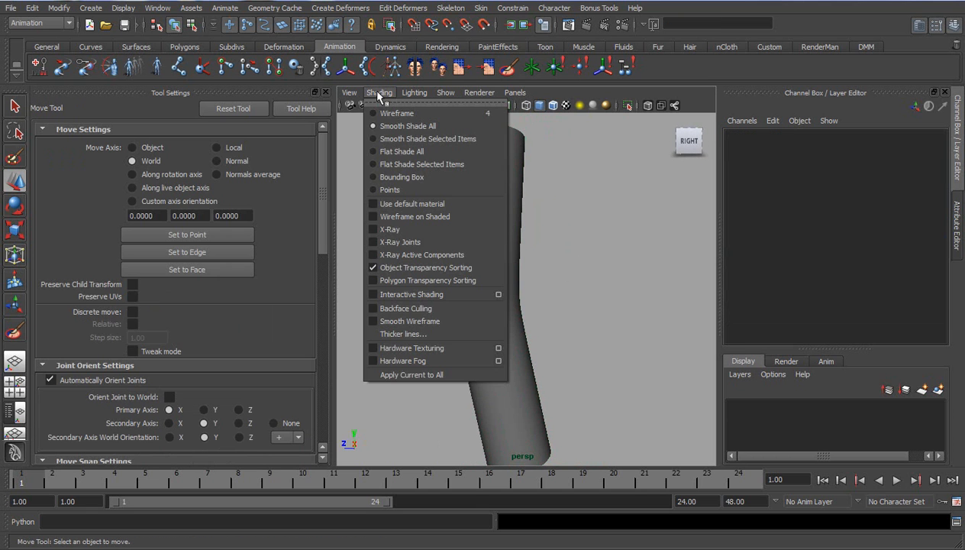
{"action": "left_click", "coordinate": [386, 242]}
{"action": "left_click", "coordinate": [503, 363]}
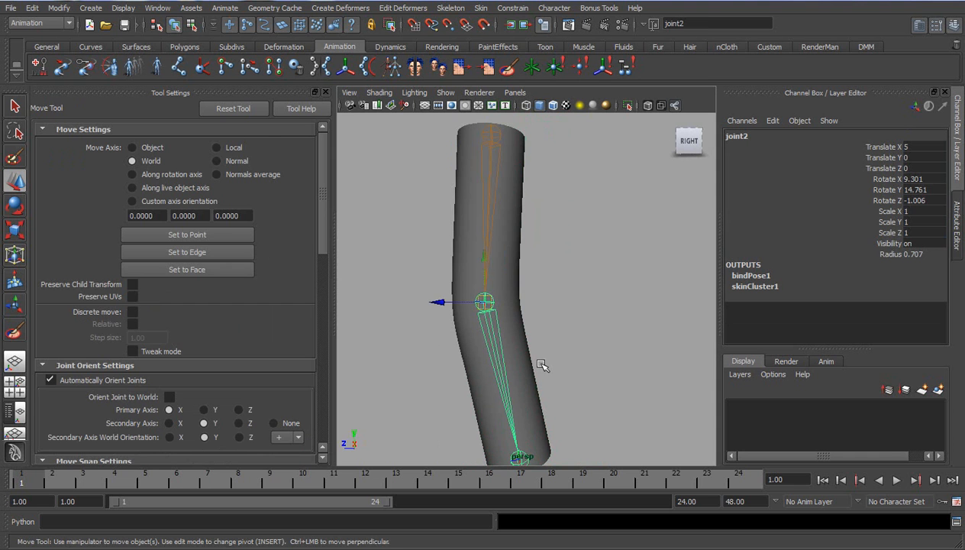
Rotate joint2 to bend the lower half of the cylinder to roughly a right angle to the upper half.
{"action": "key", "text": "e"}
{"action": "left_click_drag", "start_coordinate": [540, 278], "coordinate": [465, 242]}
{"action": "left_click_drag", "start_coordinate": [454, 336], "coordinate": [627, 349], "text": "alt"}
{"action": "left_click_drag", "start_coordinate": [563, 341], "coordinate": [599, 255], "text": "alt"}
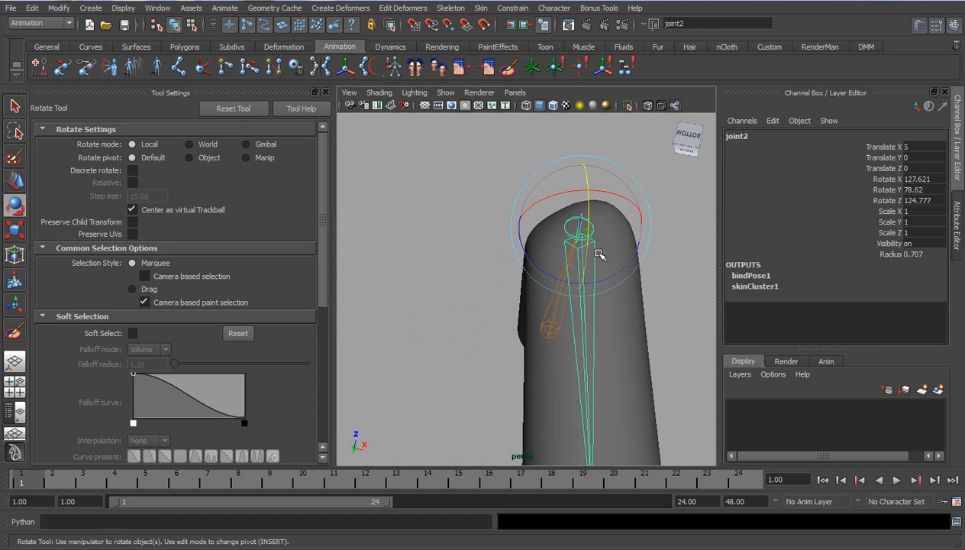
Examine joint1's skin weights around the bend of nurbsCylinder1 with the Paint Skin Weights Tool.
{"action": "left_click", "coordinate": [630, 291]}
{"action": "left_click_drag", "start_coordinate": [541, 234], "coordinate": [634, 316], "text": "alt"}
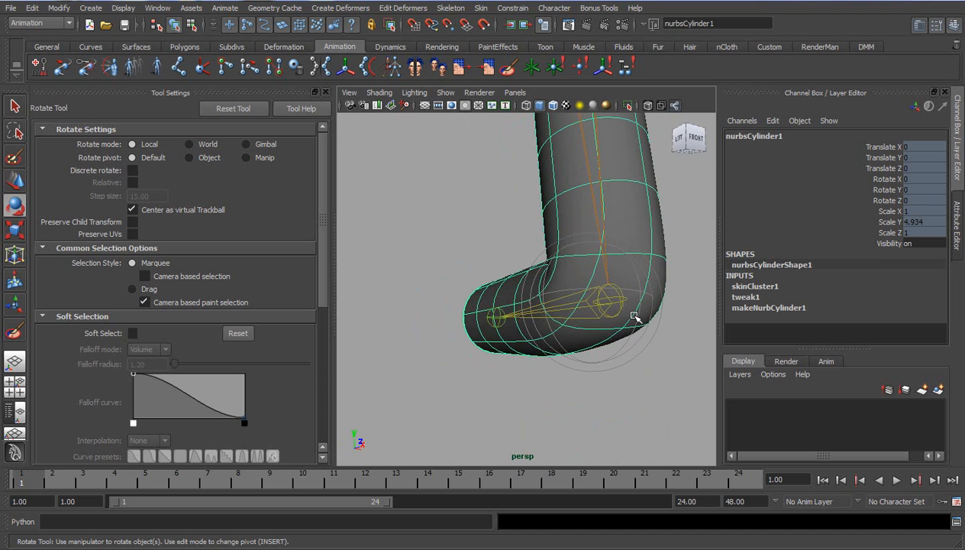
{"action": "left_click", "coordinate": [15, 330]}
{"action": "mouse_move", "coordinate": [596, 319]}
{"action": "left_mouse_down", "text": "alt"}
{"action": "mouse_move", "coordinate": [609, 280]}
{"action": "mouse_move", "coordinate": [571, 270]}
{"action": "mouse_move", "coordinate": [620, 275]}
{"action": "mouse_move", "coordinate": [485, 280]}
{"action": "mouse_move", "coordinate": [427, 313]}
{"action": "mouse_move", "coordinate": [478, 281]}
{"action": "mouse_move", "coordinate": [473, 302]}
{"action": "left_mouse_up", "text": "alt"}
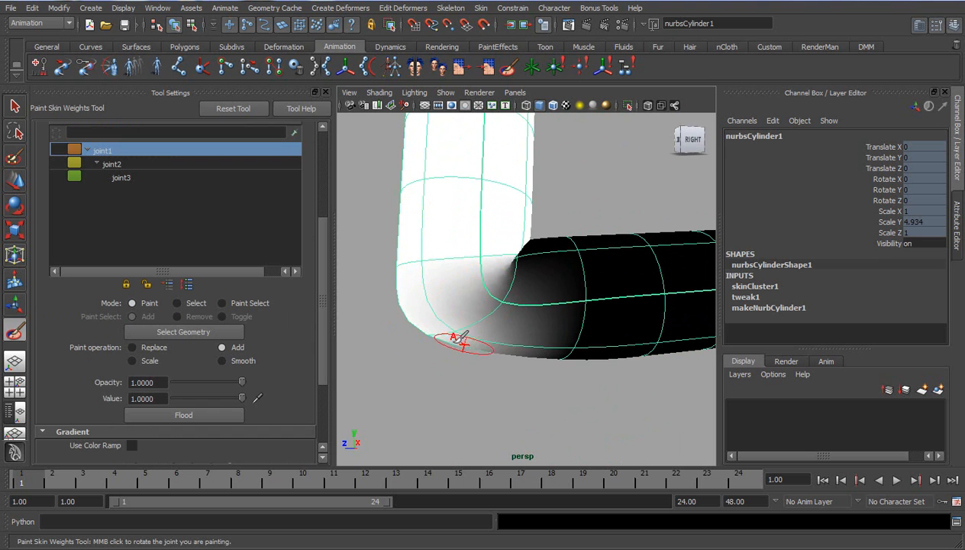
{"action": "mouse_move", "coordinate": [547, 336]}
{"action": "left_mouse_down", "text": "alt"}
{"action": "mouse_move", "coordinate": [496, 299]}
{"action": "mouse_move", "coordinate": [463, 311]}
{"action": "left_mouse_up", "text": "alt"}
{"action": "left_click_drag", "start_coordinate": [498, 363], "coordinate": [592, 330], "text": "alt"}
{"action": "right_click_drag", "start_coordinate": [593, 329], "coordinate": [532, 323], "text": "alt"}
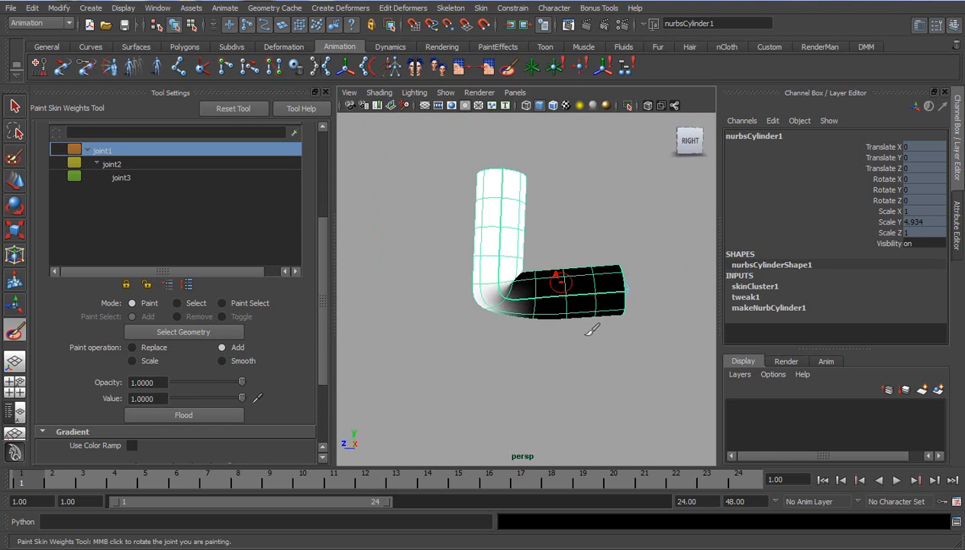
Select joint2 again and try a slight rotation of the bent section.
{"action": "key", "text": "w"}
{"action": "left_click", "coordinate": [545, 346]}
{"action": "left_click_drag", "start_coordinate": [545, 346], "coordinate": [550, 341], "text": "alt"}
{"action": "left_click_drag", "start_coordinate": [561, 256], "coordinate": [559, 337]}
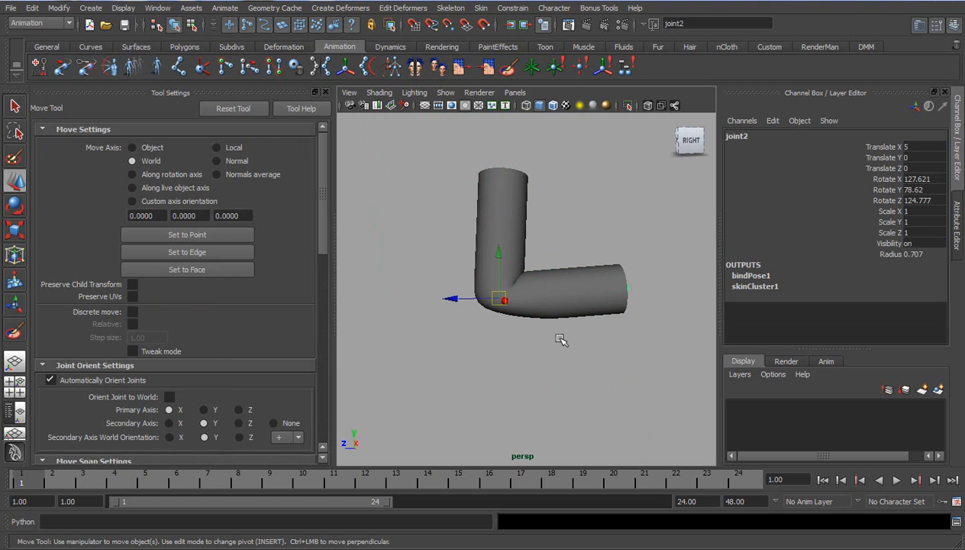
{"action": "key", "text": "e"}
{"action": "mouse_move", "coordinate": [544, 262]}
{"action": "left_mouse_down"}
{"action": "mouse_move", "coordinate": [552, 281]}
{"action": "mouse_move", "coordinate": [528, 356]}
{"action": "mouse_move", "coordinate": [483, 301]}
{"action": "mouse_move", "coordinate": [541, 277]}
{"action": "mouse_move", "coordinate": [491, 308]}
{"action": "mouse_move", "coordinate": [512, 355]}
{"action": "mouse_move", "coordinate": [547, 267]}
{"action": "left_mouse_up"}
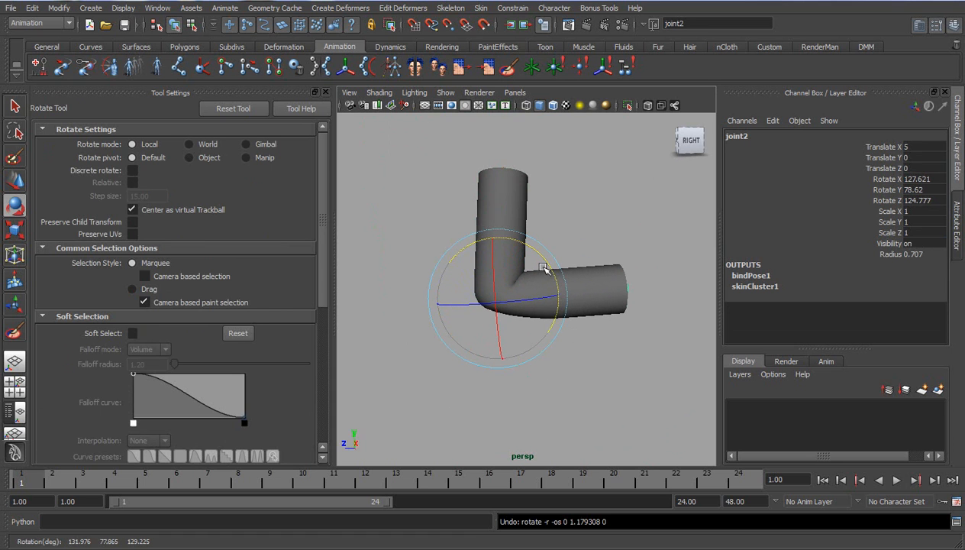
Delete the bent NURBS cylinder together with its joint chain to empty the scene.
{"action": "left_click", "coordinate": [580, 347]}
{"action": "left_click_drag", "start_coordinate": [499, 316], "coordinate": [558, 315], "text": "alt"}
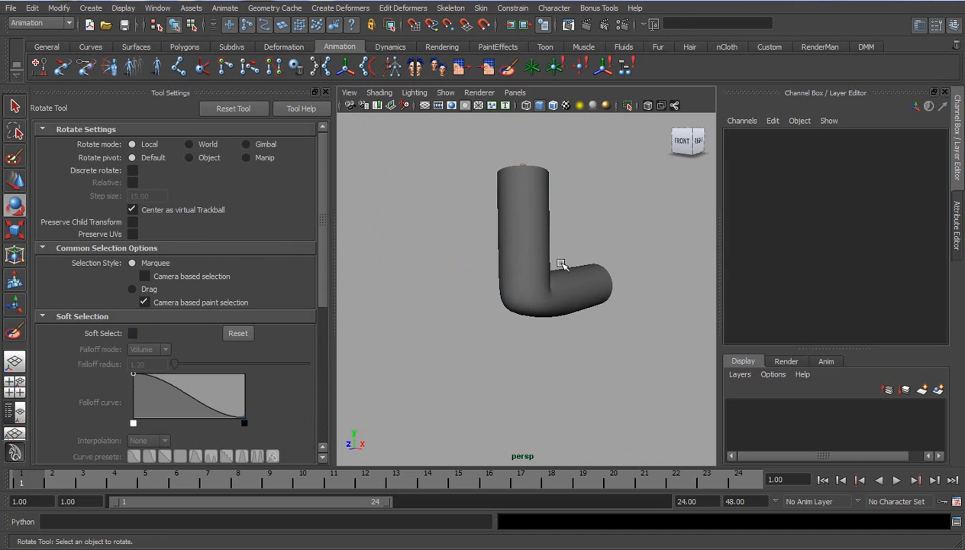
{"action": "left_click_drag", "start_coordinate": [493, 229], "coordinate": [551, 252]}
{"action": "left_click_drag", "start_coordinate": [504, 300], "coordinate": [527, 302], "text": "alt"}
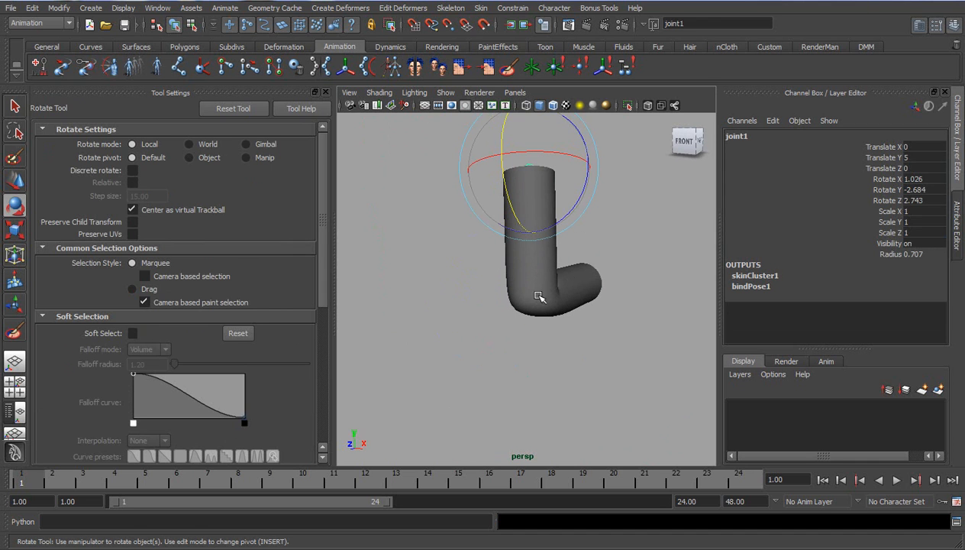
{"action": "left_click", "coordinate": [570, 267]}
{"action": "key", "text": "Delete"}
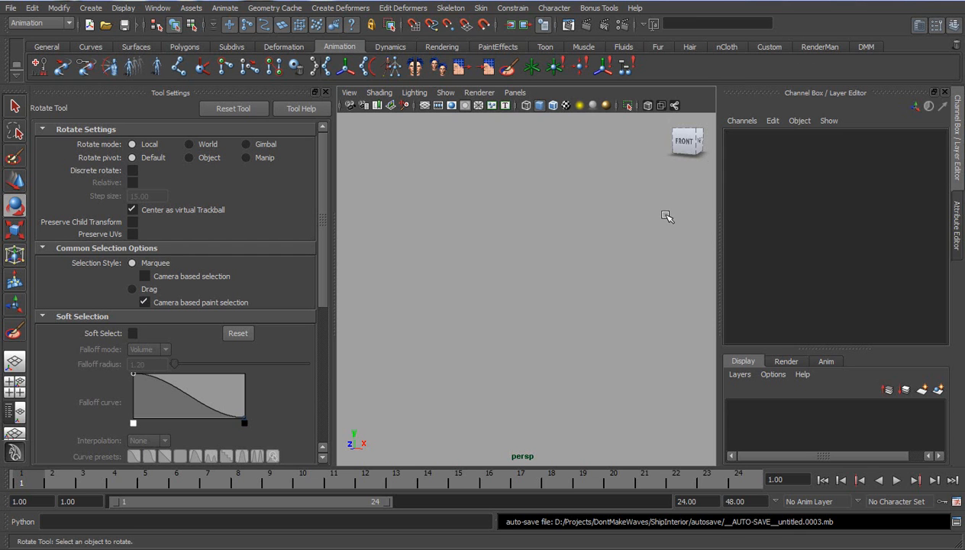
Switch to the Polygons menu set and create a polygon cube at the origin.
{"action": "left_click", "coordinate": [51, 24]}
{"action": "left_click", "coordinate": [49, 42]}
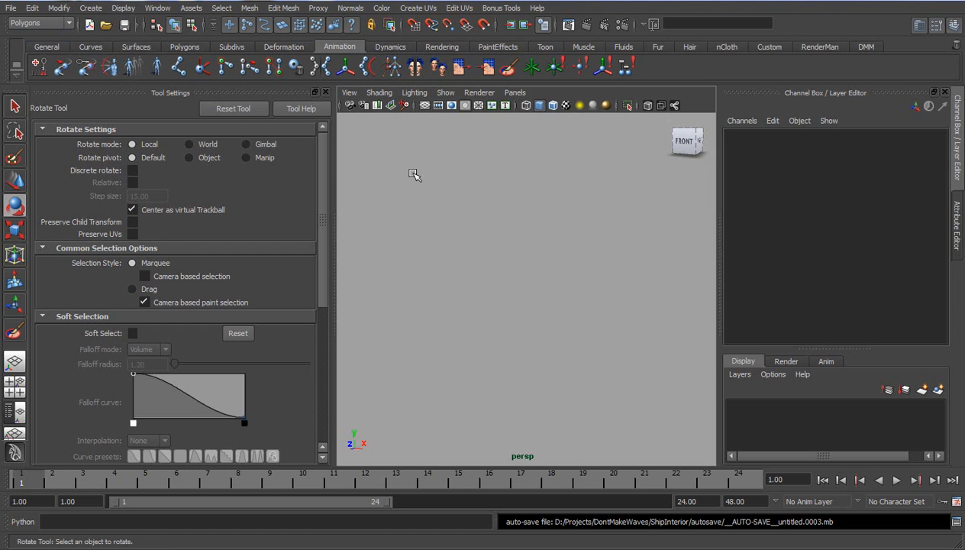
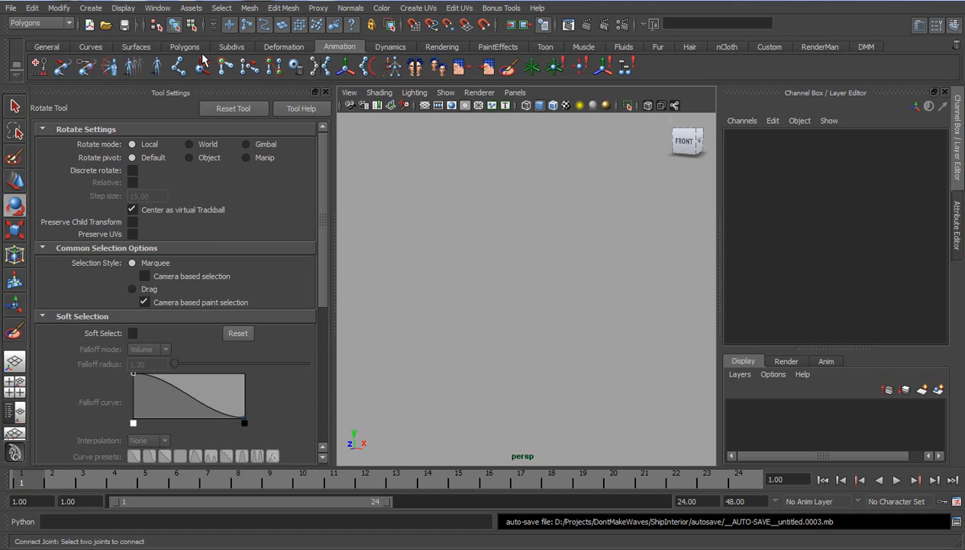
{"action": "left_click", "coordinate": [92, 9]}
{"action": "mouse_move", "coordinate": [94, 42]}
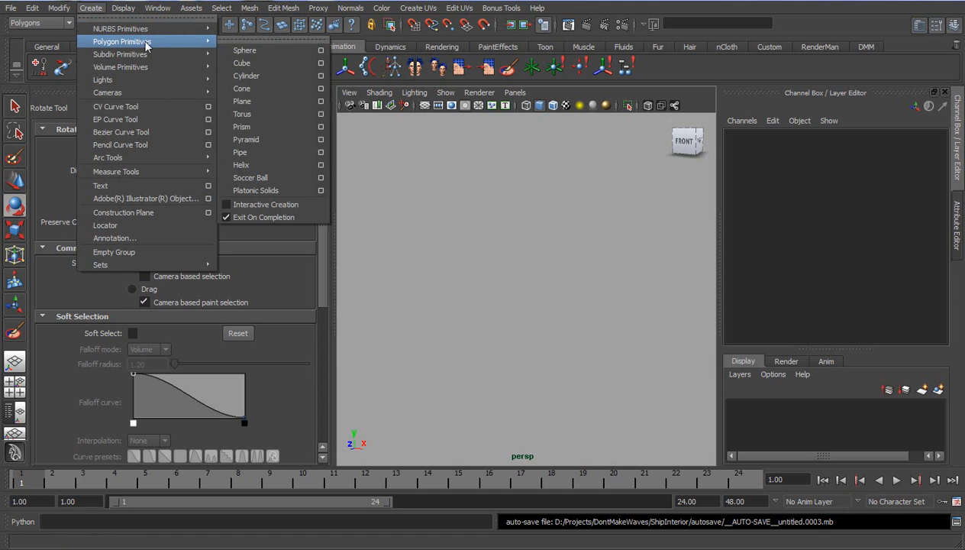
{"action": "left_click", "coordinate": [245, 67]}
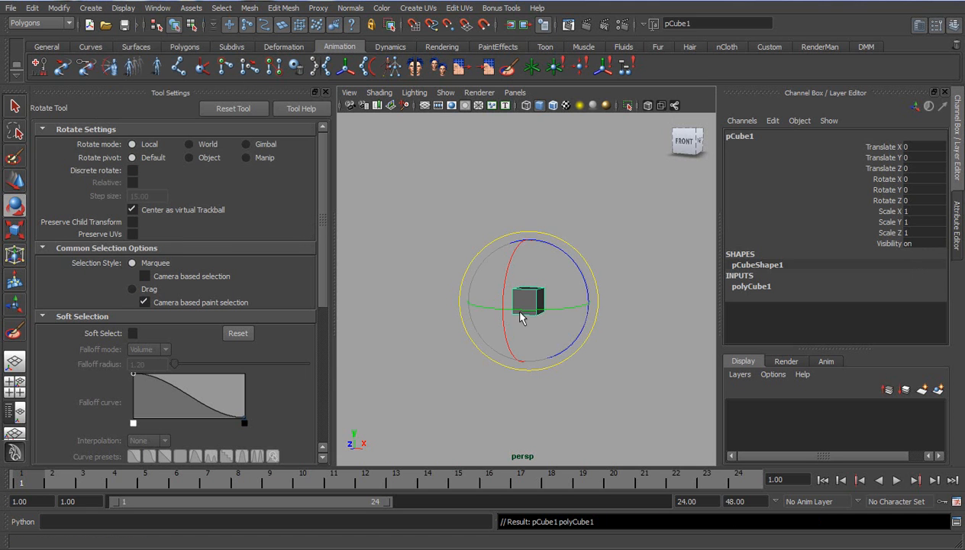
Stretch the cube vertically to a Scale Y of about 3.039.
{"action": "left_click_drag", "start_coordinate": [551, 307], "coordinate": [458, 328], "text": "alt"}
{"action": "right_click_drag", "start_coordinate": [413, 336], "coordinate": [429, 359], "text": "alt"}
{"action": "middle_click_drag", "start_coordinate": [430, 360], "coordinate": [433, 355], "text": "alt"}
{"action": "key", "text": "r"}
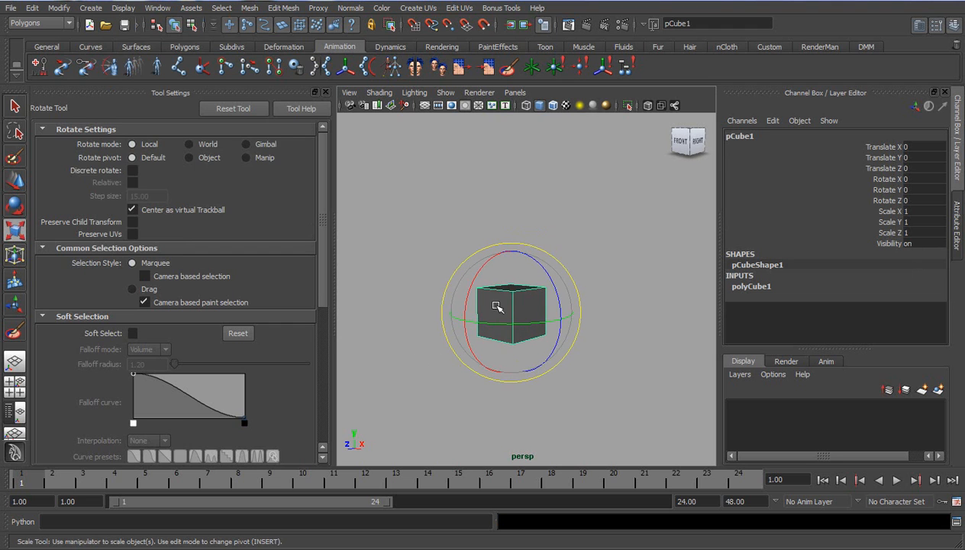
{"action": "left_click_drag", "start_coordinate": [510, 254], "coordinate": [515, 120]}
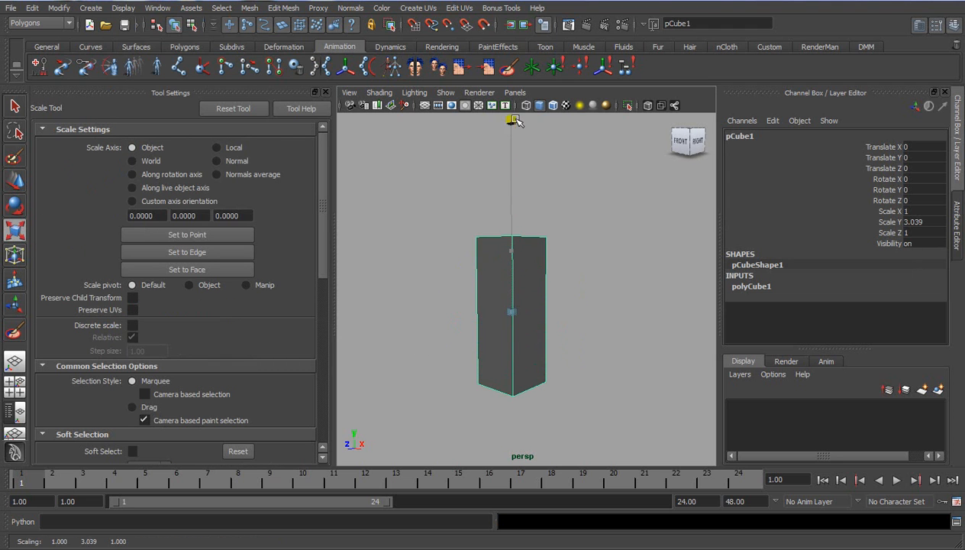
Set the Subdivisions Height of the stretched cube's polyCube1 input to 5.
{"action": "left_click", "coordinate": [751, 286]}
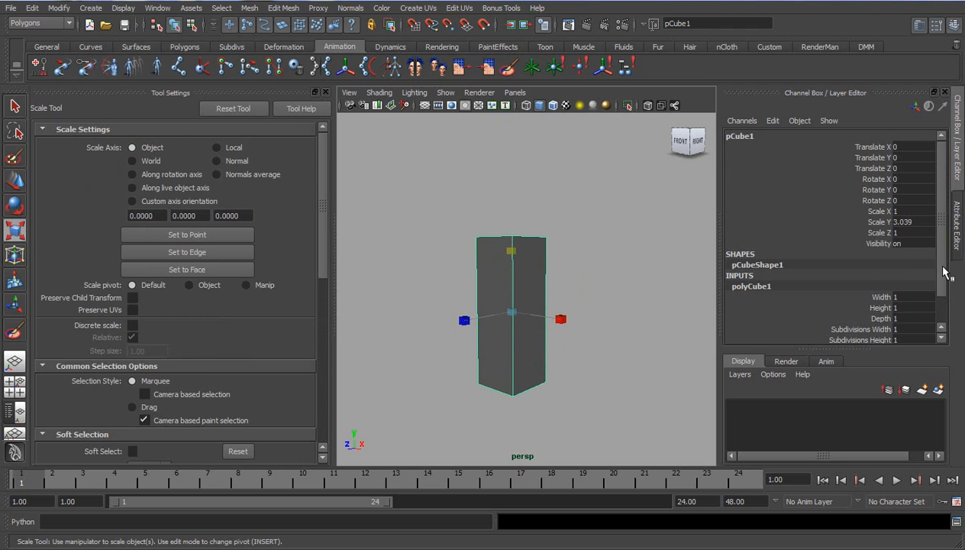
{"action": "scroll", "coordinate": [945, 271], "scroll_direction": "down", "scroll_amount": 1}
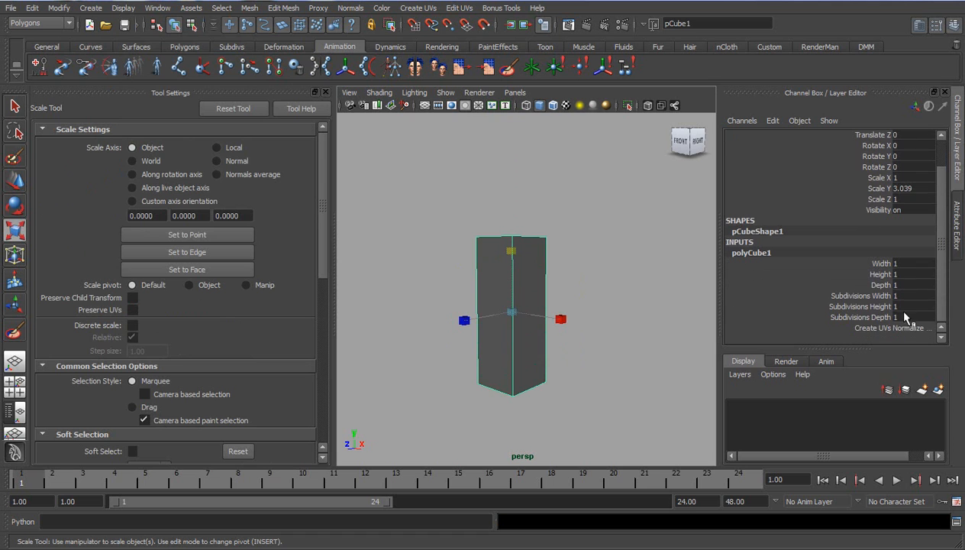
{"action": "left_click", "coordinate": [856, 317]}
{"action": "left_click", "coordinate": [840, 307]}
{"action": "middle_click_drag", "start_coordinate": [610, 300], "coordinate": [637, 301]}
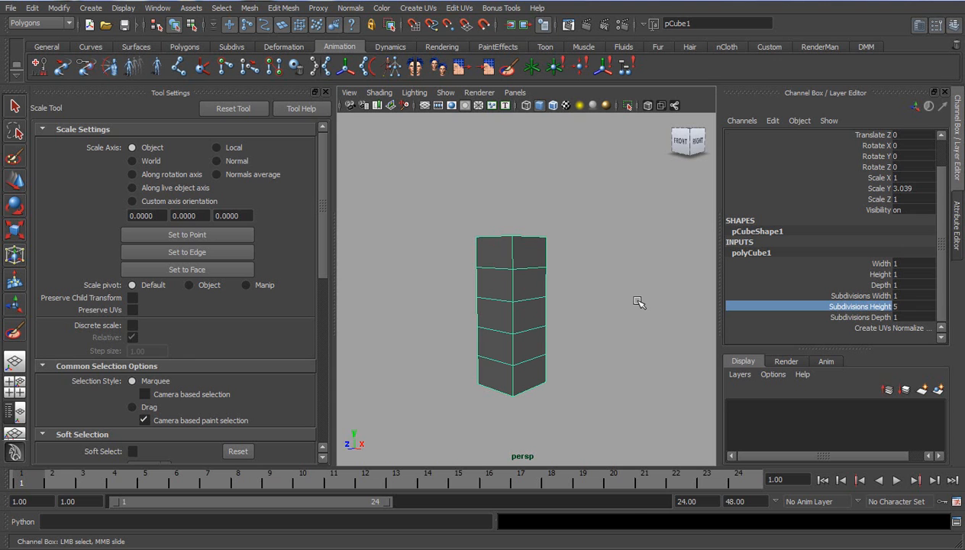
Compare the subdivided box with and without smooth mesh preview, finishing with the smooth preview on.
{"action": "key", "text": "3"}
{"action": "left_click_drag", "start_coordinate": [509, 315], "coordinate": [485, 314], "text": "alt"}
{"action": "middle_click_drag", "start_coordinate": [537, 322], "coordinate": [512, 315], "text": "alt"}
{"action": "left_click_drag", "start_coordinate": [511, 315], "coordinate": [512, 312], "text": "alt"}
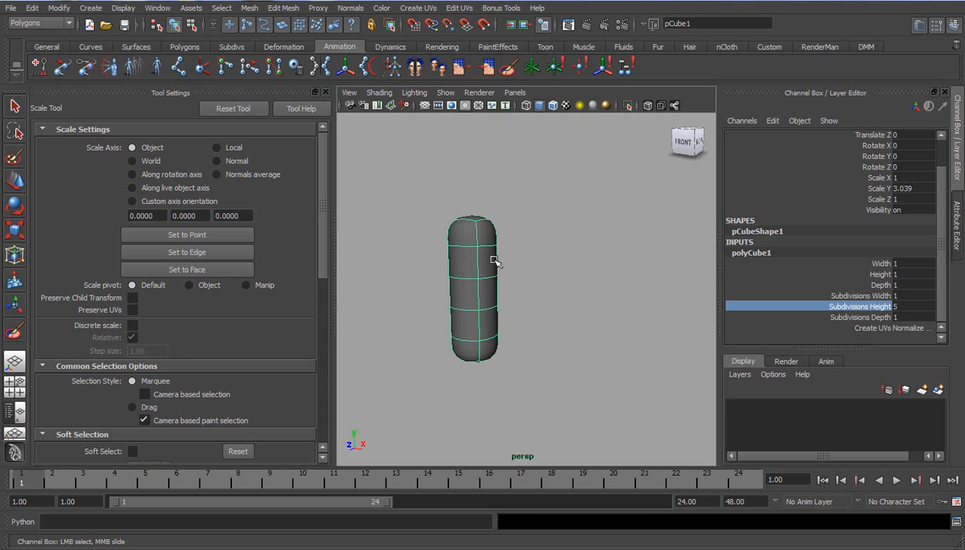
{"action": "key", "text": "1"}
{"action": "key", "text": "3"}
{"action": "key", "text": "1"}
{"action": "left_click", "coordinate": [521, 299]}
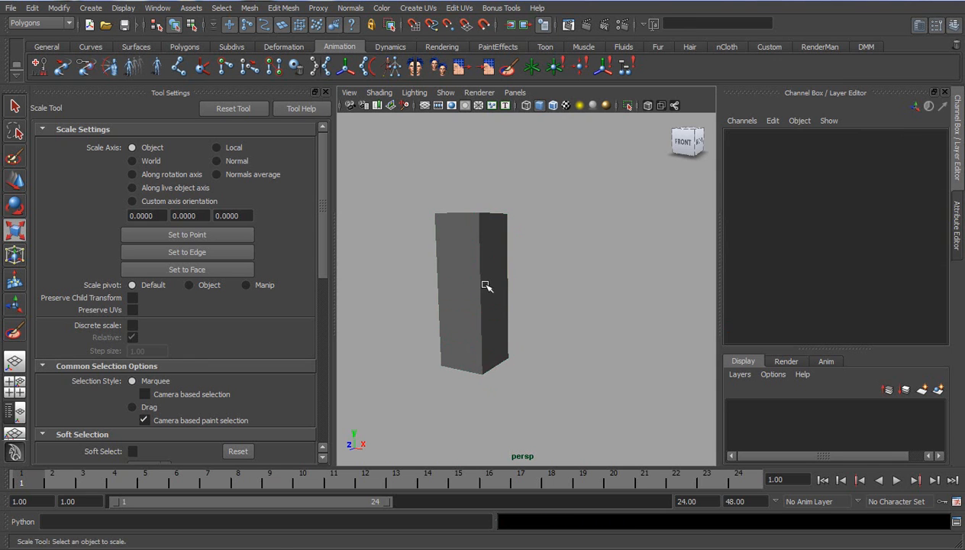
{"action": "left_click", "coordinate": [485, 284]}
{"action": "key", "text": "3"}
{"action": "left_click_drag", "start_coordinate": [551, 354], "coordinate": [458, 350], "text": "alt"}
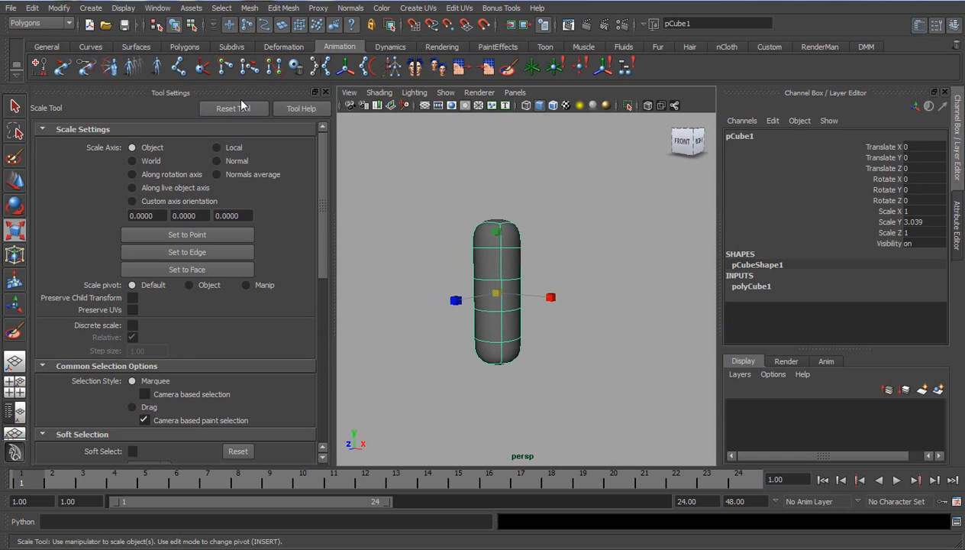
Duplicate the box and move the copy about 1.973 units along X.
{"action": "key", "text": "ctrl+d"}
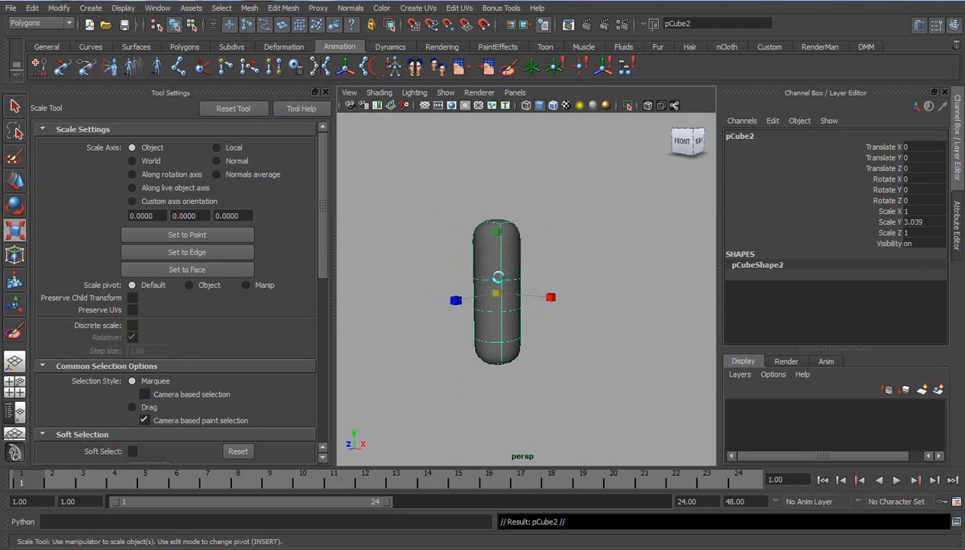
{"action": "key", "text": "w"}
{"action": "left_click_drag", "start_coordinate": [539, 302], "coordinate": [622, 314]}
Turn off smooth mesh preview on both the copy and the original box.
{"action": "key", "text": "1"}
{"action": "left_click", "coordinate": [465, 297]}
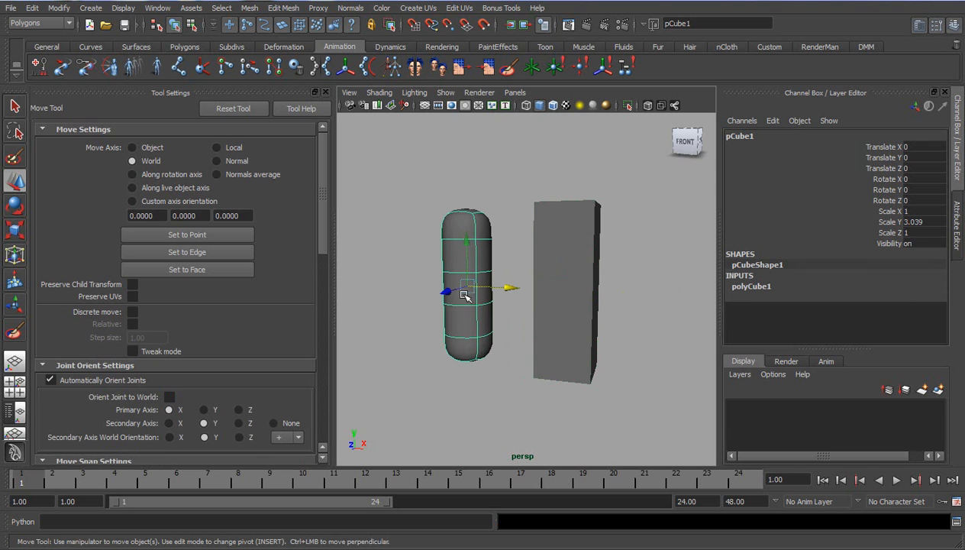
{"action": "key", "text": "1"}
{"action": "left_click", "coordinate": [498, 329]}
{"action": "left_click_drag", "start_coordinate": [498, 328], "coordinate": [504, 338], "text": "alt"}
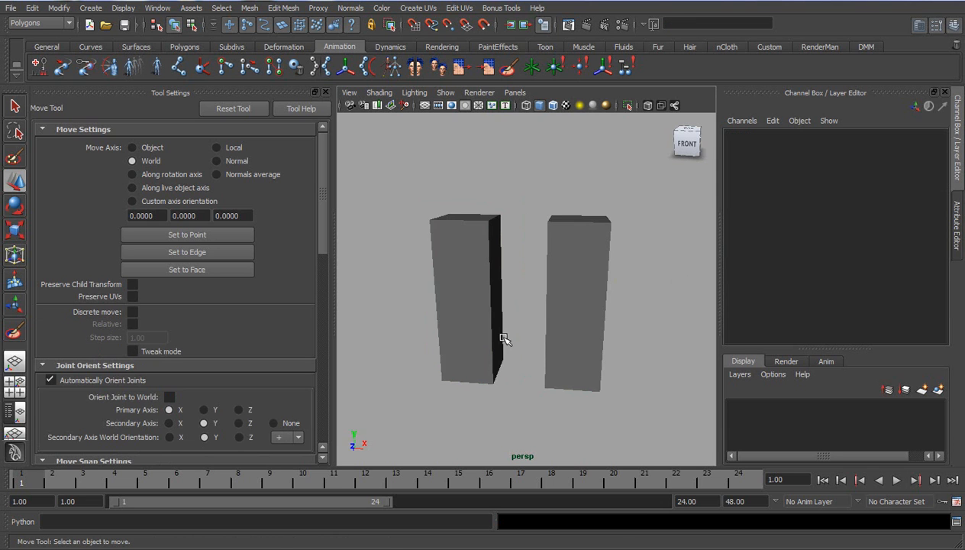
Delete the construction history of both boxes and freeze their transformations.
{"action": "left_click", "coordinate": [578, 313]}
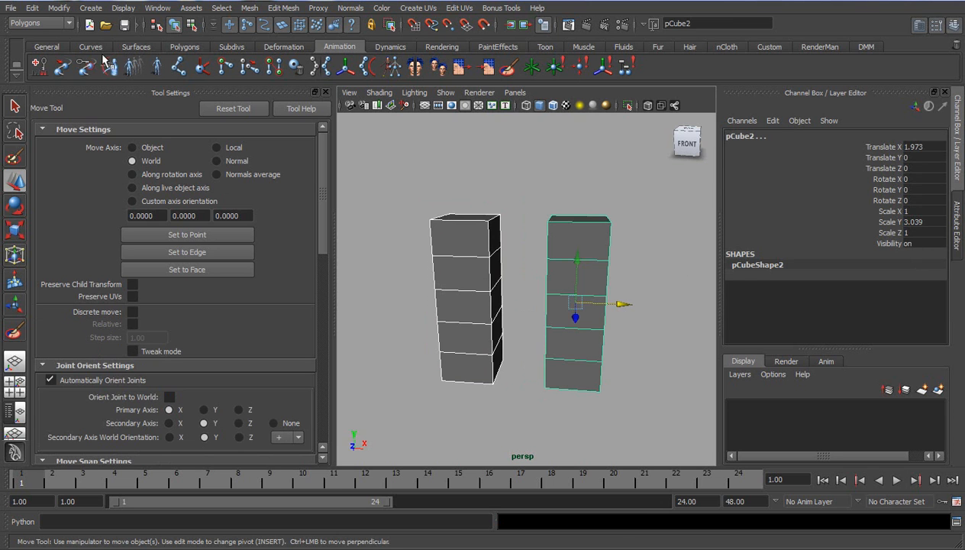
{"action": "left_click", "coordinate": [33, 9]}
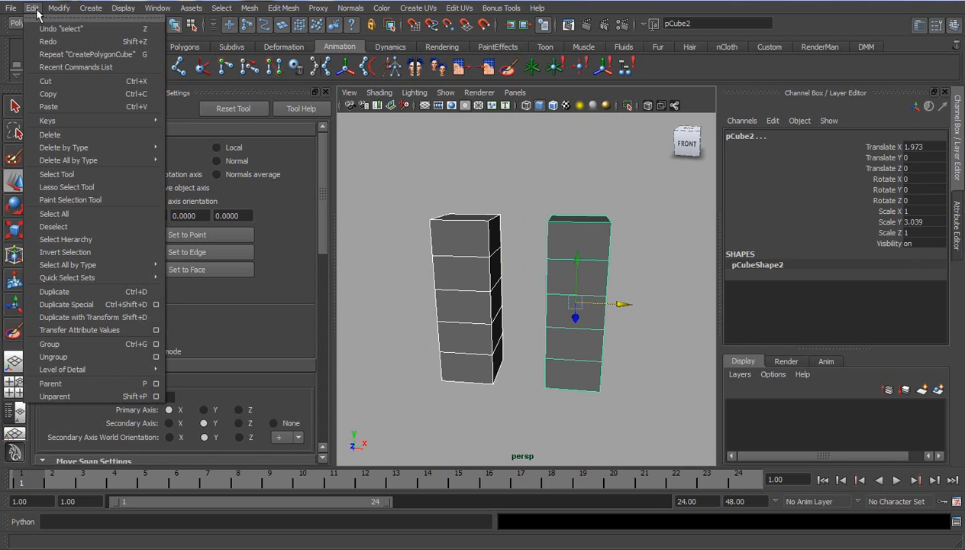
{"action": "mouse_move", "coordinate": [155, 147]}
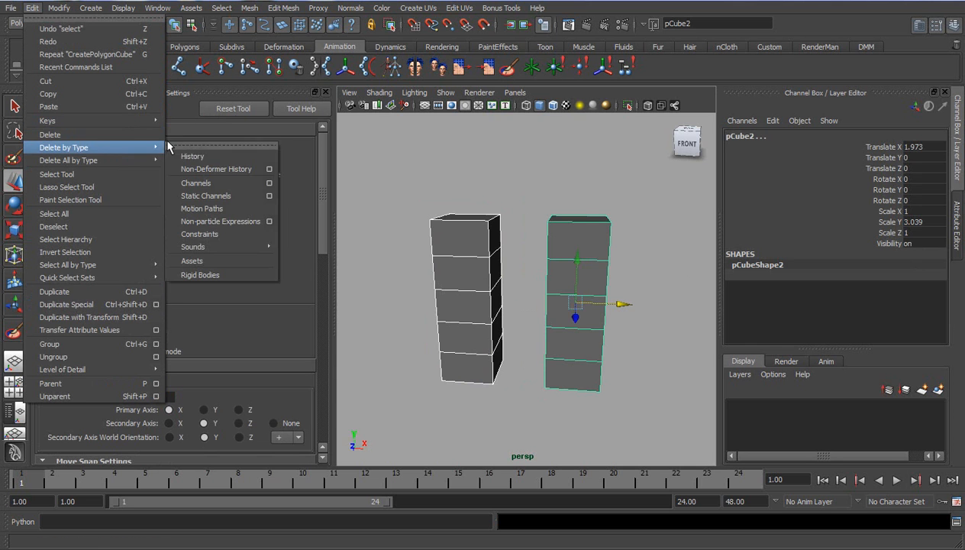
{"action": "left_click", "coordinate": [187, 156]}
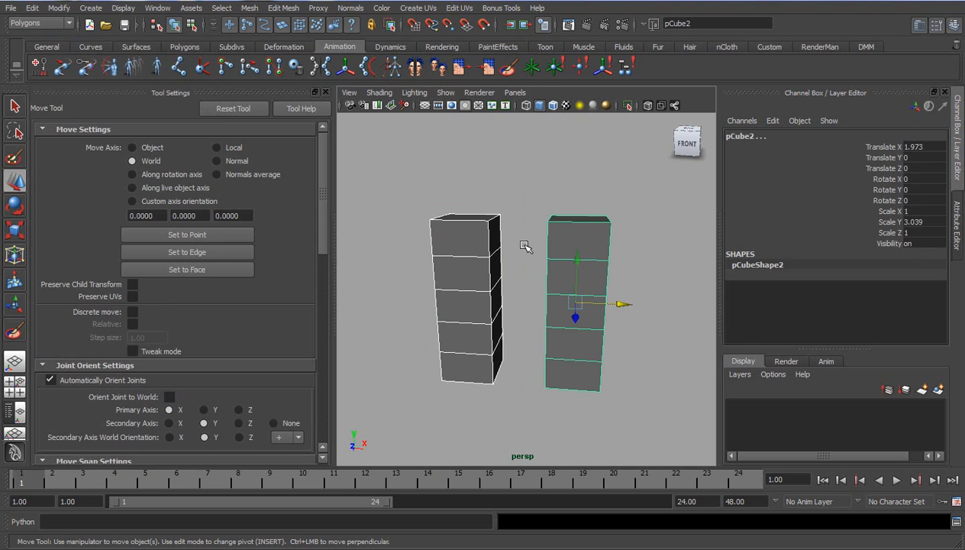
{"action": "left_click", "coordinate": [98, 10]}
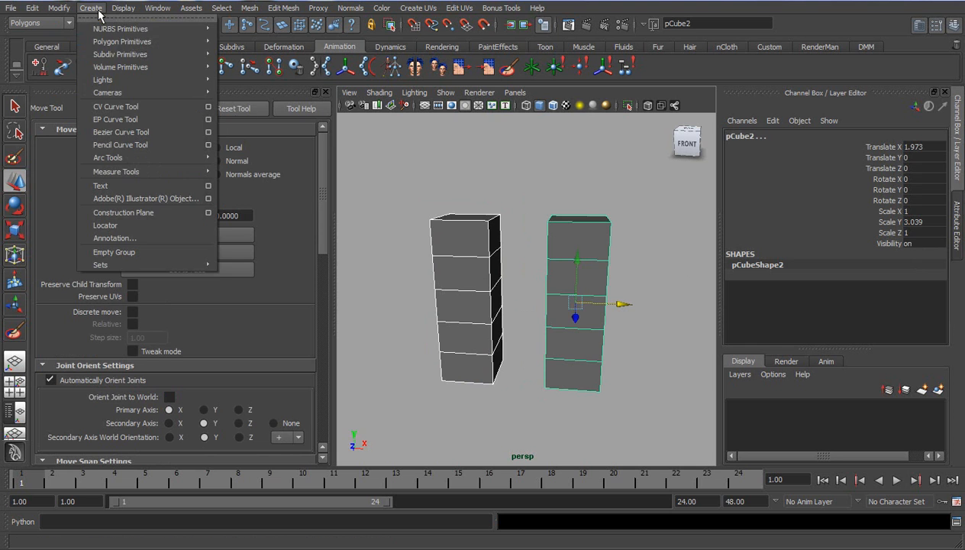
{"action": "left_click", "coordinate": [57, 9]}
{"action": "left_click", "coordinate": [84, 57]}
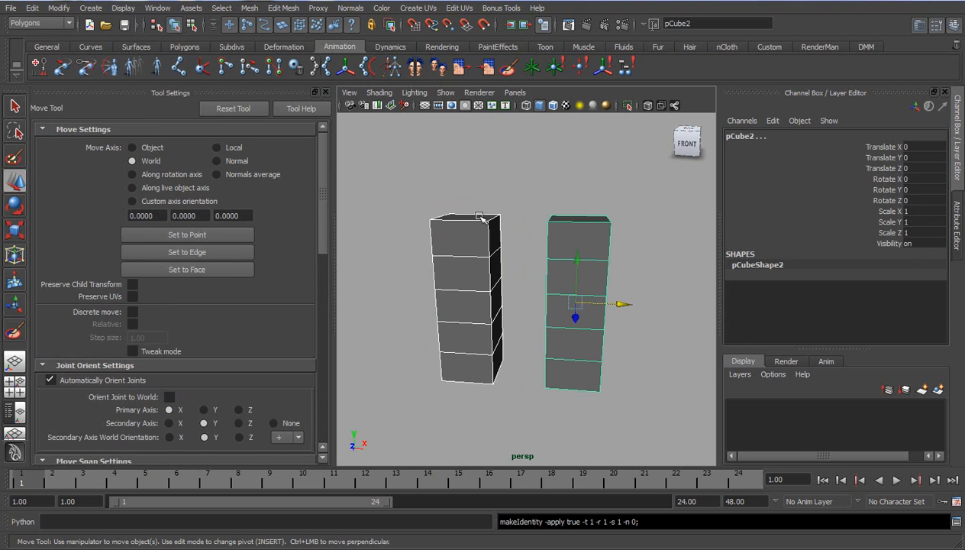
Smooth the duplicated box pCube2 with the exponential method and 2 division levels.
{"action": "left_click", "coordinate": [640, 234]}
{"action": "left_click", "coordinate": [575, 283]}
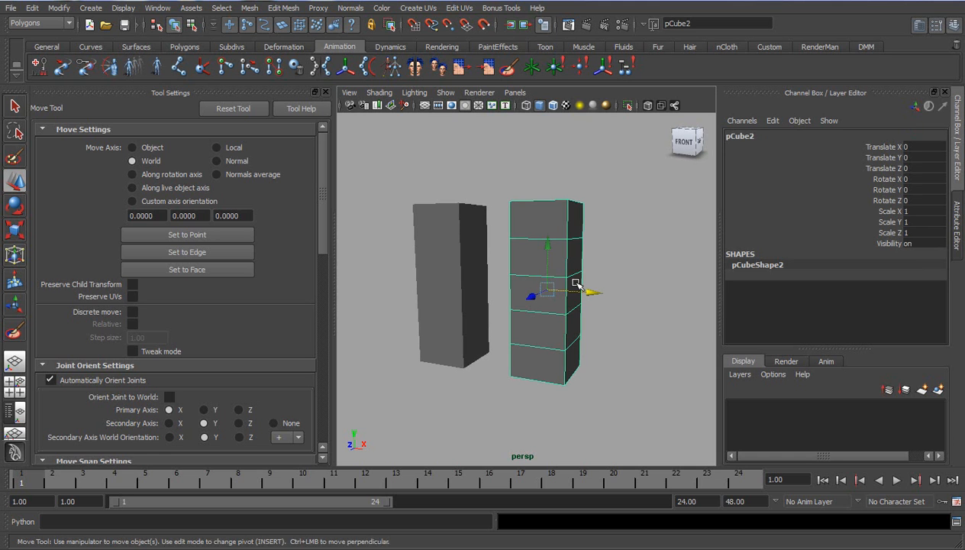
{"action": "left_click", "coordinate": [249, 7]}
{"action": "mouse_move", "coordinate": [276, 69]}
{"action": "left_click", "coordinate": [384, 80]}
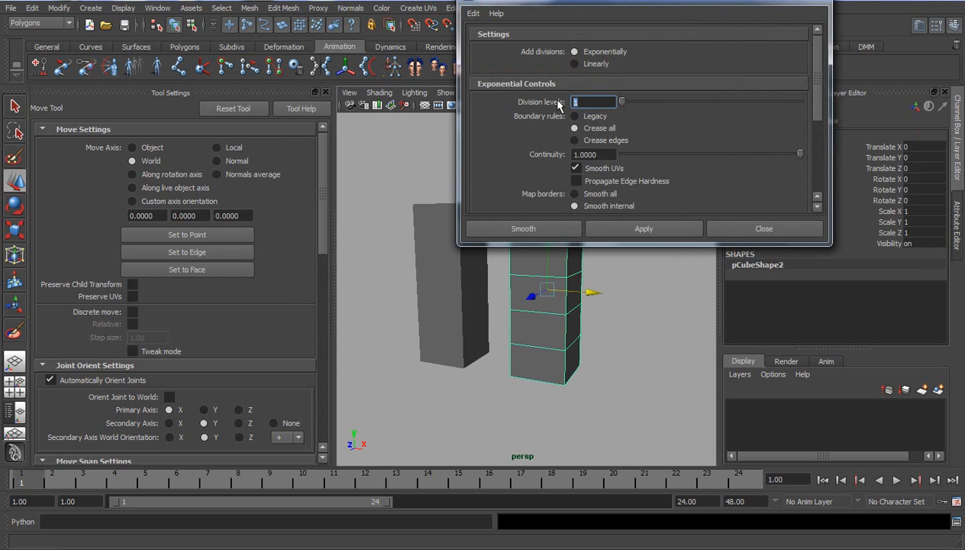
{"action": "type", "text": "2"}
{"action": "left_click", "coordinate": [527, 229]}
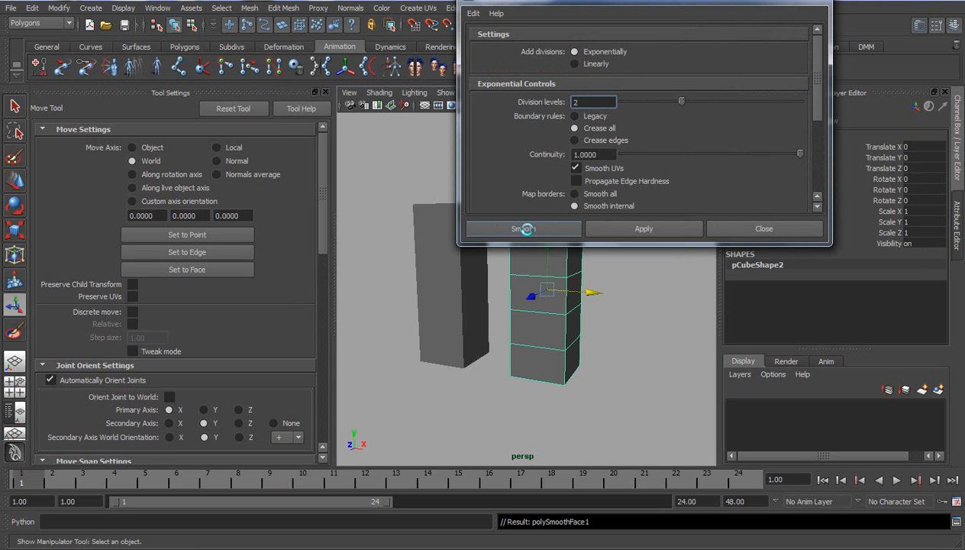
Create a Subdiv Proxy from the original box pCube1.
{"action": "left_click", "coordinate": [446, 261]}
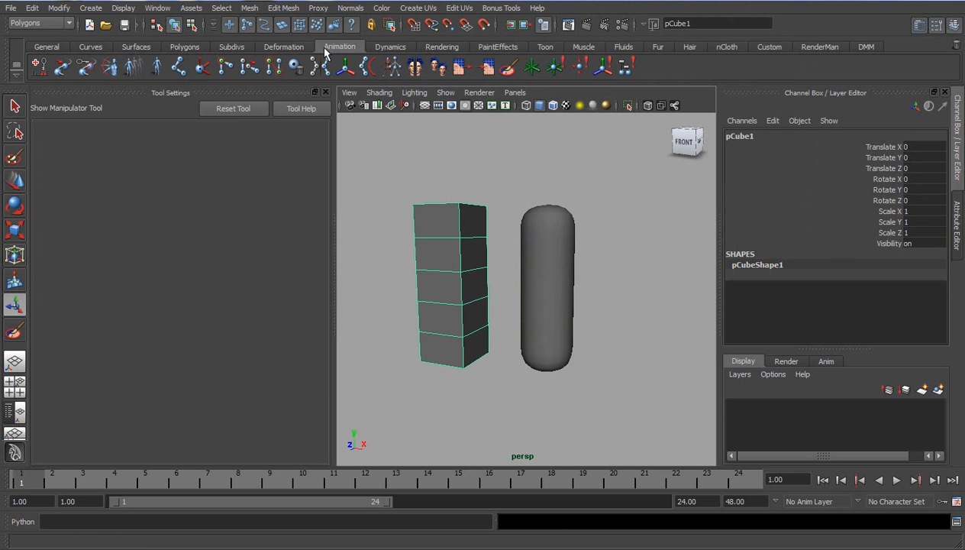
{"action": "left_click", "coordinate": [318, 8]}
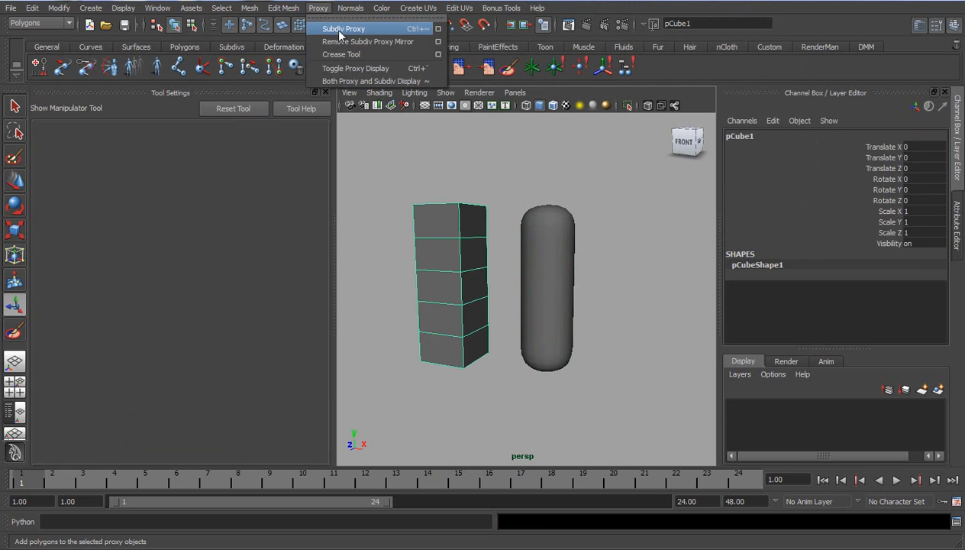
{"action": "left_click", "coordinate": [327, 31]}
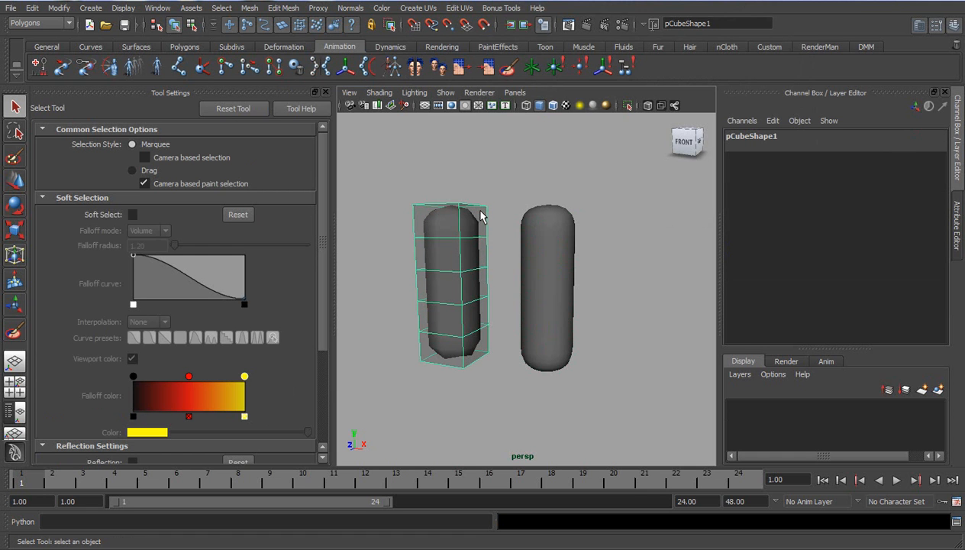
Select the smoothed proxy mesh pCube3 in the Hypergraph hierarchy and put the Hypergraph away.
{"action": "left_click", "coordinate": [443, 231]}
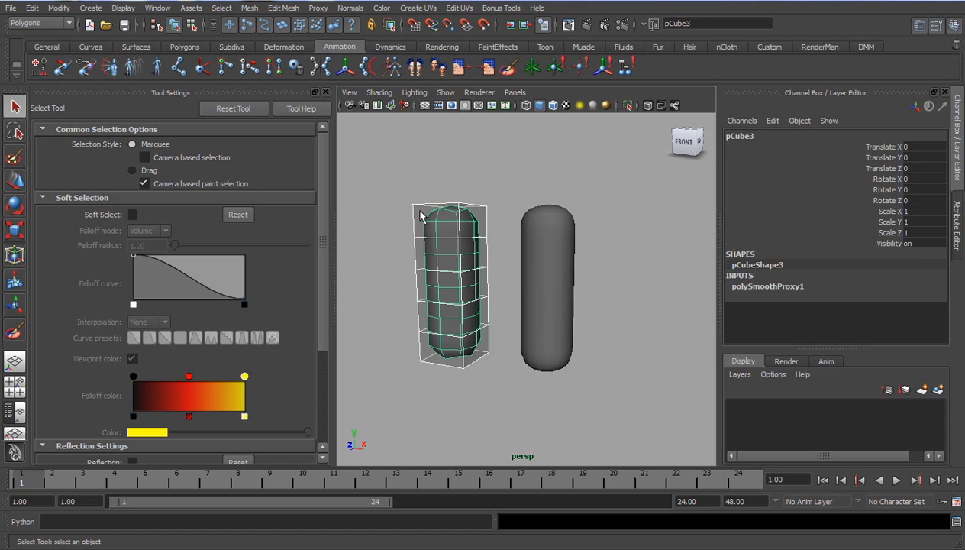
{"action": "key", "text": "ctrl+z"}
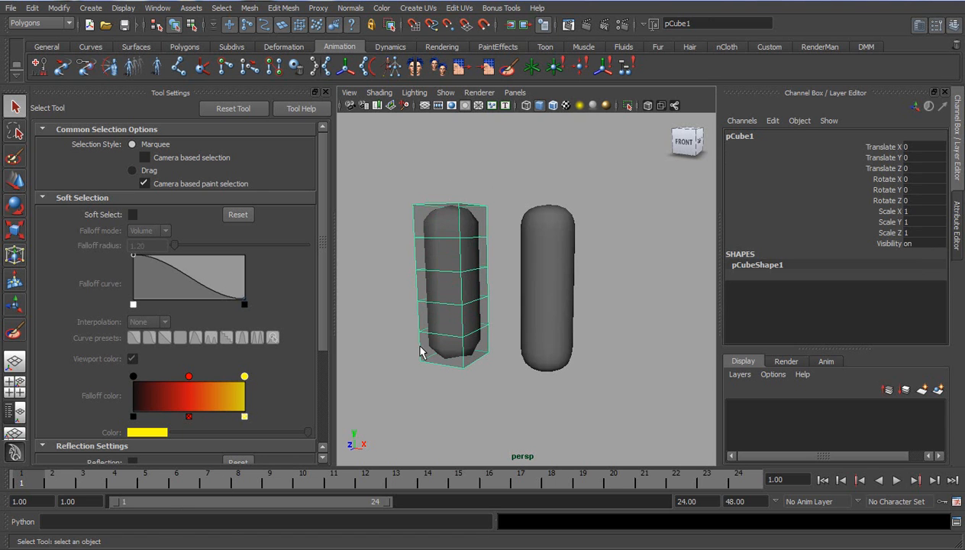
{"action": "left_click", "coordinate": [204, 493]}
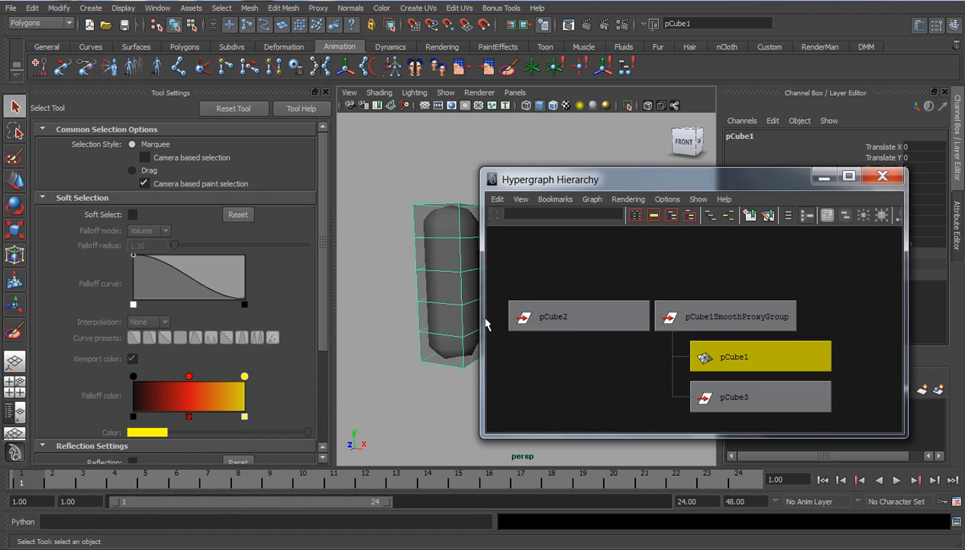
{"action": "left_click", "coordinate": [755, 389]}
{"action": "left_click", "coordinate": [824, 177]}
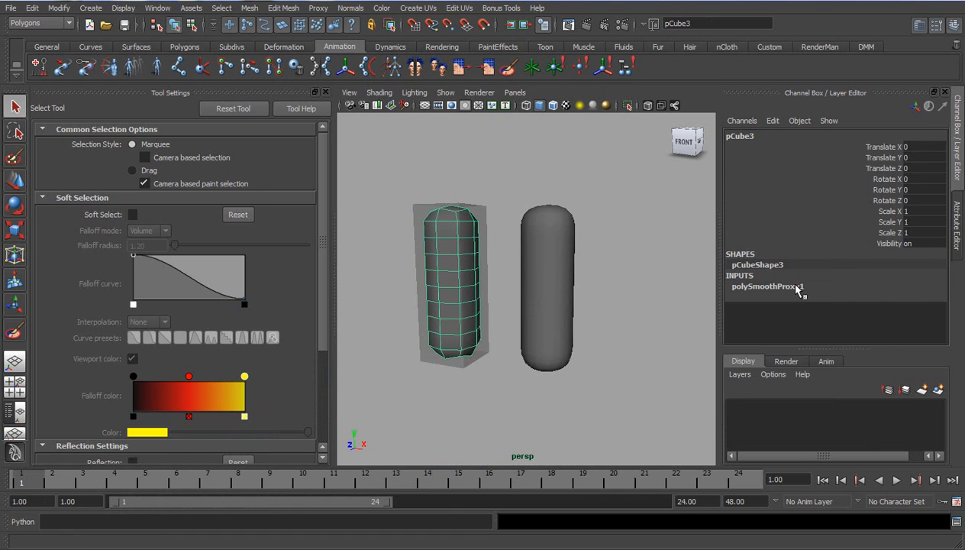
Set the Exponential Level of polySmoothProxy1 to 2 and deselect the mesh.
{"action": "left_click", "coordinate": [765, 287]}
{"action": "scroll", "coordinate": [924, 252], "scroll_direction": "down", "scroll_amount": 3}
{"action": "double_click", "coordinate": [913, 261]}
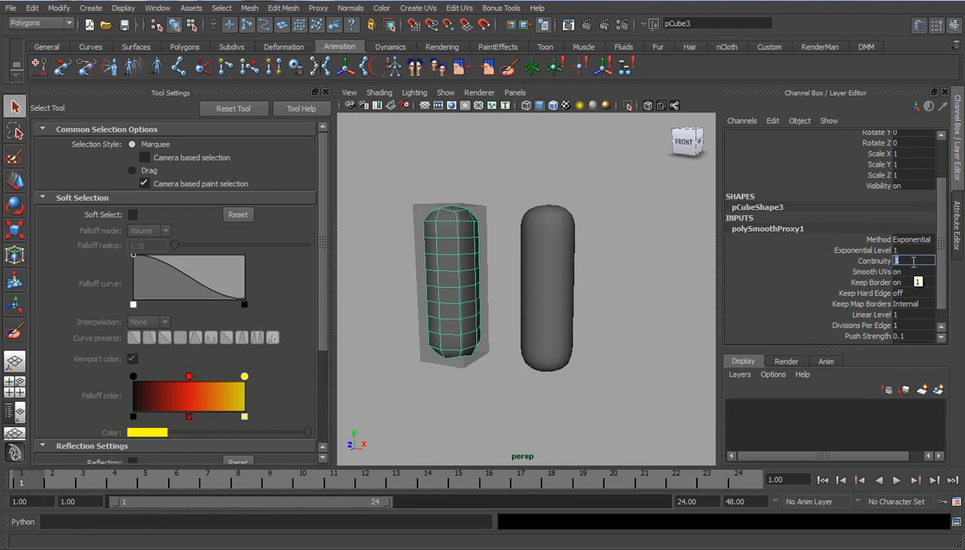
{"action": "left_click", "coordinate": [907, 262]}
{"action": "left_click_drag", "start_coordinate": [890, 256], "coordinate": [869, 255]}
{"action": "double_click", "coordinate": [899, 250]}
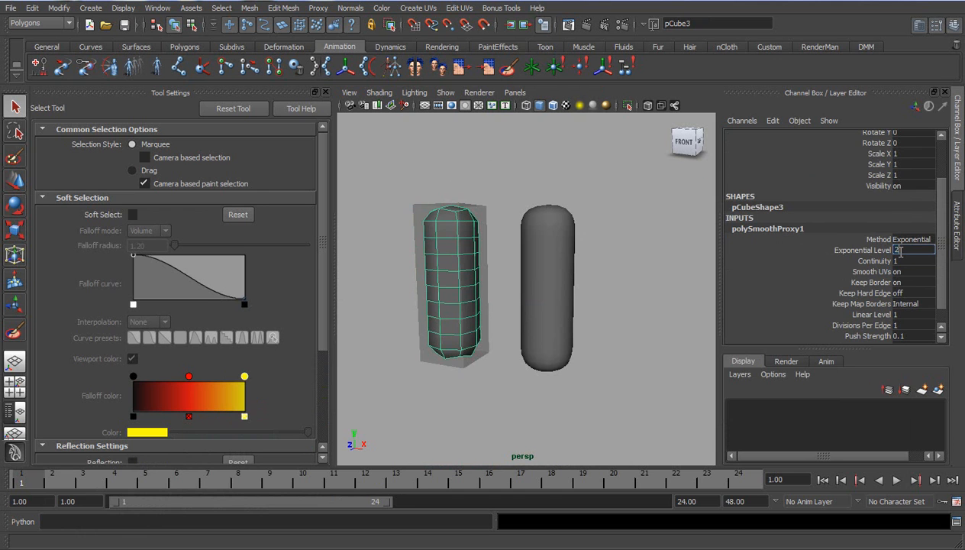
{"action": "type", "text": "2"}
{"action": "key", "text": "Return"}
{"action": "double_click", "coordinate": [901, 261]}
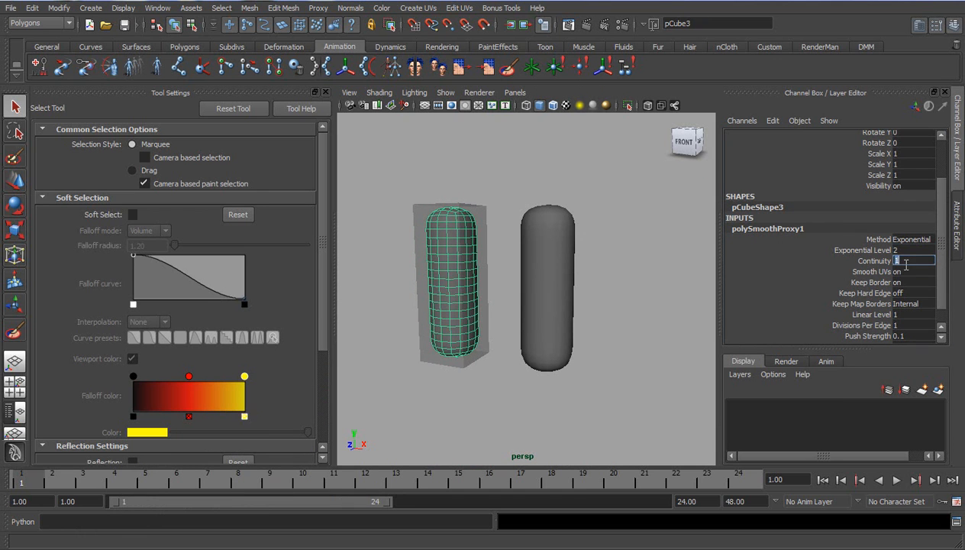
{"action": "left_click", "coordinate": [611, 252]}
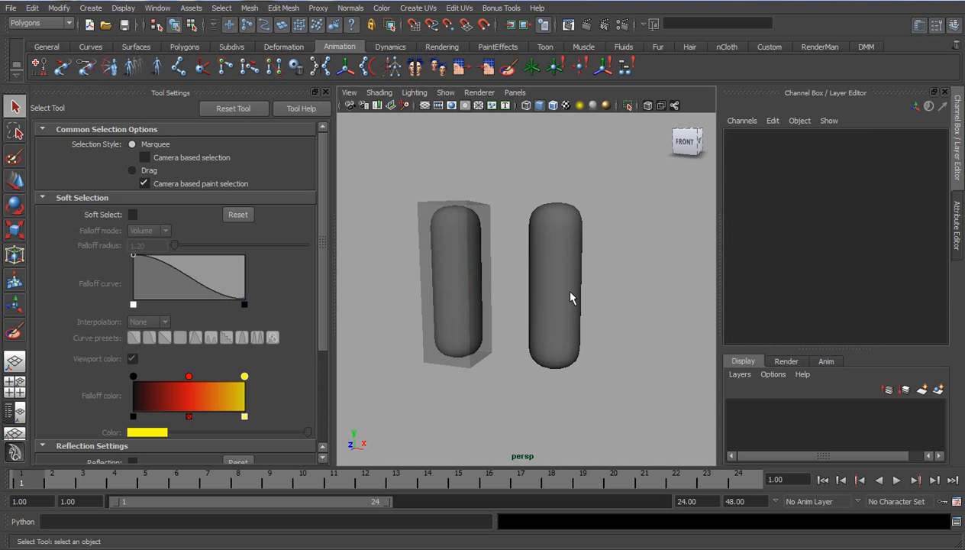
Compare the proxy box with the smoothed box in wireframe and shaded display, selecting each one in turn.
{"action": "key", "text": "4"}
{"action": "right_click_drag", "start_coordinate": [430, 295], "coordinate": [487, 295], "text": "alt"}
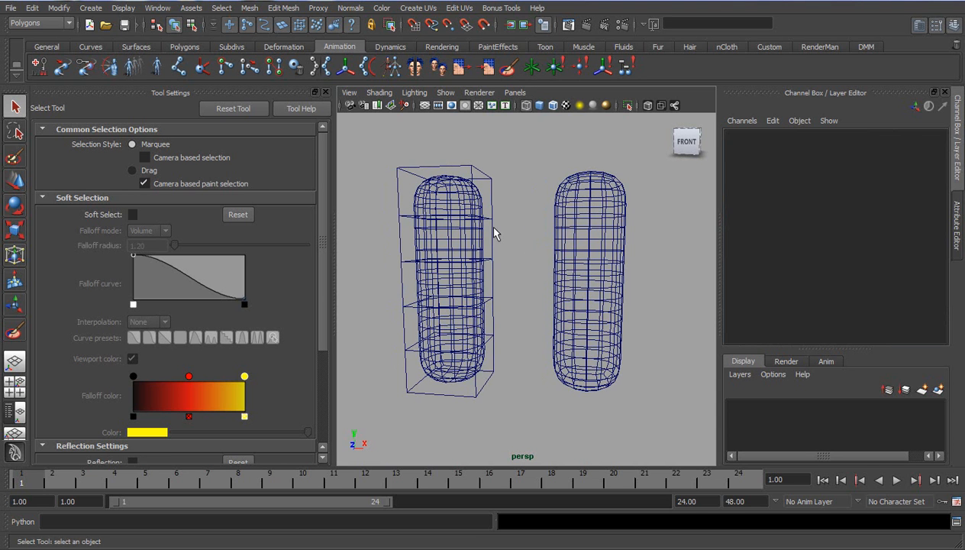
{"action": "left_click", "coordinate": [493, 182]}
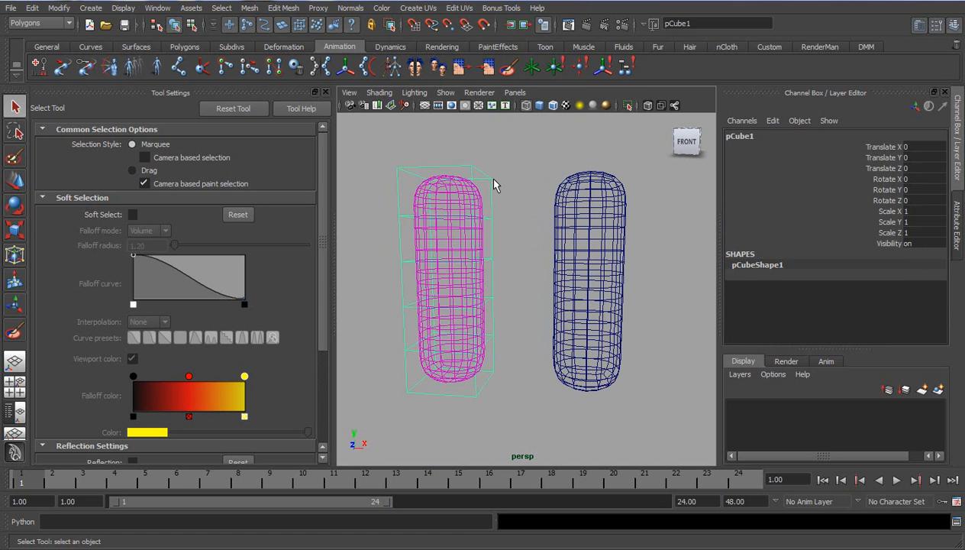
{"action": "left_click", "coordinate": [586, 210]}
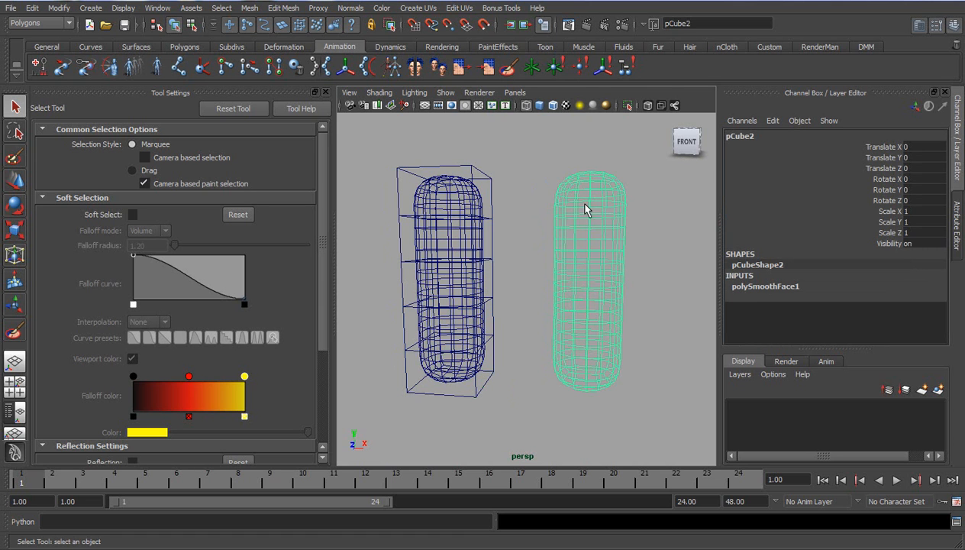
{"action": "key", "text": "5"}
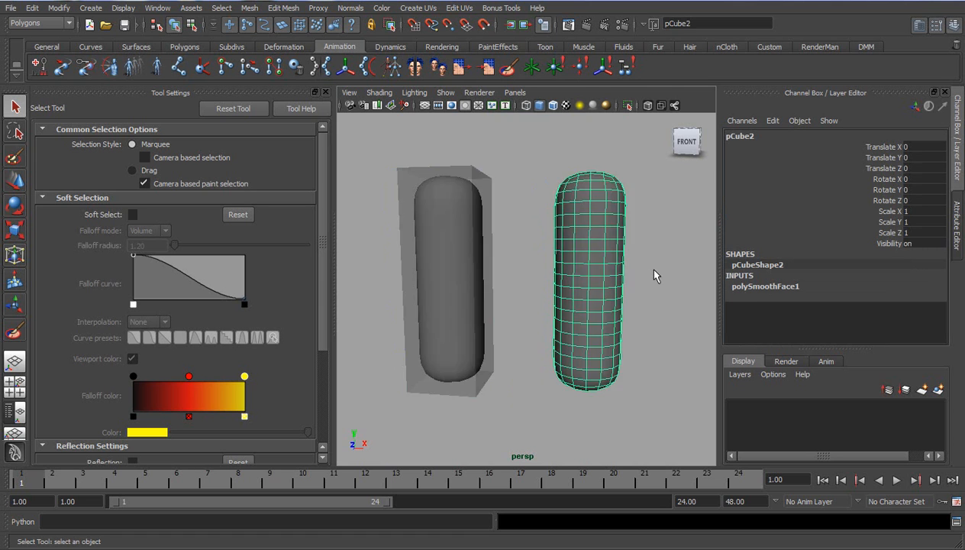
{"action": "left_click", "coordinate": [654, 272]}
{"action": "left_click_drag", "start_coordinate": [570, 317], "coordinate": [449, 274], "text": "alt"}
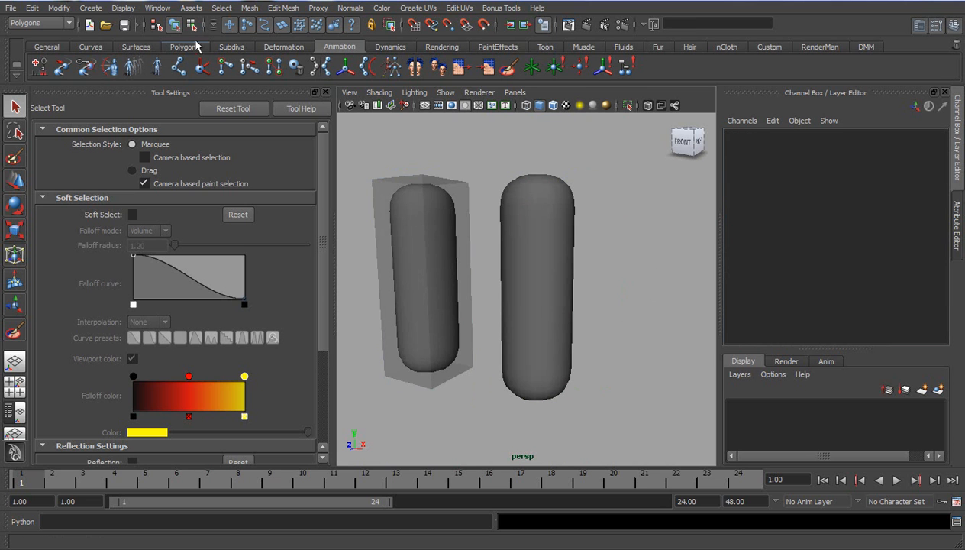
Close the Tool Settings and draw a grid-snapped three-joint chain down the proxy box's centre in the front view, at Y 2, 0 and -2.
{"action": "left_click", "coordinate": [326, 93]}
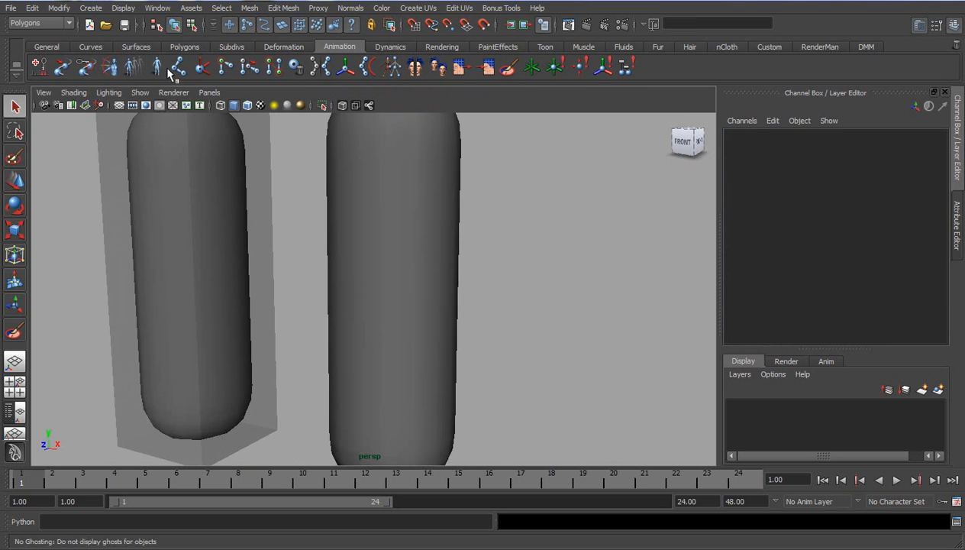
{"action": "left_click", "coordinate": [180, 70]}
{"action": "middle_click_drag", "start_coordinate": [364, 217], "coordinate": [475, 234], "text": "alt"}
{"action": "right_click_drag", "start_coordinate": [474, 234], "coordinate": [332, 234], "text": "alt"}
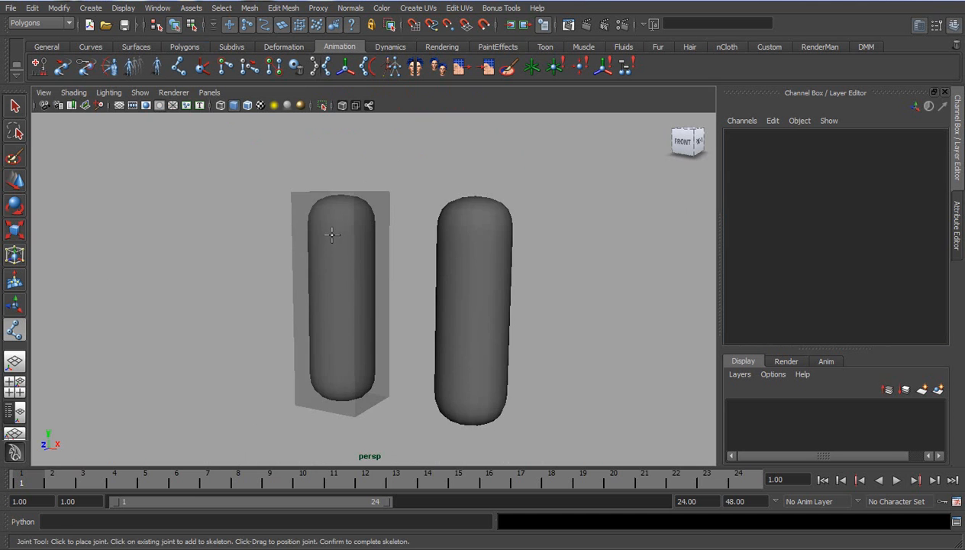
{"action": "key", "text": "space"}
{"action": "key", "text": "space"}
{"action": "right_click_drag", "start_coordinate": [239, 343], "coordinate": [519, 336], "text": "alt"}
{"action": "middle_click_drag", "start_coordinate": [412, 344], "coordinate": [384, 330], "text": "alt"}
{"action": "right_click_drag", "start_coordinate": [384, 331], "coordinate": [440, 335], "text": "alt"}
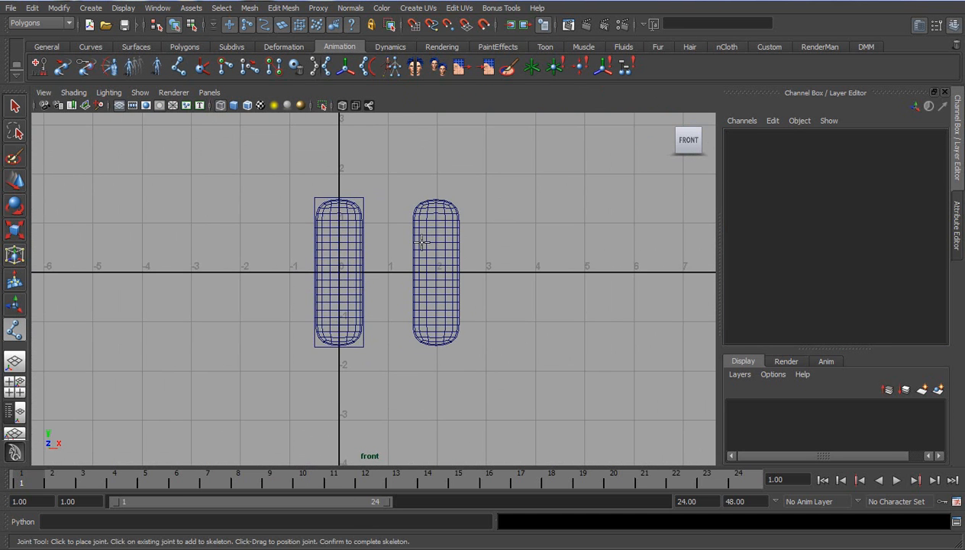
{"action": "key", "text": "x"}
{"action": "left_click", "coordinate": [339, 173]}
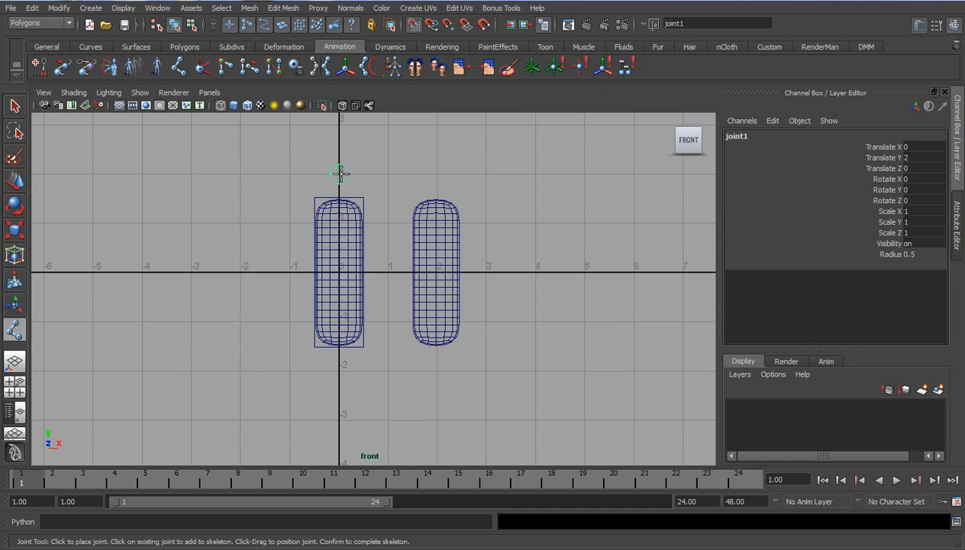
{"action": "left_click", "coordinate": [339, 271]}
{"action": "left_click", "coordinate": [339, 366]}
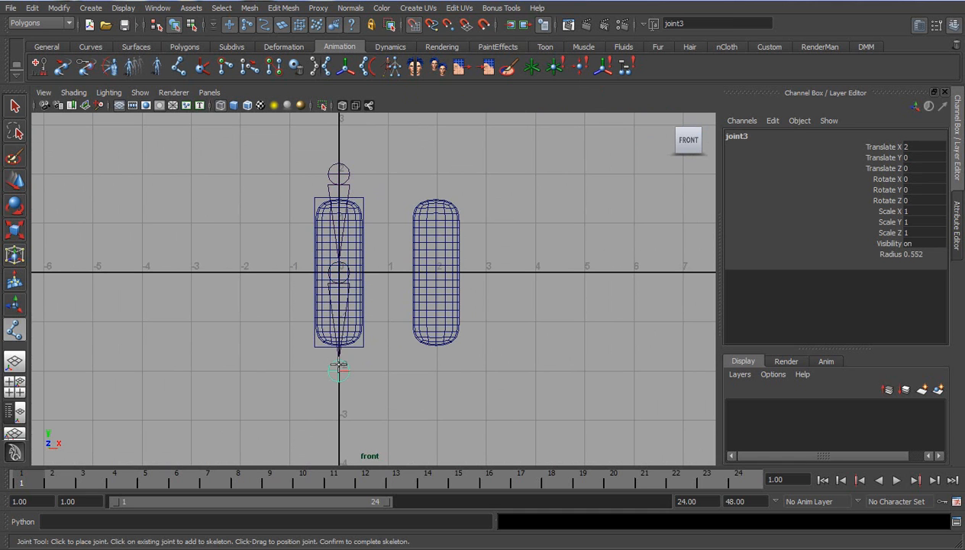
{"action": "key", "text": "q"}
Duplicate the joint chain and move the copy to about X 1.962, inside the smoothed box.
{"action": "key", "text": "ctrl+d"}
{"action": "key", "text": "w"}
{"action": "left_click_drag", "start_coordinate": [384, 174], "coordinate": [478, 192]}
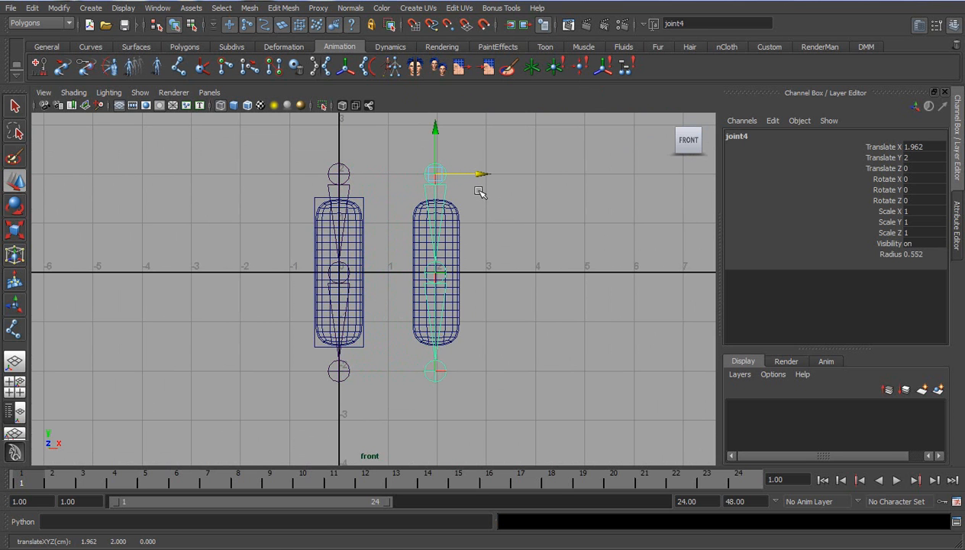
Return to the perspective view and rename the smoothed box pCube2 as Smoothed.
{"action": "key", "text": "space"}
{"action": "key", "text": "space"}
{"action": "right_click_drag", "start_coordinate": [523, 281], "coordinate": [498, 319], "text": "alt"}
{"action": "left_click_drag", "start_coordinate": [496, 318], "coordinate": [491, 294], "text": "alt"}
{"action": "left_click", "coordinate": [482, 231]}
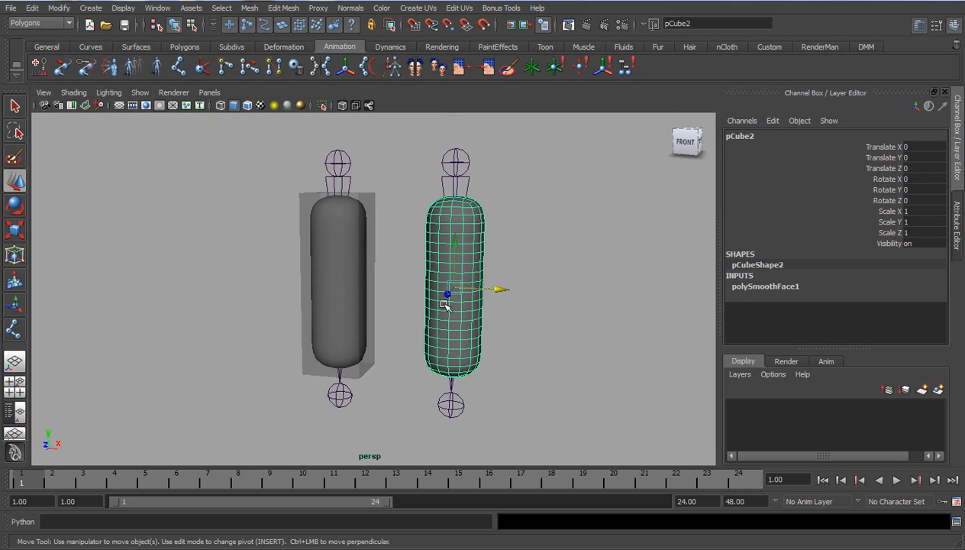
{"action": "double_click", "coordinate": [741, 136]}
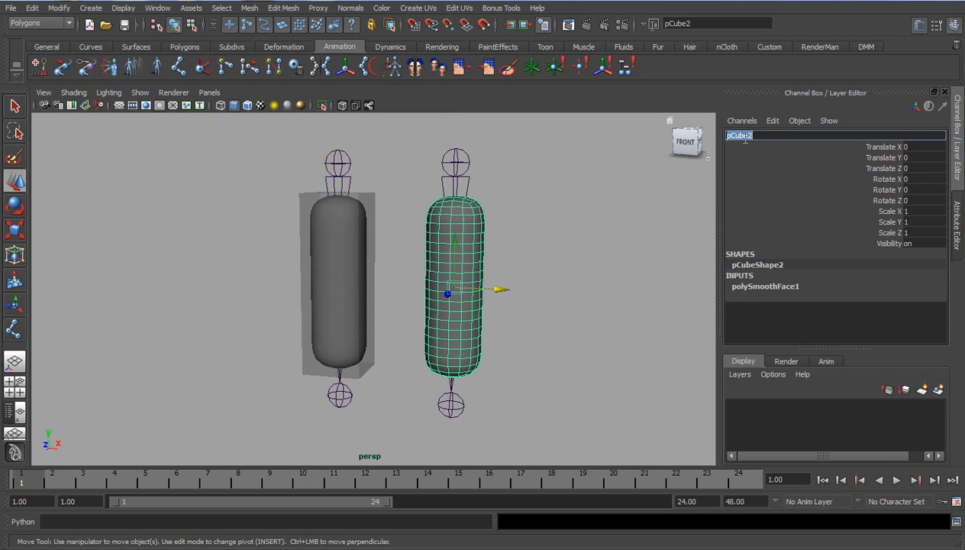
{"action": "type", "text": "Smoothed"}
{"action": "key", "text": "Return"}
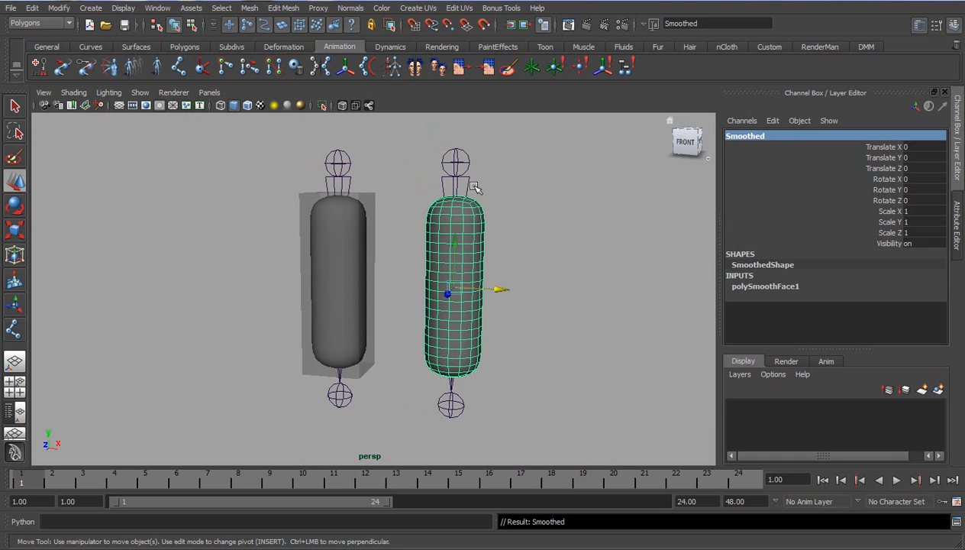
Smooth bind the Smoothed mesh to the duplicated joint chain joint4, keeping the Bind Skin commands in a floating window.
{"action": "left_click", "coordinate": [449, 177]}
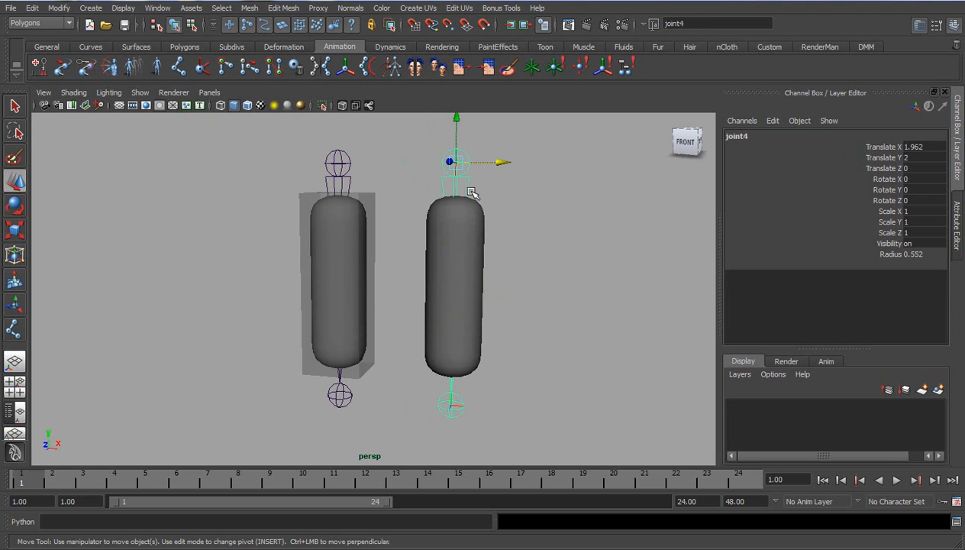
{"action": "left_click", "coordinate": [481, 213]}
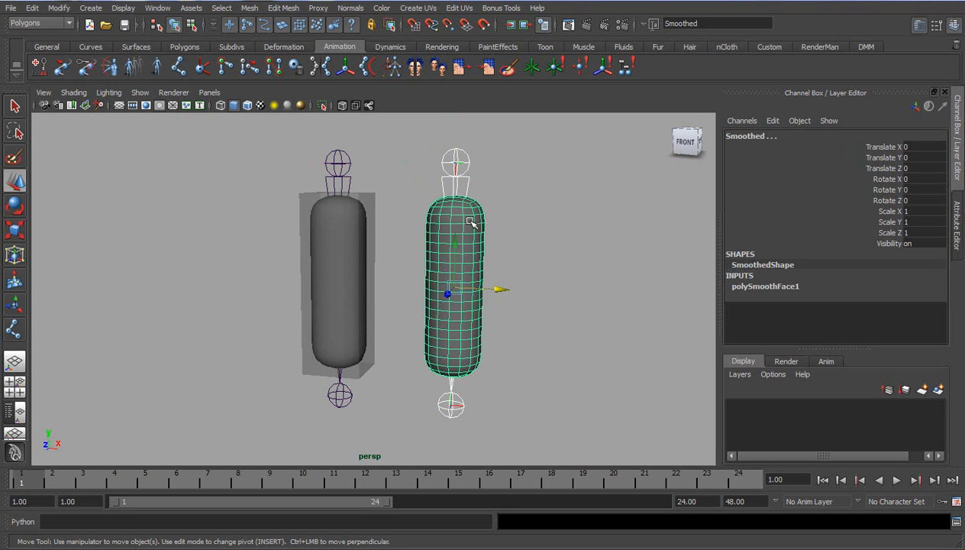
{"action": "left_click", "coordinate": [42, 23]}
{"action": "left_click", "coordinate": [52, 38]}
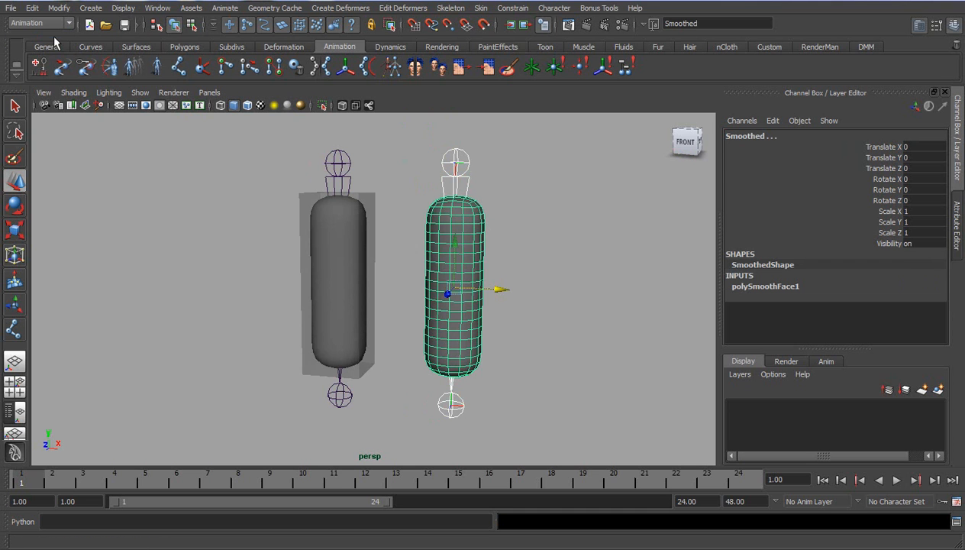
{"action": "left_click", "coordinate": [481, 8]}
{"action": "mouse_move", "coordinate": [495, 31]}
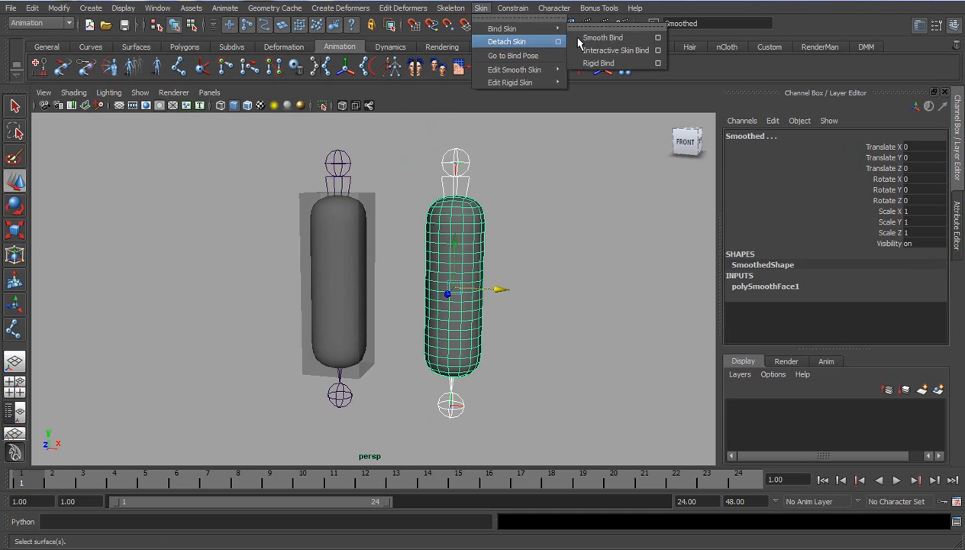
{"action": "left_click", "coordinate": [586, 23]}
{"action": "left_click_drag", "start_coordinate": [616, 22], "coordinate": [581, 128]}
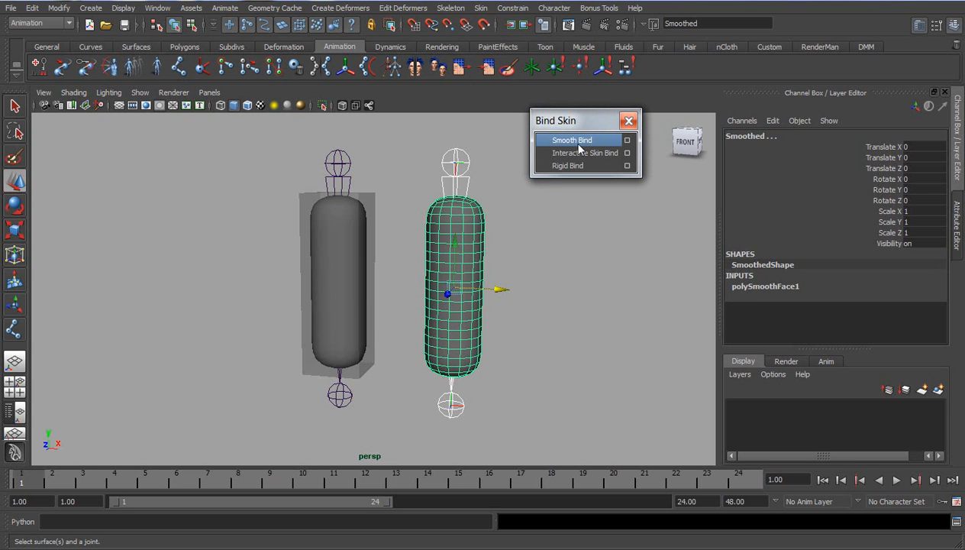
{"action": "left_click", "coordinate": [579, 142]}
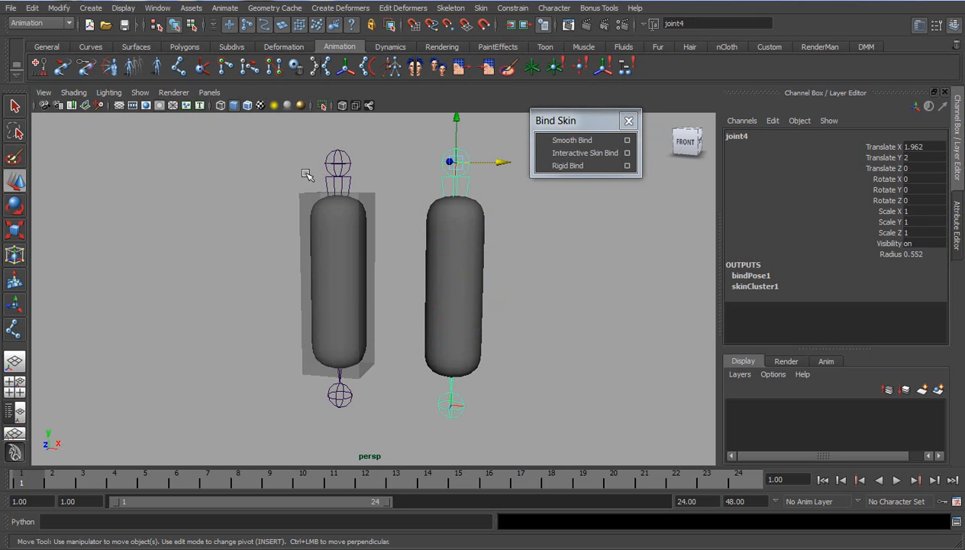
Smooth bind the low-poly proxy cage pCube1 to its joint chain joint1.
{"action": "left_click", "coordinate": [358, 159]}
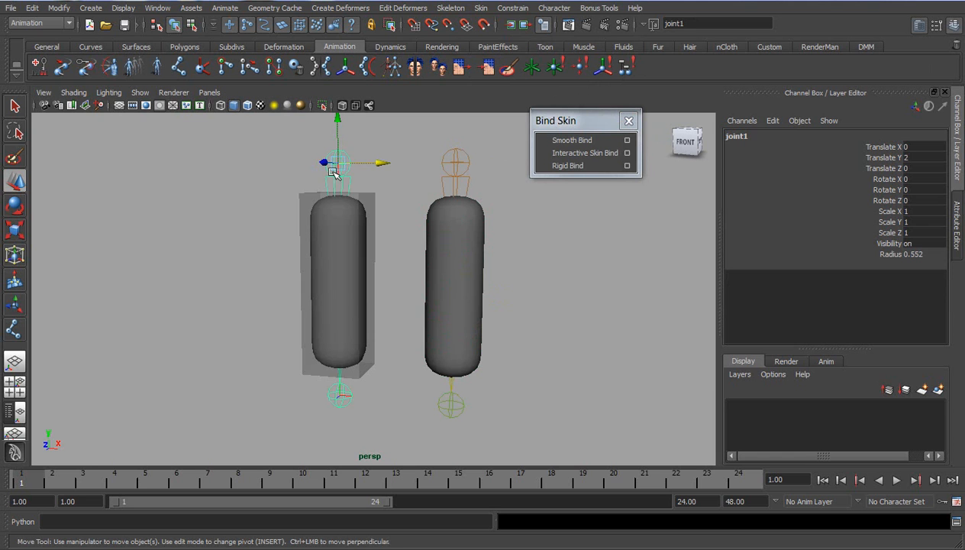
{"action": "left_click", "coordinate": [371, 198]}
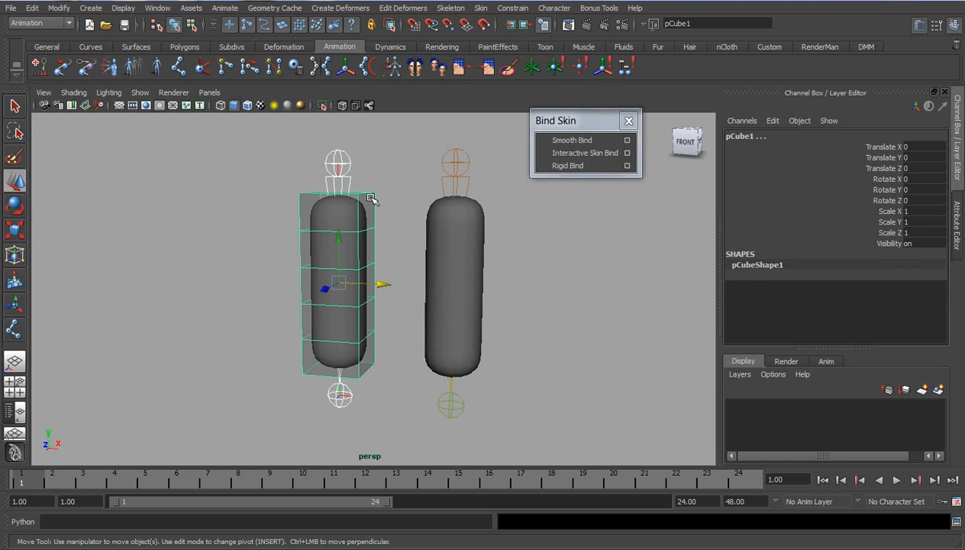
{"action": "left_click", "coordinate": [573, 140]}
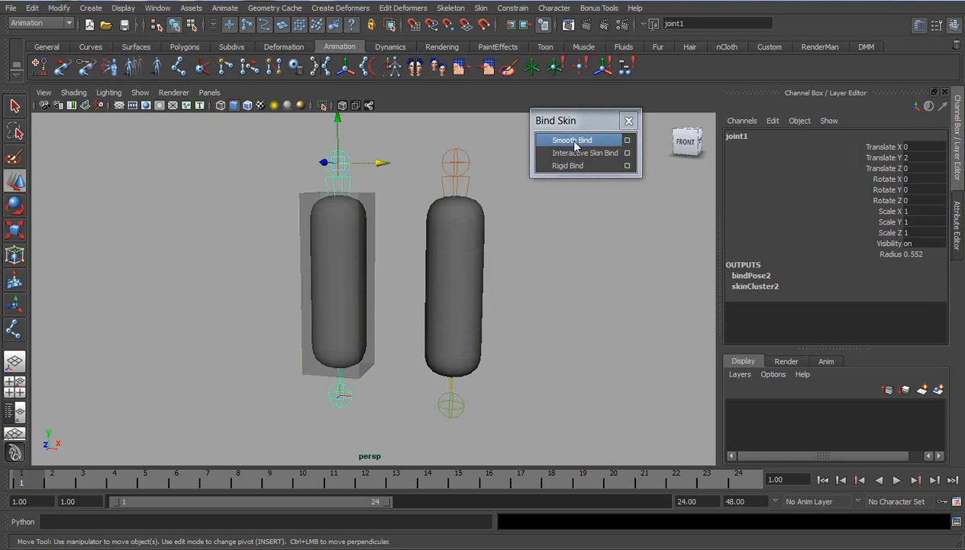
Switch to wireframe and select the middle joints and each chain's root joint to examine which meshes each chain drives.
{"action": "left_click_drag", "start_coordinate": [504, 340], "coordinate": [326, 348]}
{"action": "key", "text": "e"}
{"action": "key", "text": "4"}
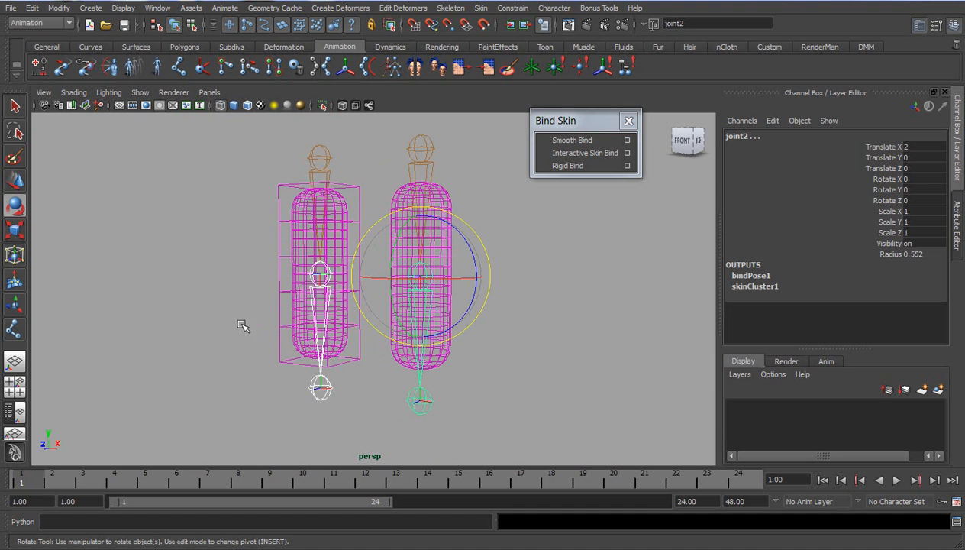
{"action": "right_click_drag", "start_coordinate": [224, 310], "coordinate": [276, 304], "text": "alt"}
{"action": "left_click_drag", "start_coordinate": [276, 305], "coordinate": [284, 319], "text": "alt"}
{"action": "left_click", "coordinate": [556, 263]}
{"action": "left_click", "coordinate": [446, 188]}
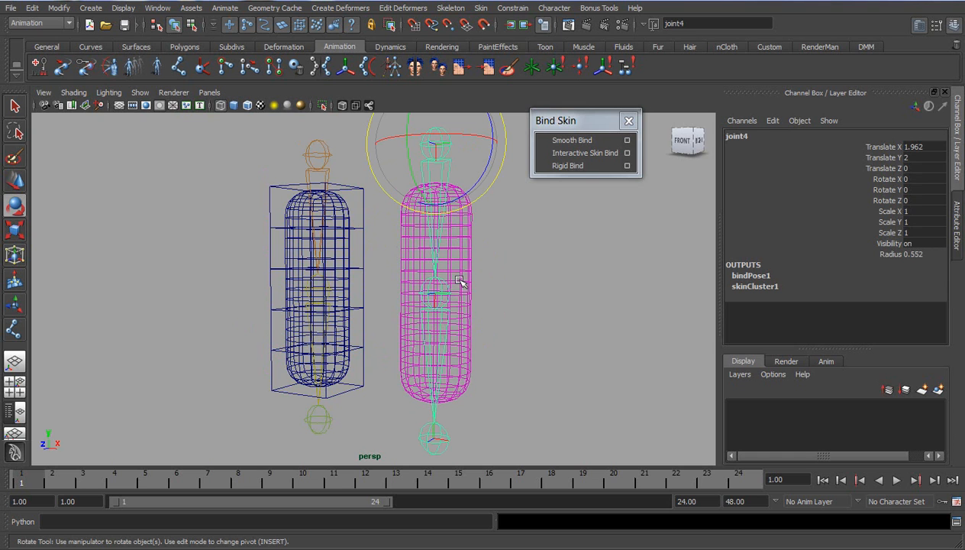
{"action": "left_click", "coordinate": [406, 334]}
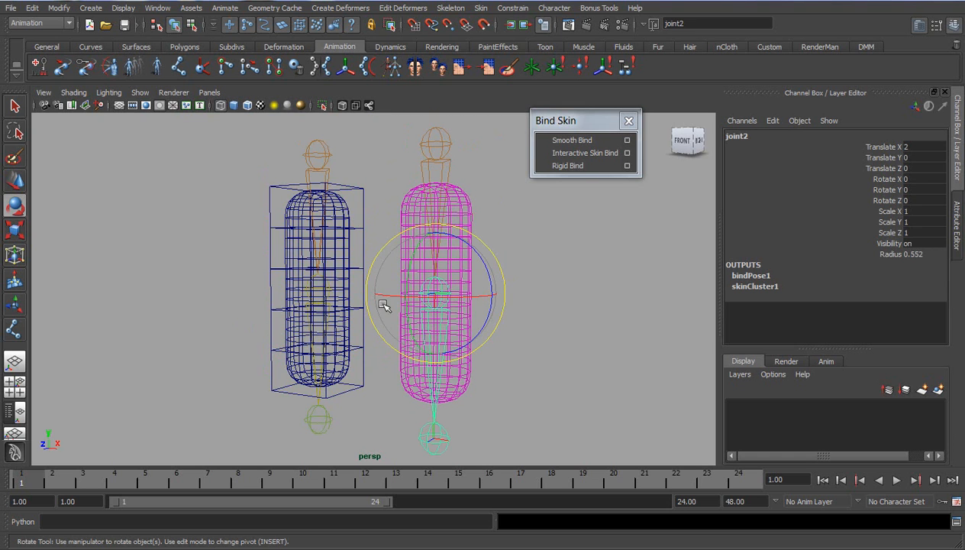
{"action": "left_click", "coordinate": [326, 160]}
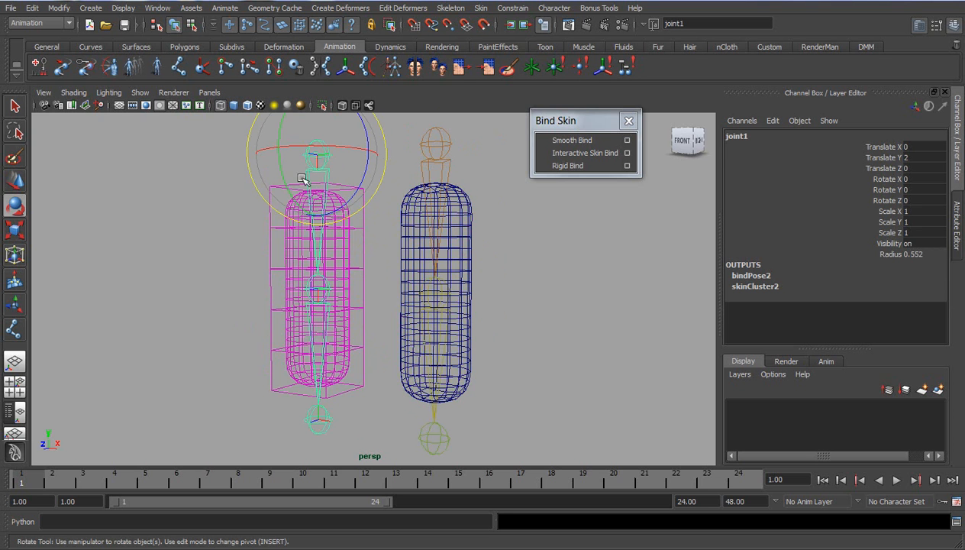
Select the low-poly cage pCube1 and its smooth proxy pCube3 to examine the inputs connected to each.
{"action": "middle_click_drag", "start_coordinate": [330, 194], "coordinate": [354, 218], "text": "alt"}
{"action": "middle_click_drag", "start_coordinate": [400, 320], "coordinate": [408, 293], "text": "alt"}
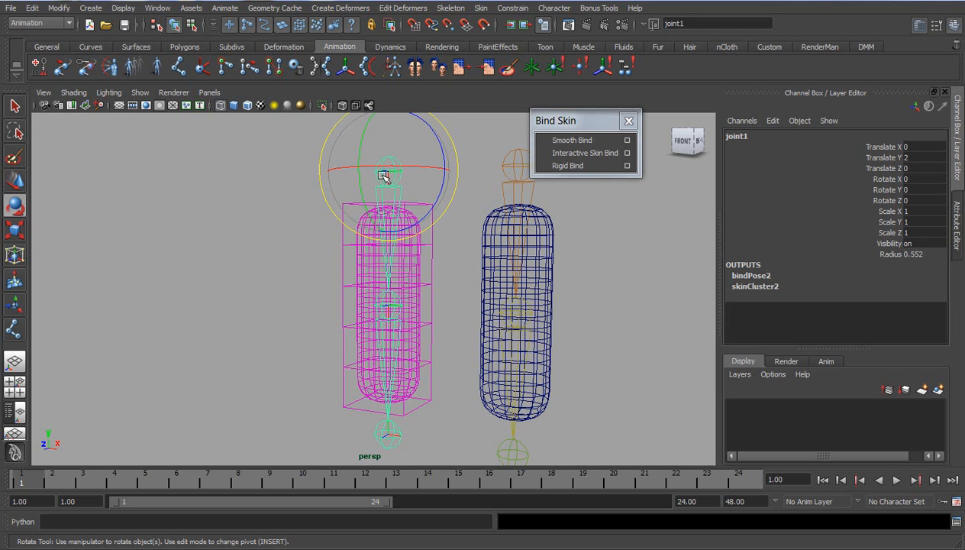
{"action": "left_click_drag", "start_coordinate": [323, 223], "coordinate": [346, 255]}
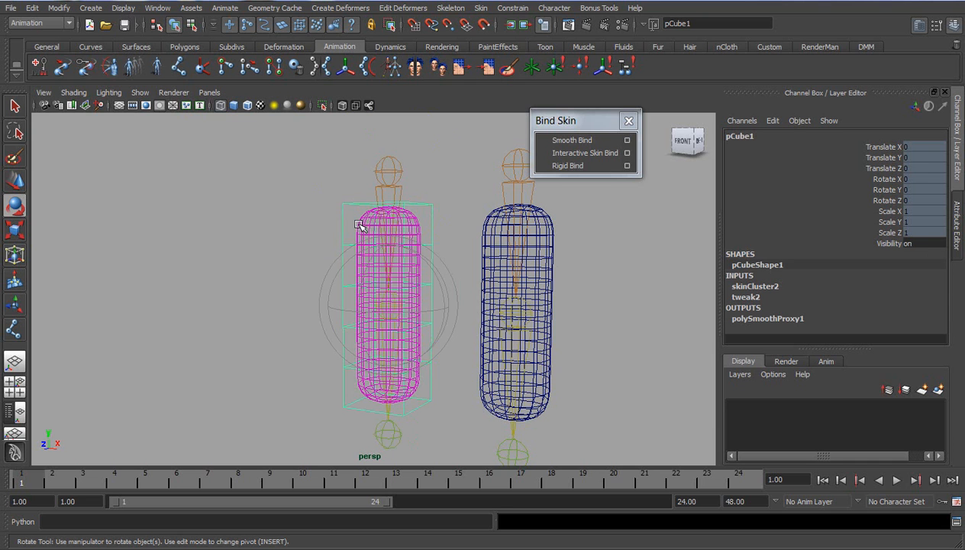
{"action": "left_click", "coordinate": [361, 224]}
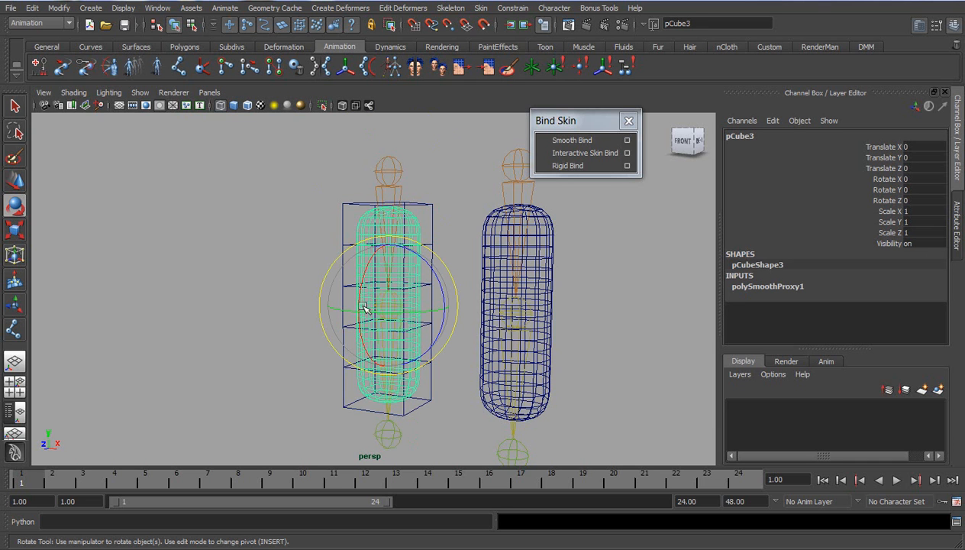
Rotate the middle joints of both chains together to about -79° in Y and compare the bent meshes in shaded display.
{"action": "left_click", "coordinate": [555, 338]}
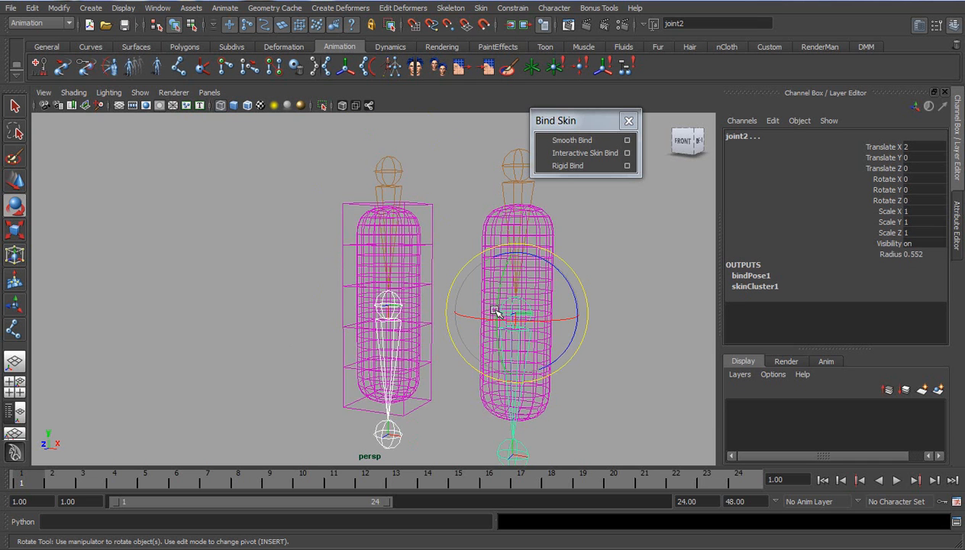
{"action": "left_click_drag", "start_coordinate": [496, 307], "coordinate": [510, 252]}
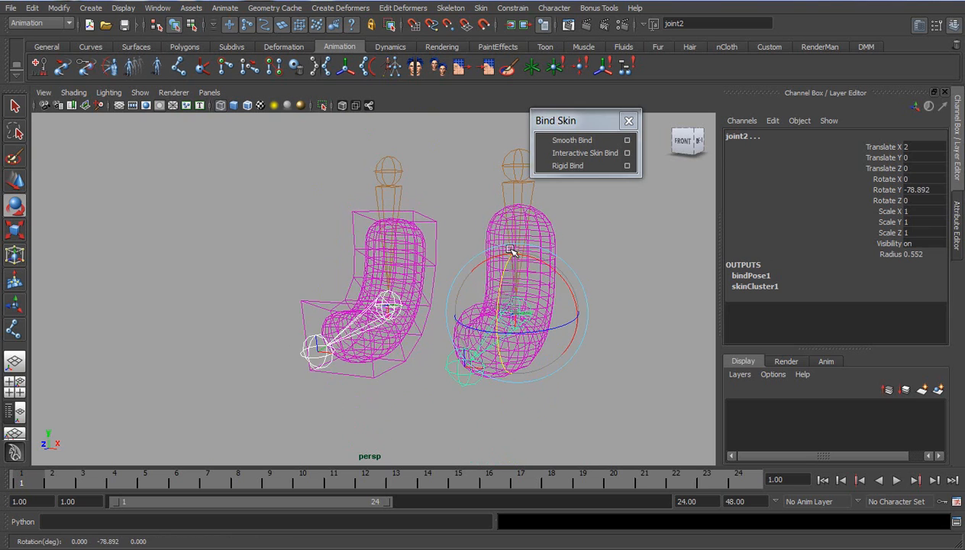
{"action": "mouse_move", "coordinate": [554, 318]}
{"action": "left_mouse_down", "text": "alt"}
{"action": "mouse_move", "coordinate": [477, 320]}
{"action": "mouse_move", "coordinate": [550, 340]}
{"action": "mouse_move", "coordinate": [575, 336]}
{"action": "mouse_move", "coordinate": [391, 350]}
{"action": "mouse_move", "coordinate": [470, 364]}
{"action": "mouse_move", "coordinate": [316, 364]}
{"action": "mouse_move", "coordinate": [502, 380]}
{"action": "mouse_move", "coordinate": [595, 366]}
{"action": "mouse_move", "coordinate": [468, 376]}
{"action": "mouse_move", "coordinate": [344, 369]}
{"action": "mouse_move", "coordinate": [353, 358]}
{"action": "left_mouse_up", "text": "alt"}
{"action": "key", "text": "5"}
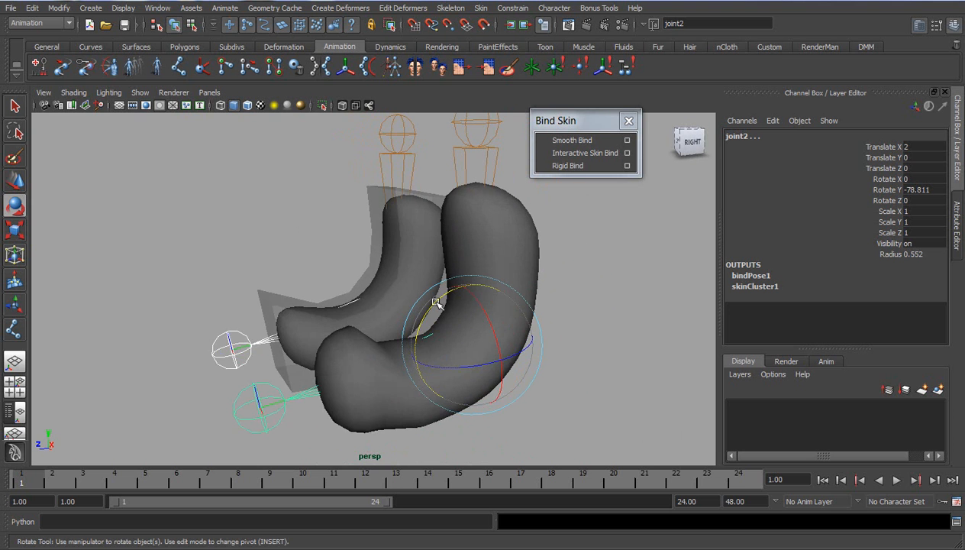
Try a free rotation of both middle joints, undo all the joint rotations, and clear the selection.
{"action": "left_click_drag", "start_coordinate": [437, 296], "coordinate": [520, 383]}
{"action": "key", "text": "ctrl+z"}
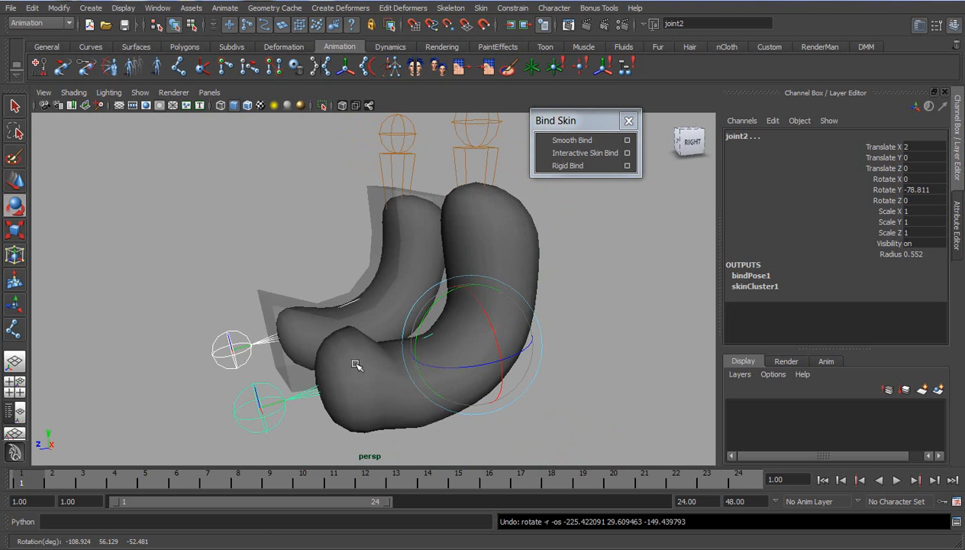
{"action": "left_click_drag", "start_coordinate": [390, 370], "coordinate": [468, 363], "text": "alt"}
{"action": "key", "text": "ctrl+z"}
{"action": "left_click", "coordinate": [233, 313]}
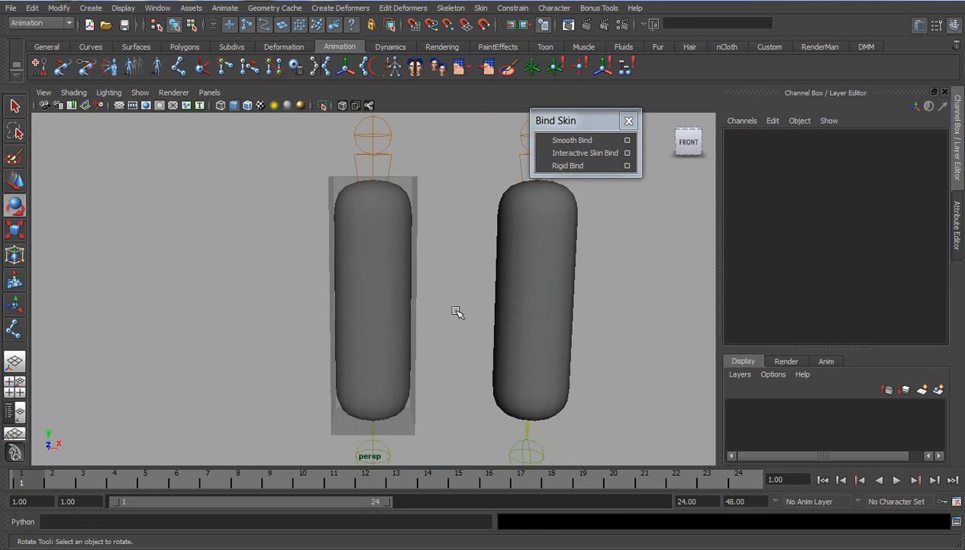
Turn on the Poly Count heads-up display and clear the selection of the Smoothed mesh.
{"action": "scroll", "coordinate": [418, 310], "scroll_direction": "down", "scroll_amount": 2}
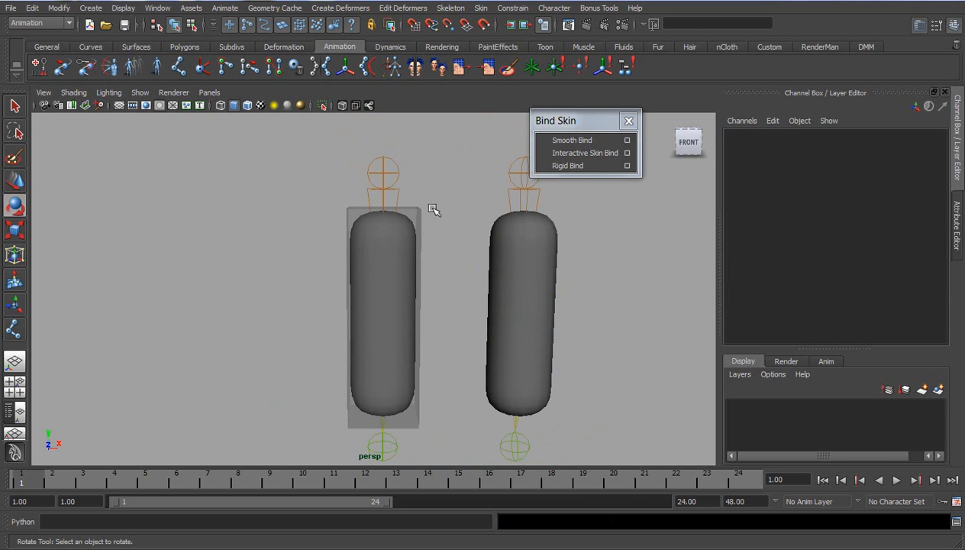
{"action": "left_click", "coordinate": [504, 233]}
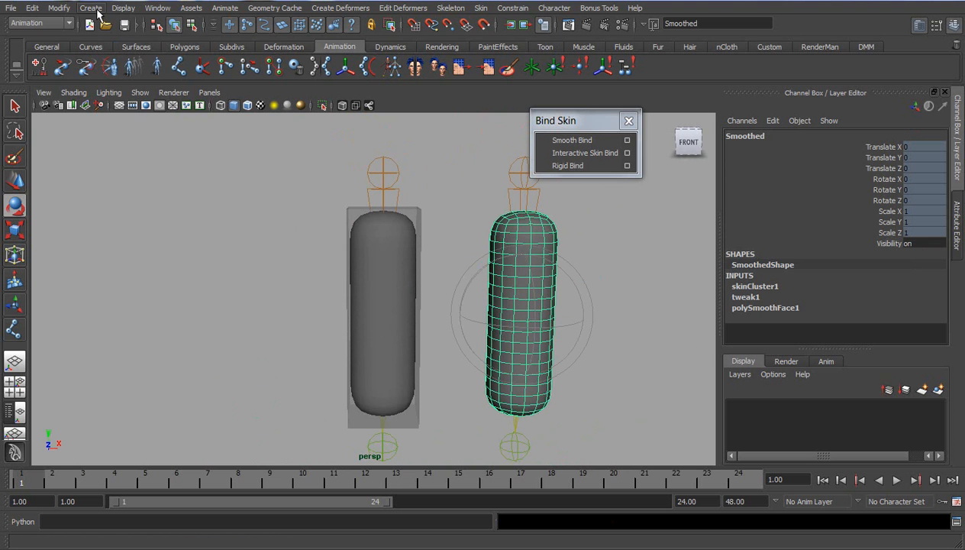
{"action": "left_click", "coordinate": [123, 9]}
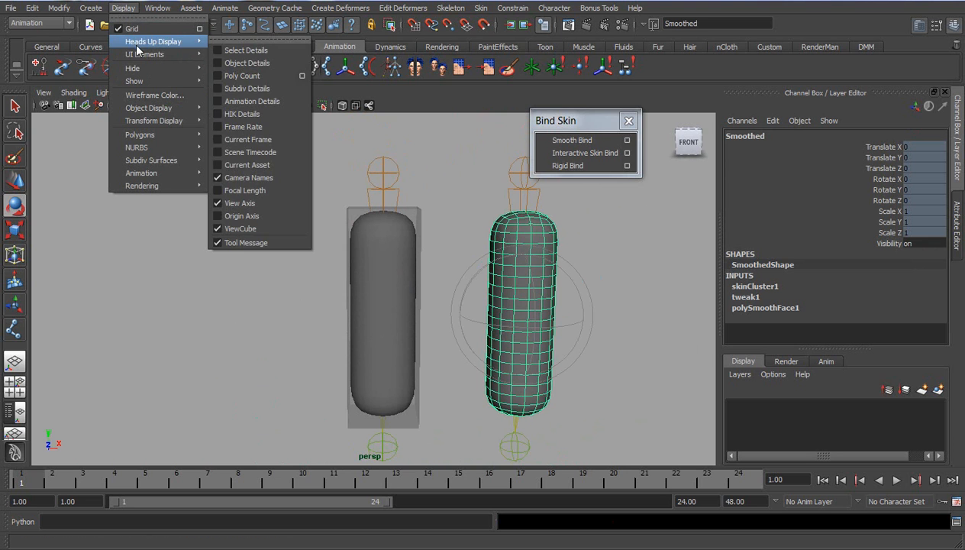
{"action": "mouse_move", "coordinate": [145, 56]}
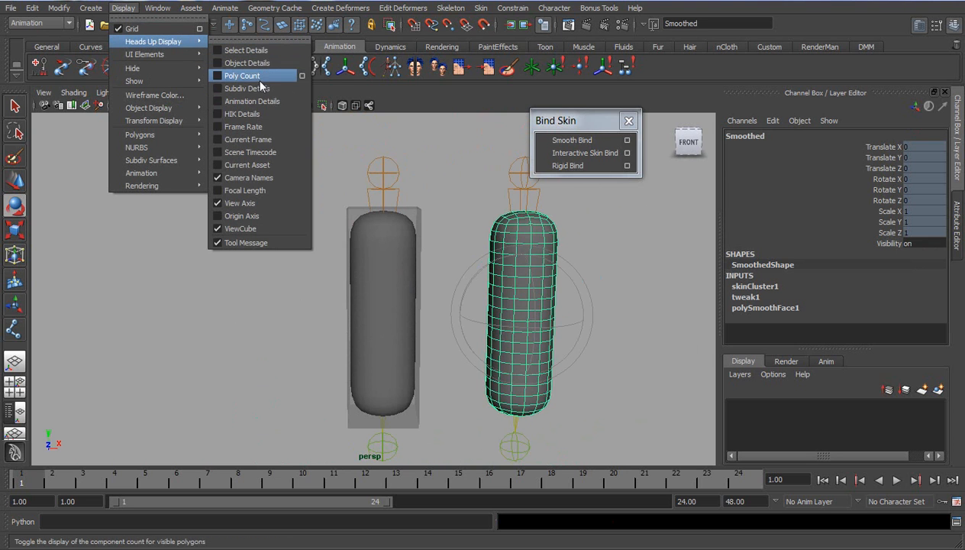
{"action": "left_click", "coordinate": [221, 79]}
{"action": "middle_click_drag", "start_coordinate": [441, 298], "coordinate": [329, 295], "text": "alt"}
{"action": "left_click", "coordinate": [494, 266]}
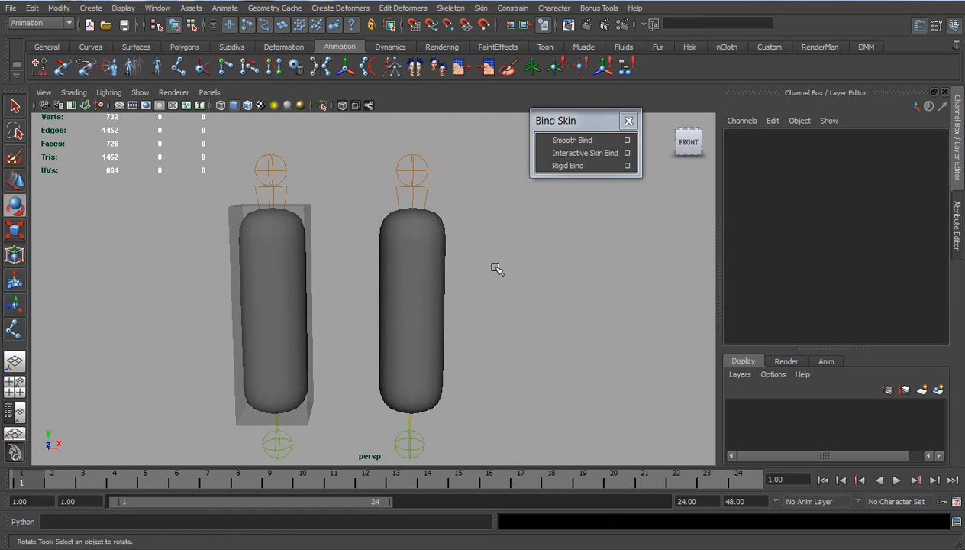
Select the Smoothed mesh, the cage pCube1 and the proxy pCube3 one by one to compare their polygon counts.
{"action": "left_click", "coordinate": [436, 235]}
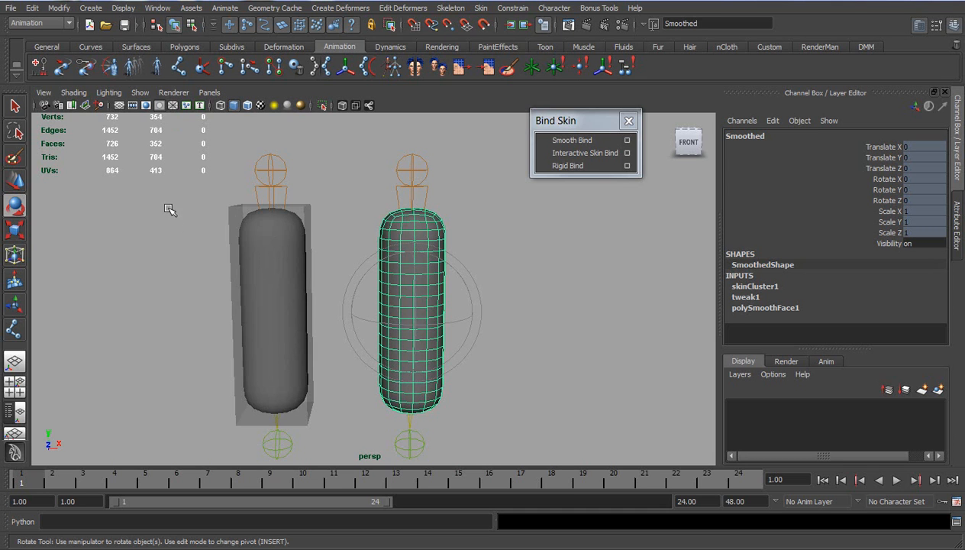
{"action": "left_click", "coordinate": [236, 213]}
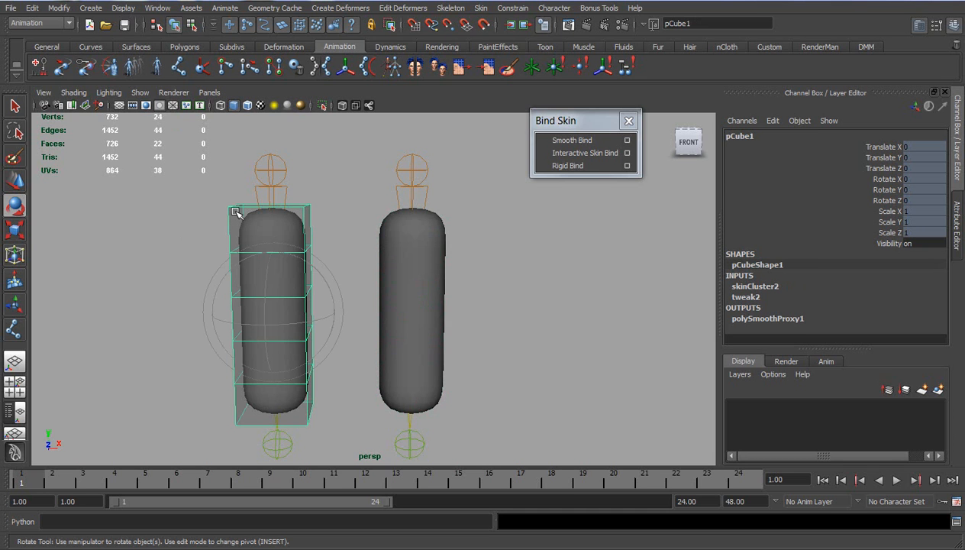
{"action": "left_click_drag", "start_coordinate": [236, 212], "coordinate": [280, 276], "text": "alt"}
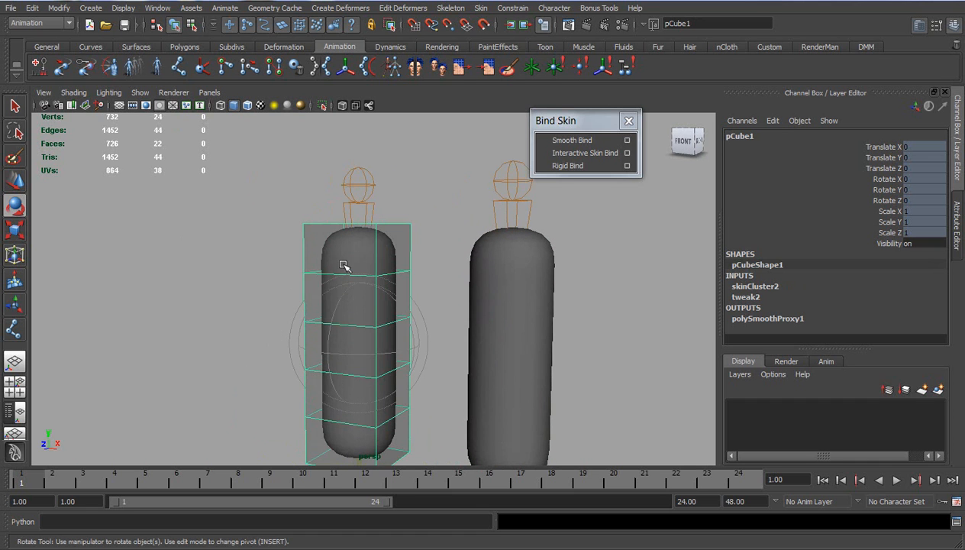
{"action": "key", "text": "4"}
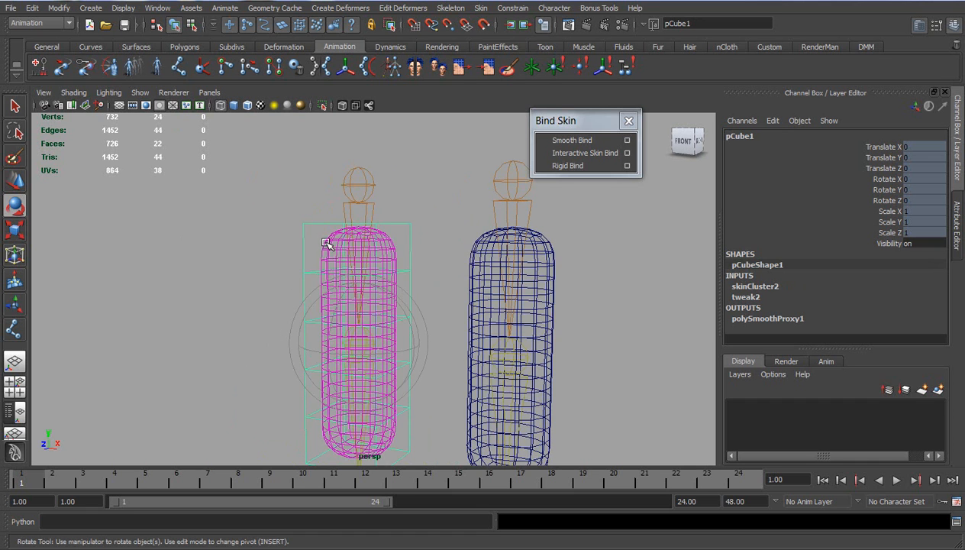
{"action": "left_click", "coordinate": [329, 252]}
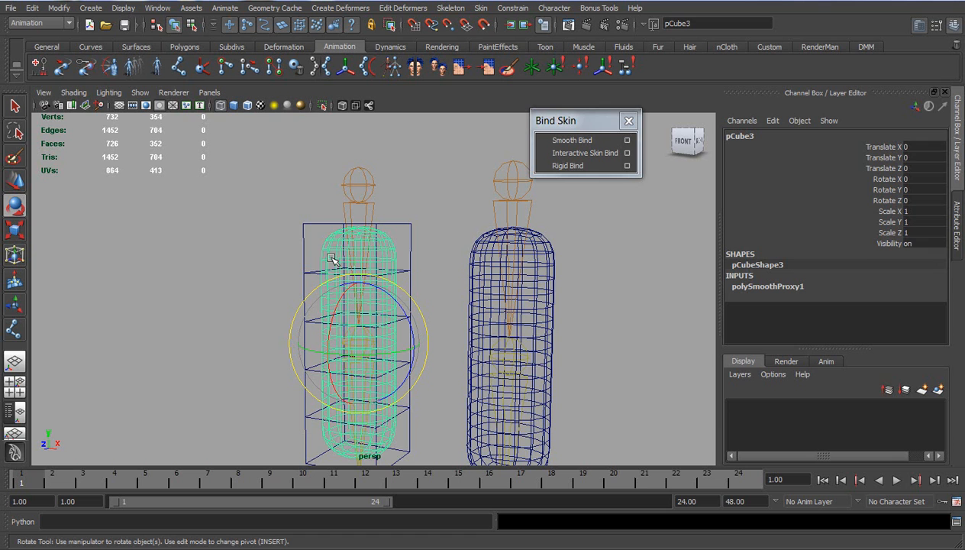
{"action": "left_click", "coordinate": [567, 284]}
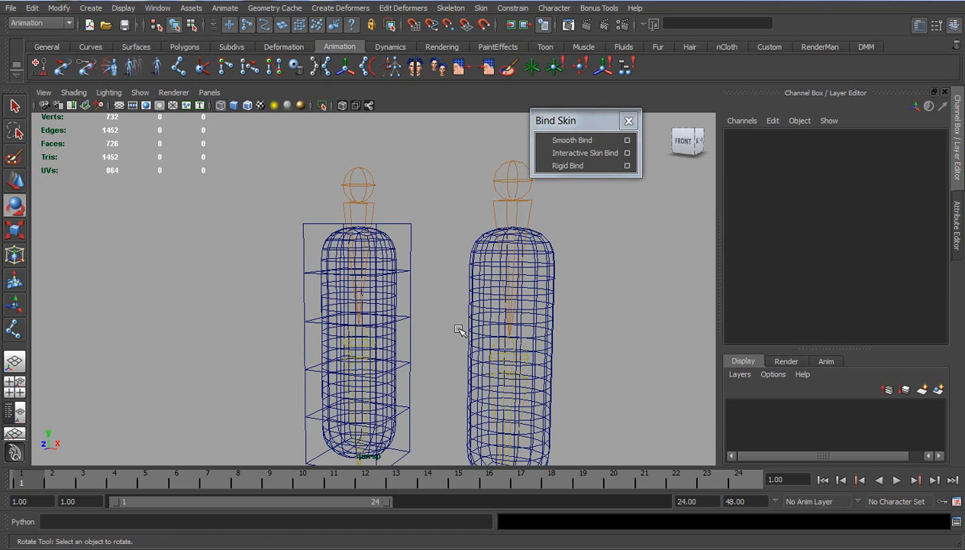
{"action": "scroll", "coordinate": [458, 330], "scroll_direction": "down", "scroll_amount": 2}
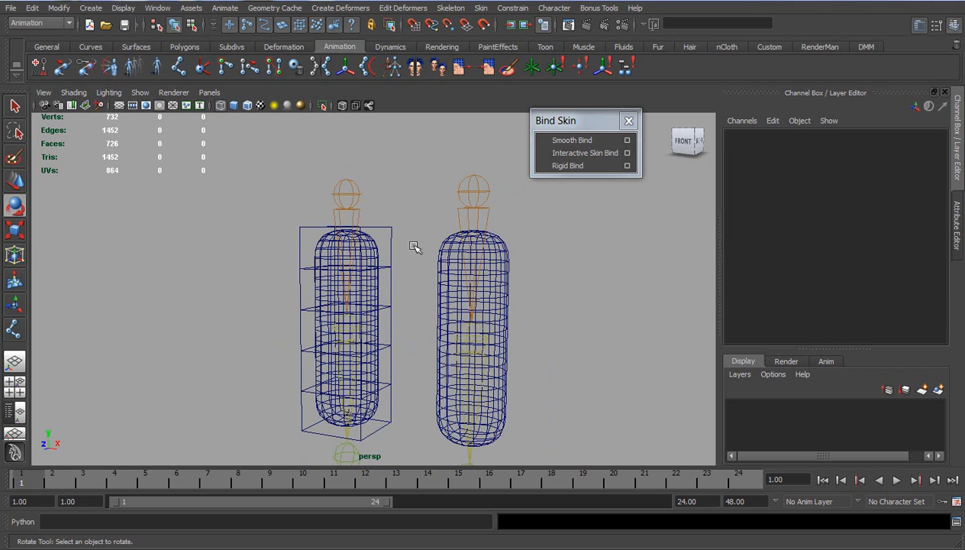
Select the cage's root joint, the cage pCube1 and the Smoothed mesh to compare the vertex counts of the bound meshes.
{"action": "left_click", "coordinate": [327, 244]}
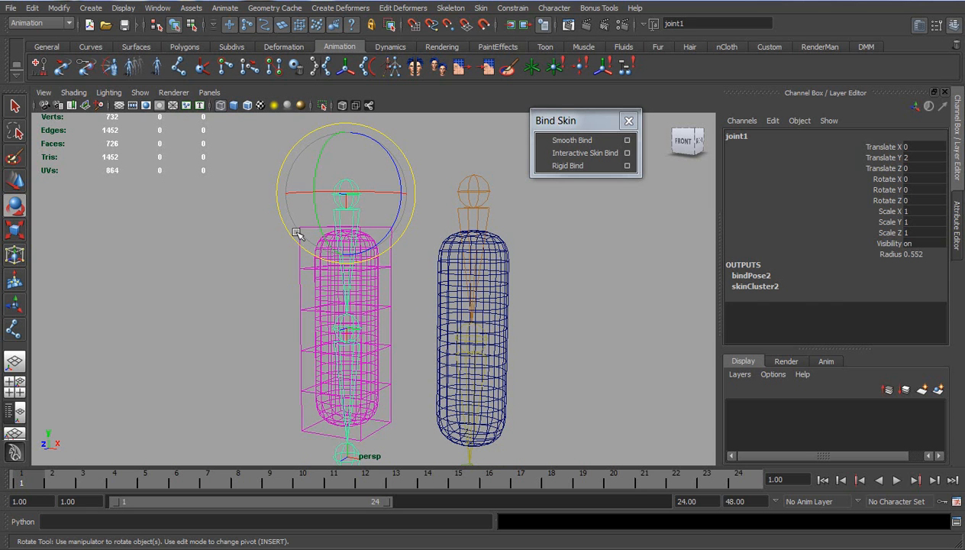
{"action": "left_click", "coordinate": [304, 240]}
{"action": "left_click", "coordinate": [313, 238]}
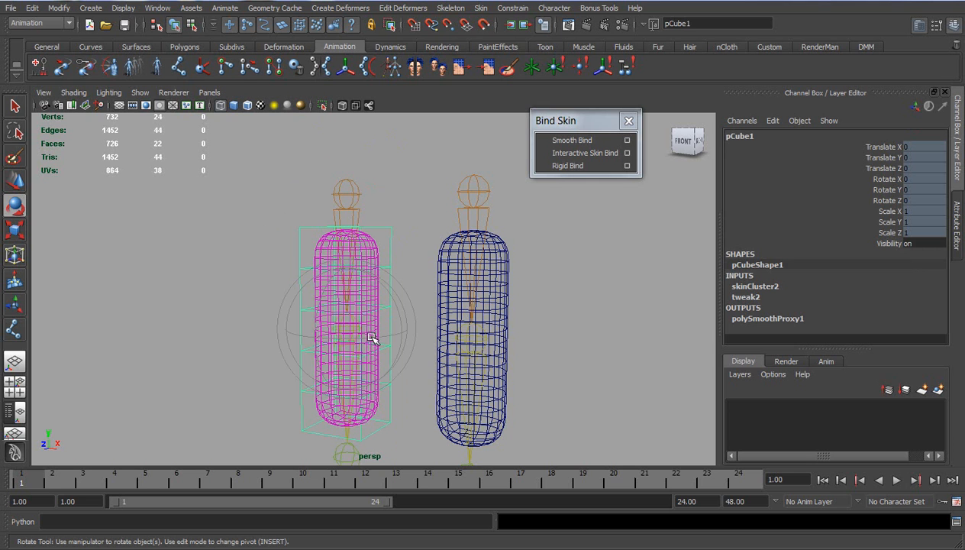
{"action": "left_click", "coordinate": [556, 261]}
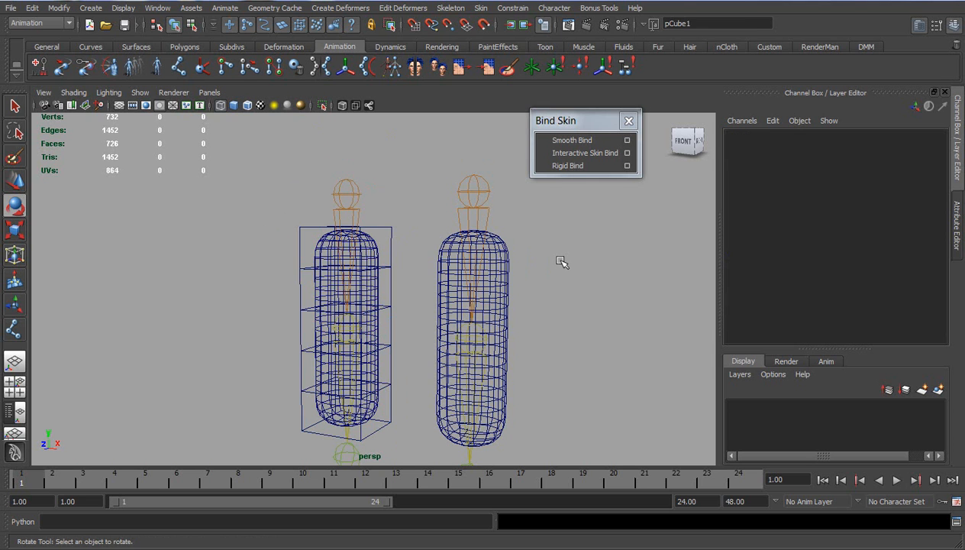
{"action": "left_click", "coordinate": [497, 294]}
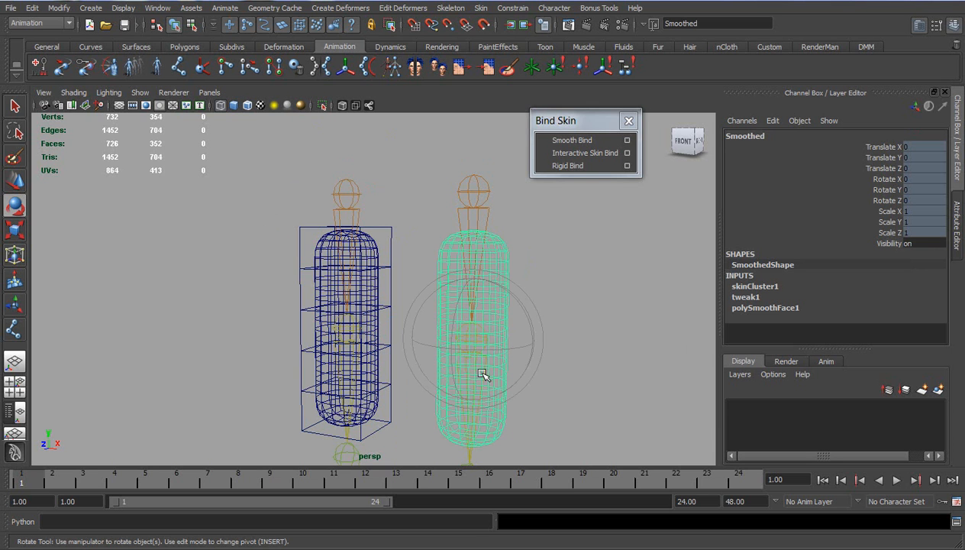
{"action": "left_click", "coordinate": [552, 310]}
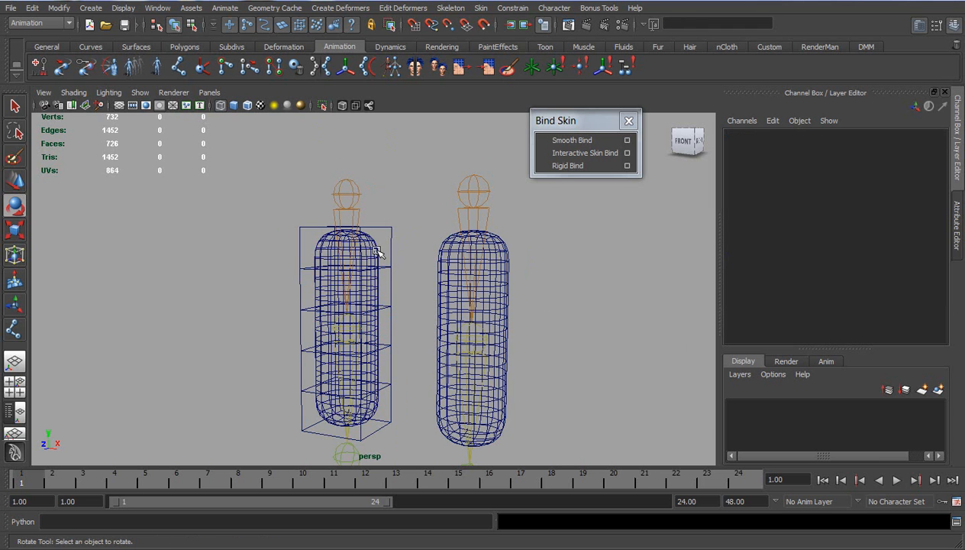
Put the smooth proxy pCube3 on a new display layer, hide that layer, and return to shaded display.
{"action": "left_click", "coordinate": [375, 252]}
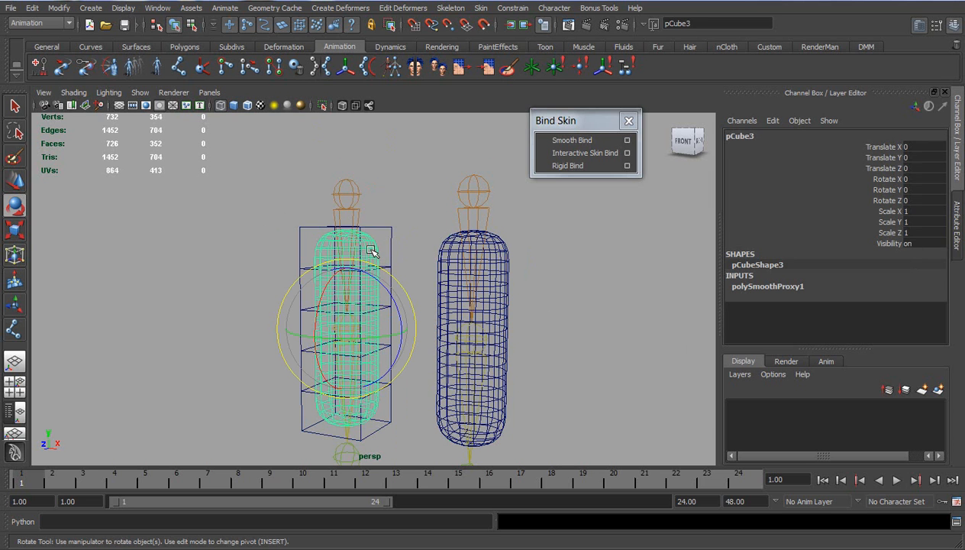
{"action": "left_click", "coordinate": [938, 390]}
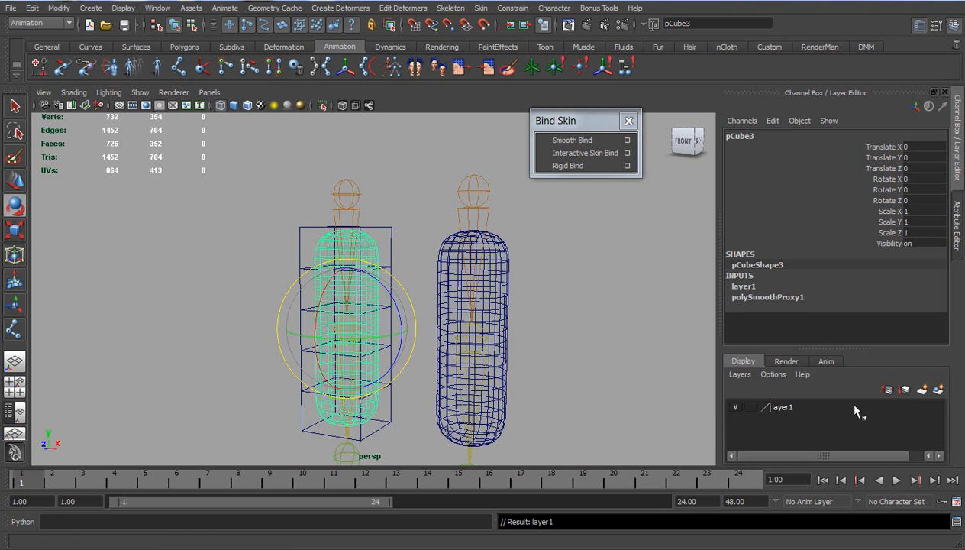
{"action": "left_click", "coordinate": [736, 407]}
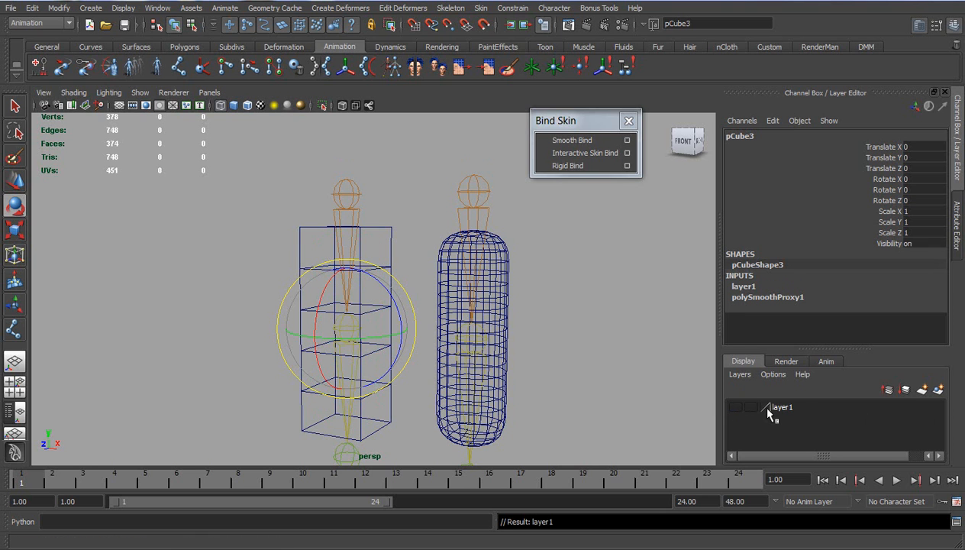
{"action": "left_click", "coordinate": [253, 268]}
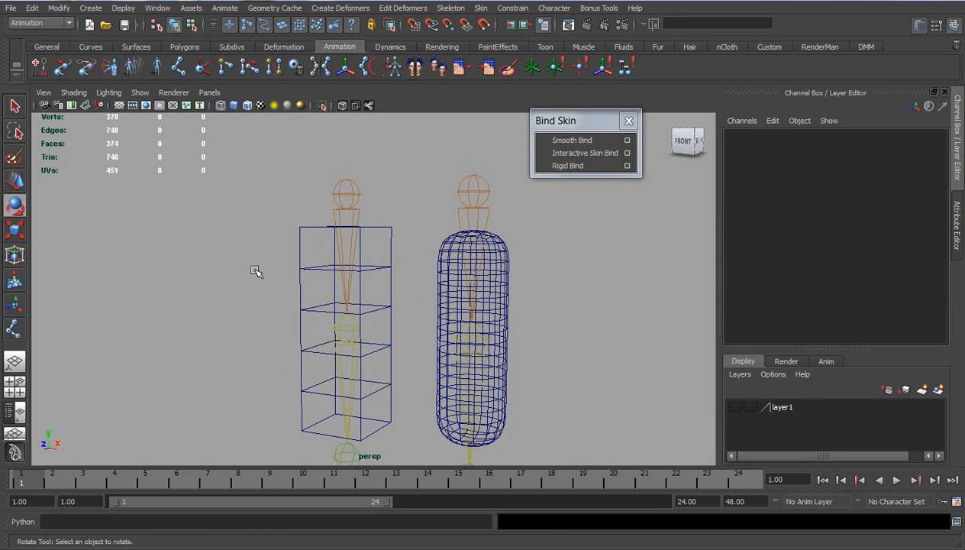
{"action": "key", "text": "5"}
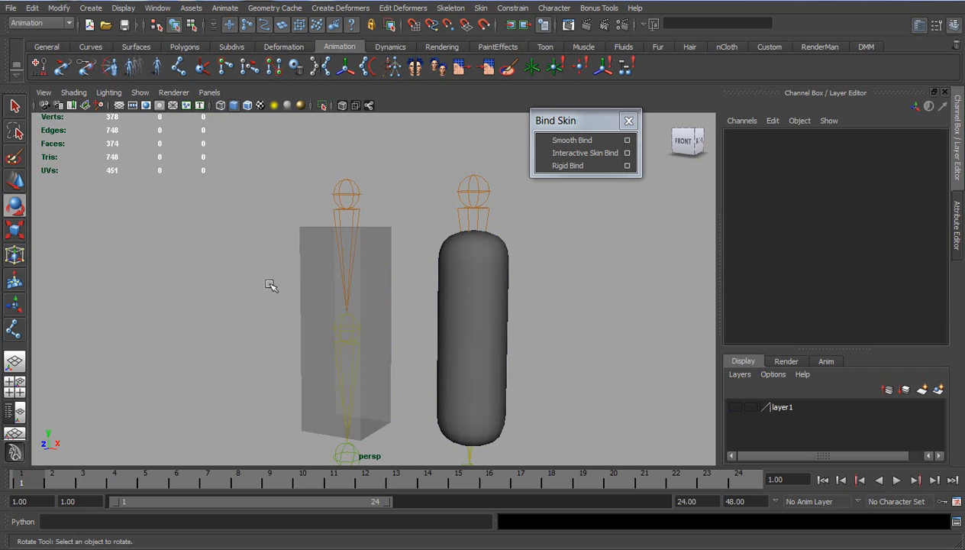
Try rotating the cage's middle joint joint2 about -7.7° in Y and undo the rotation.
{"action": "left_click", "coordinate": [379, 363]}
{"action": "mouse_move", "coordinate": [323, 334]}
{"action": "left_mouse_down"}
{"action": "mouse_move", "coordinate": [324, 234]}
{"action": "mouse_move", "coordinate": [330, 297]}
{"action": "mouse_move", "coordinate": [308, 273]}
{"action": "mouse_move", "coordinate": [324, 360]}
{"action": "mouse_move", "coordinate": [326, 221]}
{"action": "mouse_move", "coordinate": [316, 318]}
{"action": "left_mouse_up"}
{"action": "key", "text": "ctrl+z"}
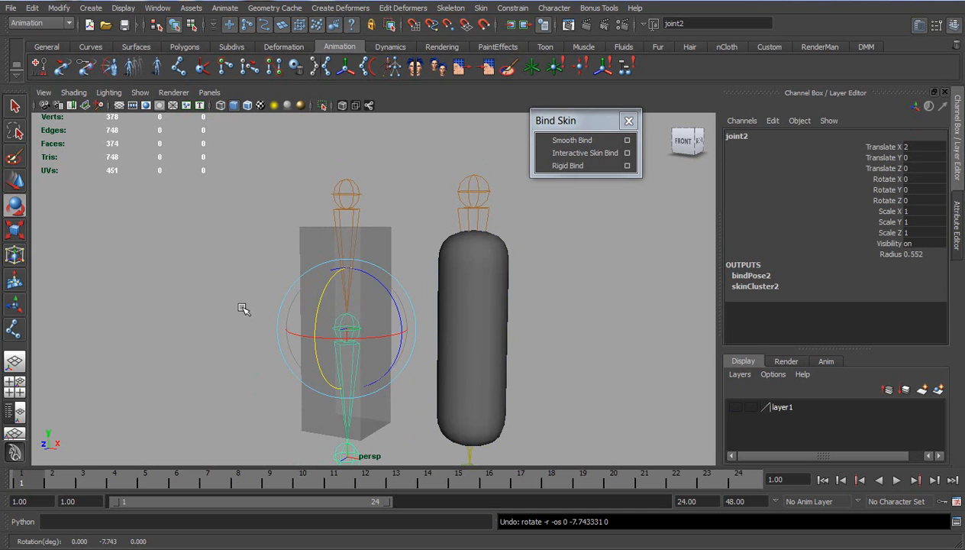
Show the cage pCube1 in smooth mesh preview, try rotating its joint2 about 21.2° in Y, and undo the rotation.
{"action": "left_click", "coordinate": [306, 243]}
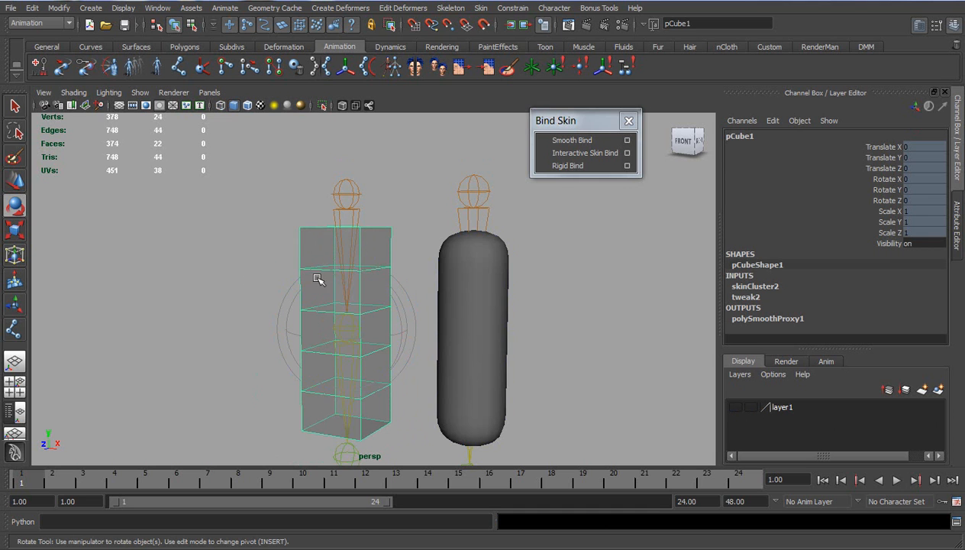
{"action": "key", "text": "3"}
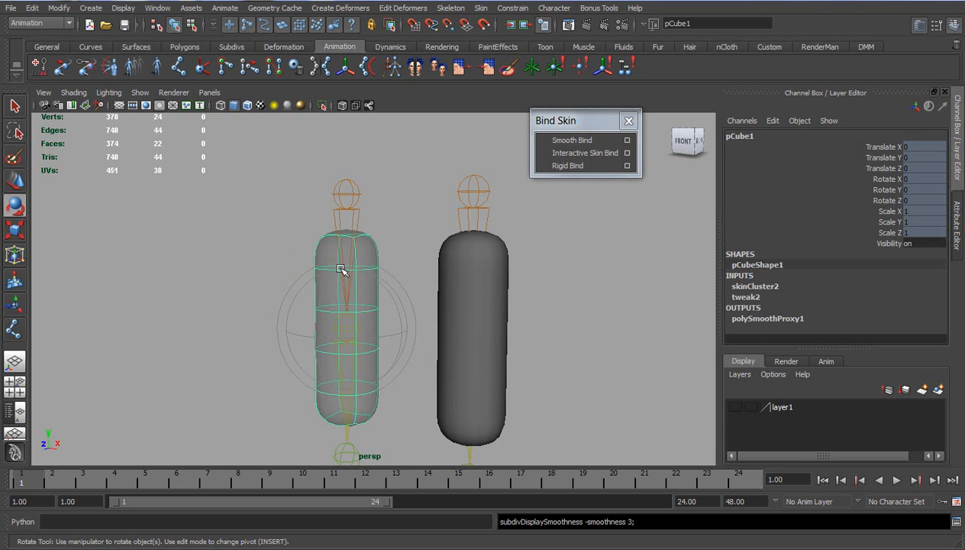
{"action": "left_click", "coordinate": [216, 291]}
{"action": "left_click", "coordinate": [374, 377]}
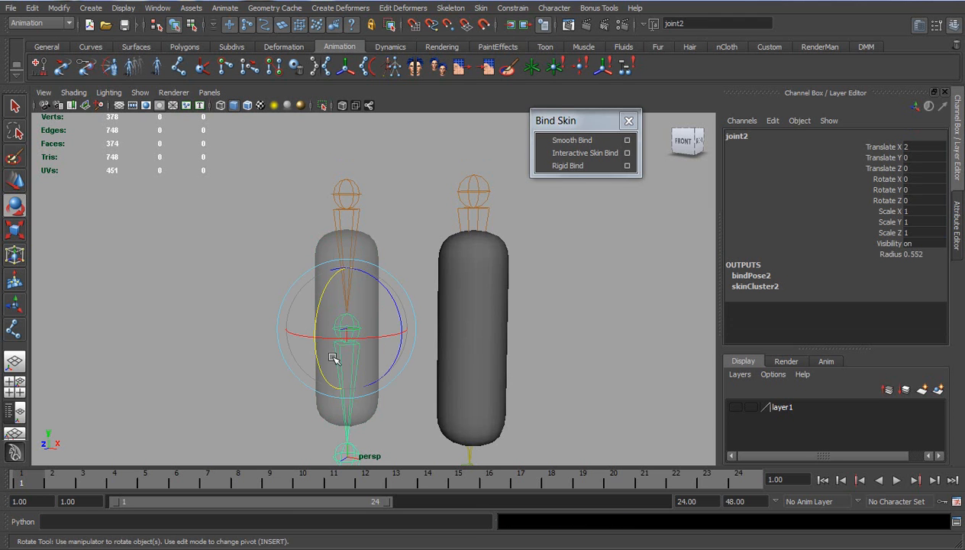
{"action": "left_click_drag", "start_coordinate": [317, 328], "coordinate": [320, 349]}
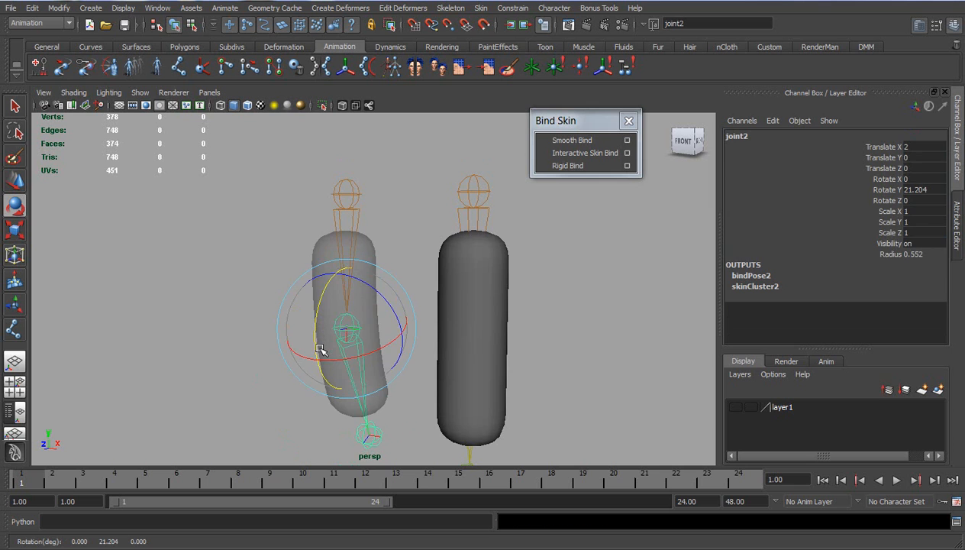
{"action": "key", "text": "ctrl+z"}
{"action": "key", "text": "ctrl+z"}
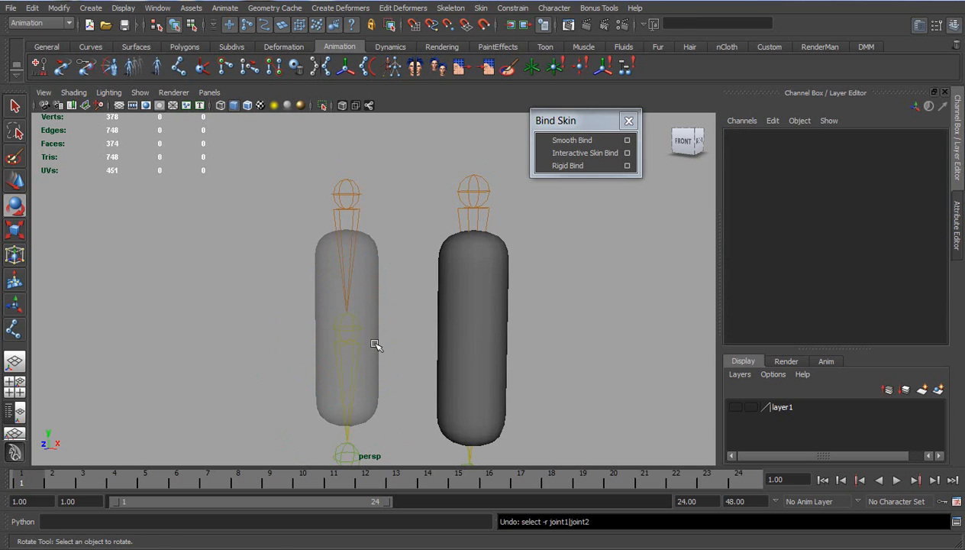
Return the cage pCube1 to unsmoothed display and make layer1 with the smooth proxy visible.
{"action": "left_click", "coordinate": [321, 349]}
{"action": "key", "text": "1"}
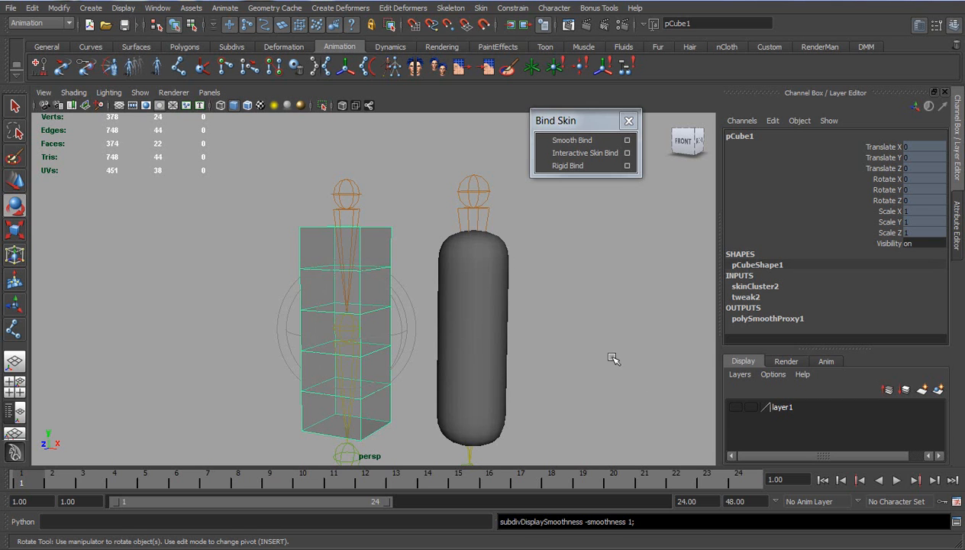
{"action": "left_click", "coordinate": [736, 409]}
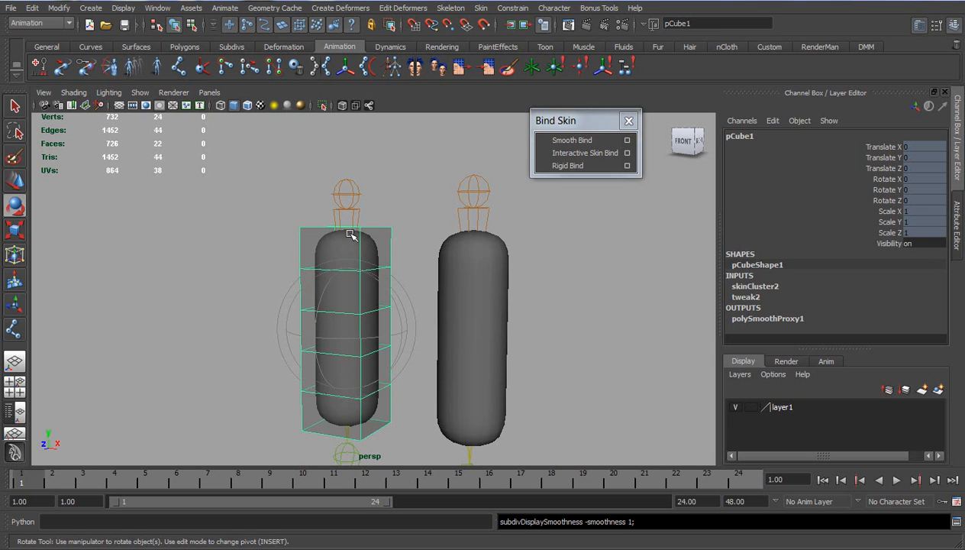
{"action": "left_click", "coordinate": [253, 255]}
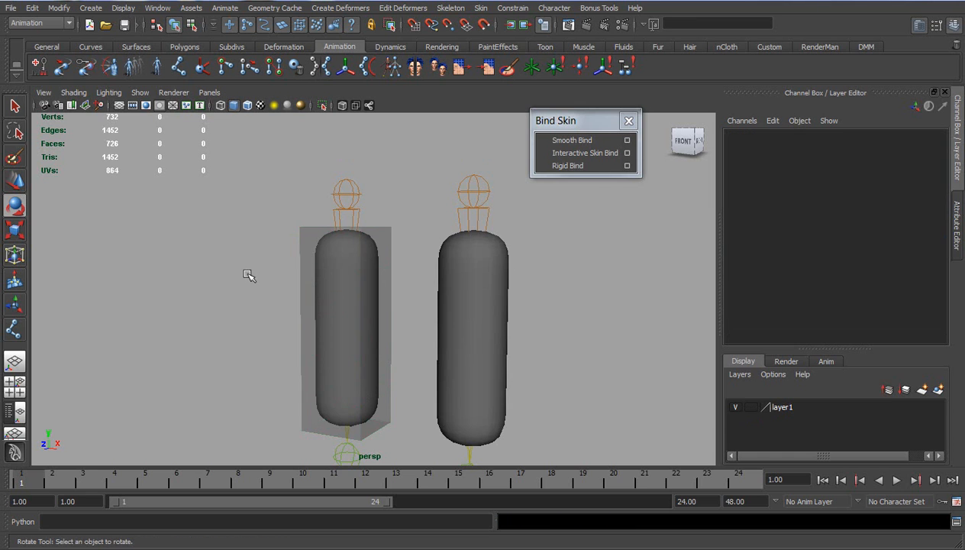
{"action": "middle_click_drag", "start_coordinate": [220, 274], "coordinate": [271, 286], "text": "alt"}
{"action": "right_click_drag", "start_coordinate": [271, 286], "coordinate": [393, 337], "text": "alt"}
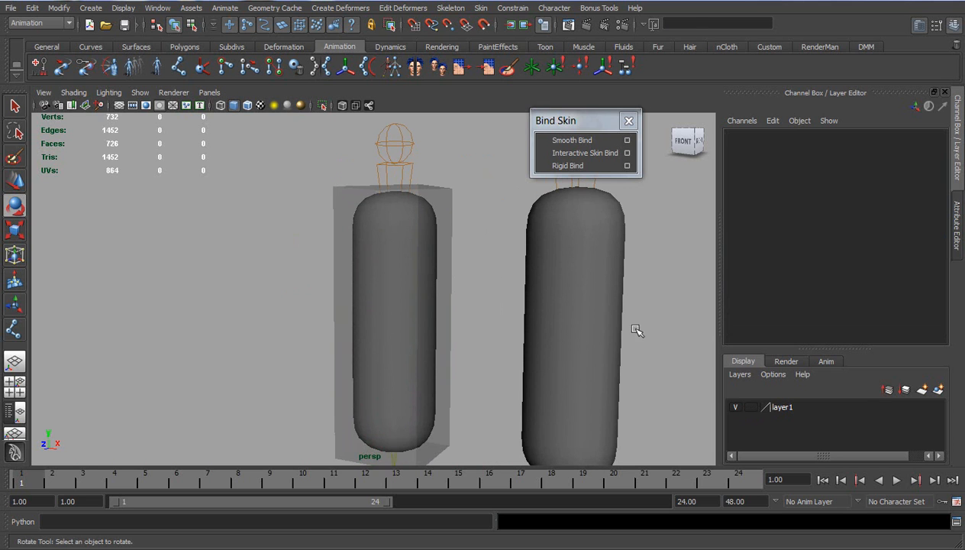
Select the Smoothed mesh and the cage pCube1 in turn to compare their polygon counts.
{"action": "left_click", "coordinate": [602, 272]}
{"action": "middle_click_drag", "start_coordinate": [603, 302], "coordinate": [420, 299], "text": "alt"}
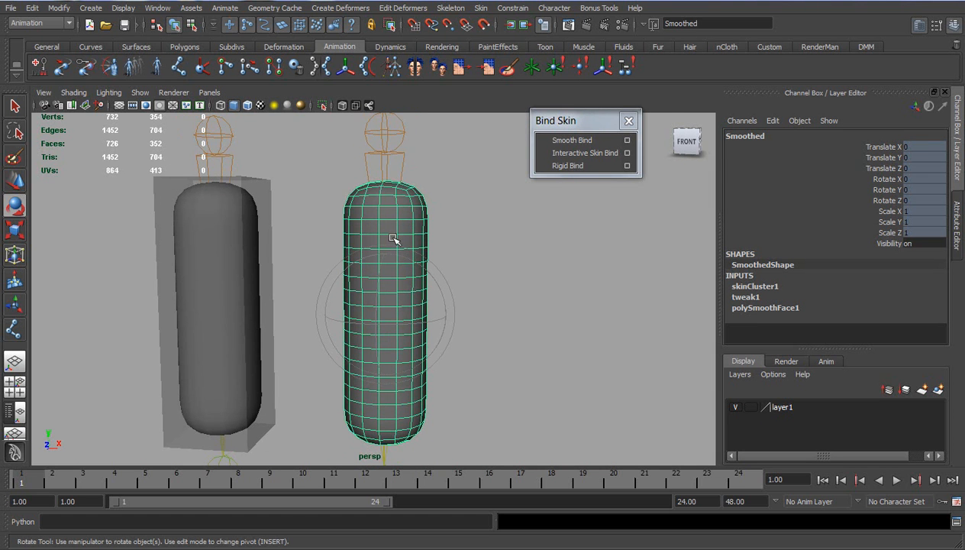
{"action": "left_click_drag", "start_coordinate": [364, 323], "coordinate": [383, 319], "text": "alt"}
{"action": "left_click", "coordinate": [280, 205]}
{"action": "left_click_drag", "start_coordinate": [276, 365], "coordinate": [282, 333], "text": "alt"}
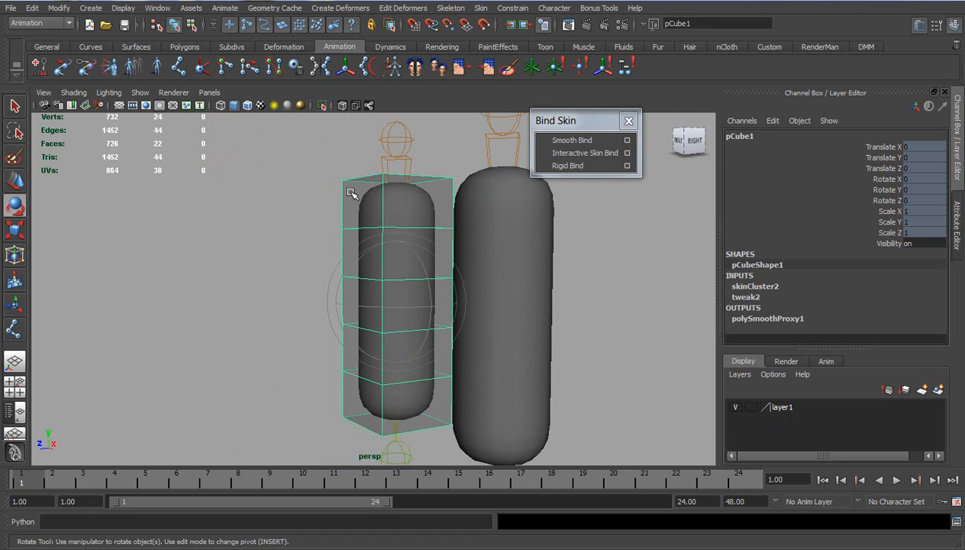
Bend the cage and its proxy by rotating the cage's joint2 about -88.3° in Y.
{"action": "left_click", "coordinate": [418, 358]}
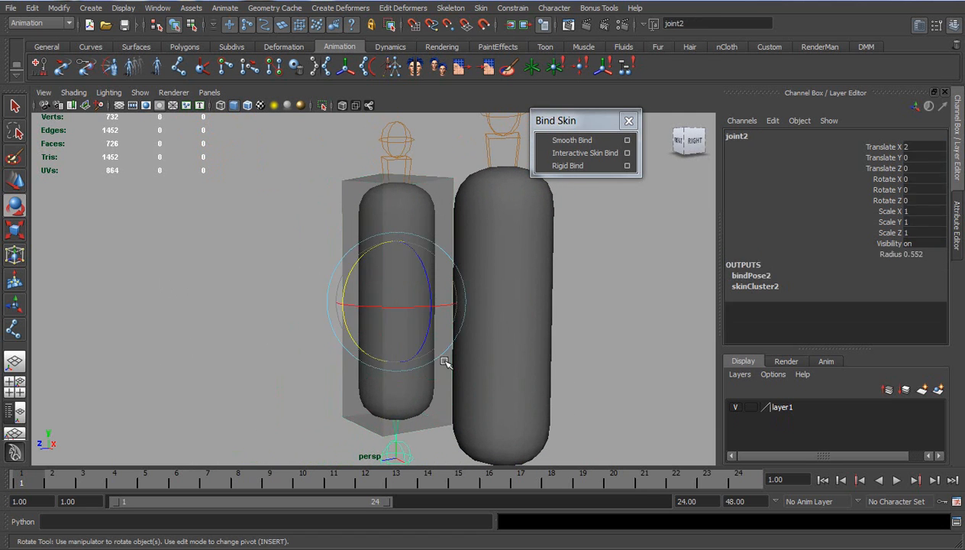
{"action": "left_click_drag", "start_coordinate": [347, 325], "coordinate": [360, 216]}
{"action": "scroll", "coordinate": [229, 283], "scroll_direction": "up", "scroll_amount": 4}
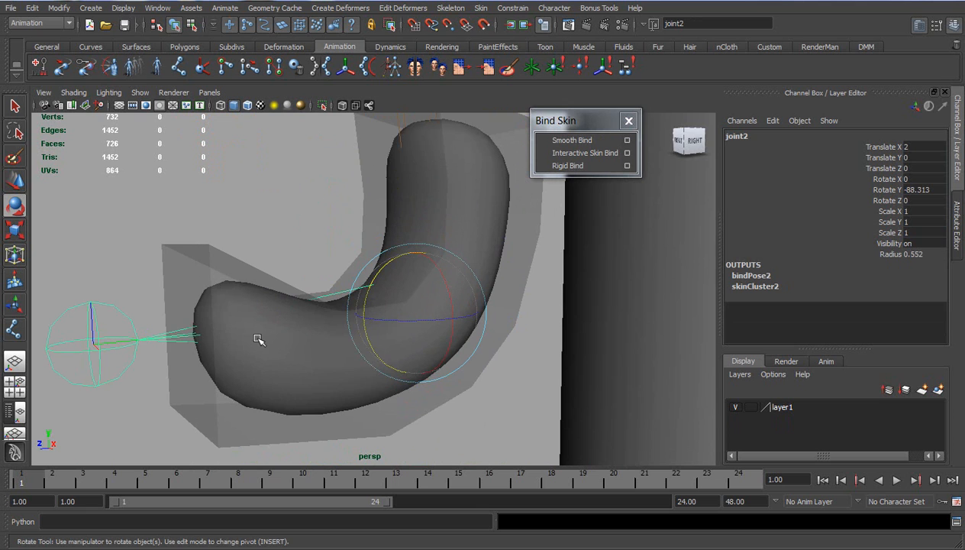
Set the Exponential Level of polySmoothProxy1 on the smooth proxy pCube3 to 3.
{"action": "left_click", "coordinate": [232, 381]}
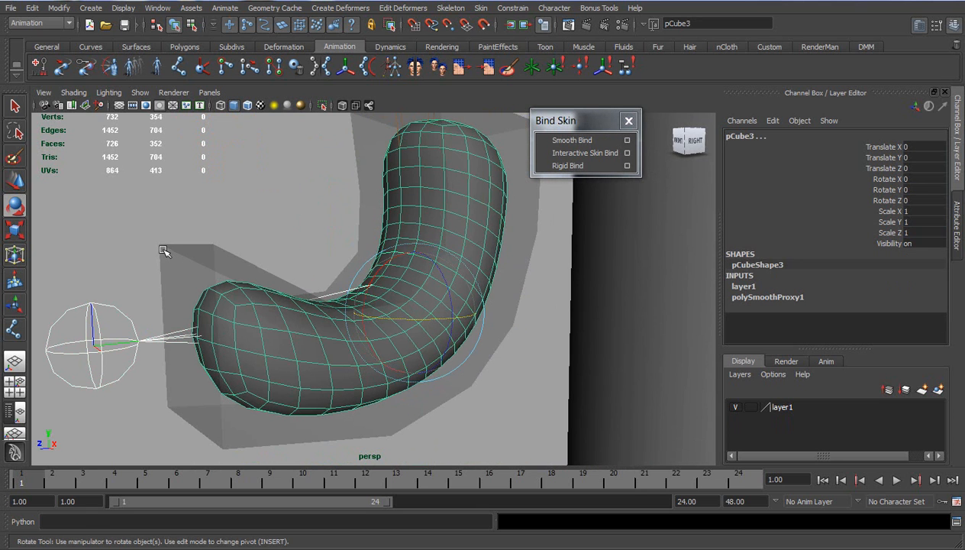
{"action": "left_click", "coordinate": [757, 295]}
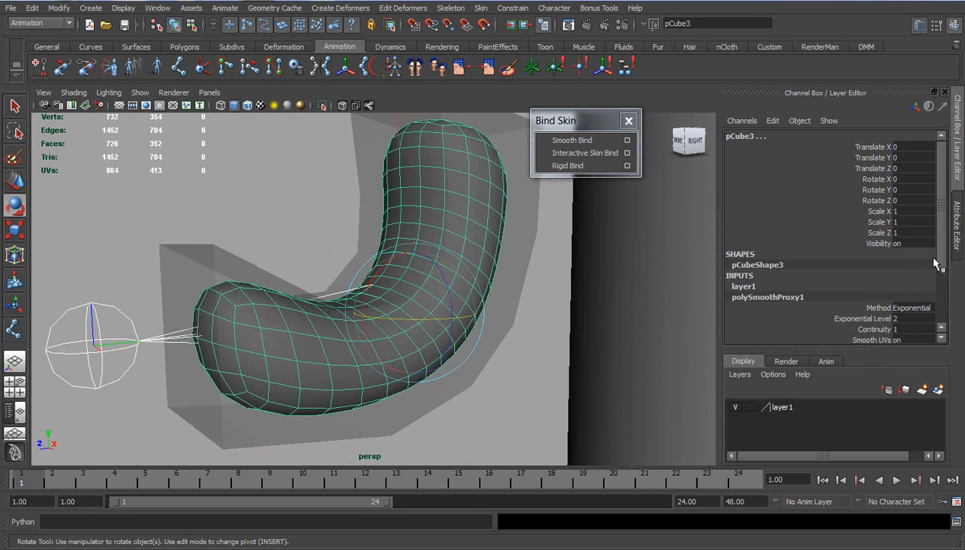
{"action": "scroll", "coordinate": [928, 283], "scroll_direction": "down", "scroll_amount": 2}
{"action": "left_click", "coordinate": [903, 275]}
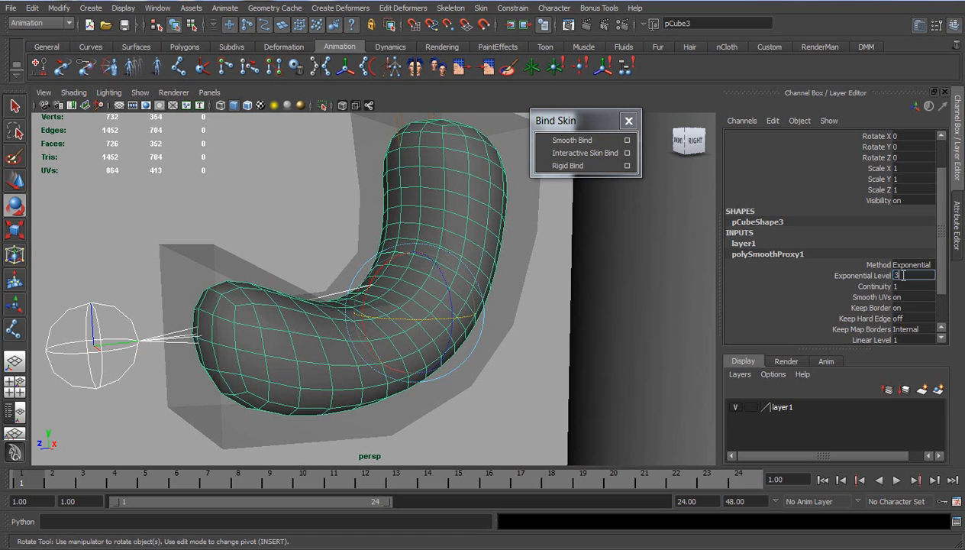
{"action": "type", "text": "3"}
{"action": "key", "text": "Return"}
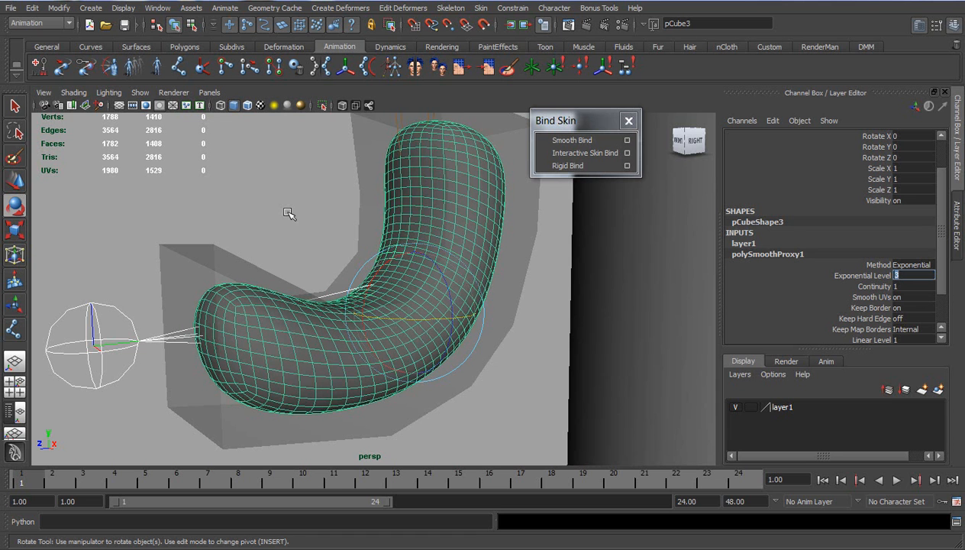
Rotate the cage's joint2 freely to about 94.2° in X, -63.7° in Y and -113.1° in Z.
{"action": "left_click", "coordinate": [284, 252]}
{"action": "left_click", "coordinate": [266, 352]}
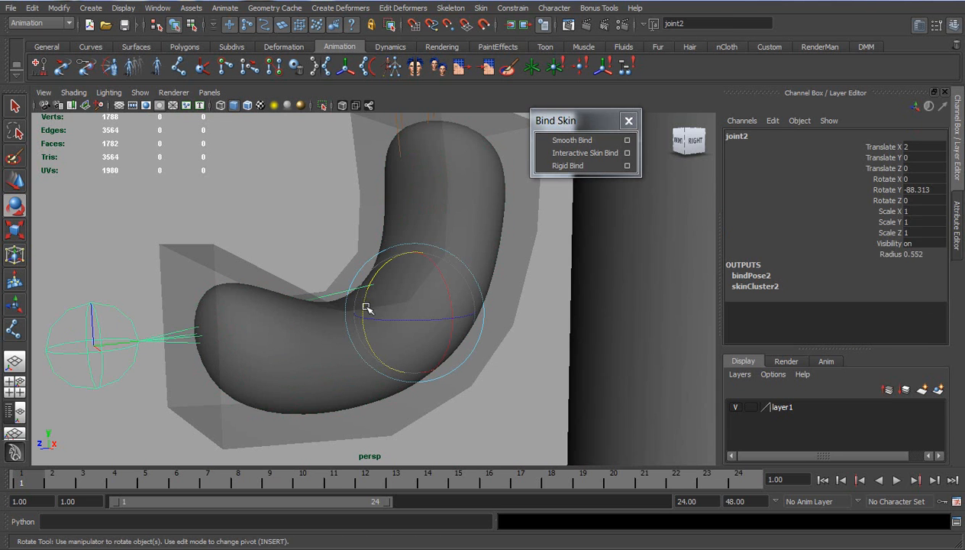
{"action": "mouse_move", "coordinate": [360, 285]}
{"action": "left_mouse_down"}
{"action": "mouse_move", "coordinate": [369, 280]}
{"action": "mouse_move", "coordinate": [365, 330]}
{"action": "mouse_move", "coordinate": [388, 380]}
{"action": "mouse_move", "coordinate": [475, 356]}
{"action": "mouse_move", "coordinate": [373, 367]}
{"action": "mouse_move", "coordinate": [359, 294]}
{"action": "left_mouse_up"}
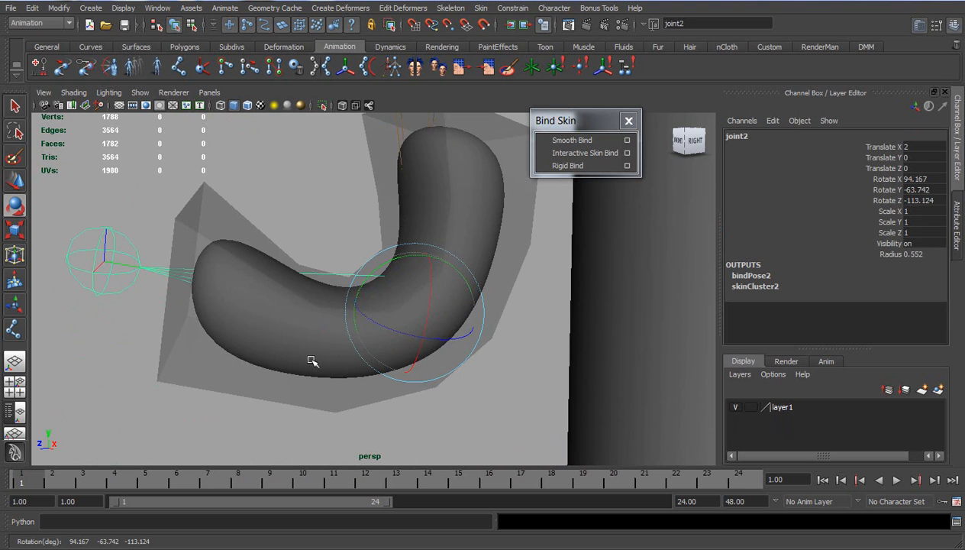
Hide layer1 and reset the cage joint2's X, Y and Z rotations to 0.
{"action": "left_click", "coordinate": [736, 408]}
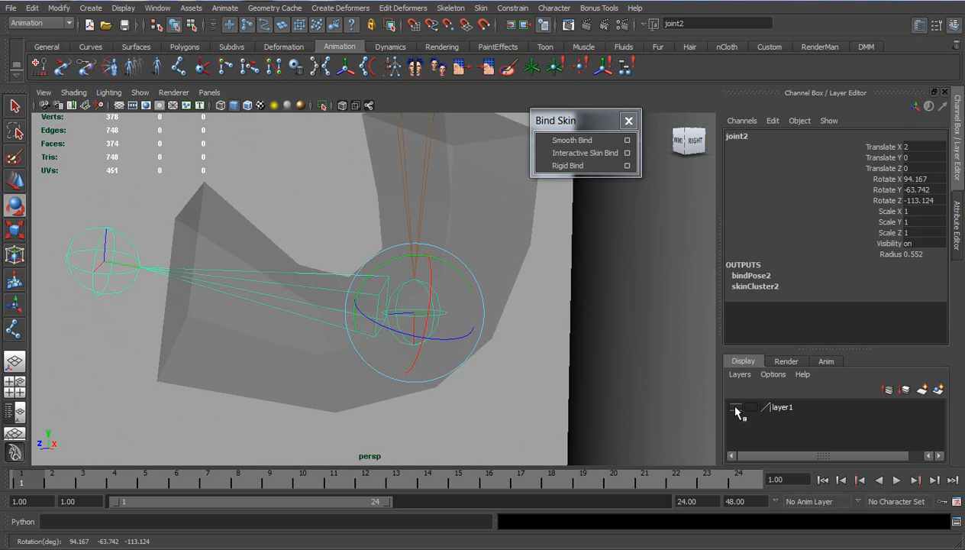
{"action": "left_click_drag", "start_coordinate": [336, 304], "coordinate": [450, 311], "text": "alt"}
{"action": "left_click_drag", "start_coordinate": [329, 321], "coordinate": [366, 323]}
{"action": "mouse_move", "coordinate": [21, 479]}
{"action": "left_mouse_down"}
{"action": "mouse_move", "coordinate": [164, 481]}
{"action": "mouse_move", "coordinate": [23, 475]}
{"action": "left_mouse_up"}
{"action": "left_click_drag", "start_coordinate": [436, 288], "coordinate": [510, 293], "text": "alt"}
{"action": "left_click_drag", "start_coordinate": [913, 201], "coordinate": [919, 184]}
{"action": "type", "text": "0"}
{"action": "key", "text": "Return"}
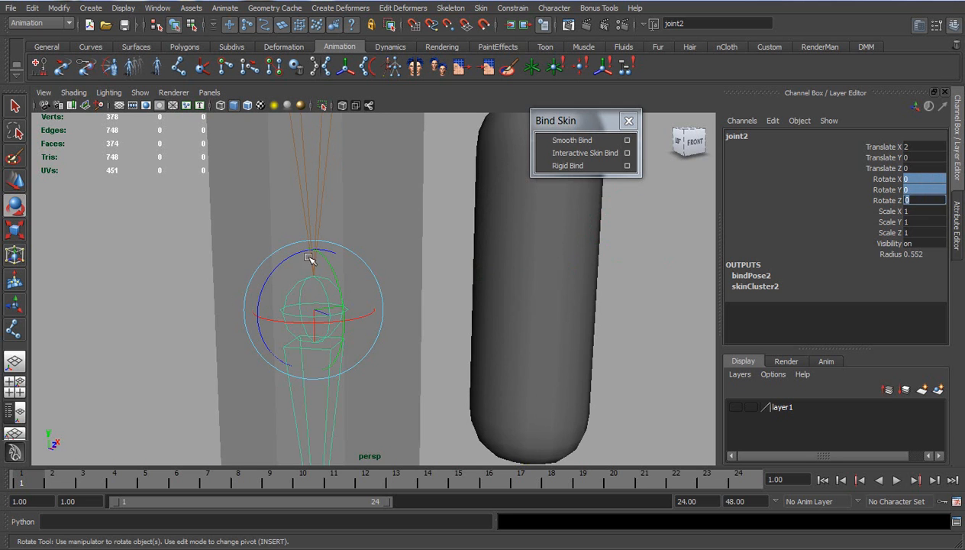
{"action": "left_click", "coordinate": [140, 267]}
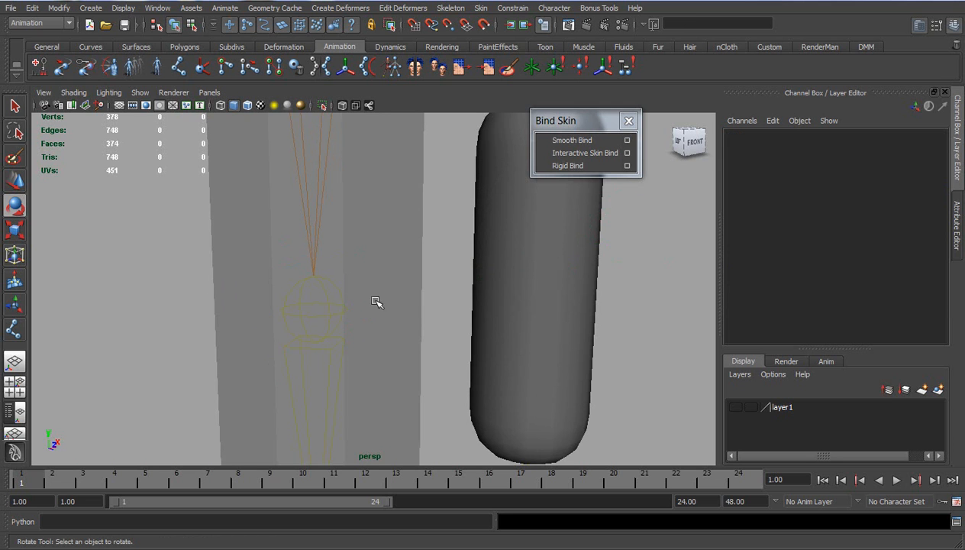
{"action": "scroll", "coordinate": [415, 307], "scroll_direction": "down", "scroll_amount": 5}
{"action": "left_click_drag", "start_coordinate": [414, 306], "coordinate": [428, 358], "text": "alt"}
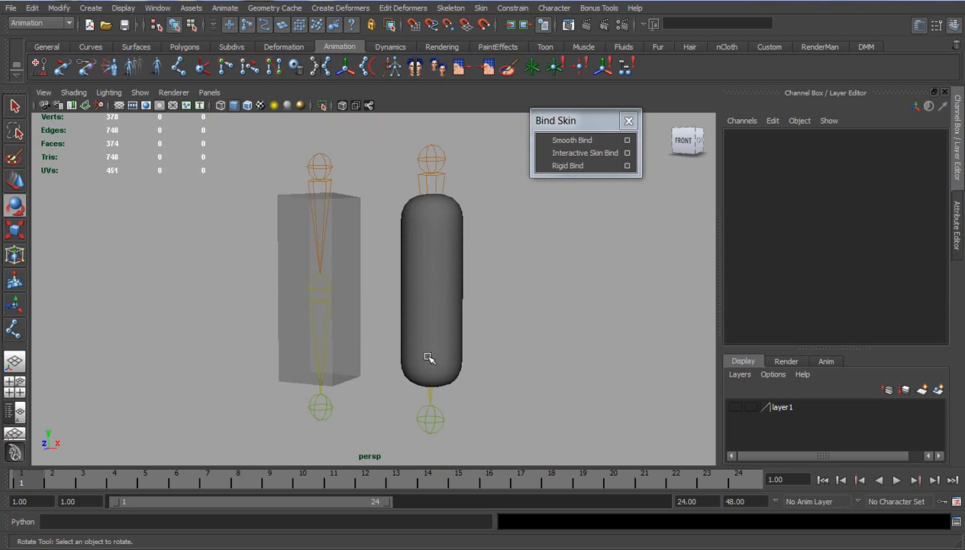
Try rotating the cage's joint2 about -111° in Y and undo the rotation.
{"action": "left_click", "coordinate": [354, 335]}
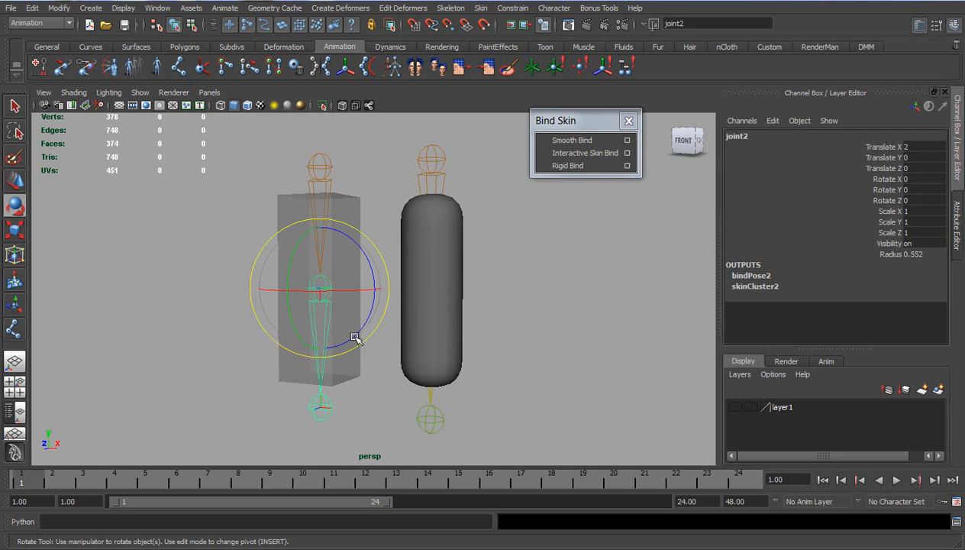
{"action": "left_click_drag", "start_coordinate": [293, 317], "coordinate": [306, 162]}
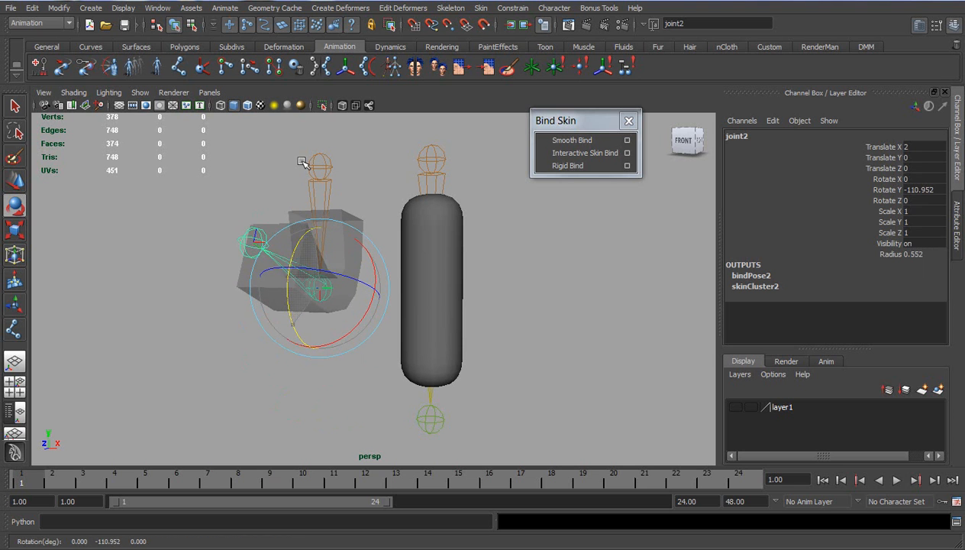
{"action": "key", "text": "ctrl+z"}
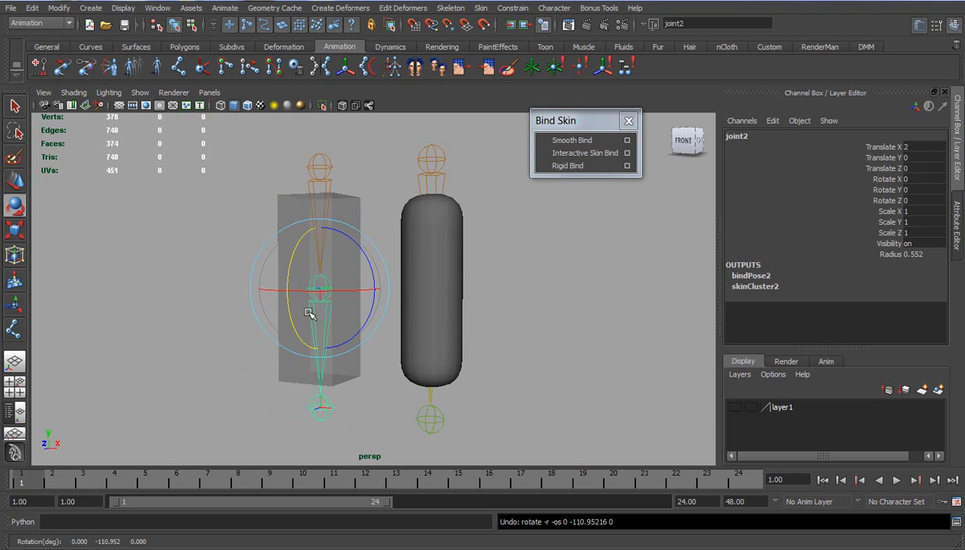
Try setting the Divisions of polySmoothFace1 on the skinned Smoothed mesh to 3 and inspect the deformation.
{"action": "left_click", "coordinate": [403, 337]}
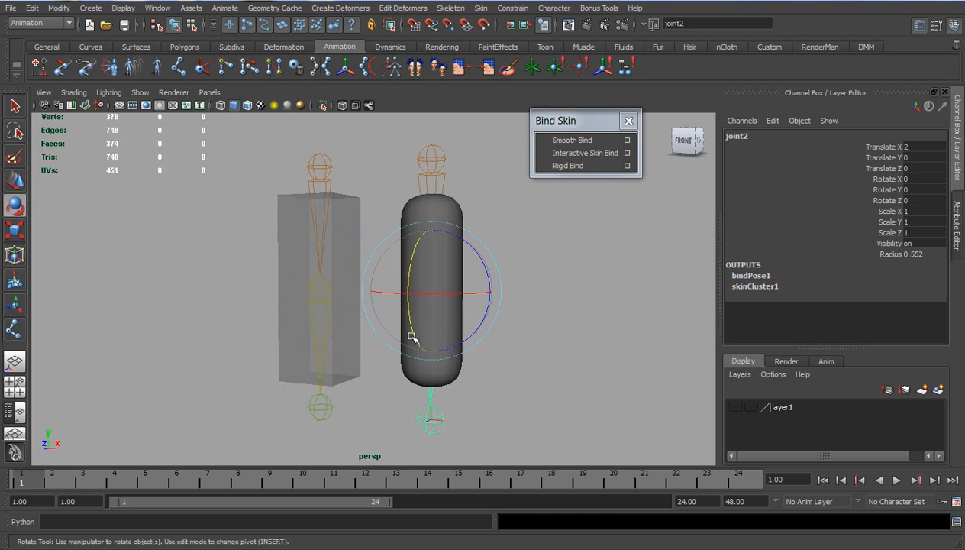
{"action": "left_click", "coordinate": [459, 203]}
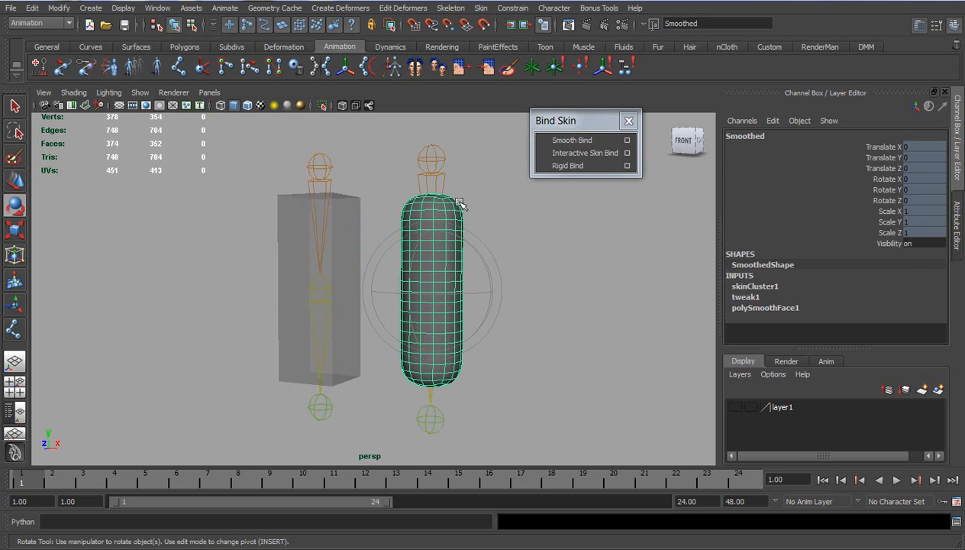
{"action": "left_click", "coordinate": [763, 309]}
{"action": "type", "text": "3"}
{"action": "key", "text": "Return"}
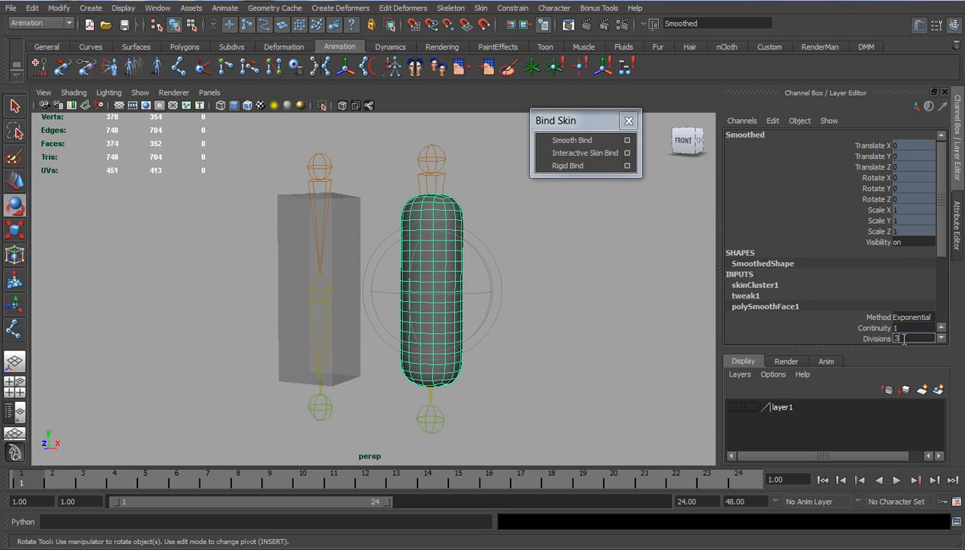
{"action": "left_click_drag", "start_coordinate": [520, 315], "coordinate": [565, 353], "text": "alt"}
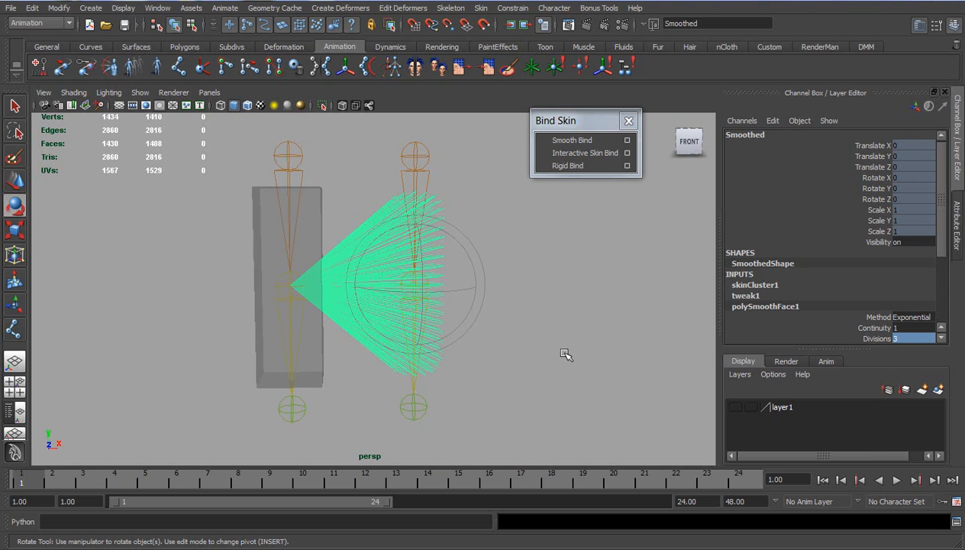
Set the Divisions of polySmoothFace1 on the Smoothed mesh to 2 and inspect the mesh's upper end.
{"action": "scroll", "coordinate": [933, 243], "scroll_direction": "down", "scroll_amount": 1}
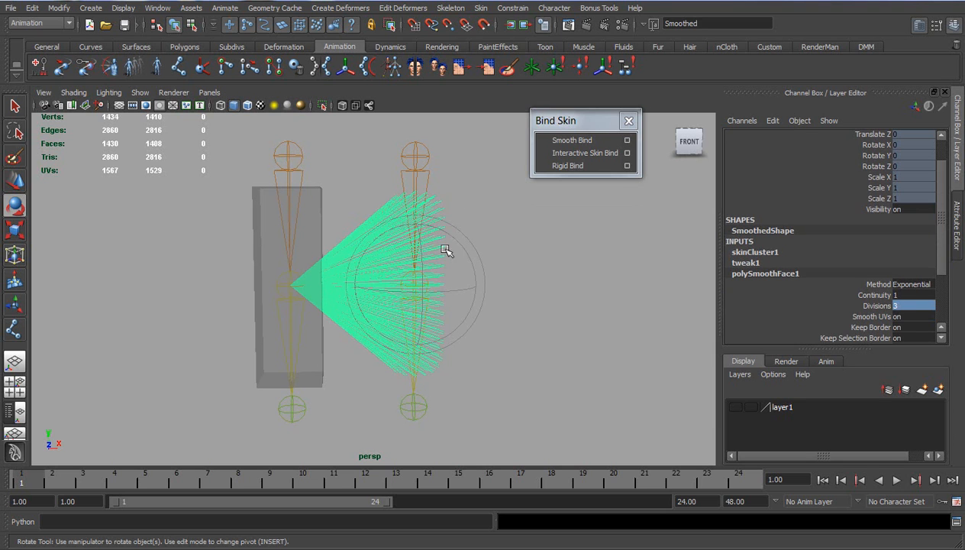
{"action": "double_click", "coordinate": [906, 306]}
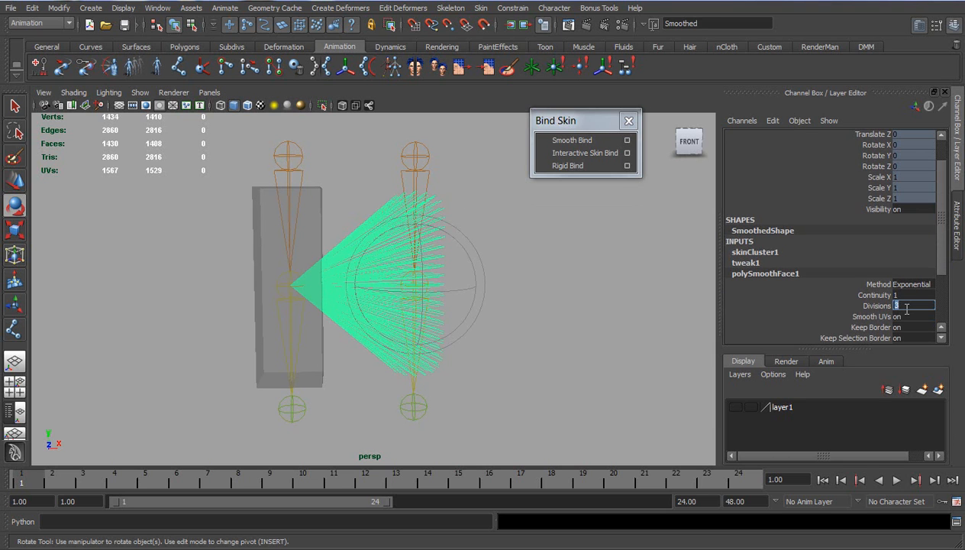
{"action": "type", "text": "2"}
{"action": "key", "text": "Return"}
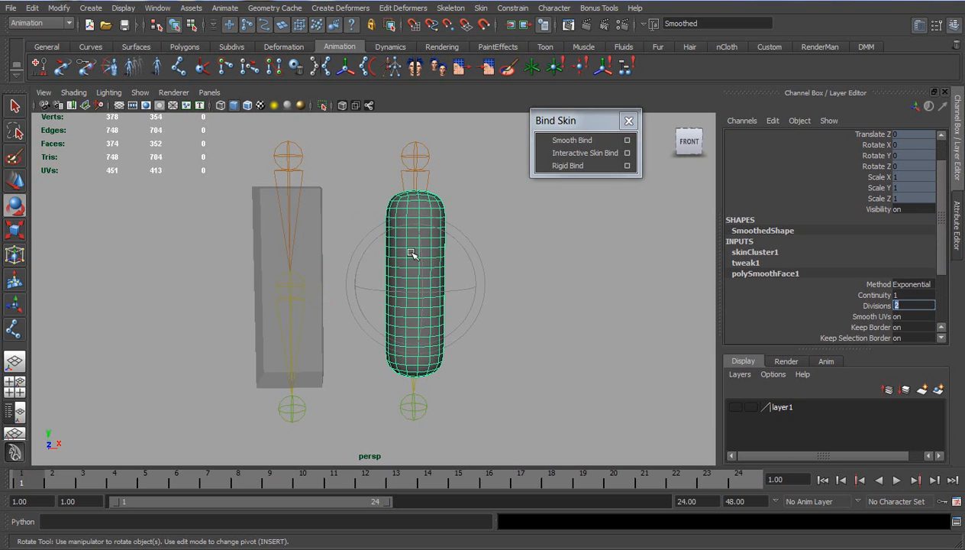
{"action": "scroll", "coordinate": [332, 302], "scroll_direction": "up", "scroll_amount": 6}
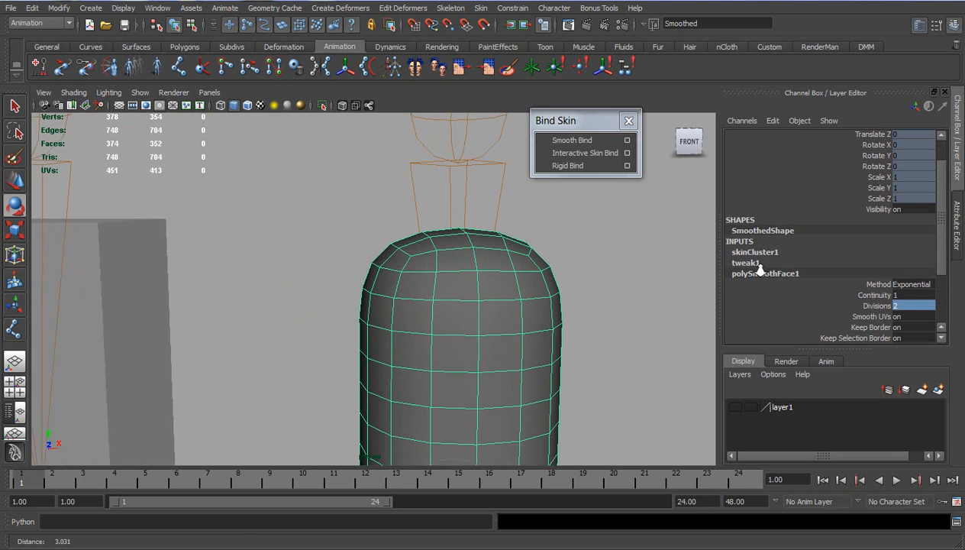
{"action": "scroll", "coordinate": [376, 257], "scroll_direction": "up", "scroll_amount": 2}
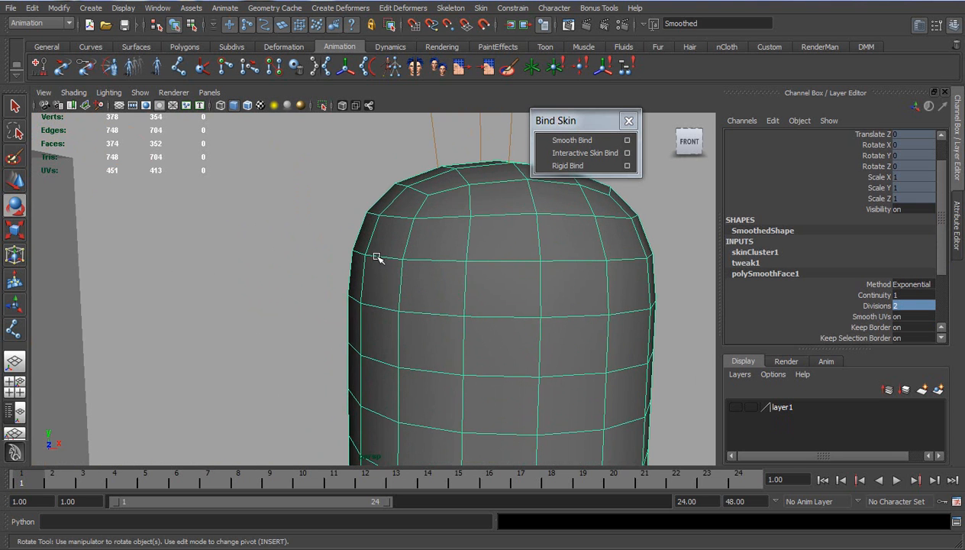
Show layer1 and rotate the cage's joint2 about -95° in Y.
{"action": "scroll", "coordinate": [377, 258], "scroll_direction": "down", "scroll_amount": 5}
{"action": "left_click_drag", "start_coordinate": [459, 345], "coordinate": [439, 333], "text": "alt"}
{"action": "left_click_drag", "start_coordinate": [217, 334], "coordinate": [338, 360]}
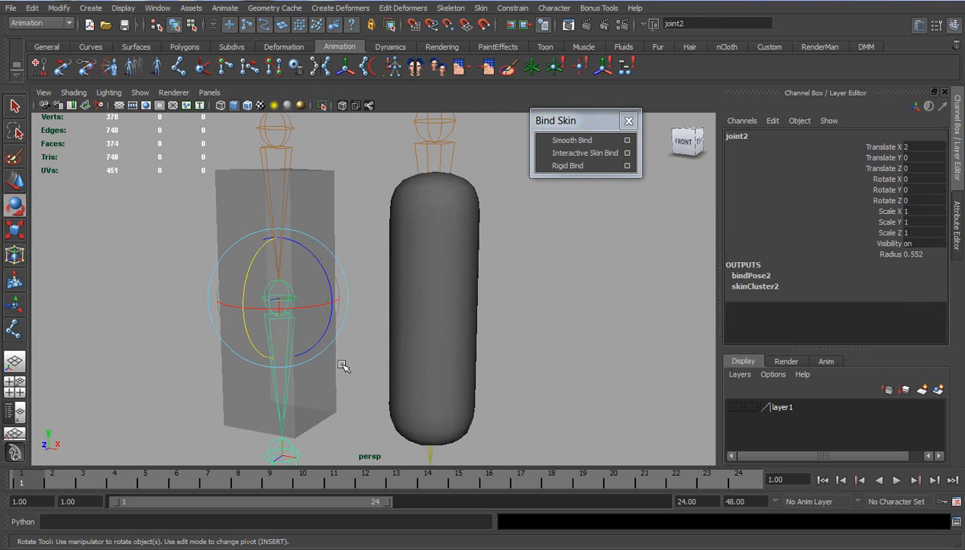
{"action": "left_click", "coordinate": [735, 407]}
{"action": "left_click_drag", "start_coordinate": [246, 295], "coordinate": [309, 217]}
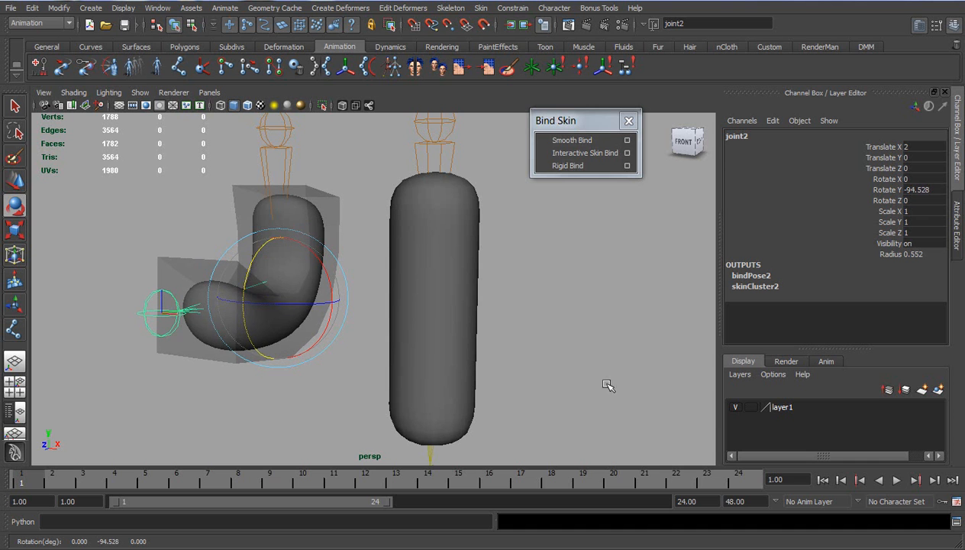
Hide layer1 and bend the cage's joint2 further to about -107° in Y.
{"action": "left_click", "coordinate": [735, 407]}
{"action": "left_click_drag", "start_coordinate": [248, 336], "coordinate": [431, 339], "text": "alt"}
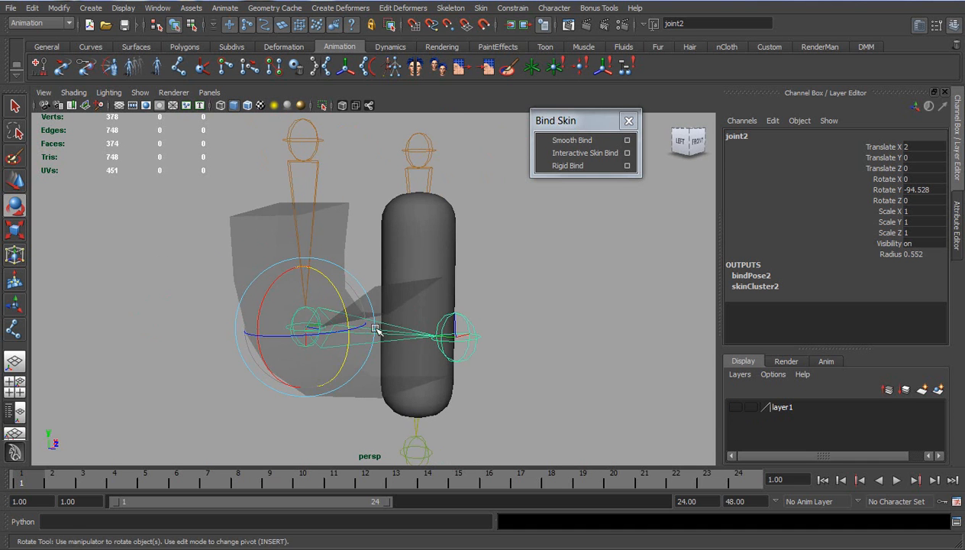
{"action": "left_click_drag", "start_coordinate": [330, 302], "coordinate": [347, 312]}
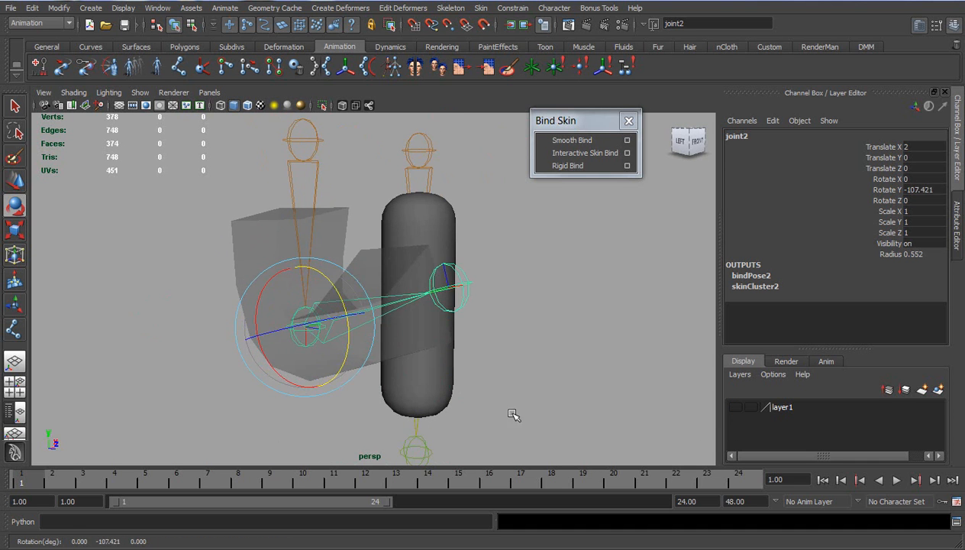
Put the pCube1 cage on a new hidden display layer and show layer1.
{"action": "left_click", "coordinate": [269, 252]}
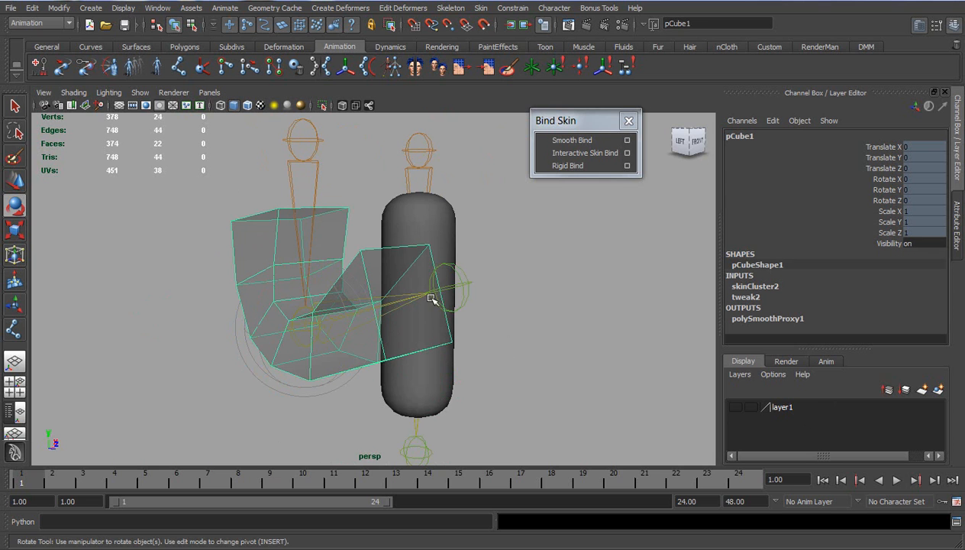
{"action": "left_click", "coordinate": [938, 390]}
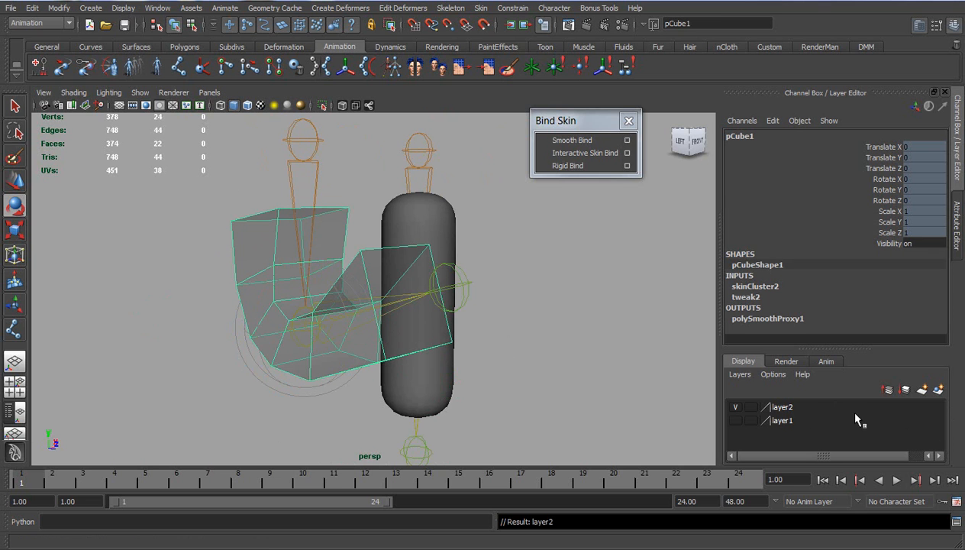
{"action": "left_click", "coordinate": [735, 407]}
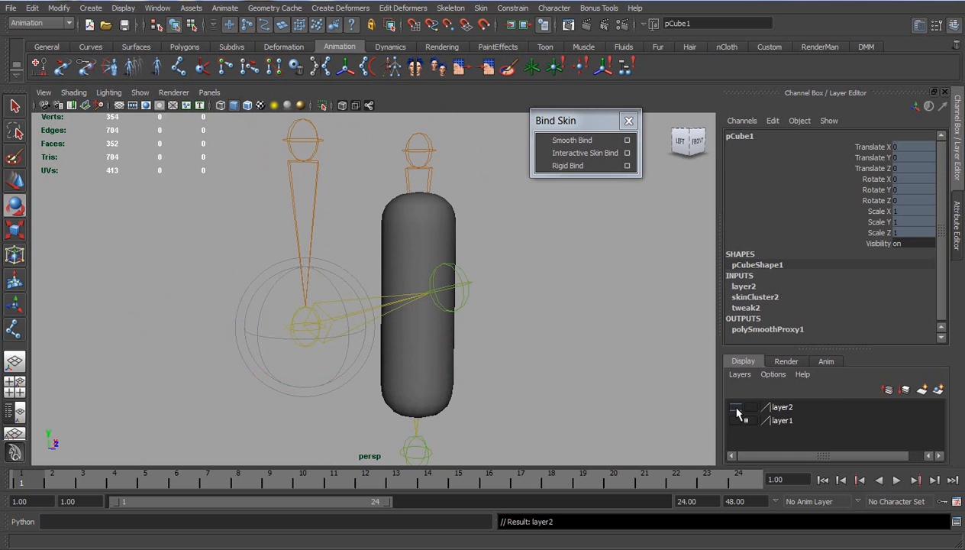
{"action": "left_click", "coordinate": [735, 421]}
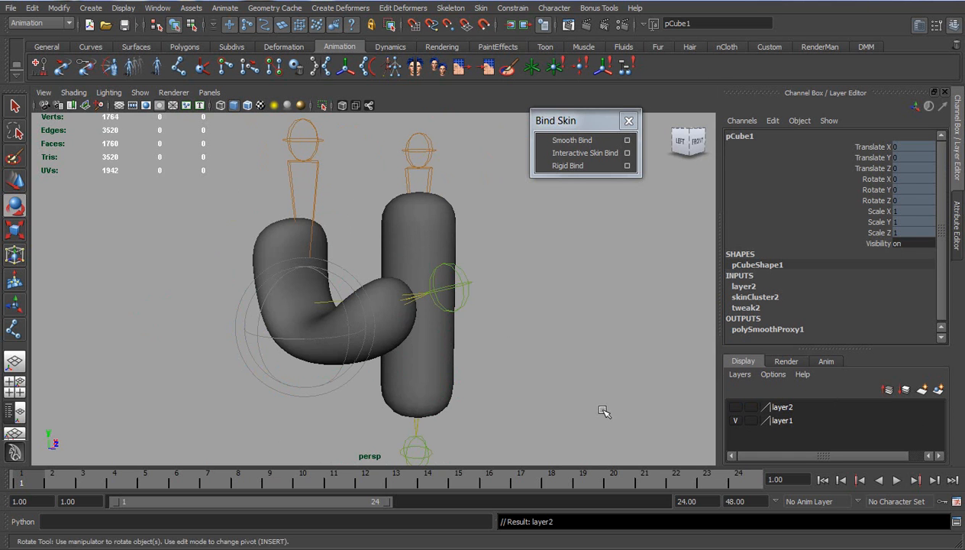
Compare the bent smooth mesh with its cage by toggling layer2 on and off, and clear the selection.
{"action": "left_click_drag", "start_coordinate": [692, 425], "coordinate": [528, 362], "text": "alt"}
{"action": "left_click", "coordinate": [735, 407]}
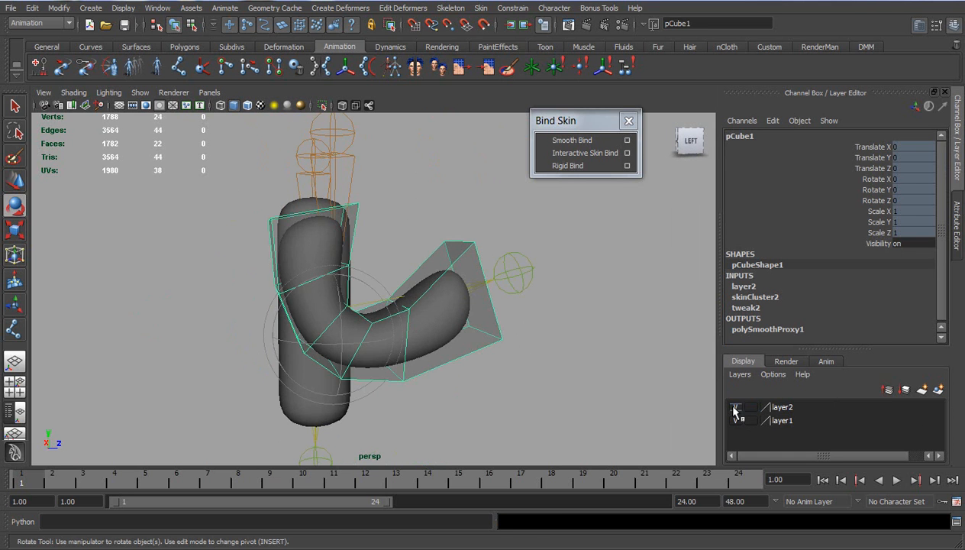
{"action": "left_click", "coordinate": [736, 409]}
{"action": "left_click_drag", "start_coordinate": [622, 391], "coordinate": [331, 381], "text": "alt"}
{"action": "left_click", "coordinate": [385, 376]}
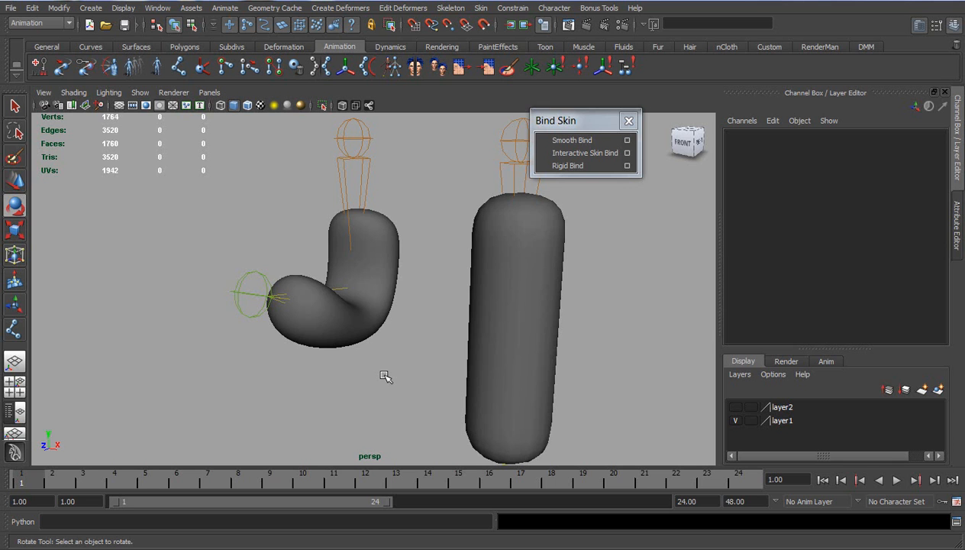
{"action": "left_click", "coordinate": [367, 336]}
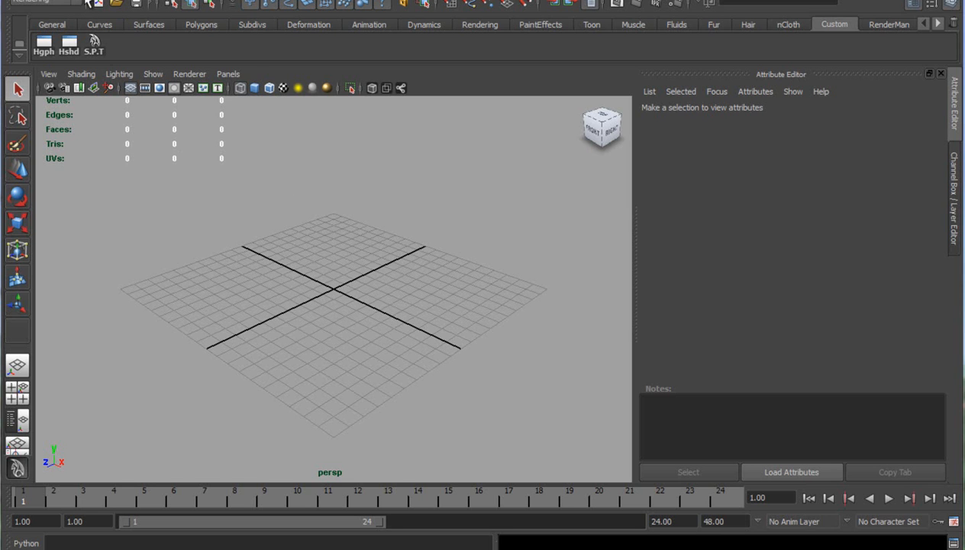
Create a NURBS cylinder at the origin and stretch it taller in Y.
{"action": "left_click", "coordinate": [98, 0]}
{"action": "mouse_move", "coordinate": [226, 6]}
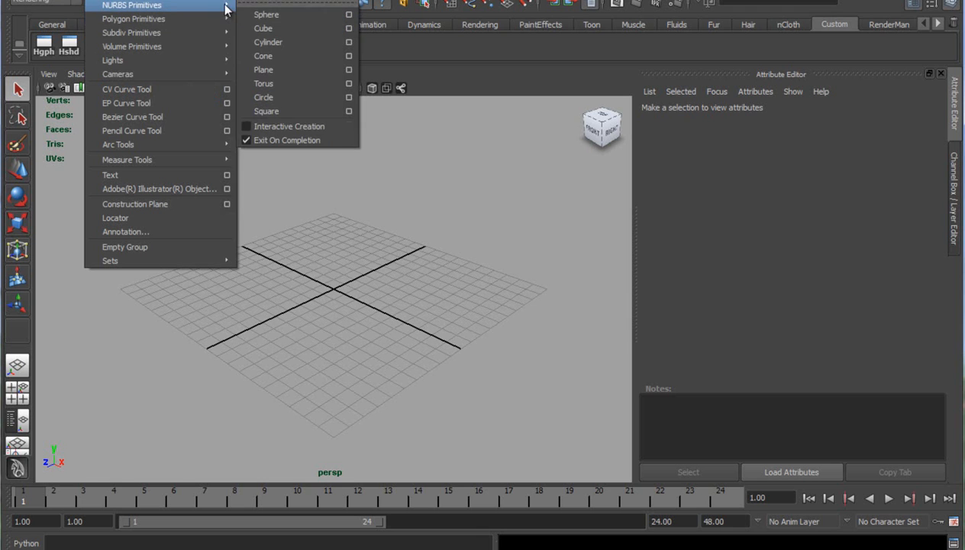
{"action": "left_click", "coordinate": [297, 44]}
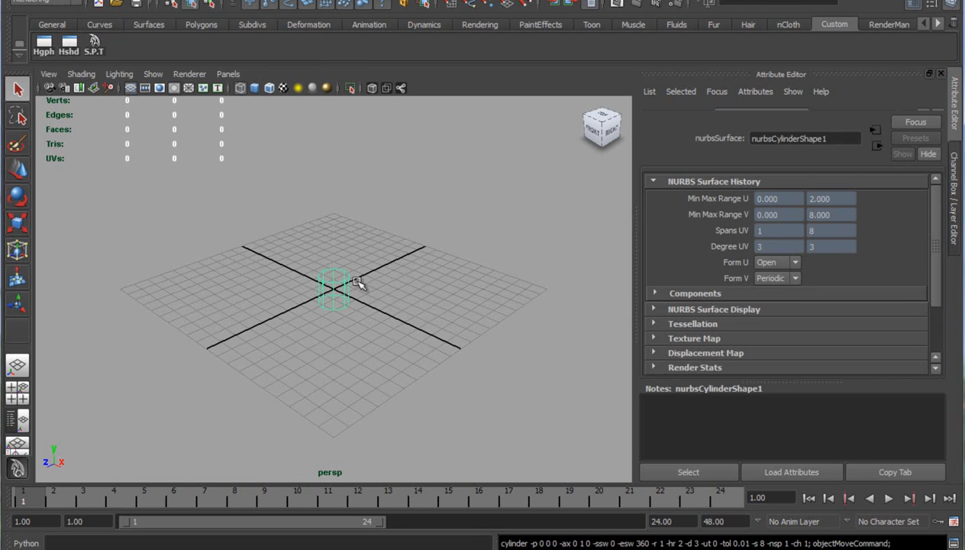
{"action": "left_click_drag", "start_coordinate": [334, 228], "coordinate": [338, 135]}
{"action": "left_click_drag", "start_coordinate": [371, 278], "coordinate": [342, 262], "text": "alt"}
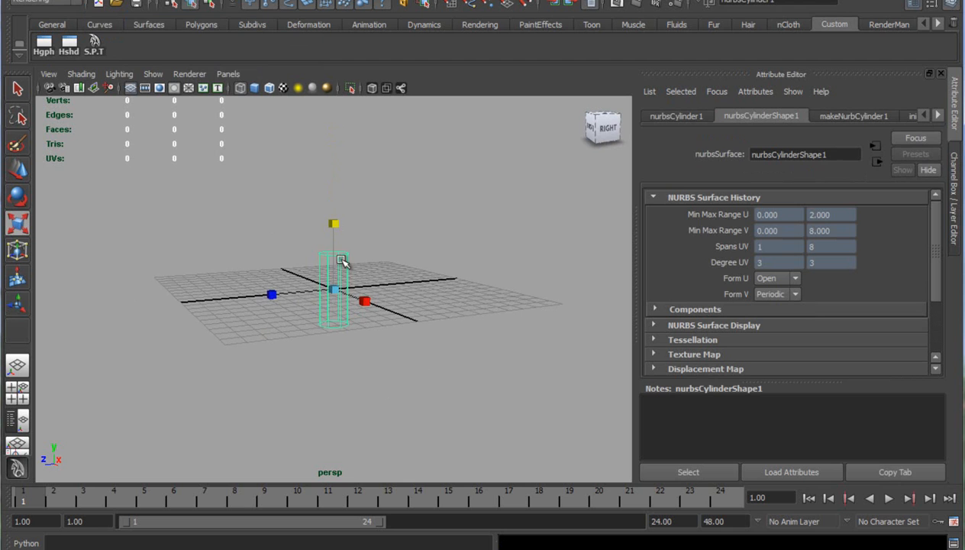
Create a NURBS sphere and move it up above the cylinder.
{"action": "left_click", "coordinate": [105, 2]}
{"action": "mouse_move", "coordinate": [131, 5]}
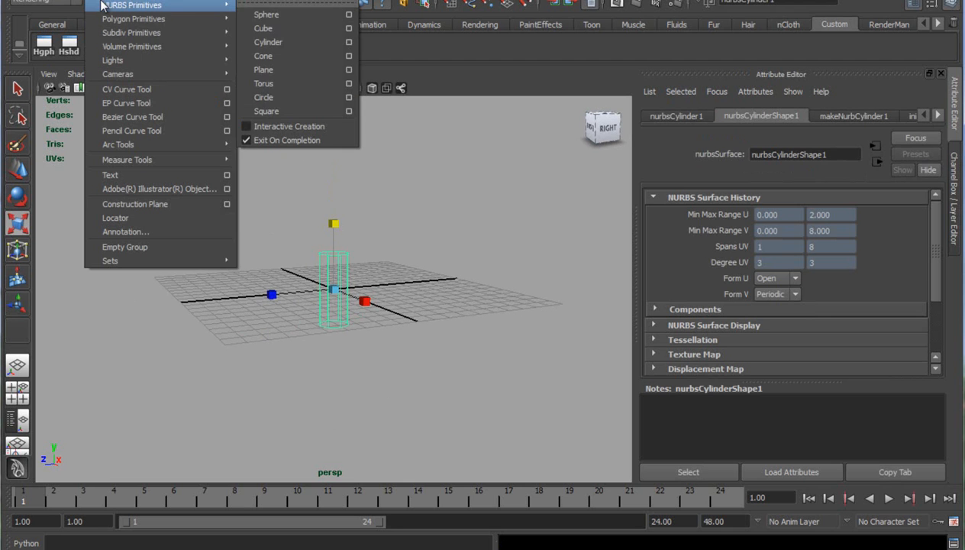
{"action": "left_click", "coordinate": [252, 14]}
{"action": "key", "text": "w"}
{"action": "left_click_drag", "start_coordinate": [335, 229], "coordinate": [339, 180]}
Scale the sphere up until it rests on the cylinder's upper end.
{"action": "key", "text": "r"}
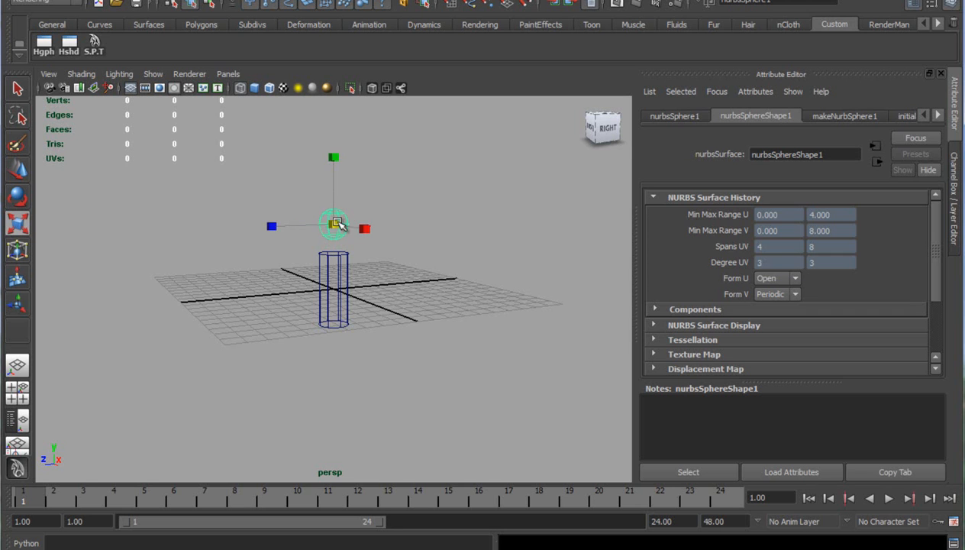
{"action": "left_click_drag", "start_coordinate": [360, 229], "coordinate": [365, 228]}
{"action": "left_click", "coordinate": [423, 237]}
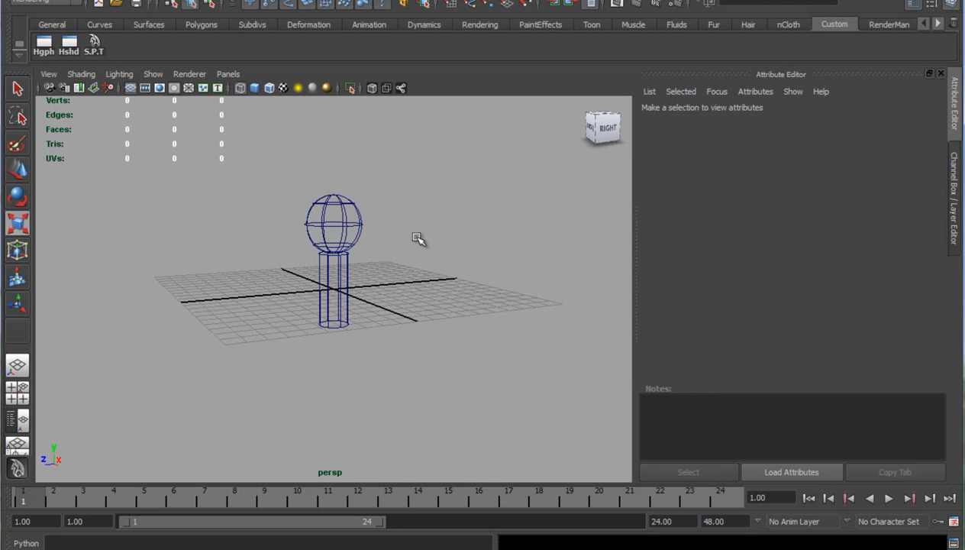
{"action": "left_click", "coordinate": [333, 227]}
{"action": "left_click_drag", "start_coordinate": [269, 243], "coordinate": [345, 252], "text": "alt"}
{"action": "left_click_drag", "start_coordinate": [394, 229], "coordinate": [355, 228]}
{"action": "left_click", "coordinate": [403, 278]}
{"action": "left_click_drag", "start_coordinate": [357, 263], "coordinate": [255, 262], "text": "alt"}
{"action": "left_click_drag", "start_coordinate": [320, 281], "coordinate": [296, 267], "text": "alt"}
Create a NURBS cube scaled to about 1.85 × 6.14 × 1.85 and move it under the cylinder, to about -5.8 in Y.
{"action": "left_click", "coordinate": [139, 2]}
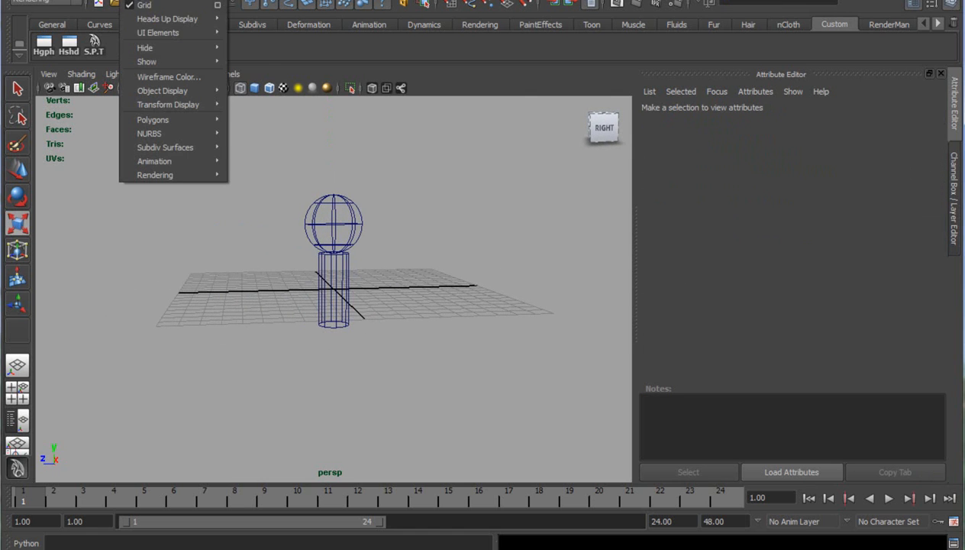
{"action": "mouse_move", "coordinate": [107, 2]}
{"action": "mouse_move", "coordinate": [153, 5]}
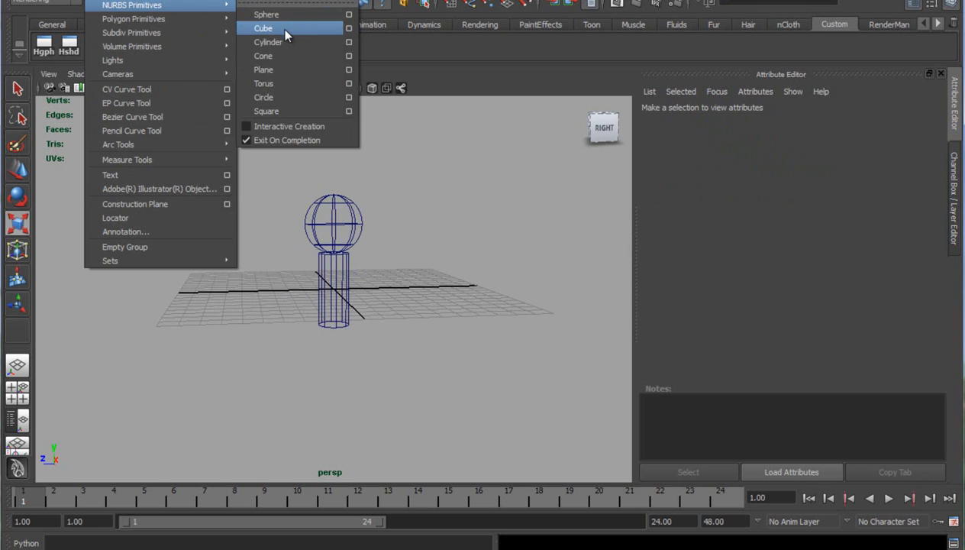
{"action": "left_click", "coordinate": [281, 28]}
{"action": "left_click_drag", "start_coordinate": [334, 290], "coordinate": [359, 286]}
{"action": "left_click_drag", "start_coordinate": [335, 222], "coordinate": [337, 107]}
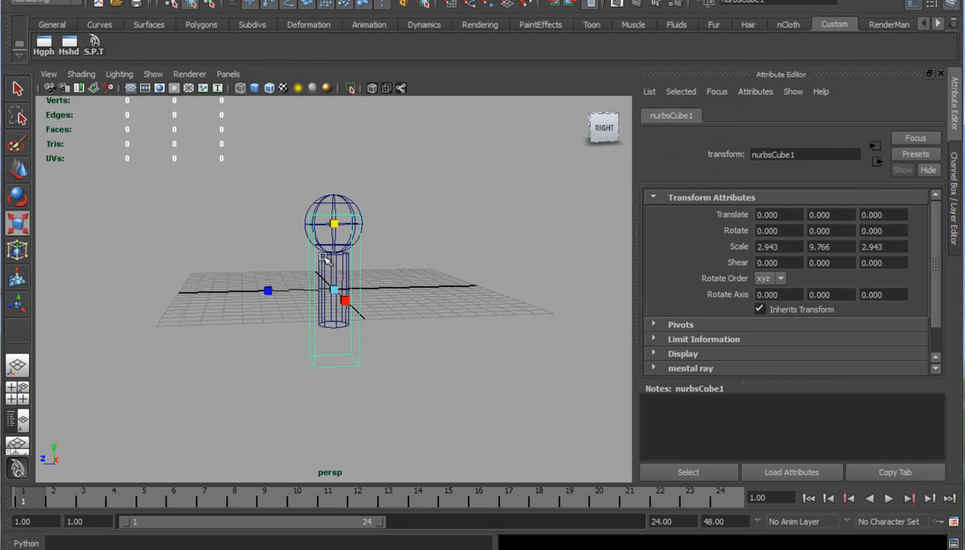
{"action": "left_click_drag", "start_coordinate": [331, 288], "coordinate": [307, 292]}
{"action": "key", "text": "w"}
{"action": "left_click_drag", "start_coordinate": [334, 243], "coordinate": [351, 329]}
Switch the viewport to shaded display and deselect the cube.
{"action": "key", "text": "5"}
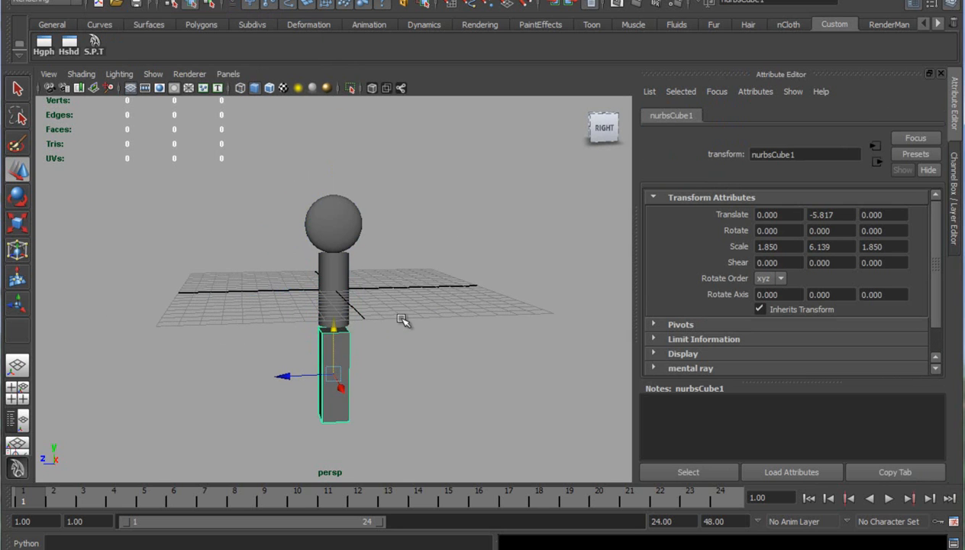
{"action": "left_click", "coordinate": [395, 314]}
{"action": "left_click_drag", "start_coordinate": [397, 298], "coordinate": [351, 280], "text": "alt"}
Try moving all the shapes up together and undo the move.
{"action": "left_click_drag", "start_coordinate": [287, 226], "coordinate": [375, 380]}
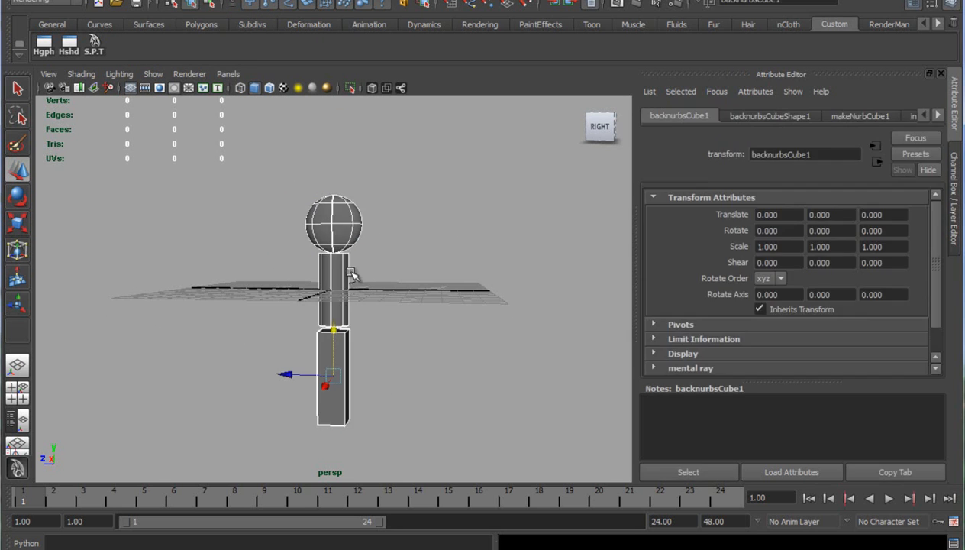
{"action": "left_click_drag", "start_coordinate": [334, 333], "coordinate": [334, 201]}
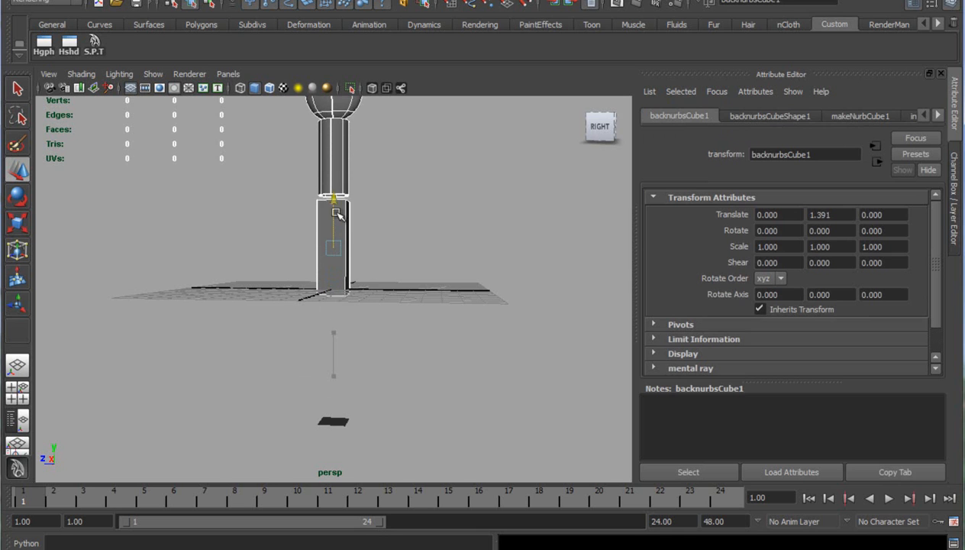
{"action": "key", "text": "ctrl+z"}
Delete the NURBS cube below the cylinder.
{"action": "left_click", "coordinate": [388, 295]}
{"action": "left_click", "coordinate": [330, 364]}
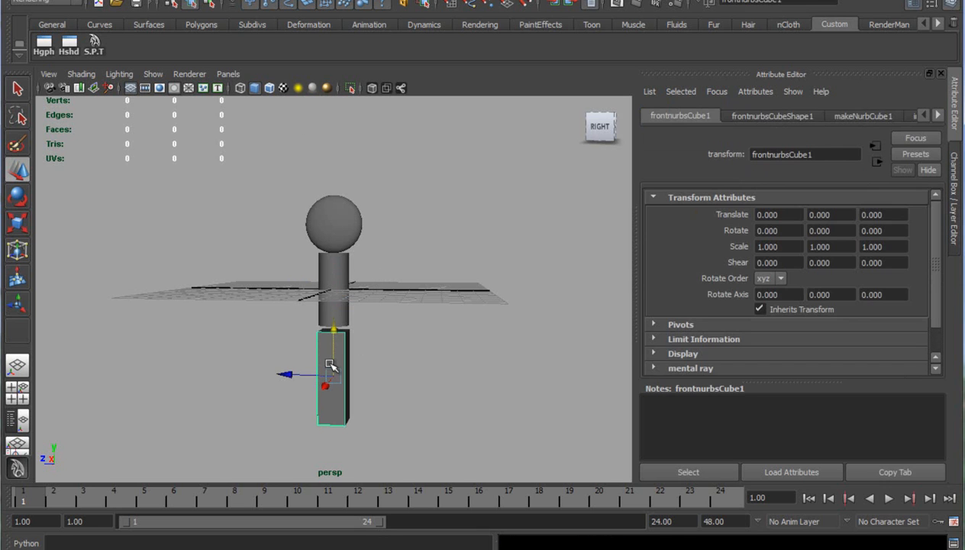
{"action": "key", "text": "Delete"}
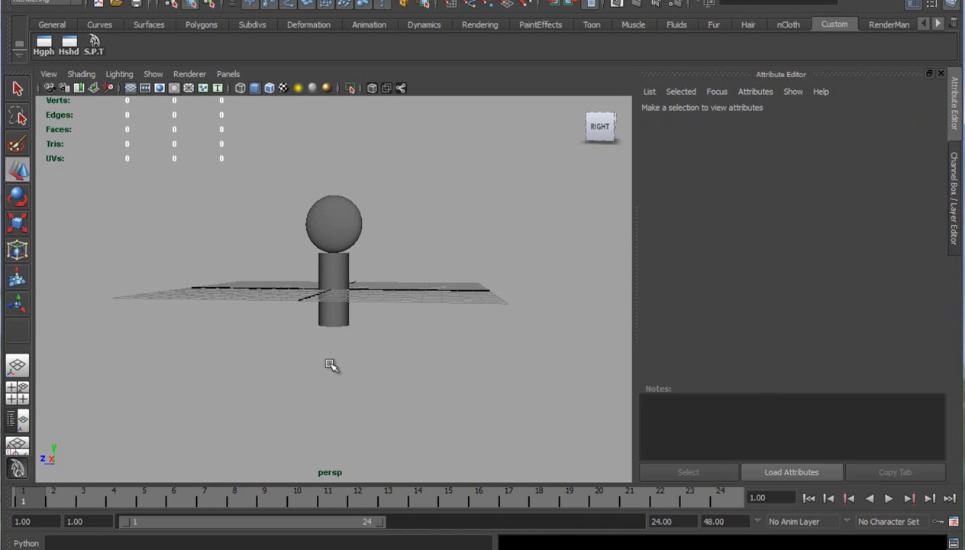
Create a polygon cube, scale it into a tall thin block and position it below the cylinder.
{"action": "left_click", "coordinate": [334, 255]}
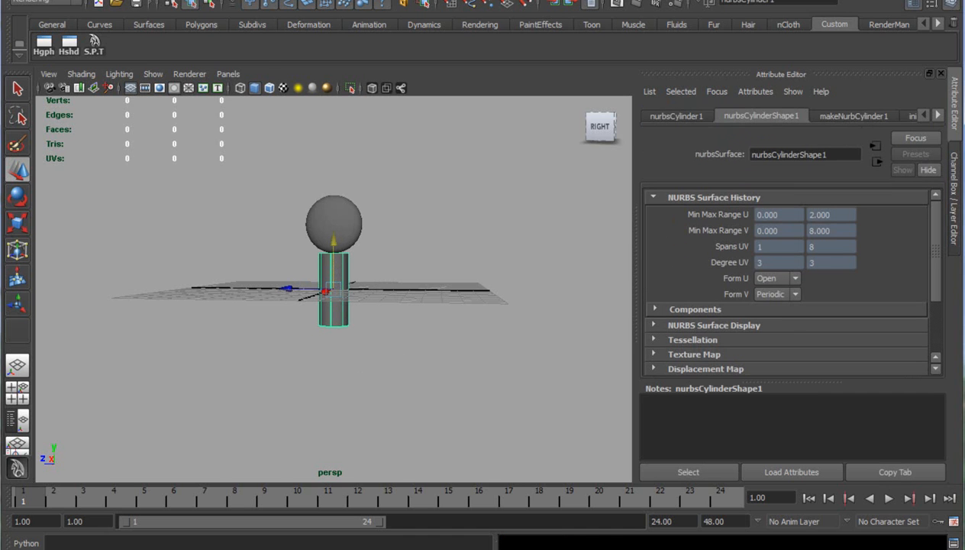
{"action": "left_click", "coordinate": [94, 2]}
{"action": "mouse_move", "coordinate": [150, 18]}
{"action": "left_click", "coordinate": [258, 36]}
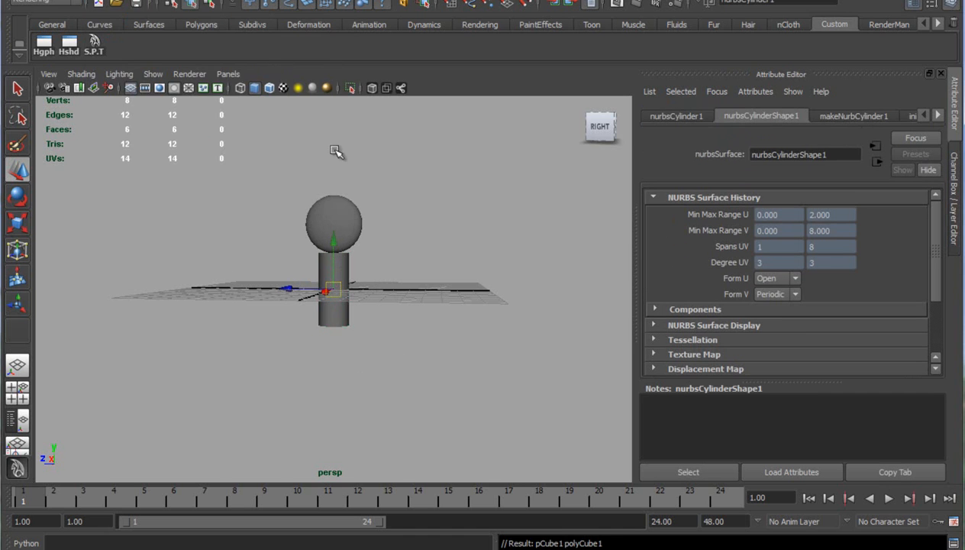
{"action": "left_click_drag", "start_coordinate": [334, 241], "coordinate": [337, 30]}
{"action": "key", "text": "r"}
{"action": "left_click_drag", "start_coordinate": [334, 379], "coordinate": [338, 380]}
{"action": "key", "text": "w"}
{"action": "left_click_drag", "start_coordinate": [336, 327], "coordinate": [333, 336]}
Select the sphere, cylinder and polygon cube and move them up together so they stand above the grid.
{"action": "left_click_drag", "start_coordinate": [404, 421], "coordinate": [273, 191]}
{"action": "left_click_drag", "start_coordinate": [333, 340], "coordinate": [336, 170]}
{"action": "middle_click_drag", "start_coordinate": [334, 234], "coordinate": [327, 377], "text": "alt"}
{"action": "left_click_drag", "start_coordinate": [327, 377], "coordinate": [363, 381], "text": "alt"}
{"action": "left_click", "coordinate": [396, 338]}
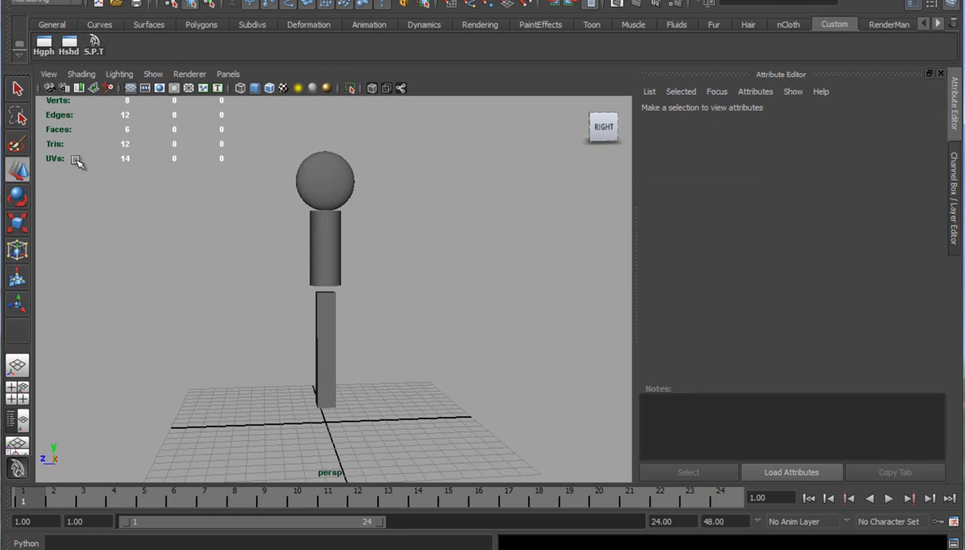
Open the Hypergraph Hierarchy and group nurbsCylinder1, nurbsSphere1 and pCube1.
{"action": "left_click", "coordinate": [43, 44]}
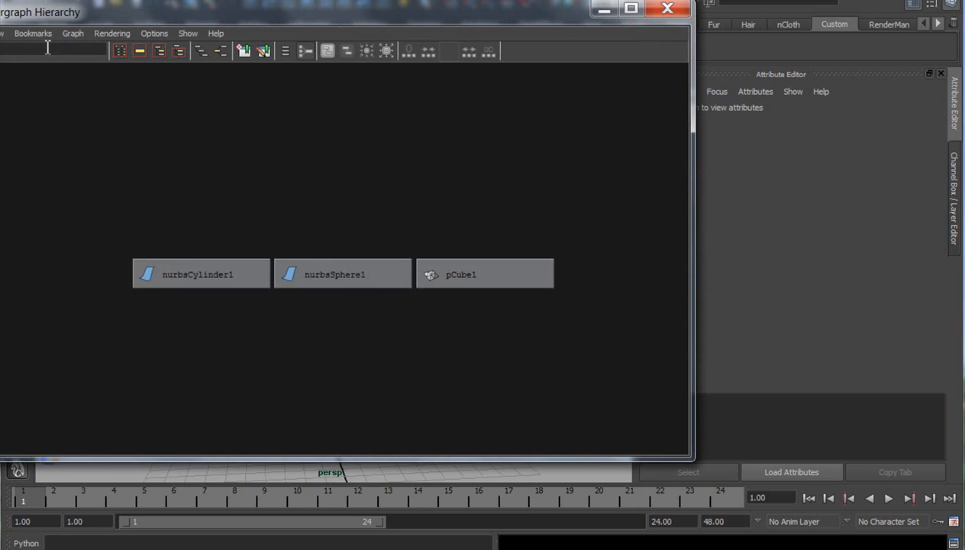
{"action": "left_click", "coordinate": [181, 277]}
{"action": "left_click", "coordinate": [453, 275]}
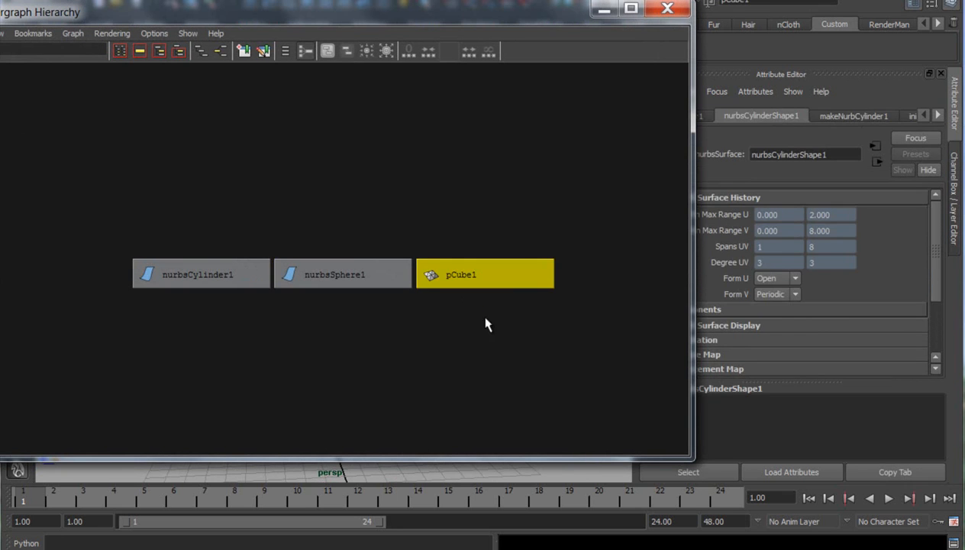
{"action": "left_click_drag", "start_coordinate": [474, 312], "coordinate": [288, 223]}
{"action": "left_click_drag", "start_coordinate": [174, 177], "coordinate": [487, 345]}
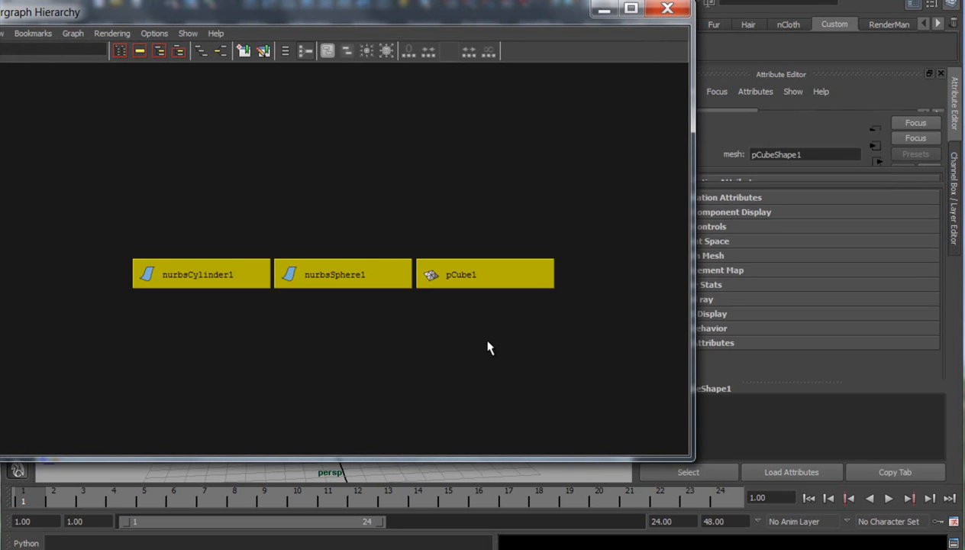
{"action": "key", "text": "ctrl+g"}
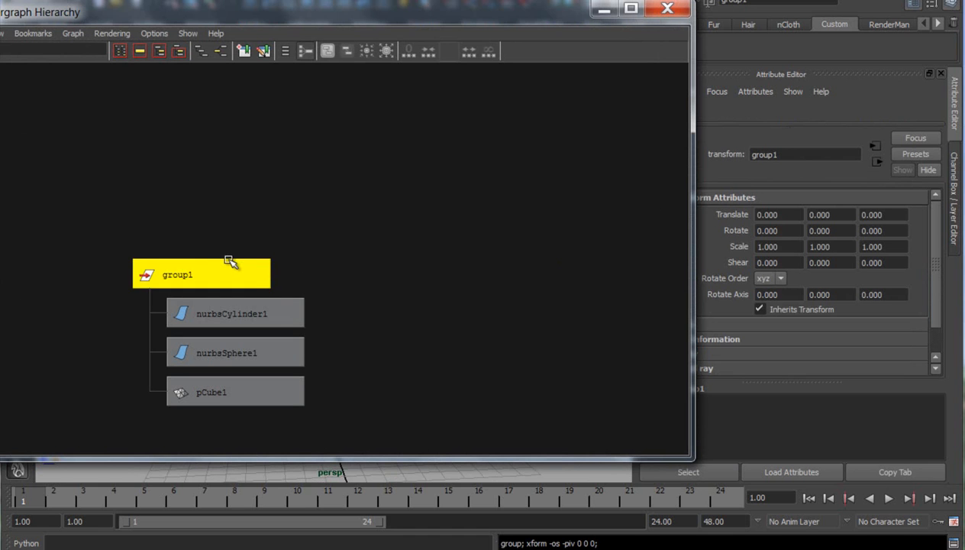
Move and shrink the Hypergraph window to uncover the model, keeping the whole group1 hierarchy in its view.
{"action": "left_click_drag", "start_coordinate": [19, 12], "coordinate": [511, 79]}
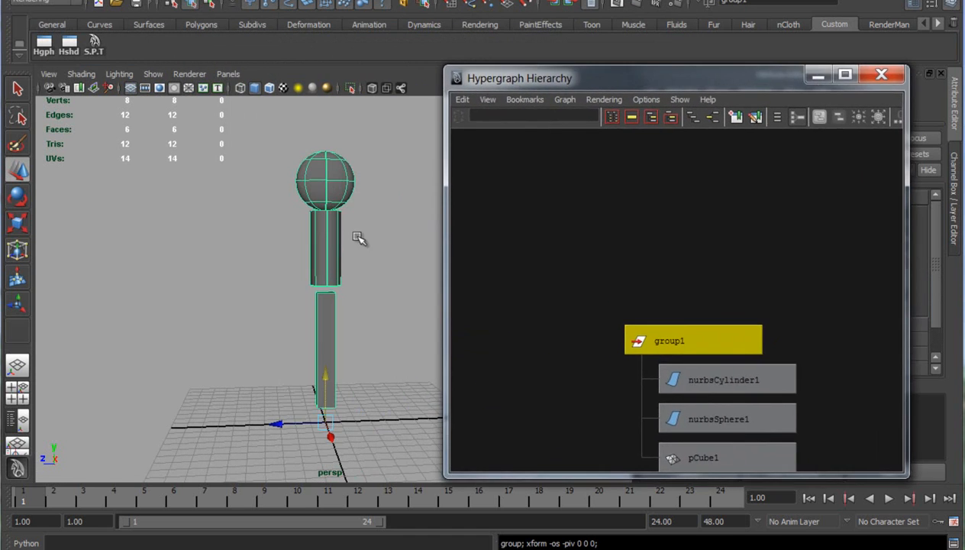
{"action": "middle_click_drag", "start_coordinate": [693, 322], "coordinate": [645, 249], "text": "alt"}
{"action": "scroll", "coordinate": [767, 381], "scroll_direction": "down", "scroll_amount": 1}
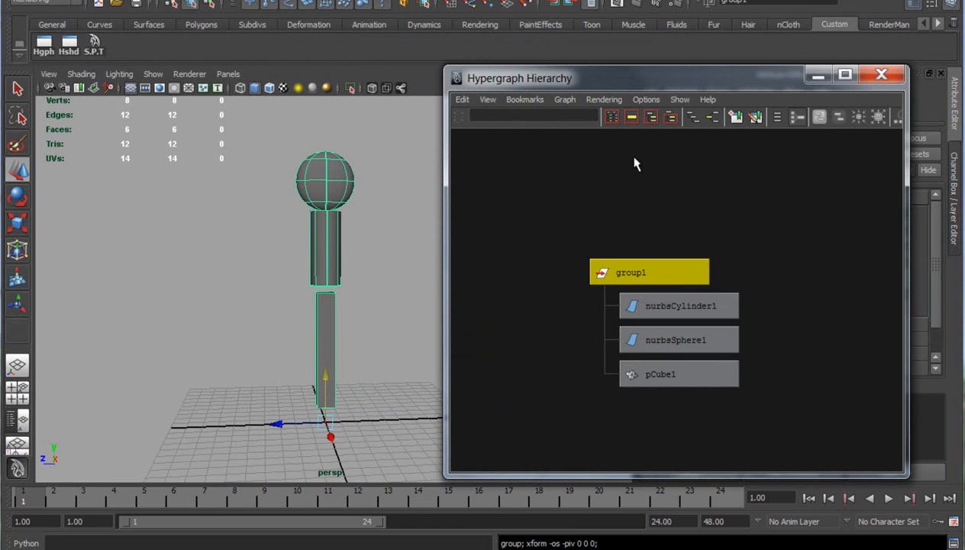
{"action": "left_click_drag", "start_coordinate": [448, 70], "coordinate": [607, 178]}
{"action": "middle_click_drag", "start_coordinate": [824, 326], "coordinate": [731, 263], "text": "alt"}
{"action": "scroll", "coordinate": [753, 323], "scroll_direction": "down", "scroll_amount": 2}
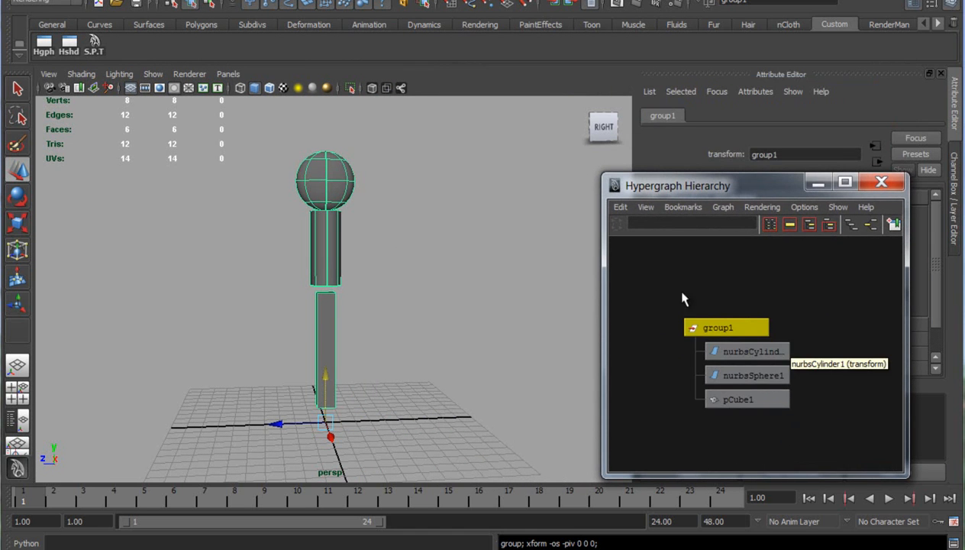
Lower the cylinder onto the tall cube and the sphere onto the cylinder so the three parts meet without gaps.
{"action": "left_click", "coordinate": [815, 187]}
{"action": "left_click_drag", "start_coordinate": [501, 290], "coordinate": [458, 317], "text": "alt"}
{"action": "left_click", "coordinate": [367, 283]}
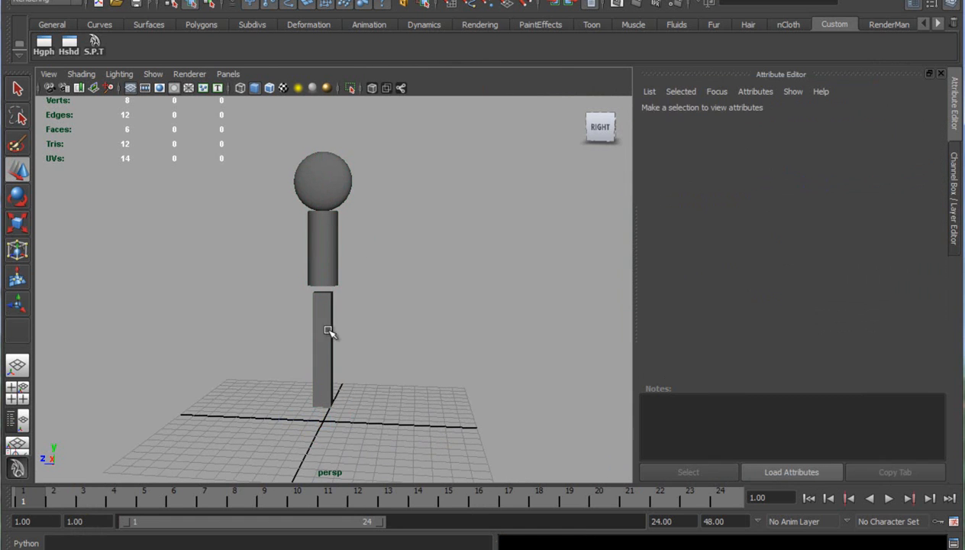
{"action": "left_click", "coordinate": [328, 325]}
{"action": "right_click_drag", "start_coordinate": [326, 314], "coordinate": [290, 315]}
{"action": "left_click_drag", "start_coordinate": [293, 269], "coordinate": [385, 314]}
{"action": "left_click_drag", "start_coordinate": [329, 250], "coordinate": [323, 275]}
{"action": "left_click", "coordinate": [349, 246]}
{"action": "left_click", "coordinate": [331, 197]}
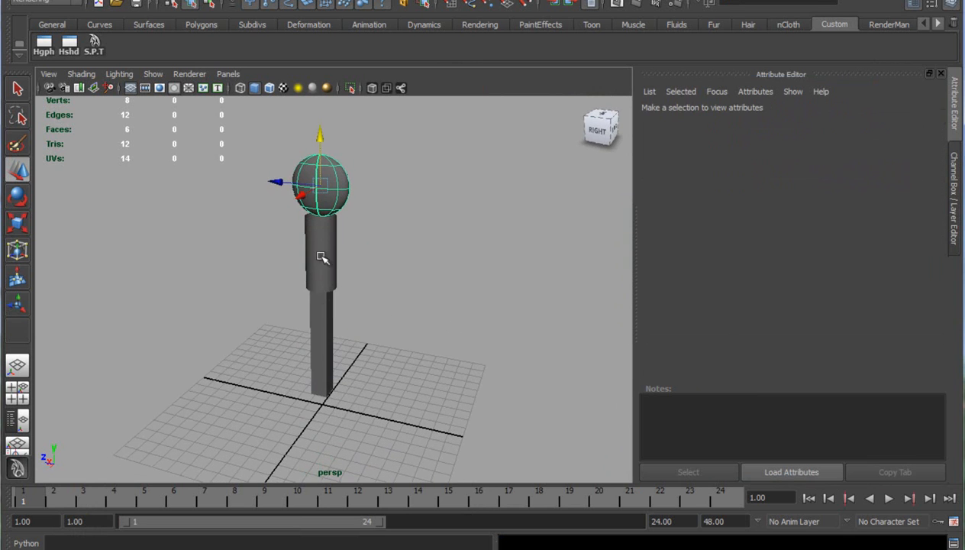
{"action": "left_click", "coordinate": [412, 232]}
{"action": "left_click_drag", "start_coordinate": [318, 330], "coordinate": [321, 328], "text": "alt"}
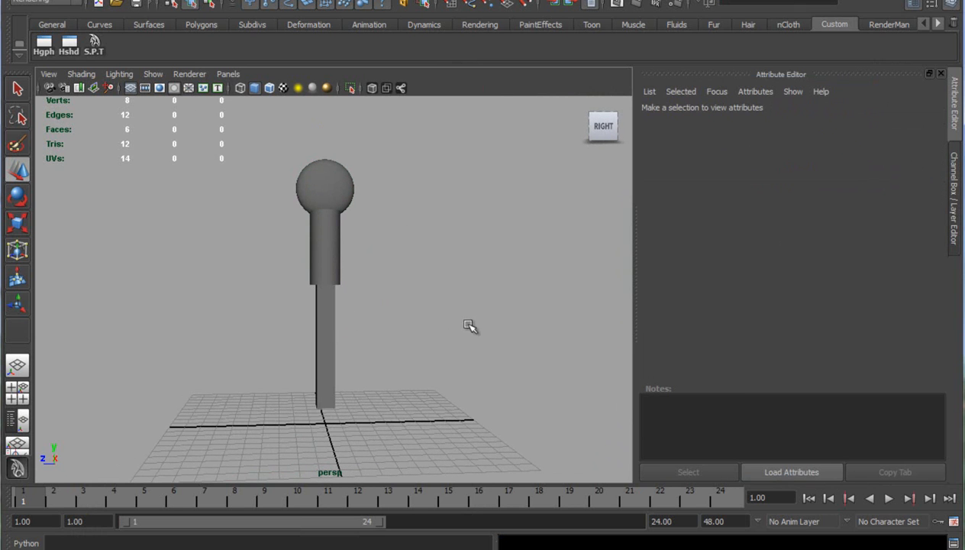
Switch to the front view with all three primitives framed, and select the sphere and the cube individually.
{"action": "key", "text": "space"}
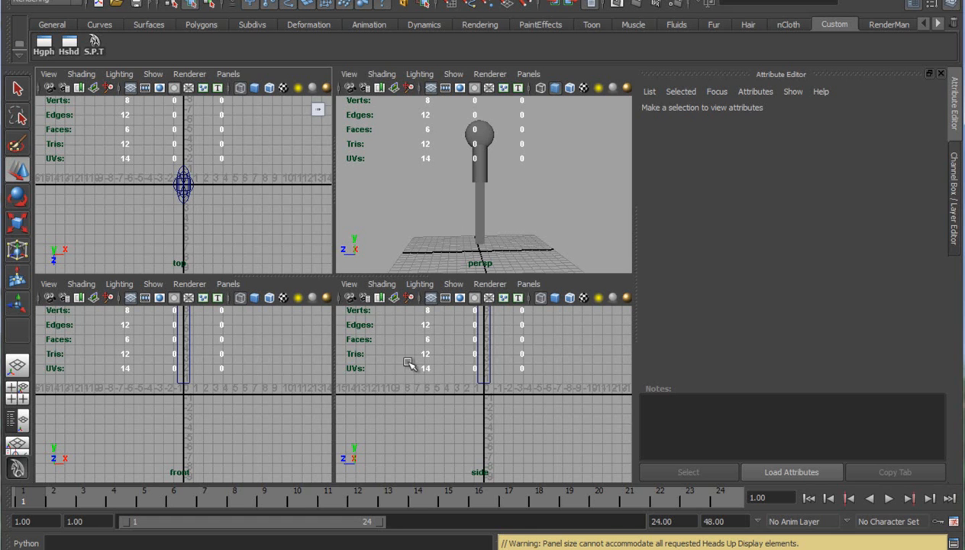
{"action": "key", "text": "space"}
{"action": "middle_click_drag", "start_coordinate": [361, 235], "coordinate": [402, 367], "text": "alt"}
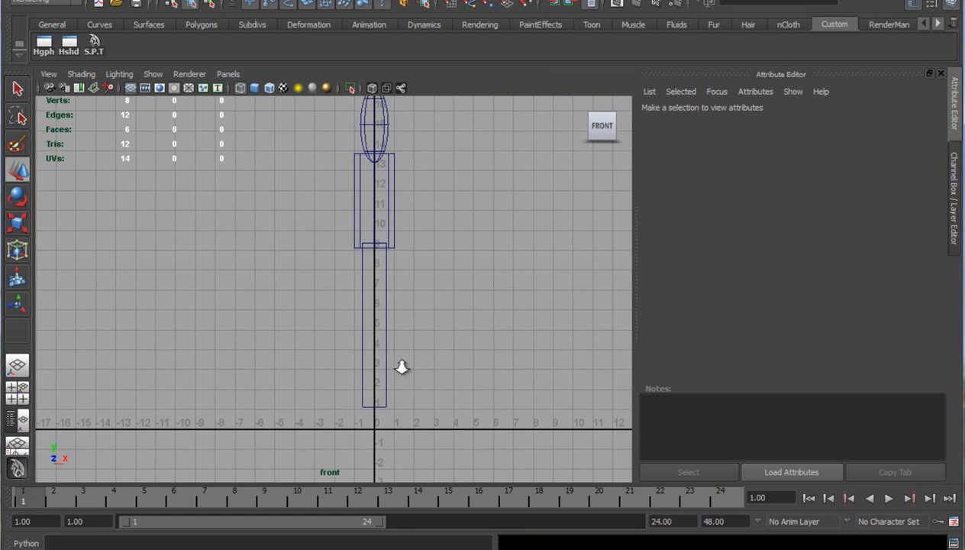
{"action": "right_click_drag", "start_coordinate": [402, 366], "coordinate": [254, 352], "text": "alt"}
{"action": "left_click", "coordinate": [378, 166]}
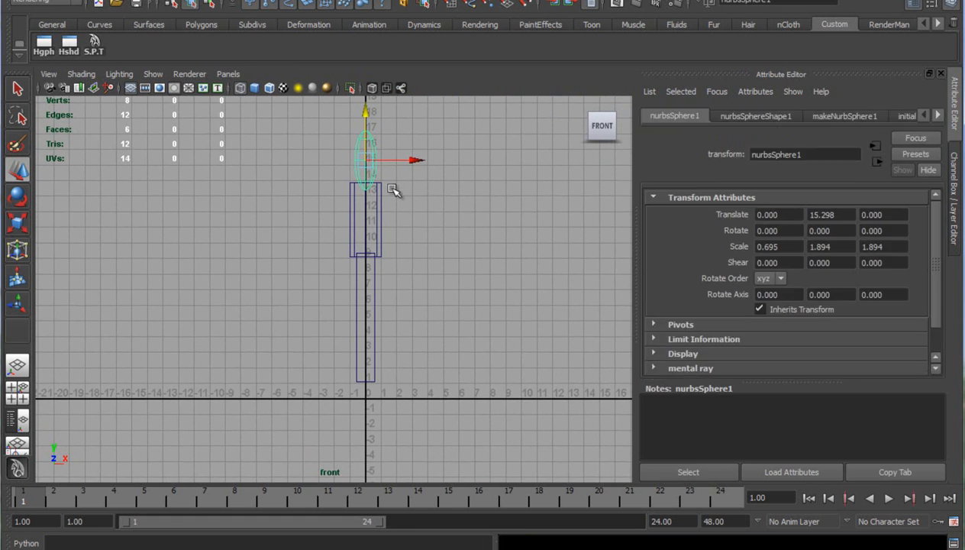
{"action": "left_click", "coordinate": [382, 204]}
{"action": "left_click", "coordinate": [372, 292]}
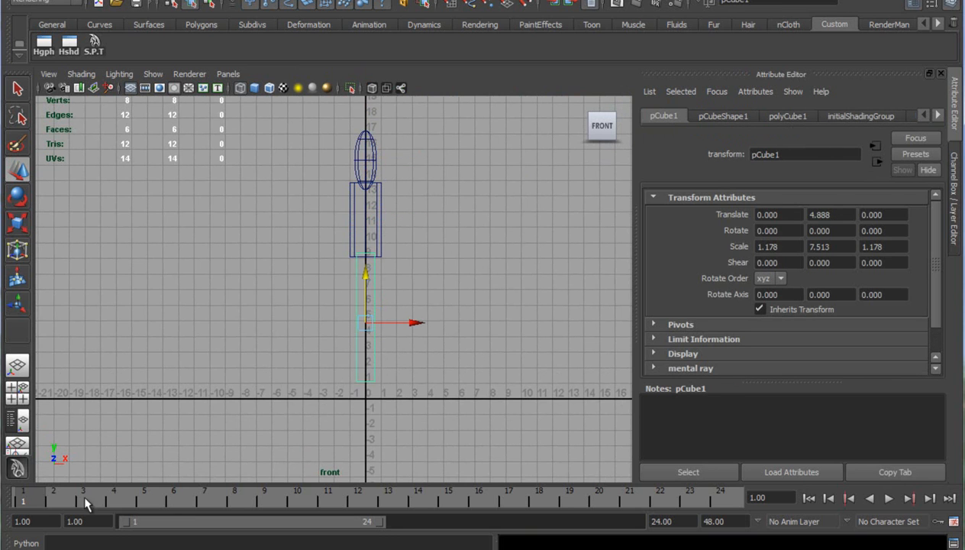
Try shifting the whole group1 sideways along X, undo the move and minimize the Hypergraph.
{"action": "left_click", "coordinate": [76, 549]}
{"action": "left_click", "coordinate": [702, 326]}
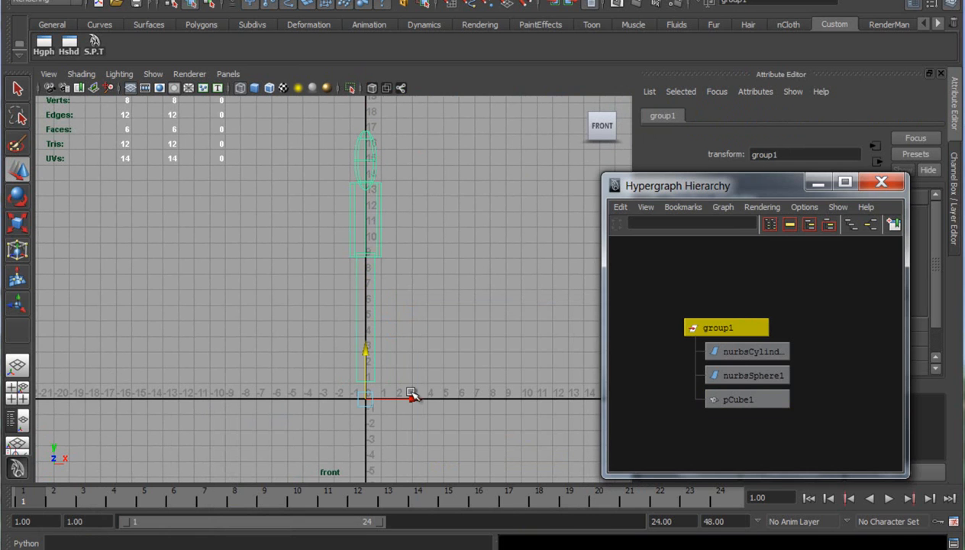
{"action": "left_click_drag", "start_coordinate": [420, 397], "coordinate": [390, 399]}
{"action": "key", "text": "ctrl+z"}
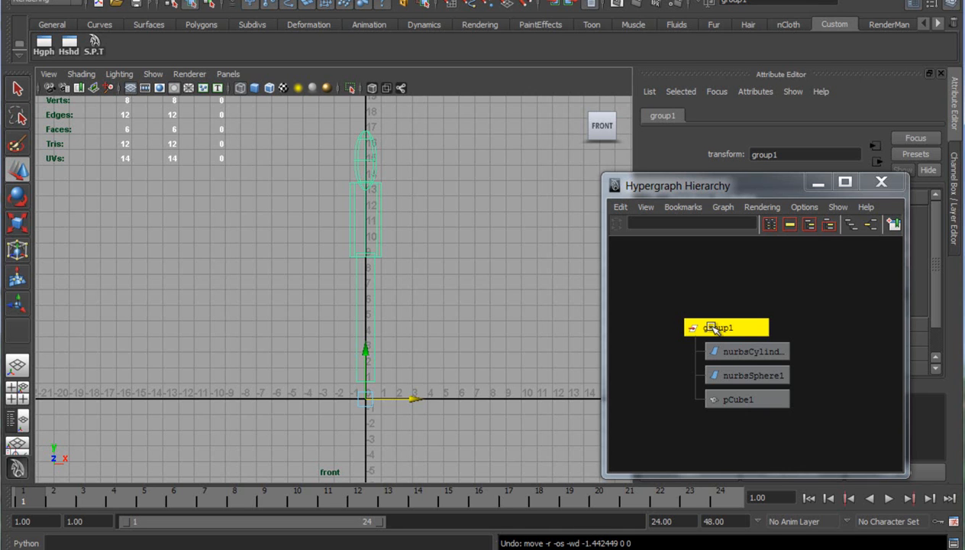
{"action": "left_click", "coordinate": [818, 183]}
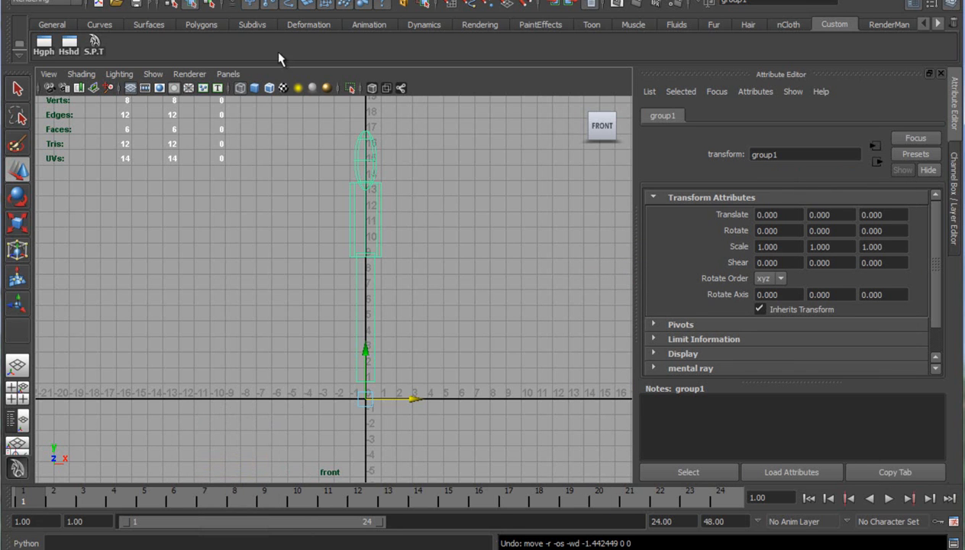
Draw a four-joint chain from the cube's base through the cylinder's lower end and the sphere's base to the sphere's crown.
{"action": "left_click", "coordinate": [364, 25]}
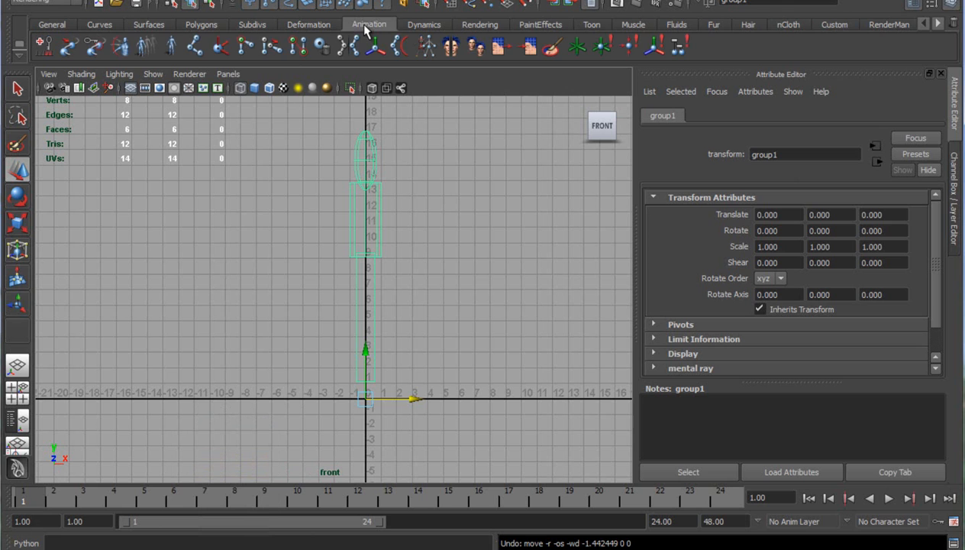
{"action": "left_click", "coordinate": [195, 52]}
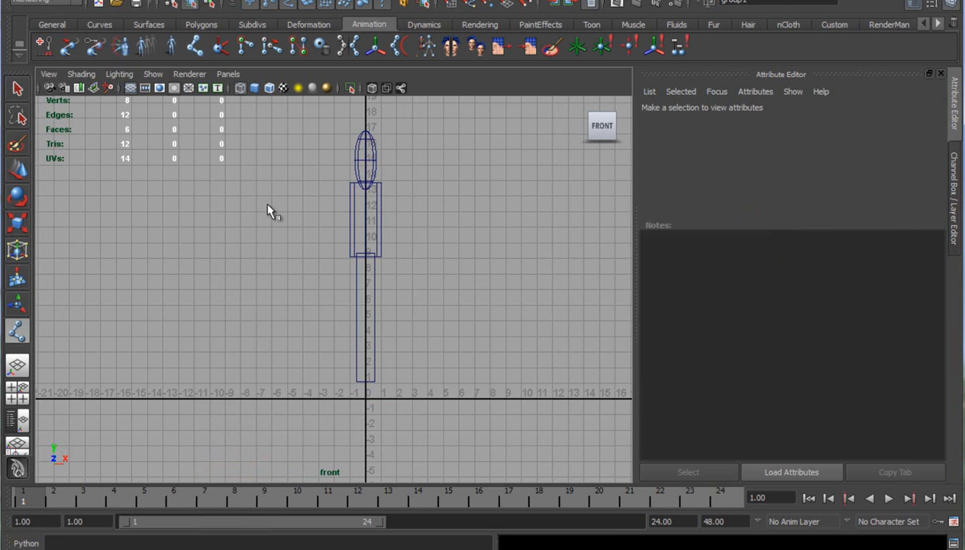
{"action": "left_click", "coordinate": [366, 383]}
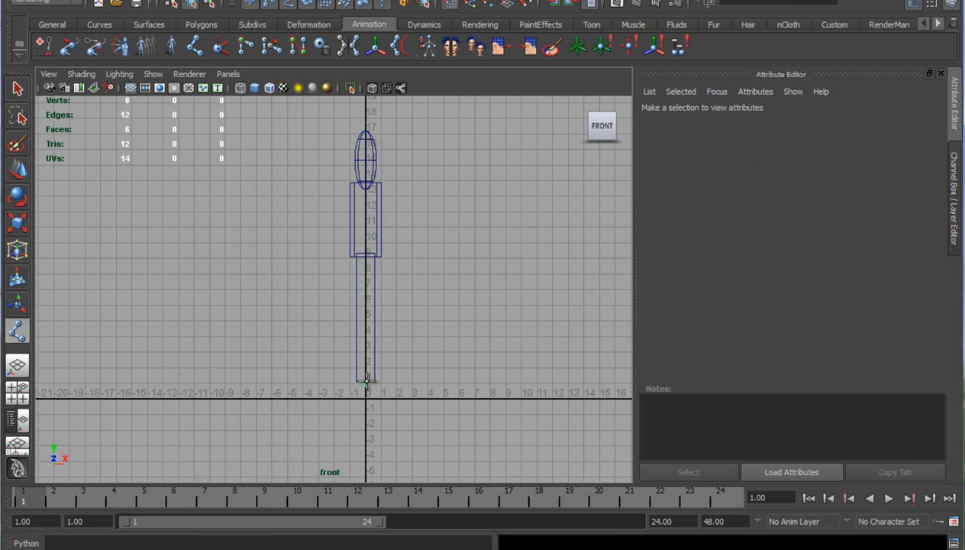
{"action": "left_click", "coordinate": [366, 256]}
{"action": "left_click", "coordinate": [366, 180]}
{"action": "left_click", "coordinate": [365, 132]}
{"action": "key", "text": "Return"}
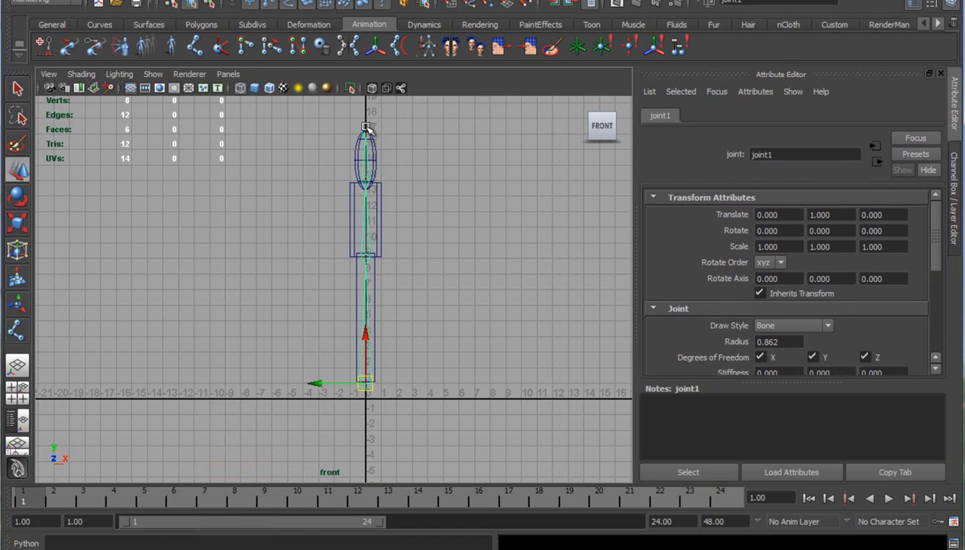
Return to the perspective view and enable X-Ray Joints so the skeleton shows through the geometry, keeping the root joint selected.
{"action": "key", "text": "space"}
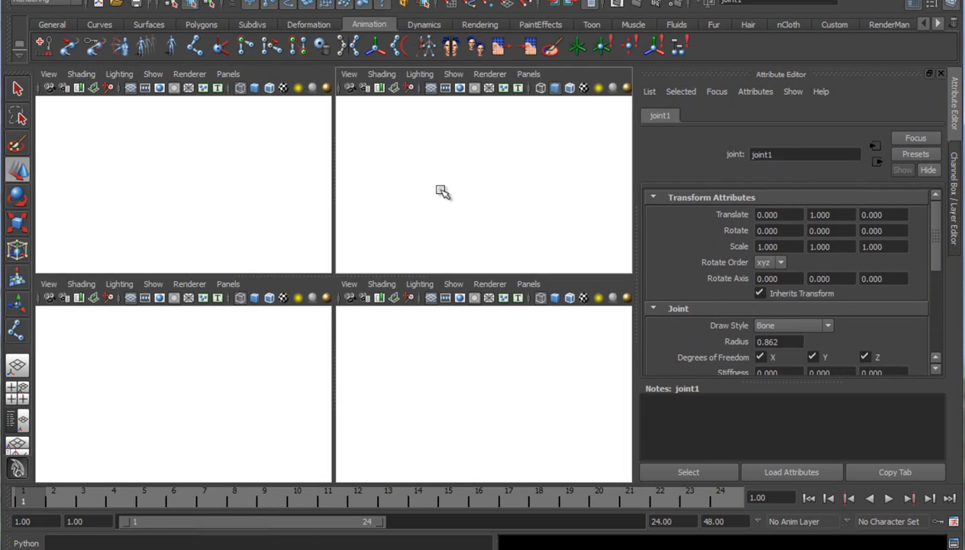
{"action": "key", "text": "space"}
{"action": "left_click", "coordinate": [81, 74]}
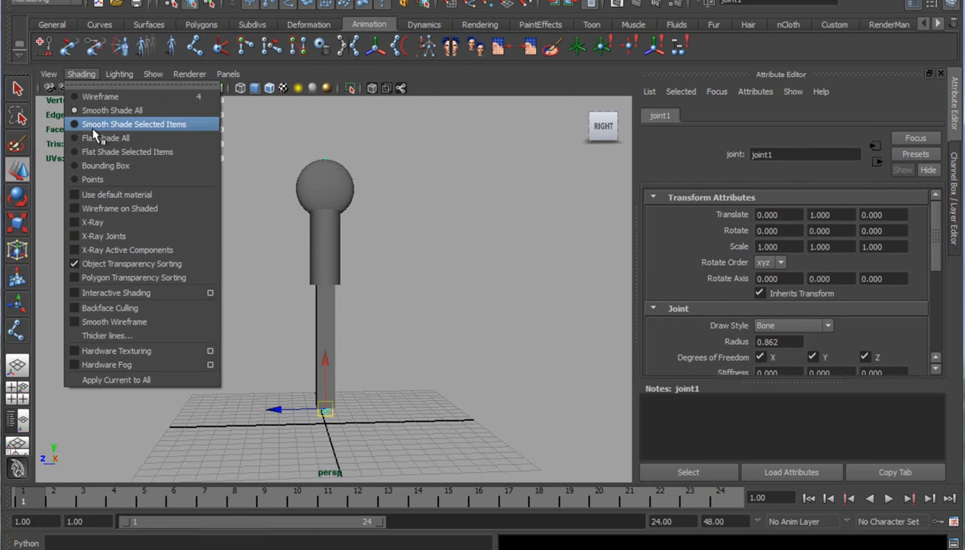
{"action": "left_click", "coordinate": [107, 236]}
{"action": "left_click_drag", "start_coordinate": [247, 297], "coordinate": [452, 297], "text": "alt"}
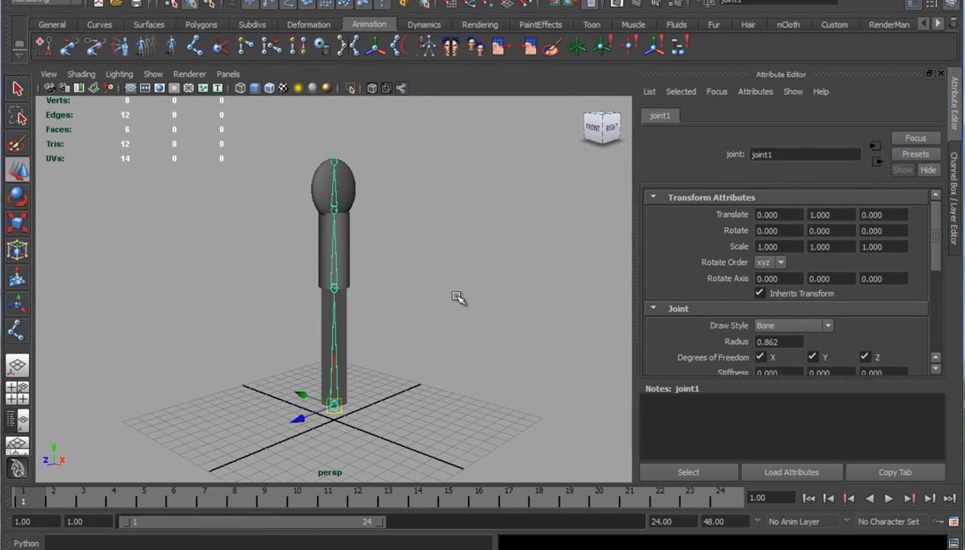
{"action": "left_click", "coordinate": [451, 309]}
{"action": "left_click_drag", "start_coordinate": [374, 338], "coordinate": [349, 342], "text": "alt"}
{"action": "left_click_drag", "start_coordinate": [284, 313], "coordinate": [393, 334]}
{"action": "left_click_drag", "start_coordinate": [457, 319], "coordinate": [435, 316], "text": "alt"}
{"action": "middle_click_drag", "start_coordinate": [230, 328], "coordinate": [235, 323], "text": "alt"}
{"action": "right_click_drag", "start_coordinate": [235, 323], "coordinate": [259, 326], "text": "alt"}
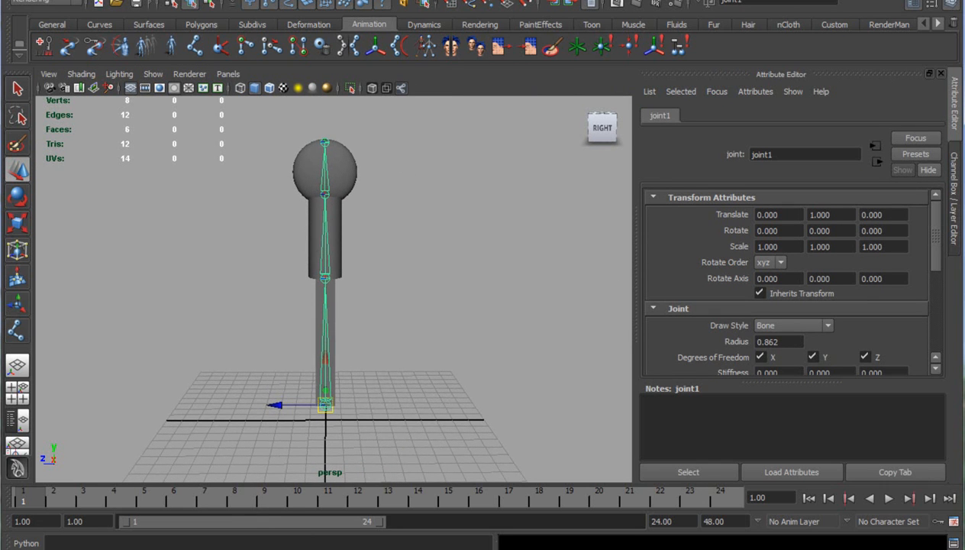
Switch to the Animation menu set and open the Smooth Bind options with Bind to set to Selected joints.
{"action": "left_click", "coordinate": [46, 3]}
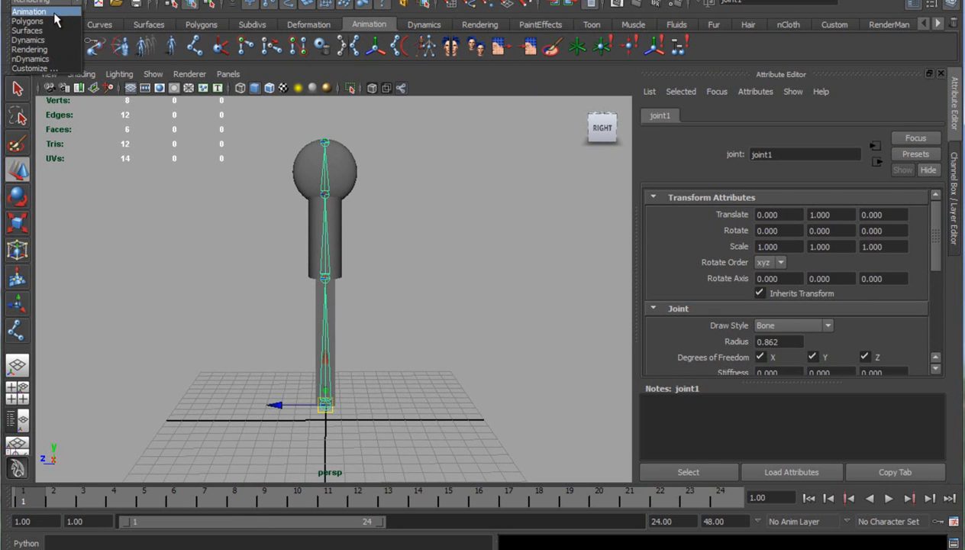
{"action": "left_click", "coordinate": [46, 6]}
{"action": "left_click", "coordinate": [528, 1]}
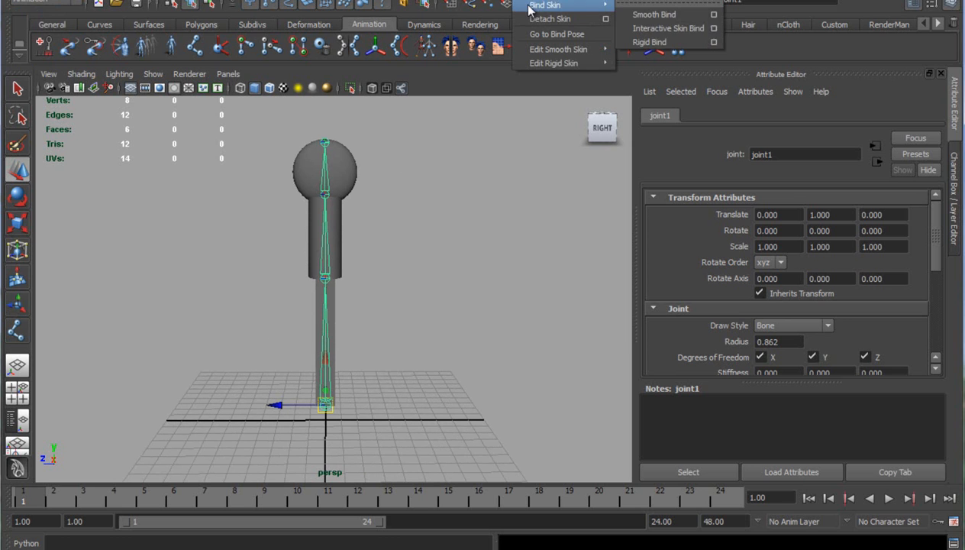
{"action": "mouse_move", "coordinate": [532, 10]}
{"action": "left_click", "coordinate": [648, 3]}
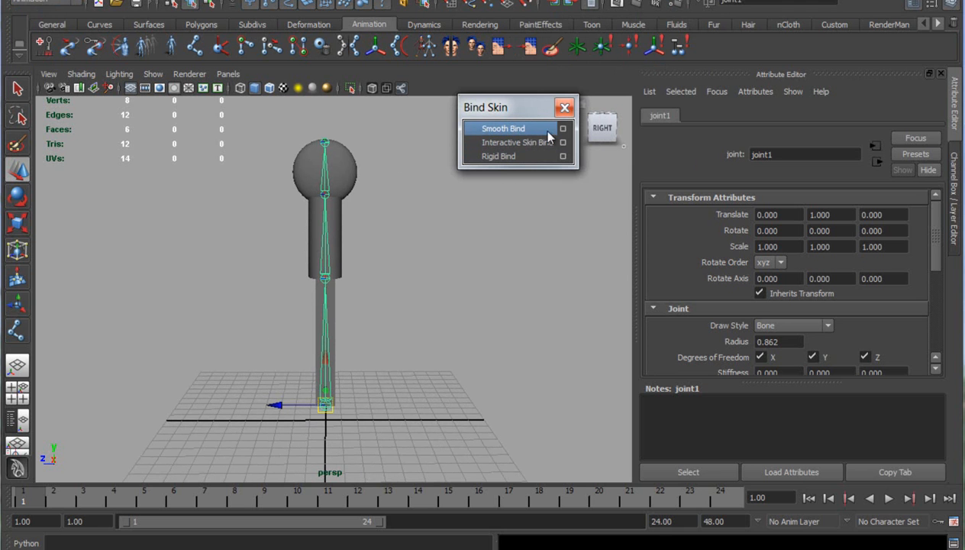
{"action": "left_click", "coordinate": [563, 130]}
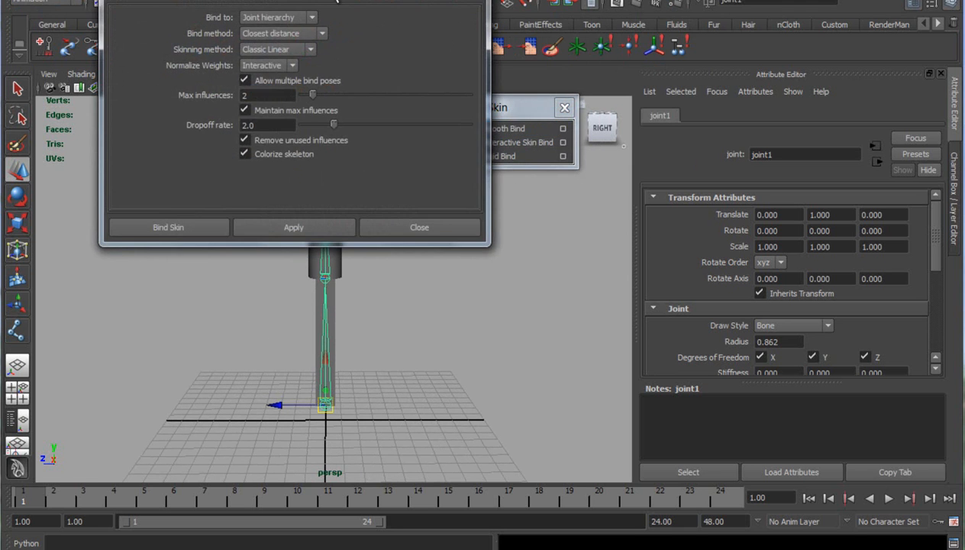
{"action": "left_click_drag", "start_coordinate": [545, 87], "coordinate": [612, 91]}
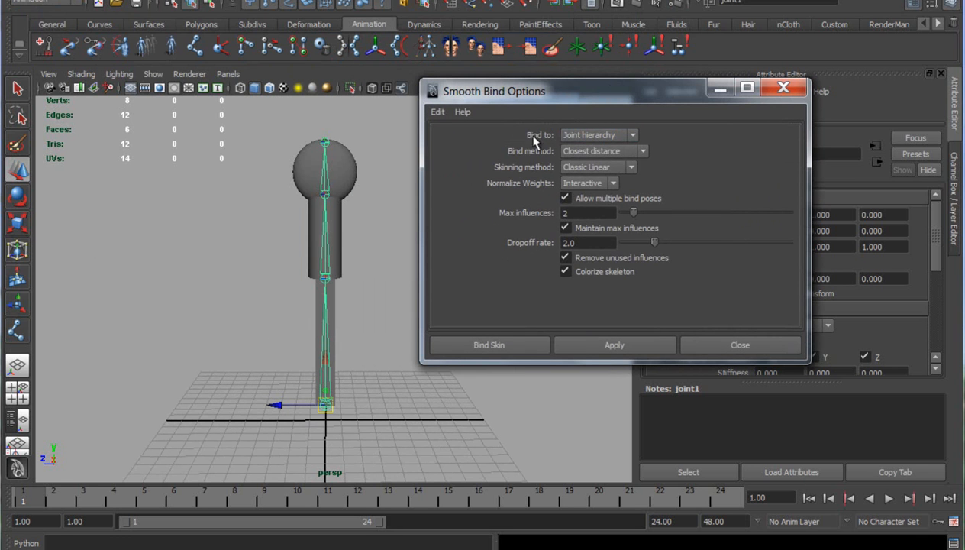
{"action": "left_click", "coordinate": [632, 138]}
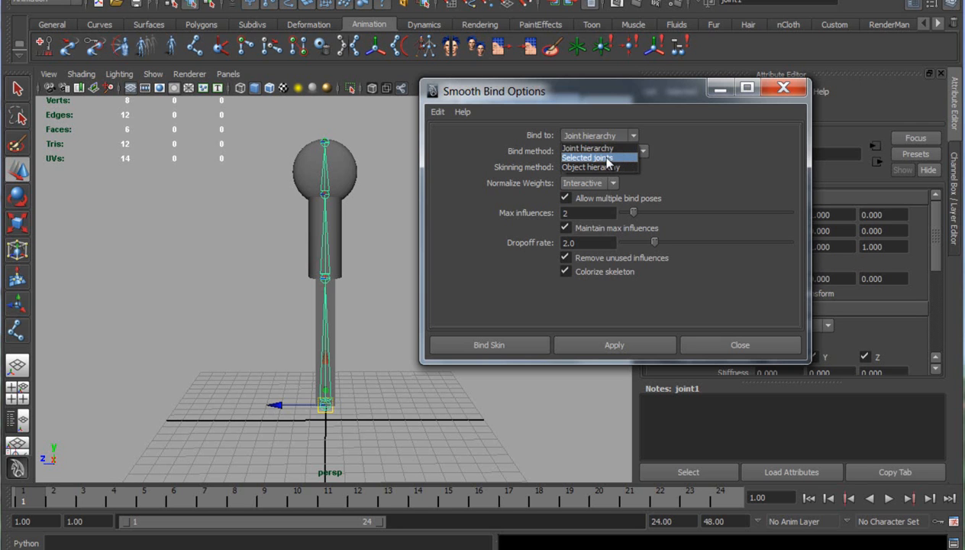
{"action": "left_click", "coordinate": [624, 159]}
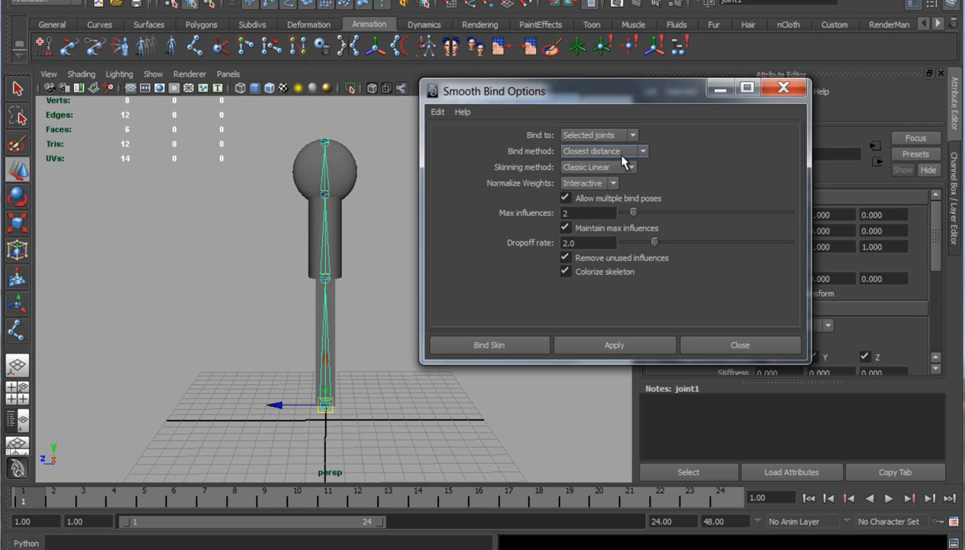
Select the sphere, the joint at its base and the cube in turn to examine which joint belongs to which part.
{"action": "left_click", "coordinate": [363, 263]}
{"action": "left_click_drag", "start_coordinate": [309, 357], "coordinate": [342, 363]}
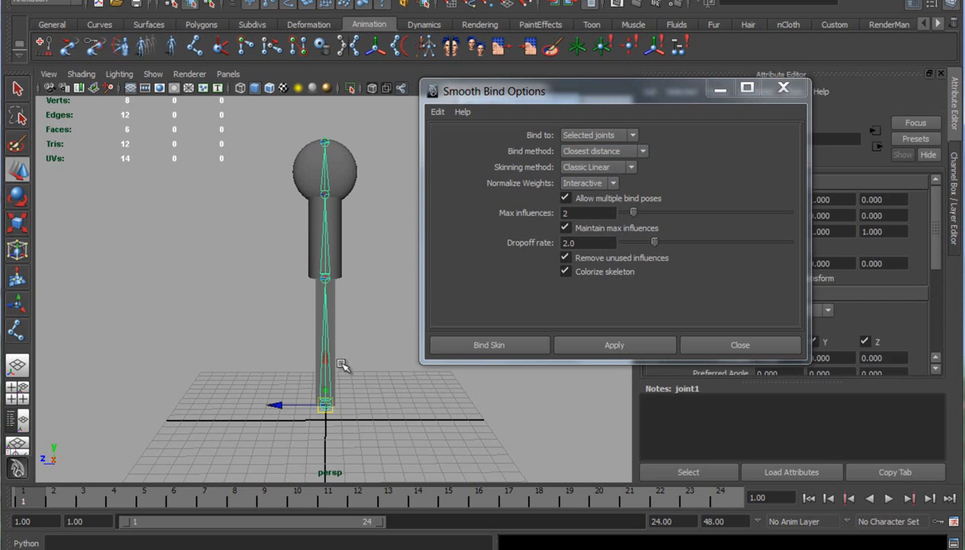
{"action": "left_click", "coordinate": [342, 175]}
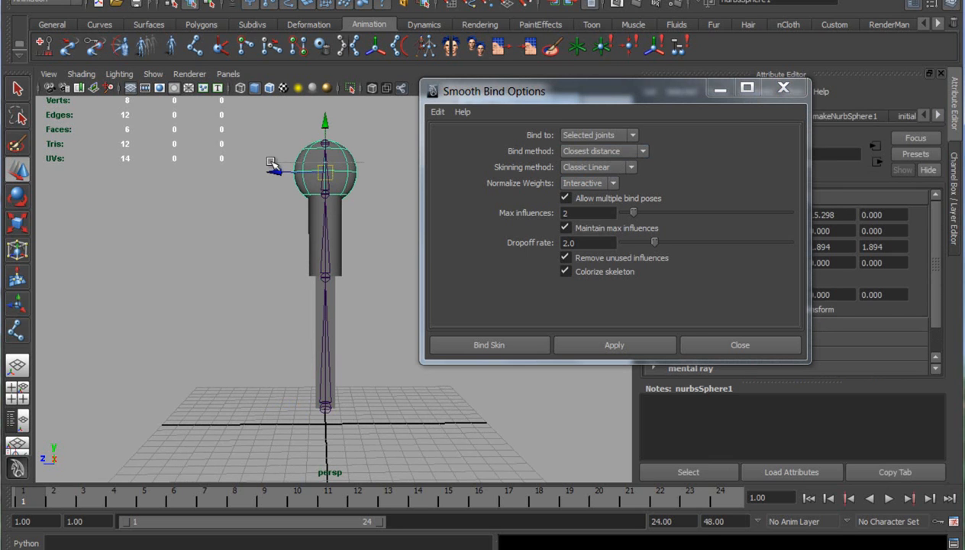
{"action": "left_click_drag", "start_coordinate": [274, 163], "coordinate": [273, 163]}
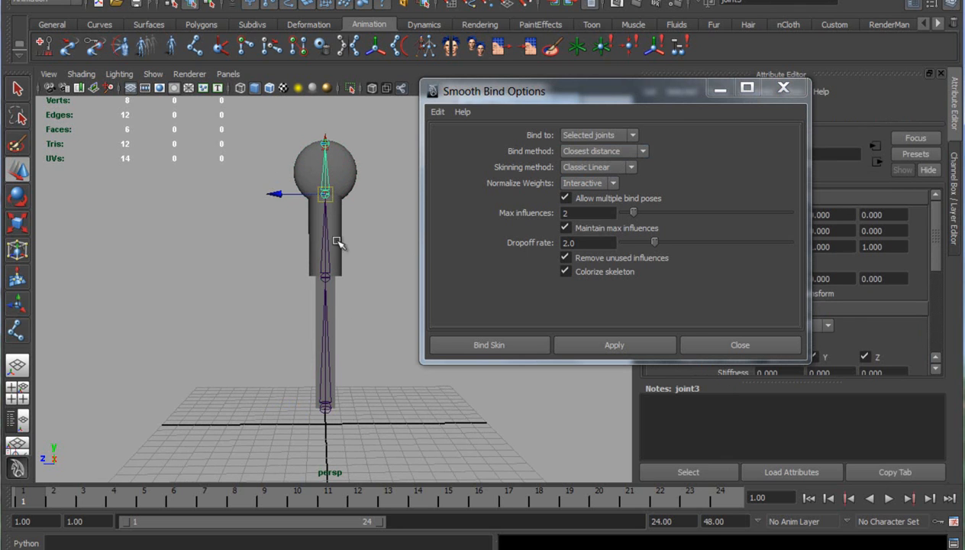
{"action": "left_click", "coordinate": [336, 376]}
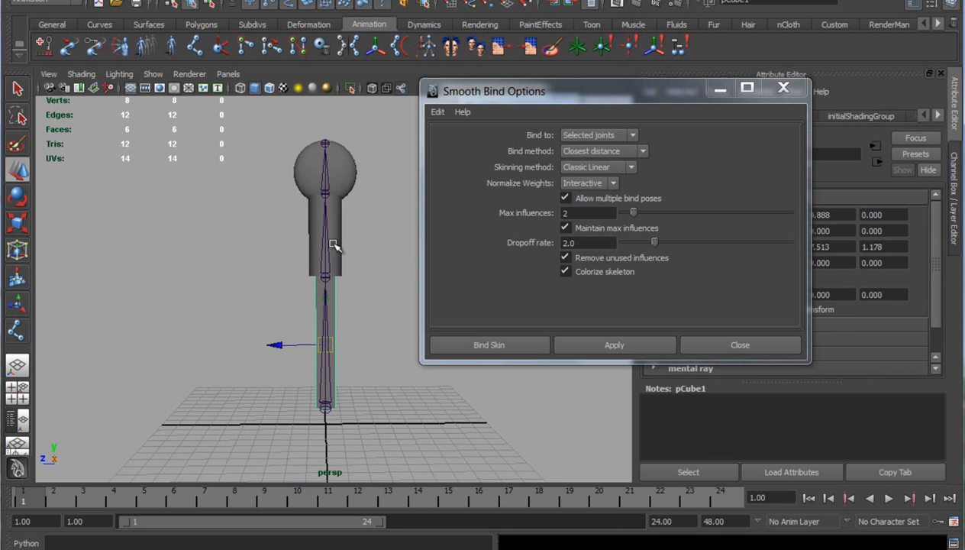
{"action": "left_click", "coordinate": [352, 168]}
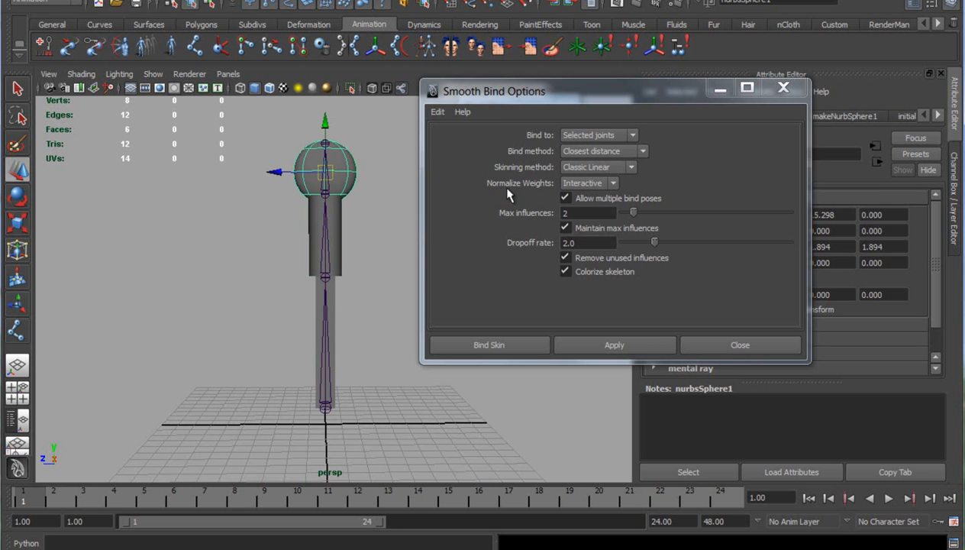
{"action": "left_click", "coordinate": [330, 293]}
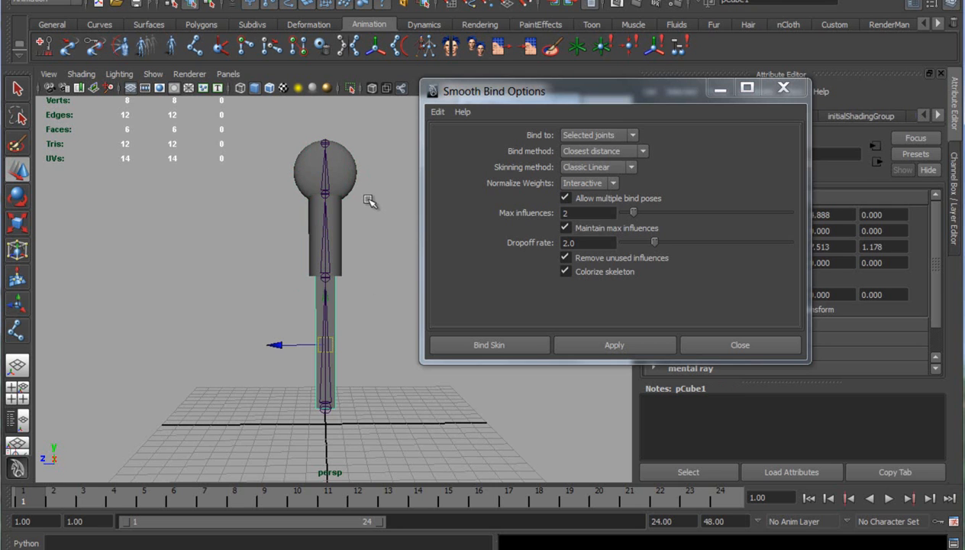
{"action": "left_click_drag", "start_coordinate": [275, 352], "coordinate": [301, 362], "text": "alt"}
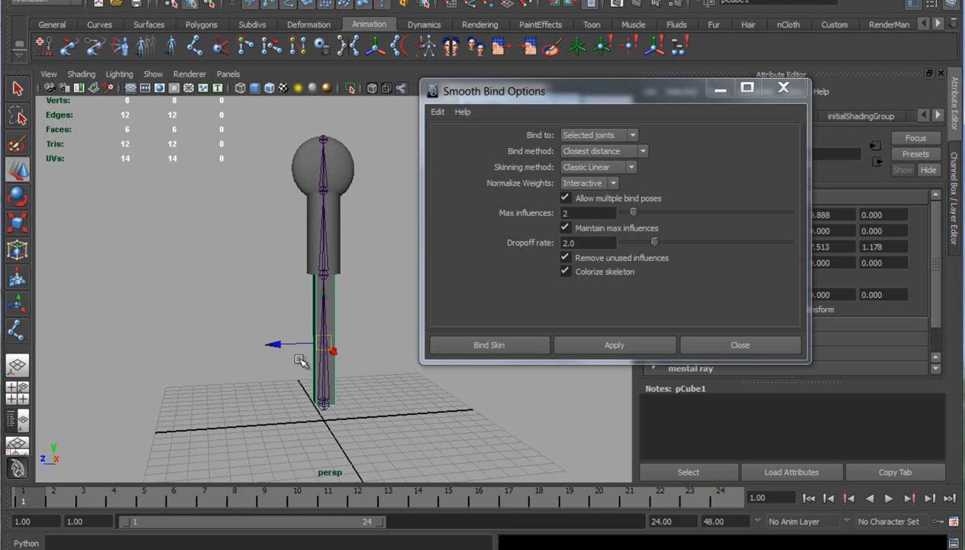
Close the detached Bind Skin menu, place the Smooth Bind options clear of the model and select the root joint.
{"action": "left_click_drag", "start_coordinate": [599, 98], "coordinate": [697, 179]}
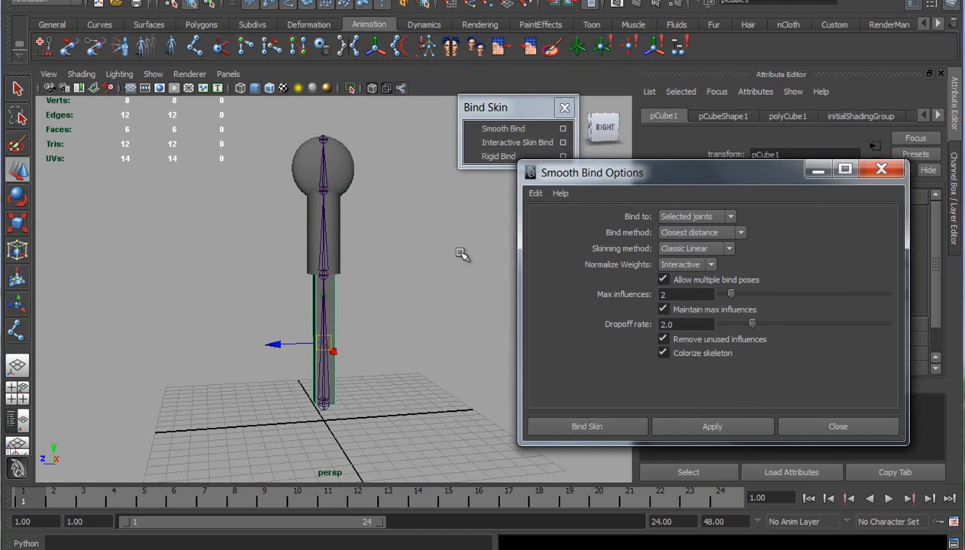
{"action": "left_click", "coordinate": [564, 107]}
{"action": "left_click_drag", "start_coordinate": [580, 173], "coordinate": [533, 154]}
{"action": "left_click_drag", "start_coordinate": [324, 311], "coordinate": [269, 328], "text": "alt"}
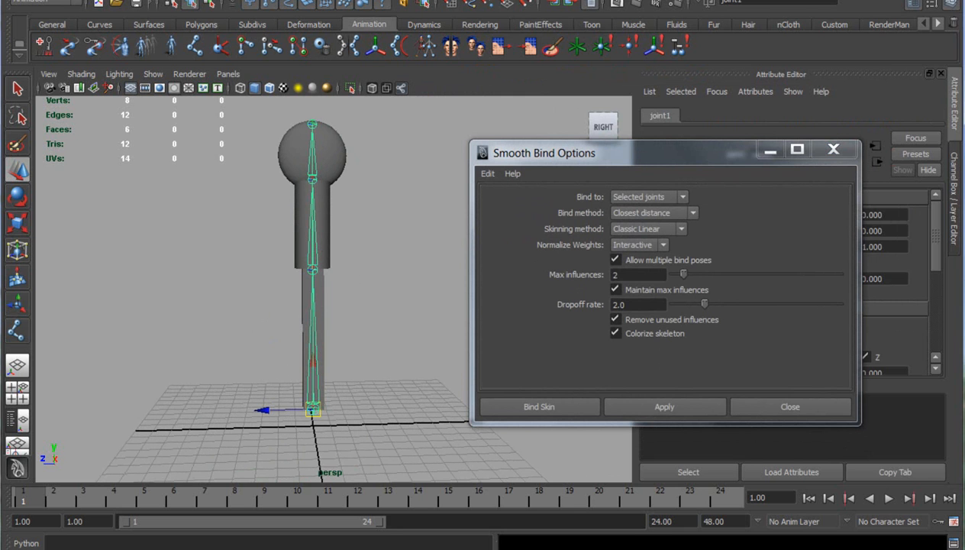
Bring back the Hypergraph Hierarchy beside the model and frame both the group1 and joint1 hierarchies.
{"action": "left_click", "coordinate": [229, 548]}
{"action": "left_click_drag", "start_coordinate": [684, 186], "coordinate": [549, 131]}
{"action": "scroll", "coordinate": [611, 316], "scroll_direction": "down", "scroll_amount": 2}
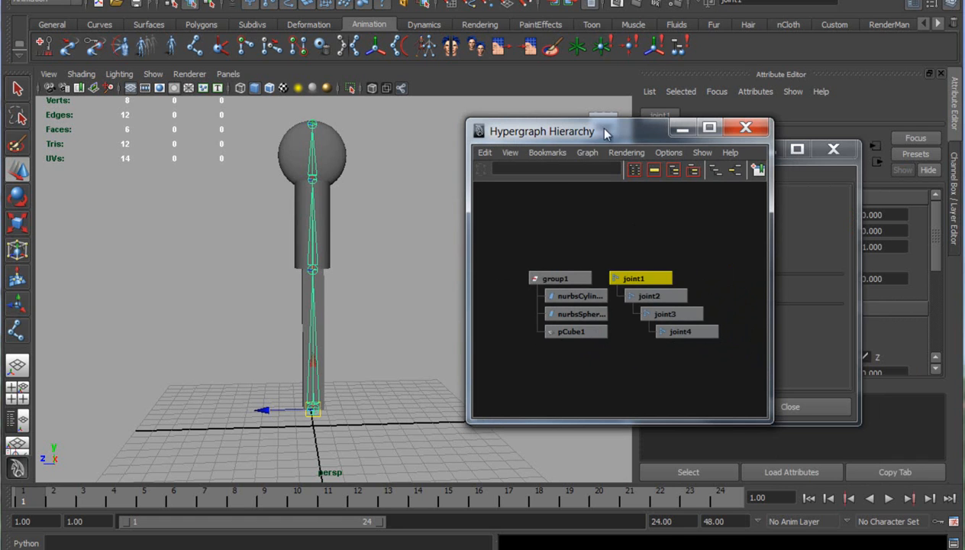
Uncover the Smooth Bind options and bind the cube to joint1 using Selected joints.
{"action": "left_click_drag", "start_coordinate": [621, 134], "coordinate": [635, 288]}
{"action": "left_click_drag", "start_coordinate": [630, 151], "coordinate": [606, 111]}
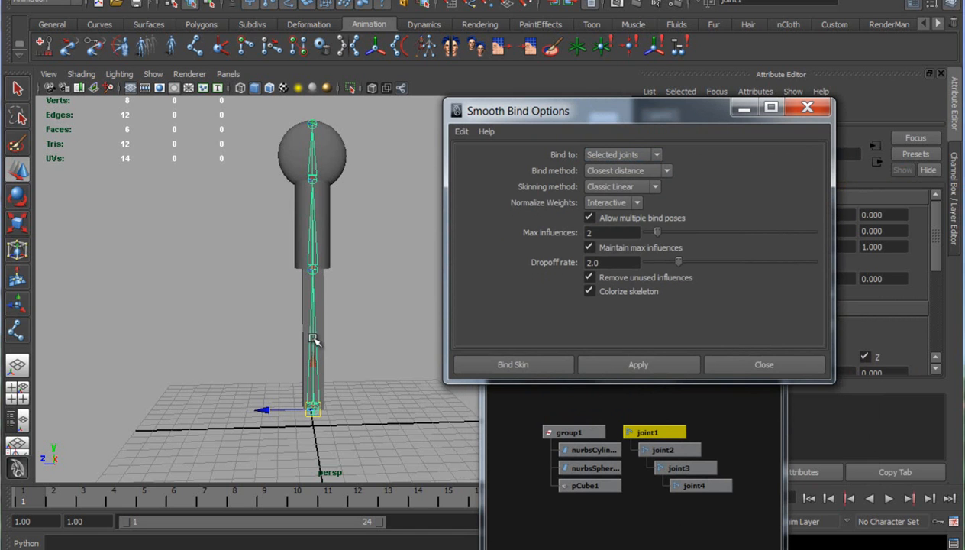
{"action": "left_click", "coordinate": [323, 291], "text": "shift"}
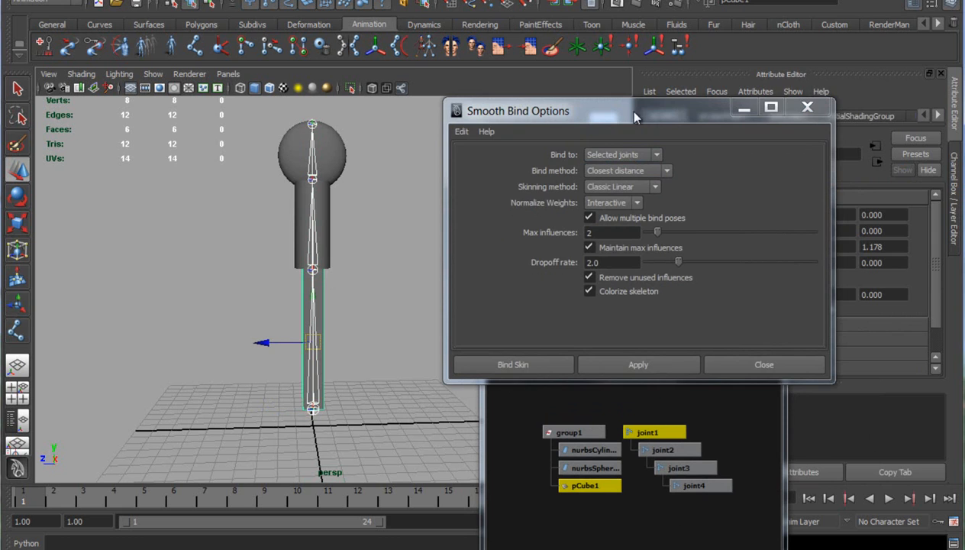
{"action": "left_click_drag", "start_coordinate": [634, 112], "coordinate": [652, 79]}
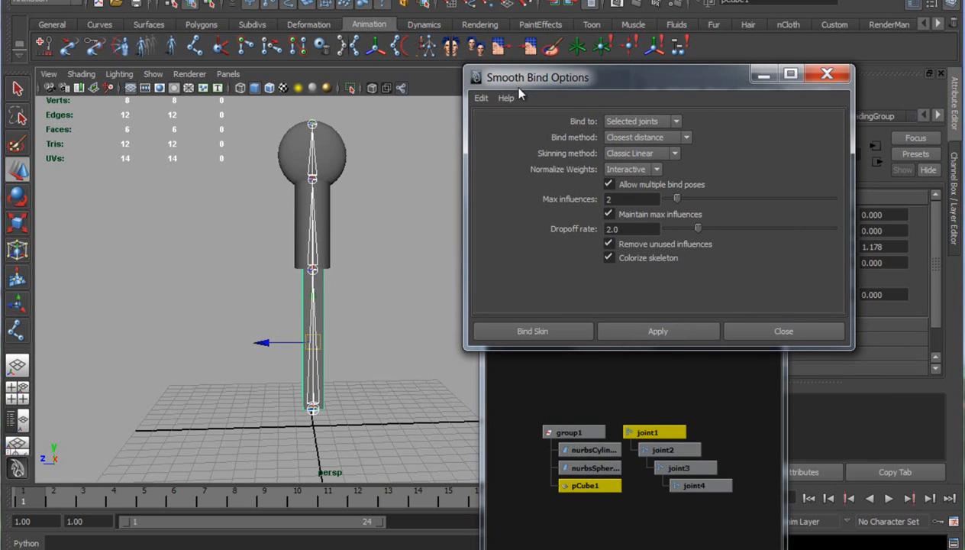
{"action": "left_click", "coordinate": [640, 329]}
Check joint1's bound part and smooth bind the cylinder to joint2 using Selected joints.
{"action": "left_click_drag", "start_coordinate": [372, 306], "coordinate": [232, 307]}
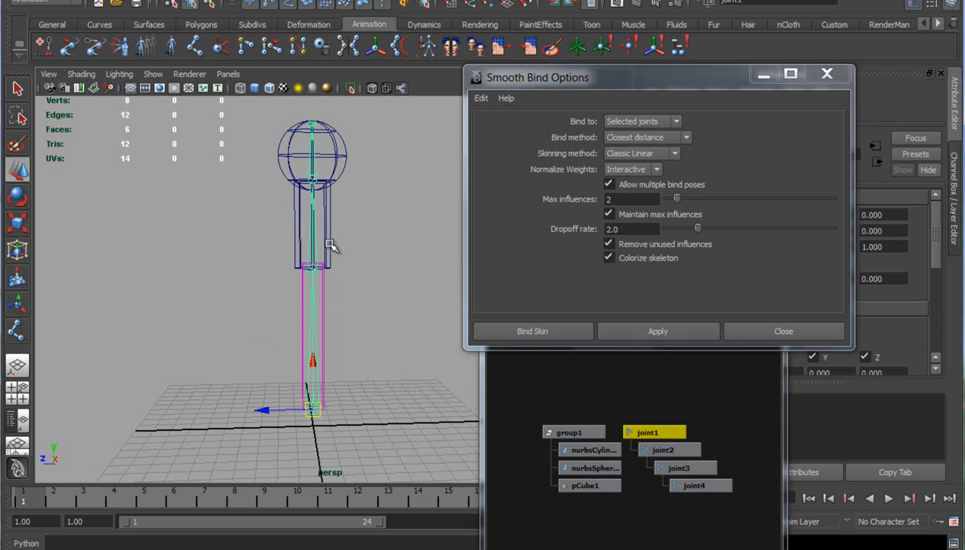
{"action": "key", "text": "Down"}
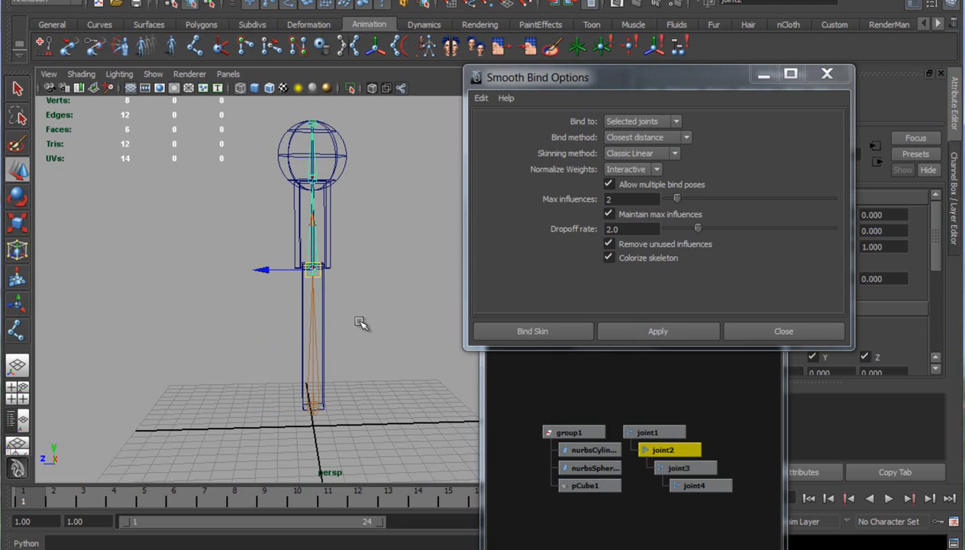
{"action": "key", "text": "Up"}
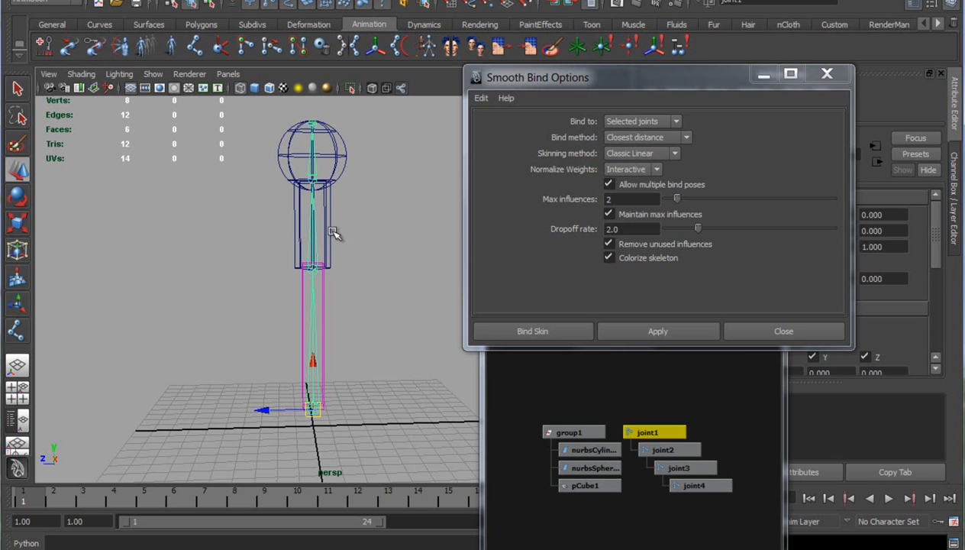
{"action": "key", "text": "Down"}
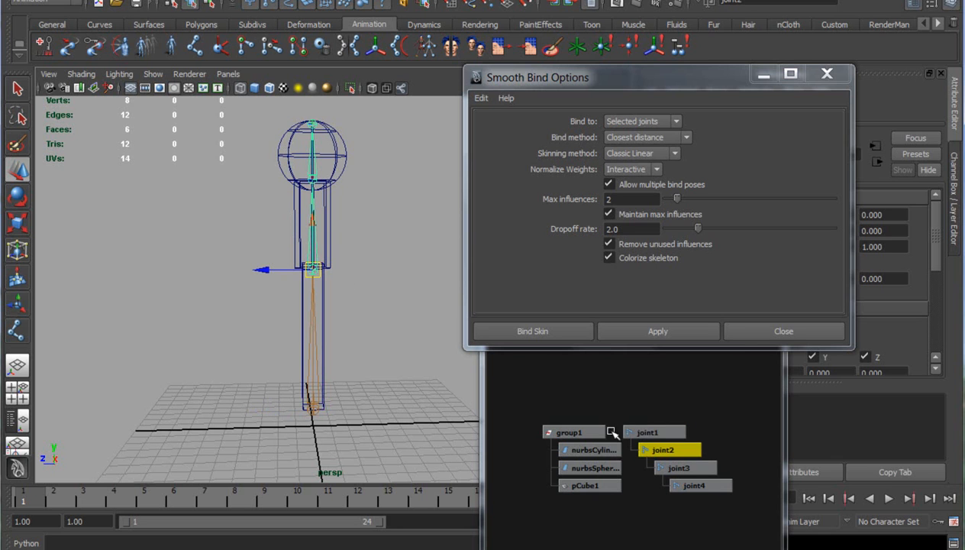
{"action": "left_click", "coordinate": [330, 214], "text": "shift"}
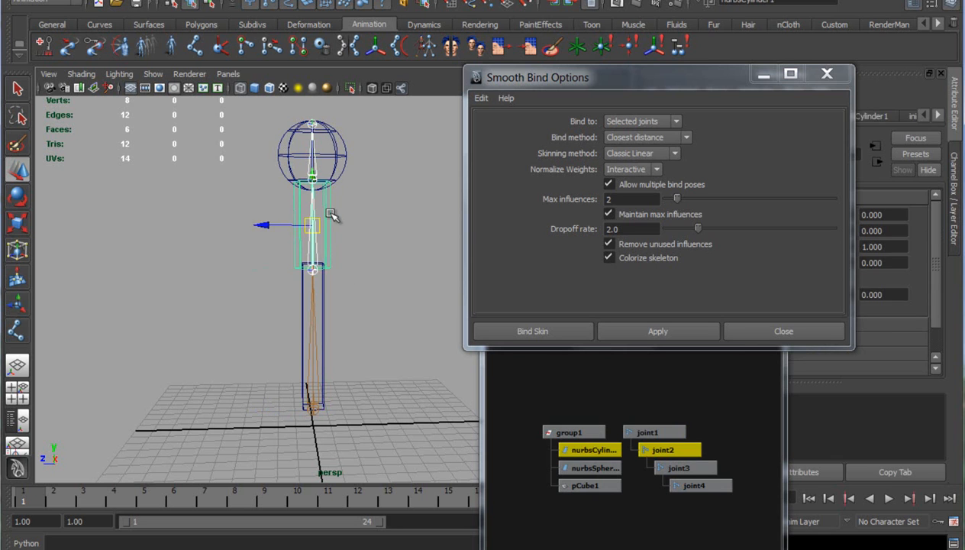
{"action": "left_click", "coordinate": [657, 331]}
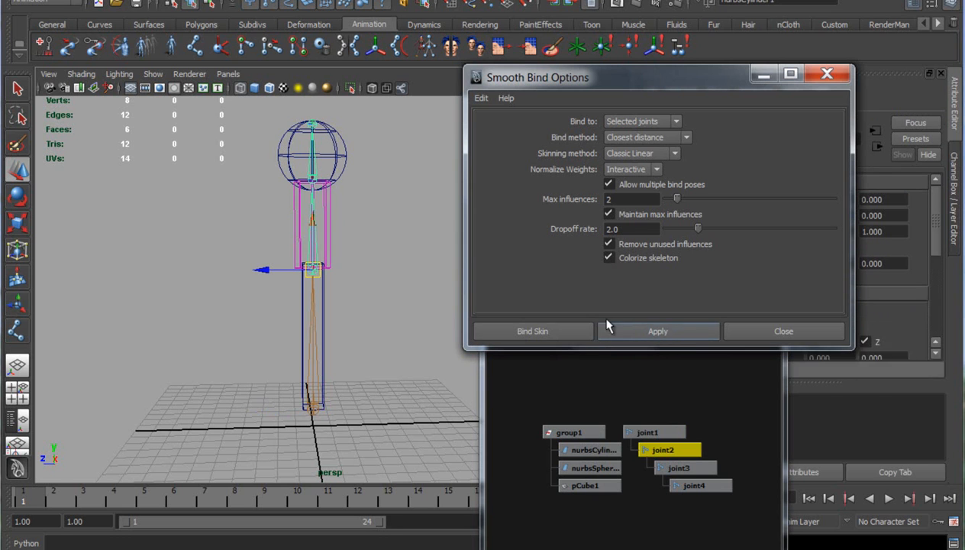
Select joint3 together with the sphere and smooth bind them using Selected joints.
{"action": "key", "text": "Down"}
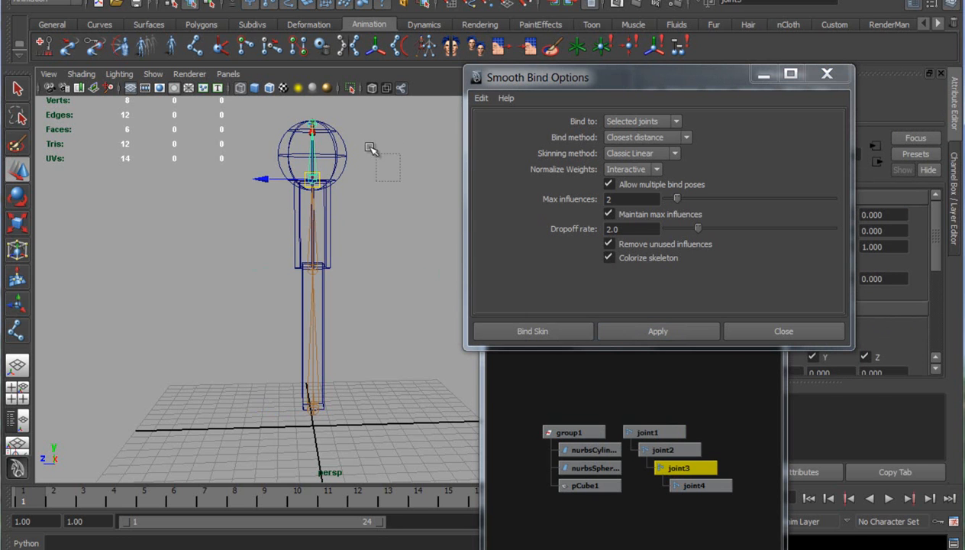
{"action": "left_click", "coordinate": [336, 143], "text": "shift"}
{"action": "left_click", "coordinate": [657, 331]}
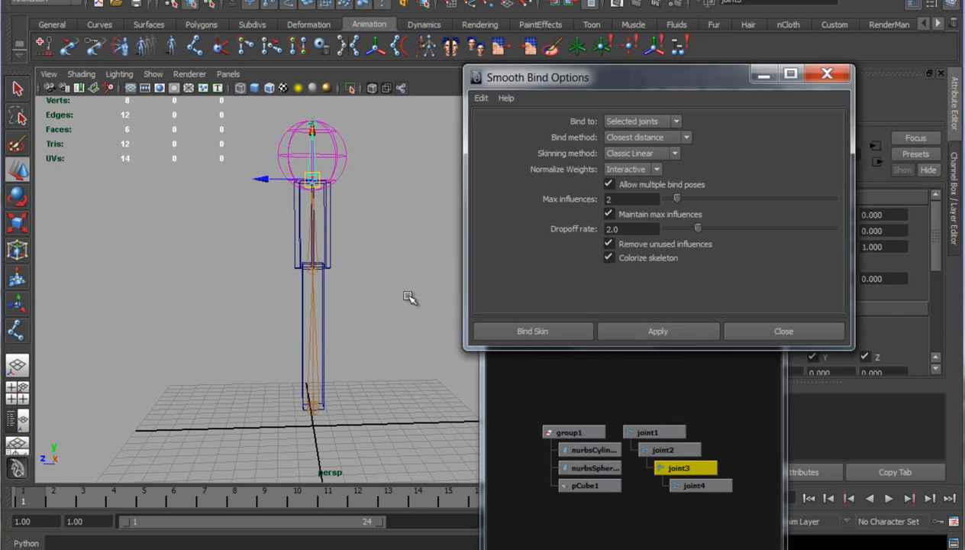
Select joint1, joint2 and the cylinder in turn to examine which parts each joint influences.
{"action": "left_click", "coordinate": [381, 397]}
{"action": "left_click_drag", "start_coordinate": [382, 401], "coordinate": [286, 358]}
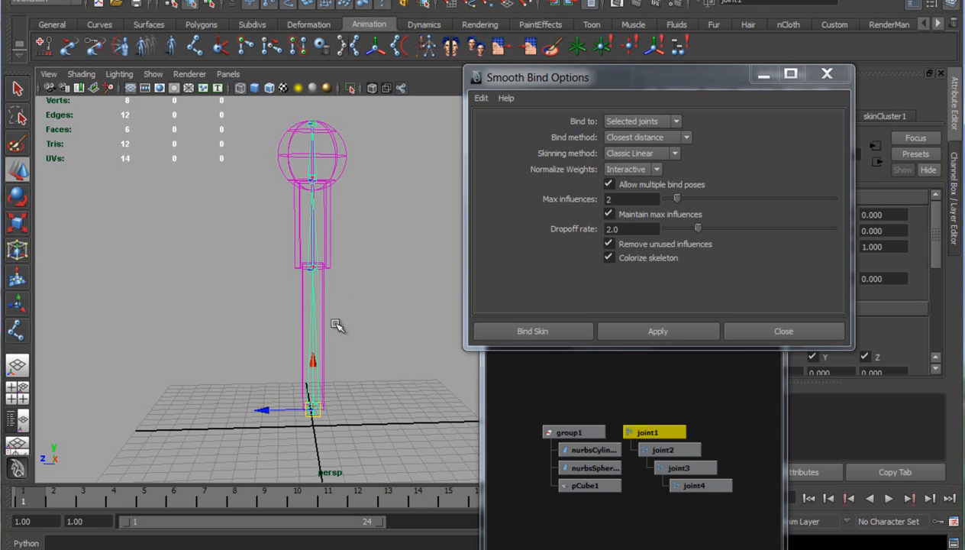
{"action": "left_click", "coordinate": [646, 433]}
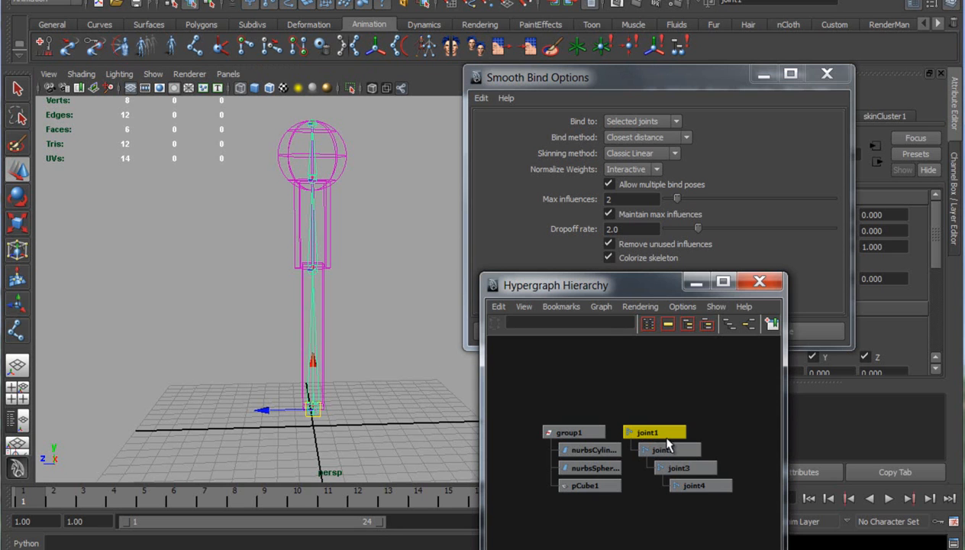
{"action": "left_click", "coordinate": [664, 450]}
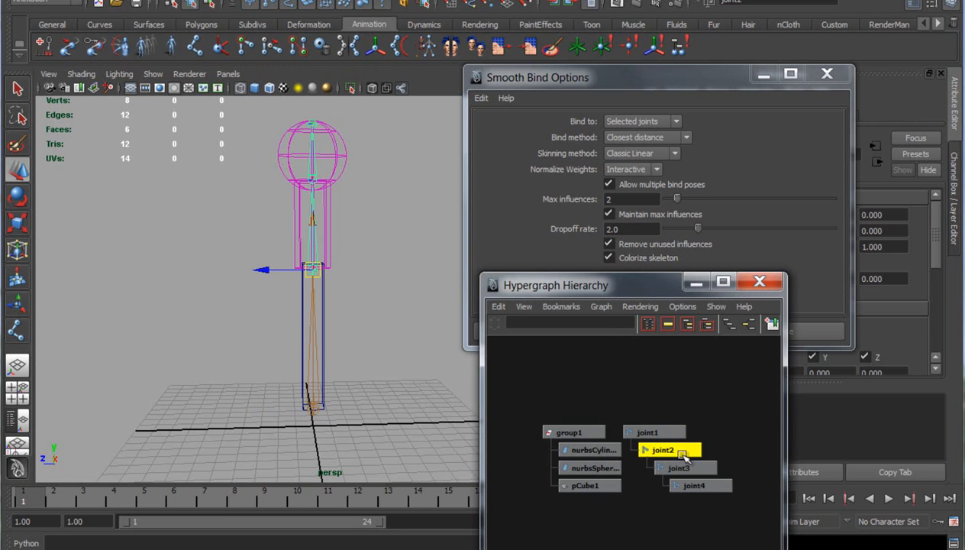
{"action": "left_click", "coordinate": [657, 432]}
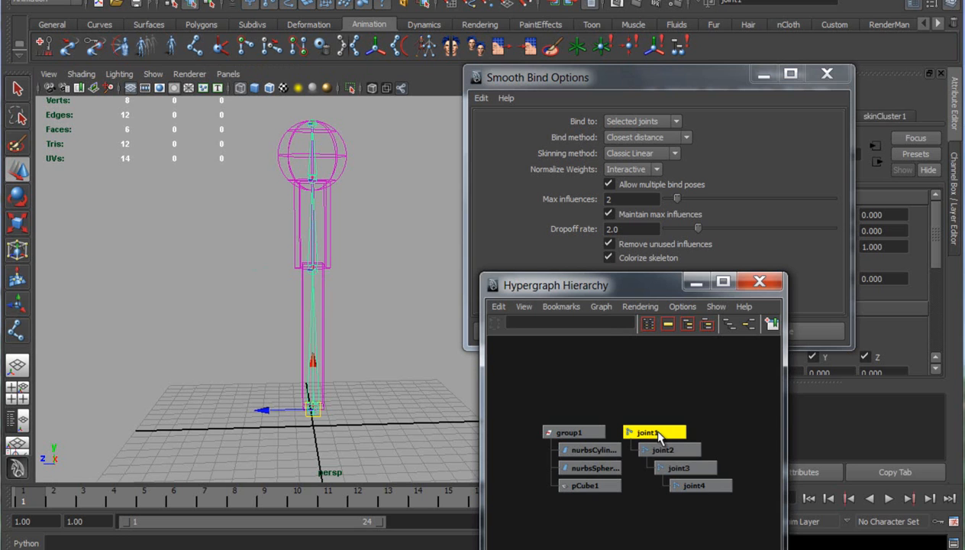
{"action": "left_click", "coordinate": [330, 239]}
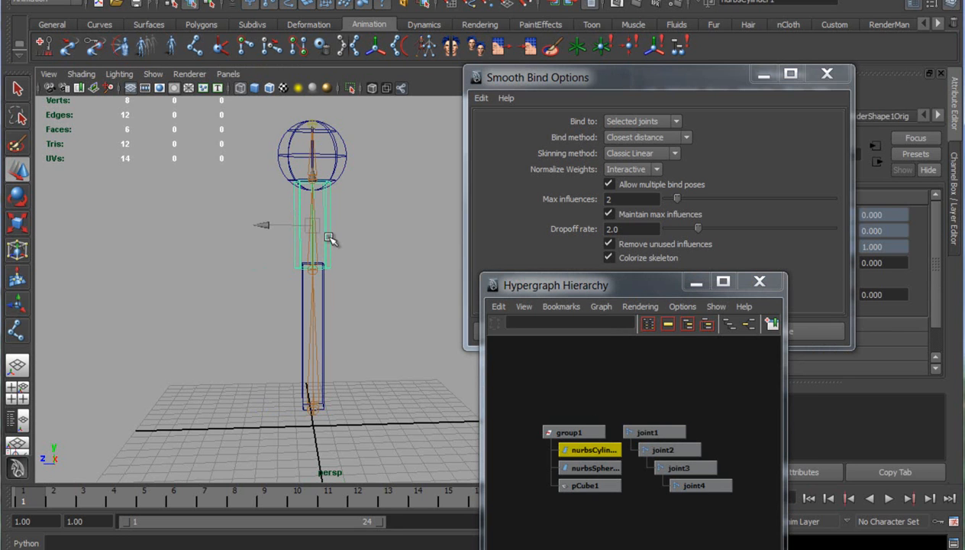
{"action": "left_click_drag", "start_coordinate": [360, 233], "coordinate": [266, 232]}
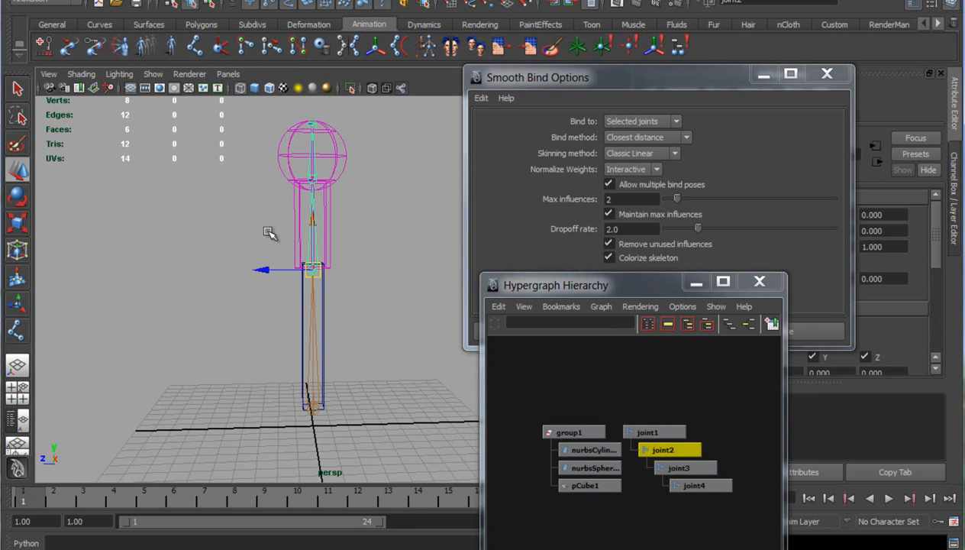
{"action": "left_click_drag", "start_coordinate": [252, 325], "coordinate": [378, 354]}
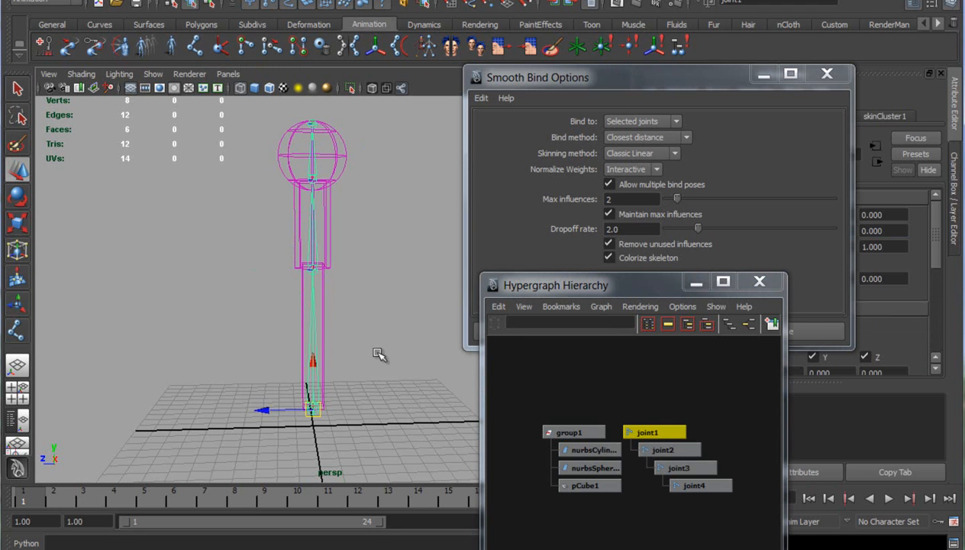
Move joint1 along Z, and rotate joint2 to bend the cylinder and sphere over sideways in shaded view.
{"action": "left_click_drag", "start_coordinate": [263, 410], "coordinate": [217, 398]}
{"action": "left_click_drag", "start_coordinate": [363, 378], "coordinate": [348, 378], "text": "alt"}
{"action": "left_click_drag", "start_coordinate": [287, 237], "coordinate": [323, 236]}
{"action": "middle_click_drag", "start_coordinate": [343, 250], "coordinate": [365, 304], "text": "alt"}
{"action": "key", "text": "e"}
{"action": "key", "text": "5"}
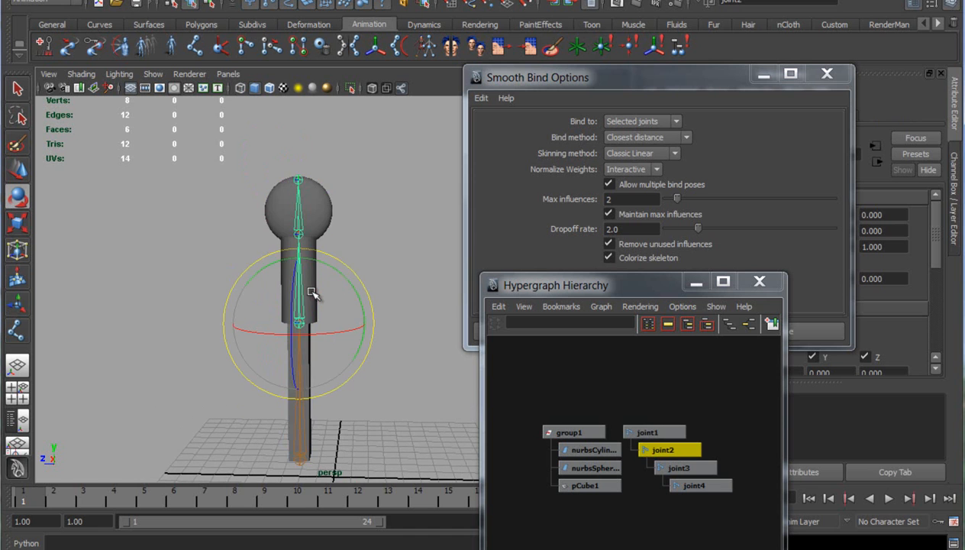
{"action": "left_click_drag", "start_coordinate": [324, 266], "coordinate": [398, 356]}
Try rotating joint3 to tilt the sphere, and undo the joint rotations.
{"action": "key", "text": "Down"}
{"action": "left_click_drag", "start_coordinate": [362, 256], "coordinate": [382, 235]}
{"action": "key", "text": "ctrl+z"}
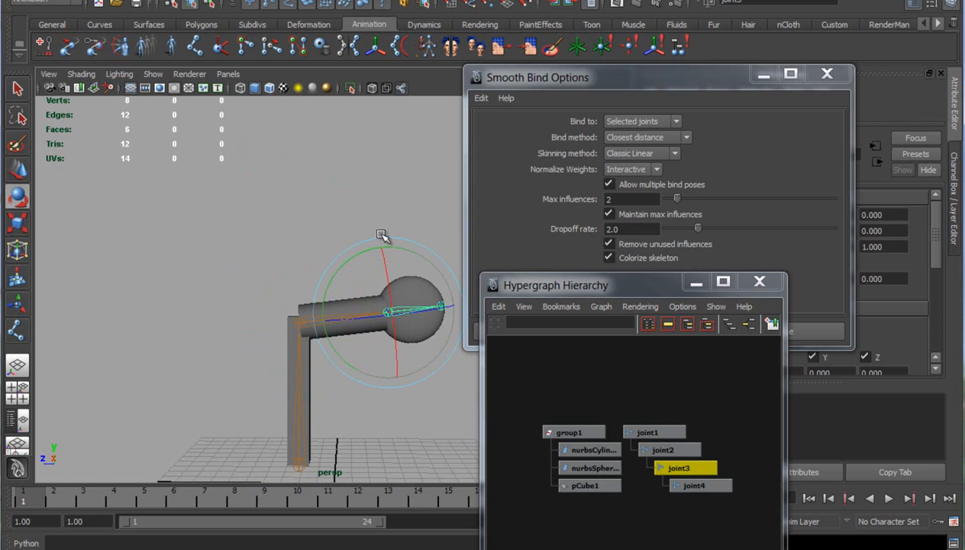
{"action": "key", "text": "Up"}
{"action": "key", "text": "ctrl+z"}
{"action": "left_click", "coordinate": [397, 256]}
Delete the joint chain, the cube, cylinder and sphere, and the remaining group1 node to empty the scene.
{"action": "left_click_drag", "start_coordinate": [382, 351], "coordinate": [215, 331], "text": "alt"}
{"action": "left_click_drag", "start_coordinate": [244, 345], "coordinate": [328, 412]}
{"action": "key", "text": "Delete"}
{"action": "left_click_drag", "start_coordinate": [371, 334], "coordinate": [262, 181]}
{"action": "key", "text": "Delete"}
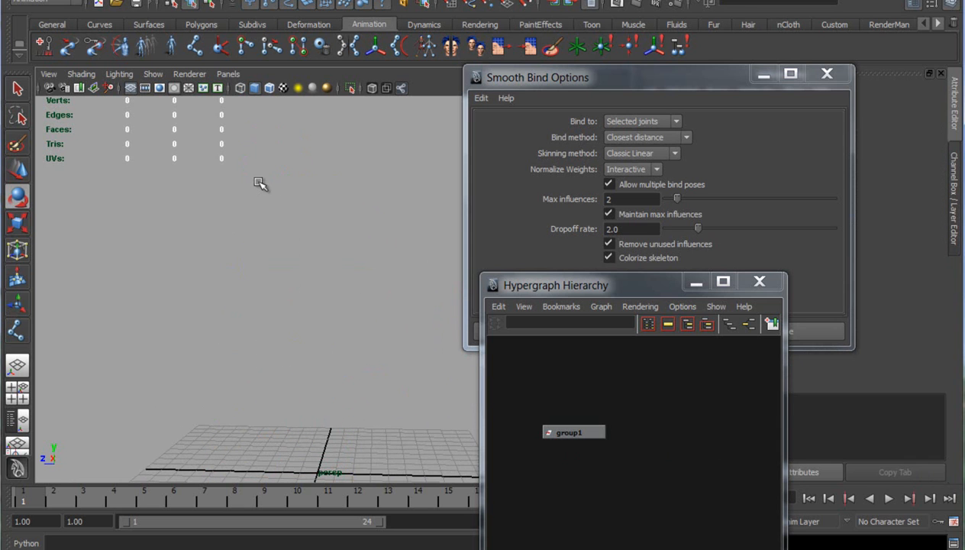
{"action": "left_click_drag", "start_coordinate": [648, 376], "coordinate": [566, 444]}
{"action": "key", "text": "Delete"}
Close the Hypergraph Hierarchy and minimize the Smooth Bind options to clear the view of the empty grid.
{"action": "left_click", "coordinate": [760, 282]}
{"action": "left_click", "coordinate": [763, 75]}
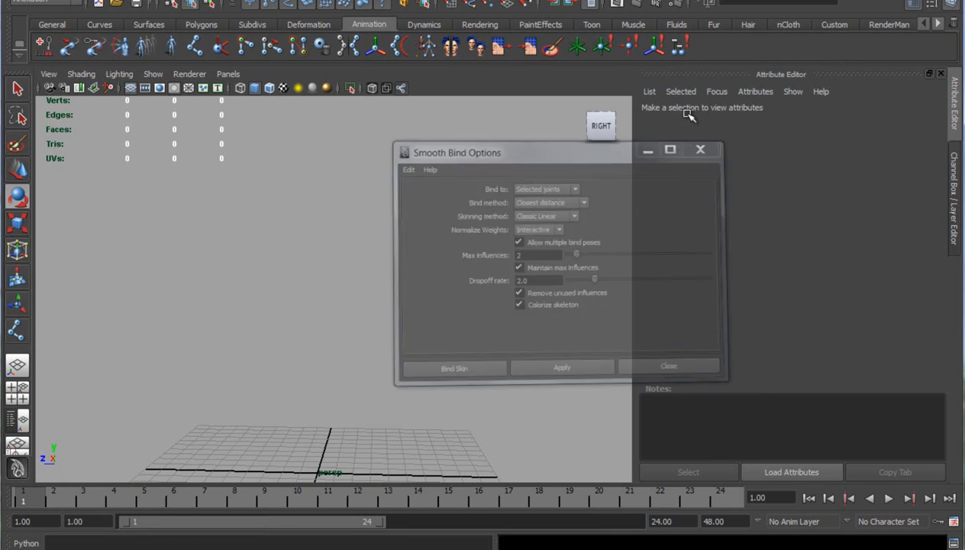
{"action": "middle_click_drag", "start_coordinate": [411, 320], "coordinate": [438, 272], "text": "alt"}
{"action": "right_click_drag", "start_coordinate": [438, 272], "coordinate": [421, 273], "text": "alt"}
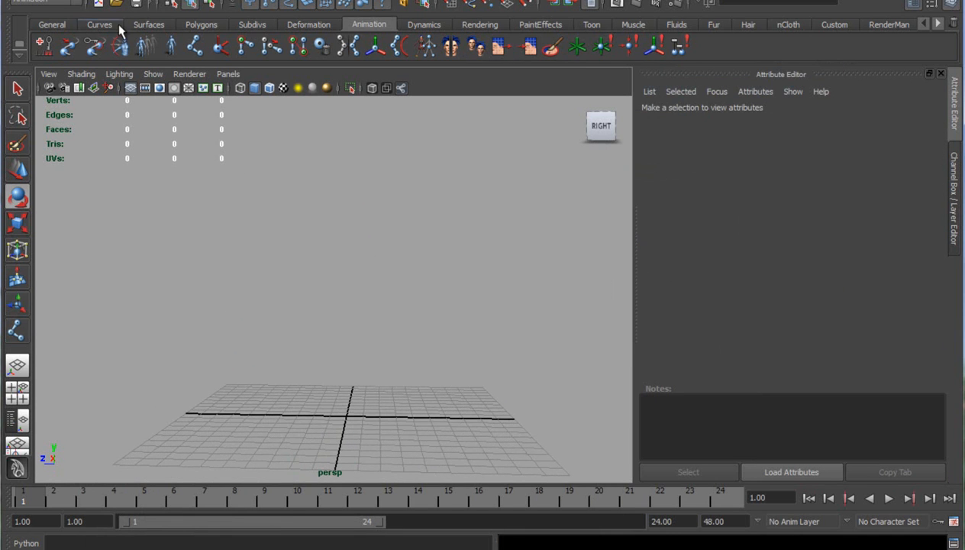
Create a polygon cube at the origin, stretch it along Z into a long box and enlarge it uniformly.
{"action": "left_click", "coordinate": [100, 0]}
{"action": "left_click", "coordinate": [99, 0]}
{"action": "left_click", "coordinate": [99, 0]}
{"action": "mouse_move", "coordinate": [114, 23]}
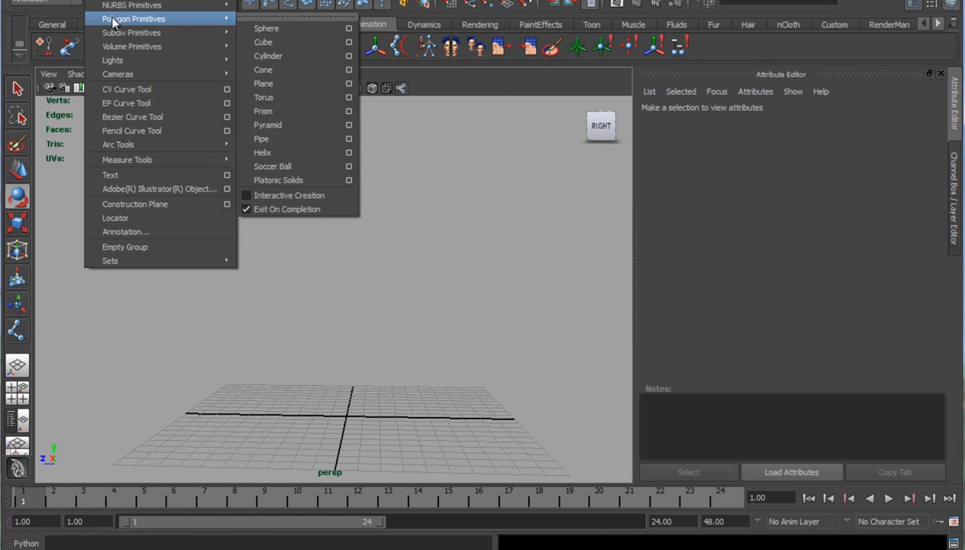
{"action": "left_click", "coordinate": [268, 42]}
{"action": "left_click_drag", "start_coordinate": [330, 359], "coordinate": [328, 311], "text": "alt"}
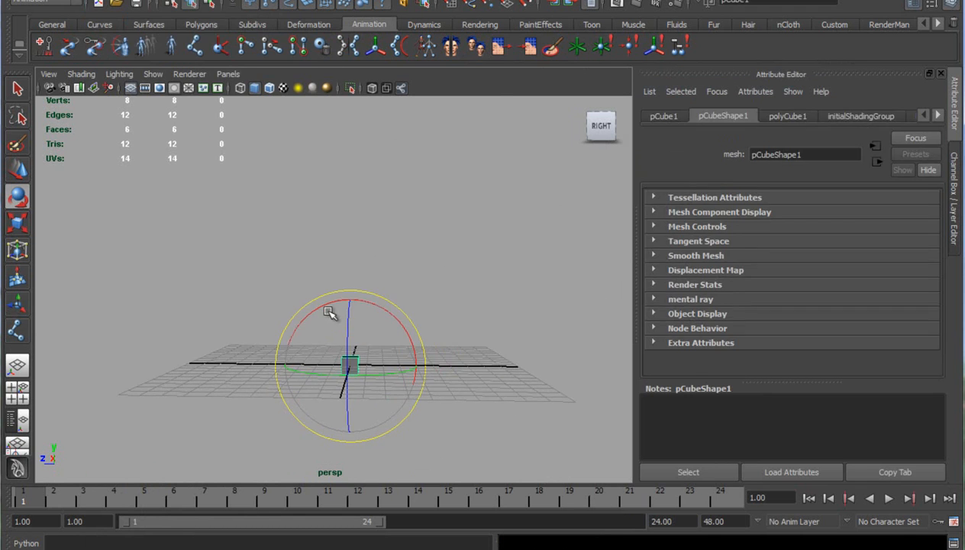
{"action": "key", "text": "r"}
{"action": "left_click_drag", "start_coordinate": [287, 365], "coordinate": [81, 338]}
{"action": "left_click_drag", "start_coordinate": [350, 366], "coordinate": [373, 369]}
Move the box along negative Z to one side of the origin and select its far end face.
{"action": "key", "text": "w"}
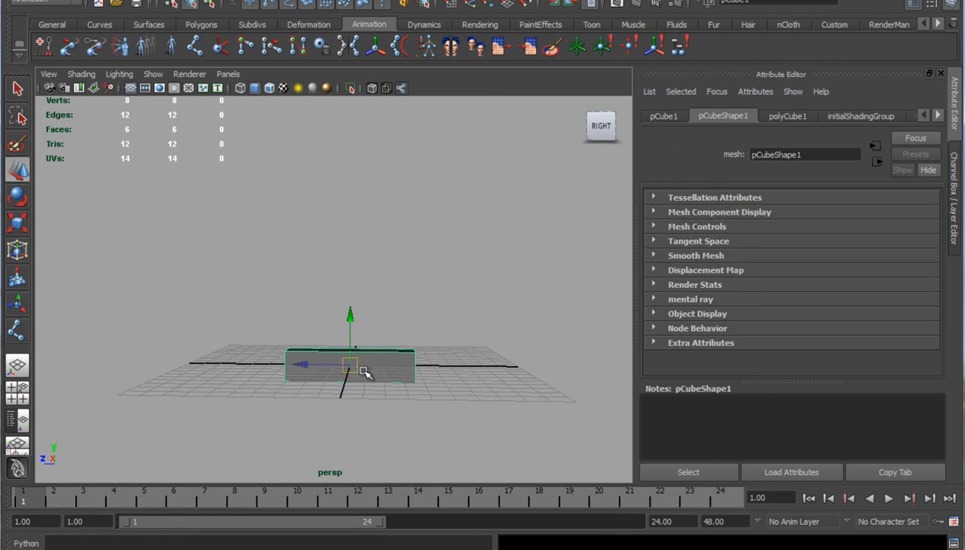
{"action": "left_click_drag", "start_coordinate": [304, 363], "coordinate": [398, 362]}
{"action": "right_click_drag", "start_coordinate": [452, 365], "coordinate": [453, 398]}
{"action": "left_click_drag", "start_coordinate": [460, 348], "coordinate": [456, 328], "text": "alt"}
{"action": "left_click", "coordinate": [398, 253]}
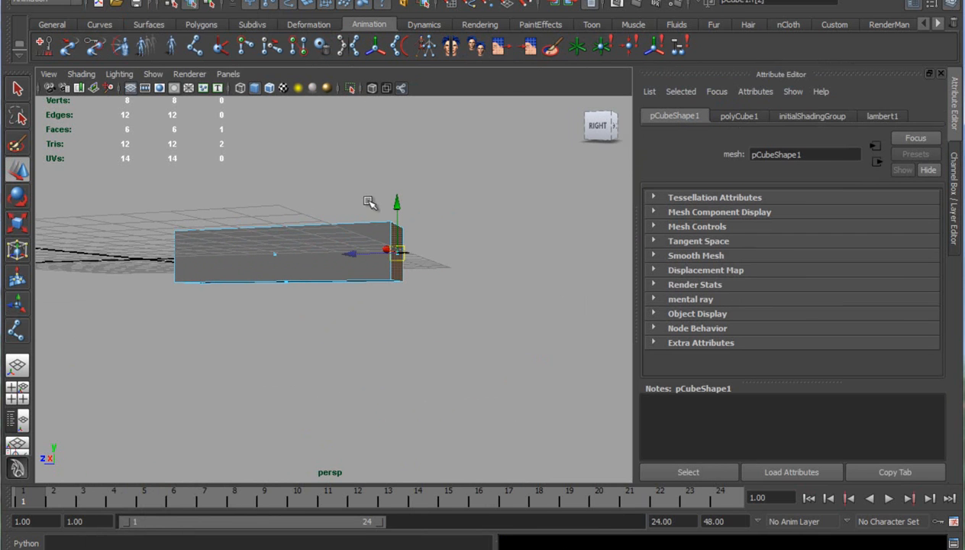
{"action": "left_click_drag", "start_coordinate": [310, 242], "coordinate": [267, 233], "text": "alt"}
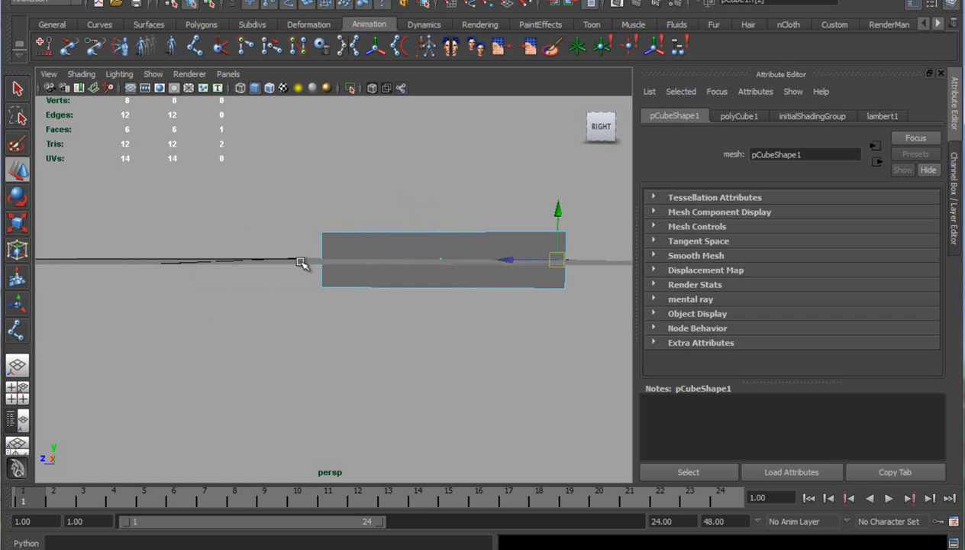
{"action": "left_click_drag", "start_coordinate": [359, 265], "coordinate": [226, 286], "text": "alt"}
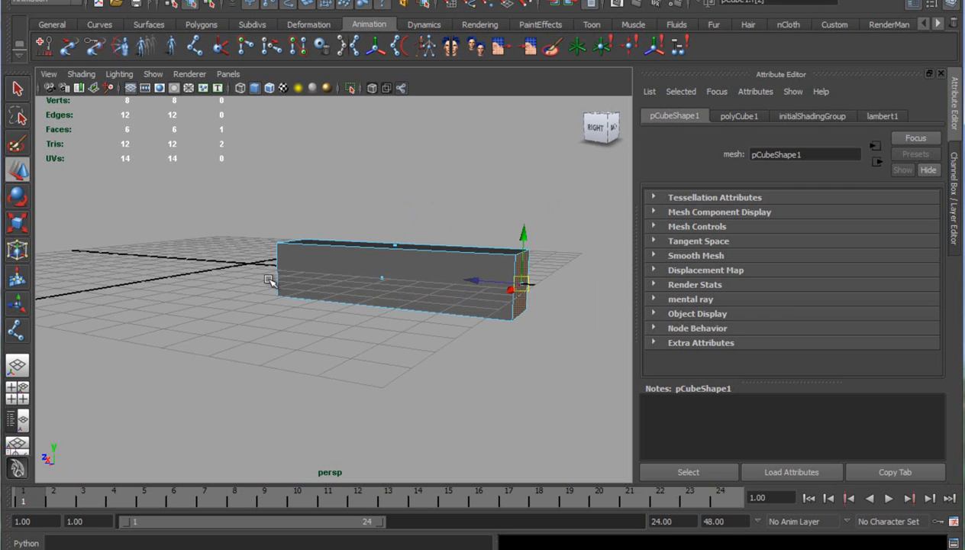